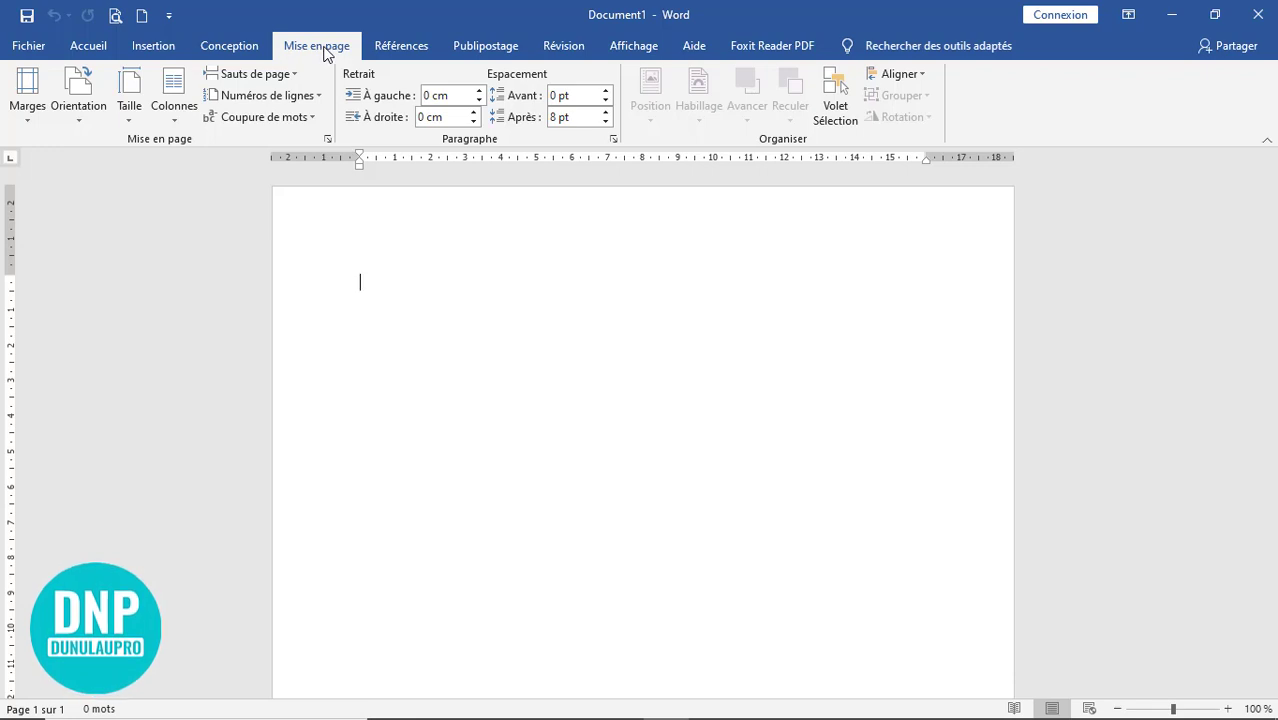
- Set the document's paper size to A5 (14,8 cm x 21 cm)
{"action": "left_click", "coordinate": [130, 108]}
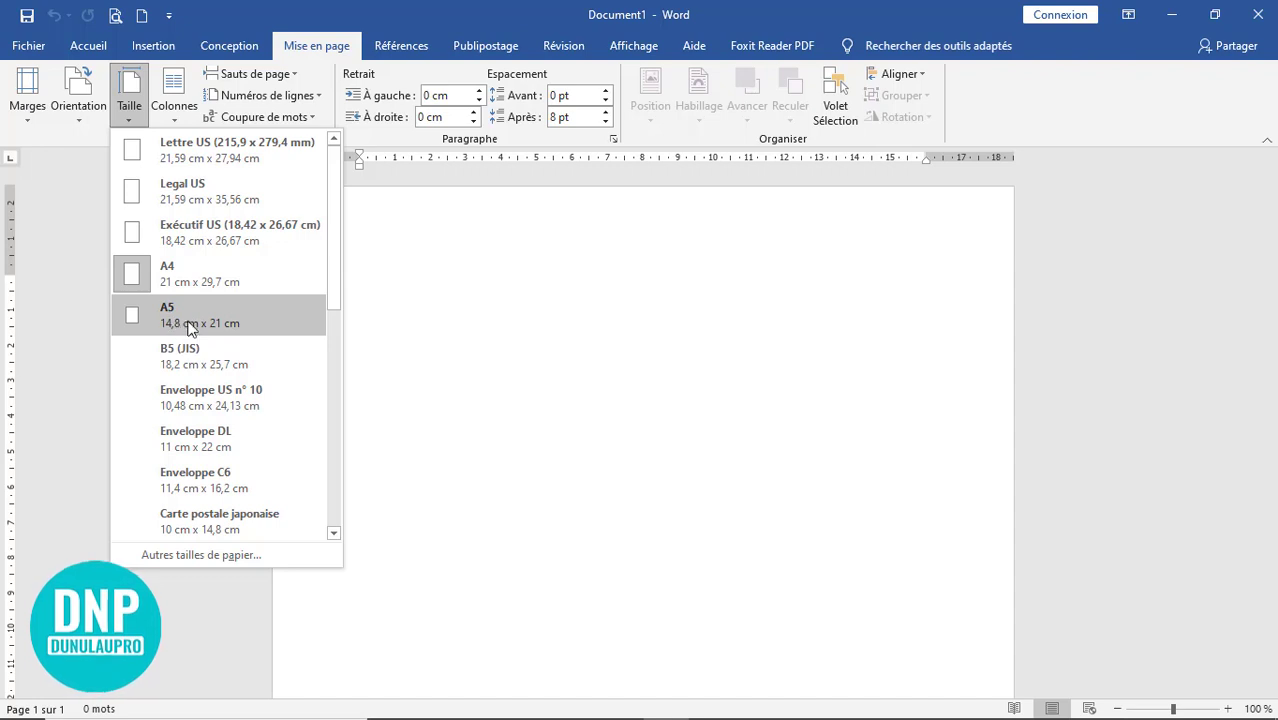
{"action": "left_click", "coordinate": [186, 318]}
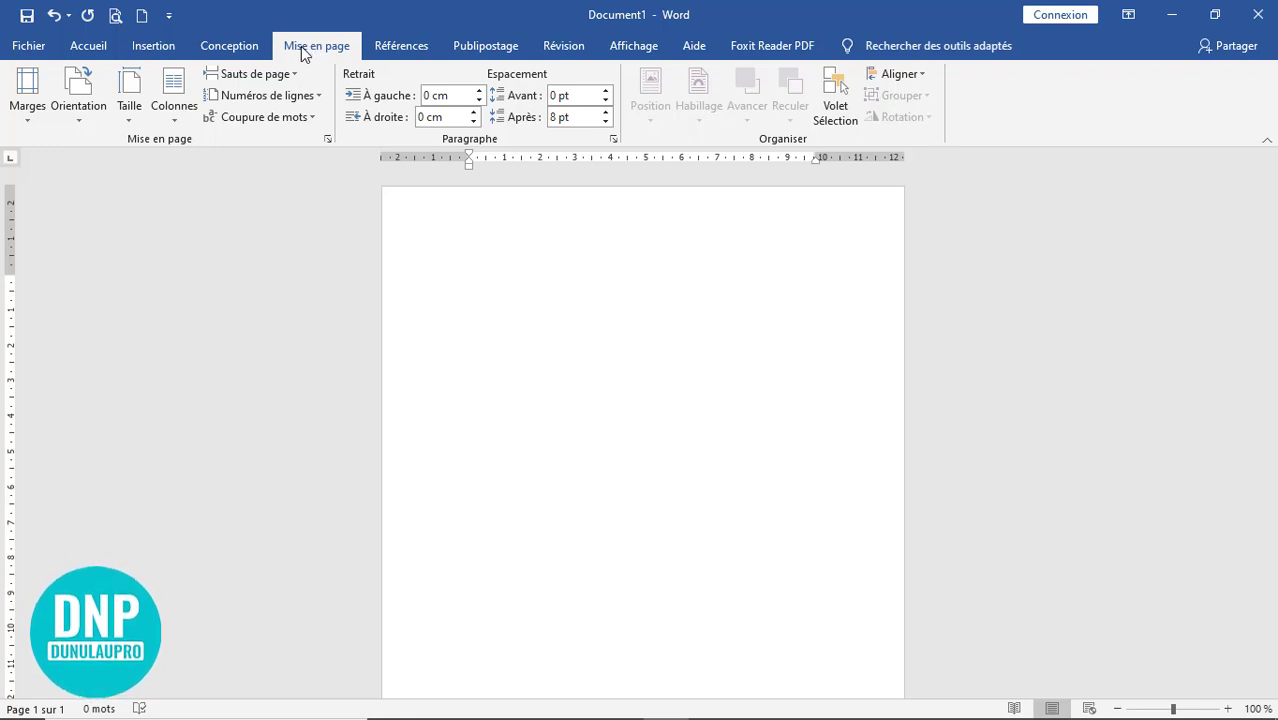
- Set custom page margins of 1 cm for top, bottom, left and right
{"action": "left_click", "coordinate": [29, 112]}
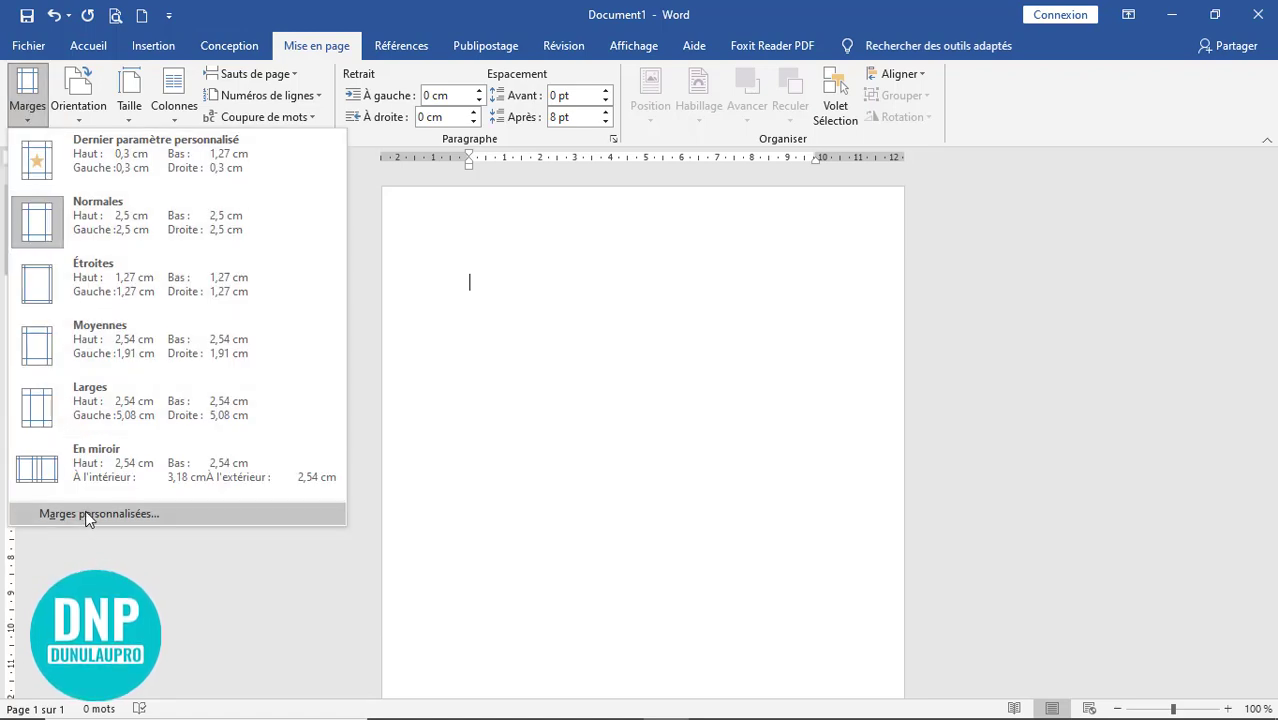
{"action": "left_click", "coordinate": [146, 515]}
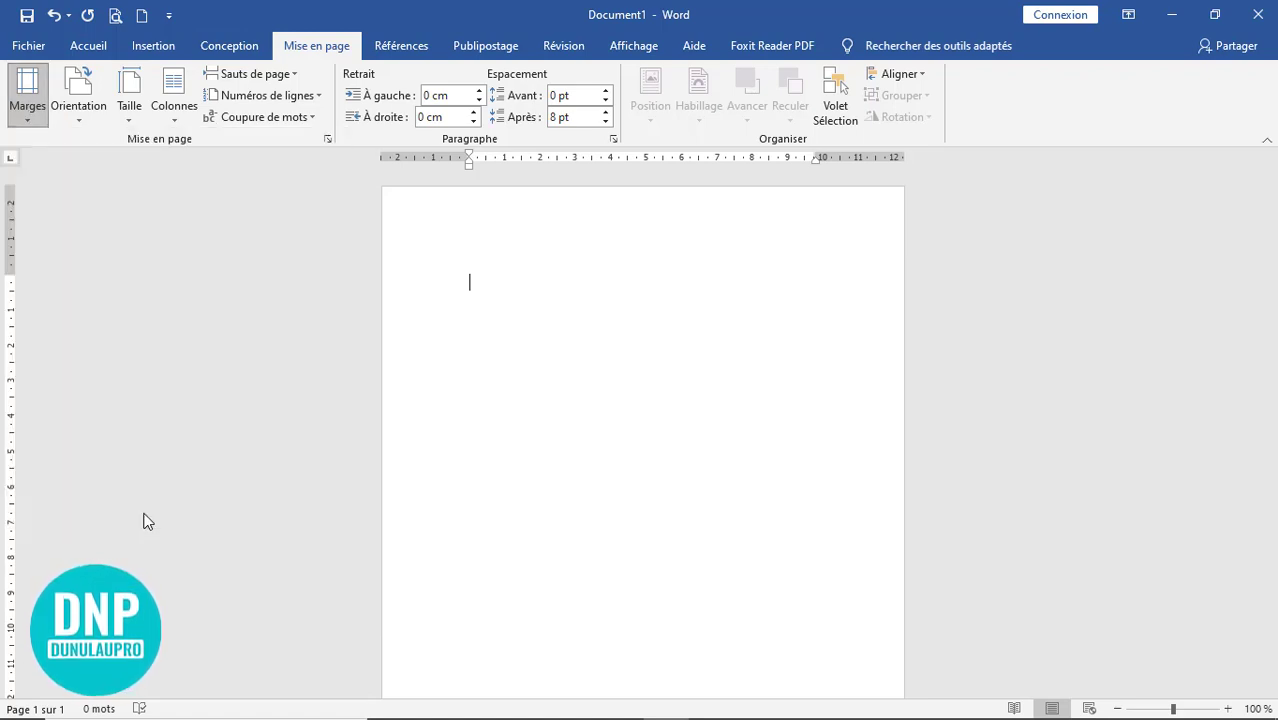
{"action": "left_click_drag", "start_coordinate": [627, 173], "coordinate": [643, 181]}
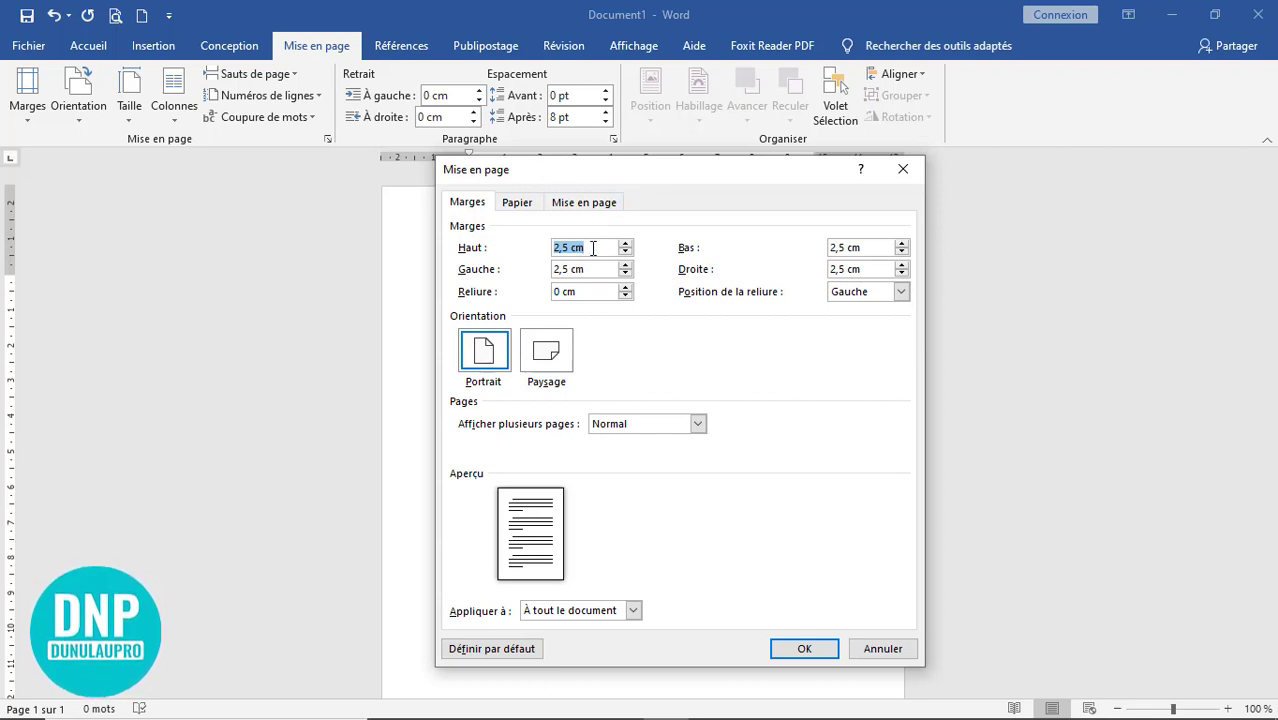
{"action": "left_click_drag", "start_coordinate": [568, 248], "coordinate": [548, 257]}
{"action": "key", "text": "BackSpace"}
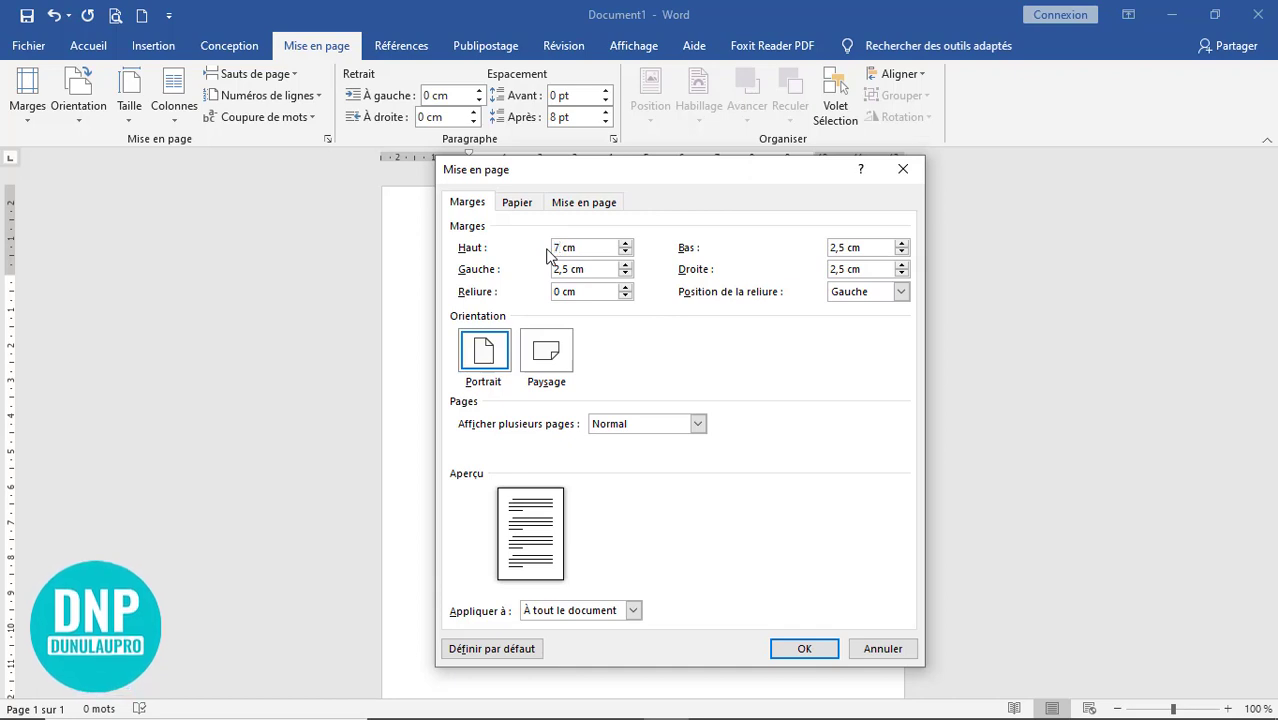
{"action": "type", "text": "1"}
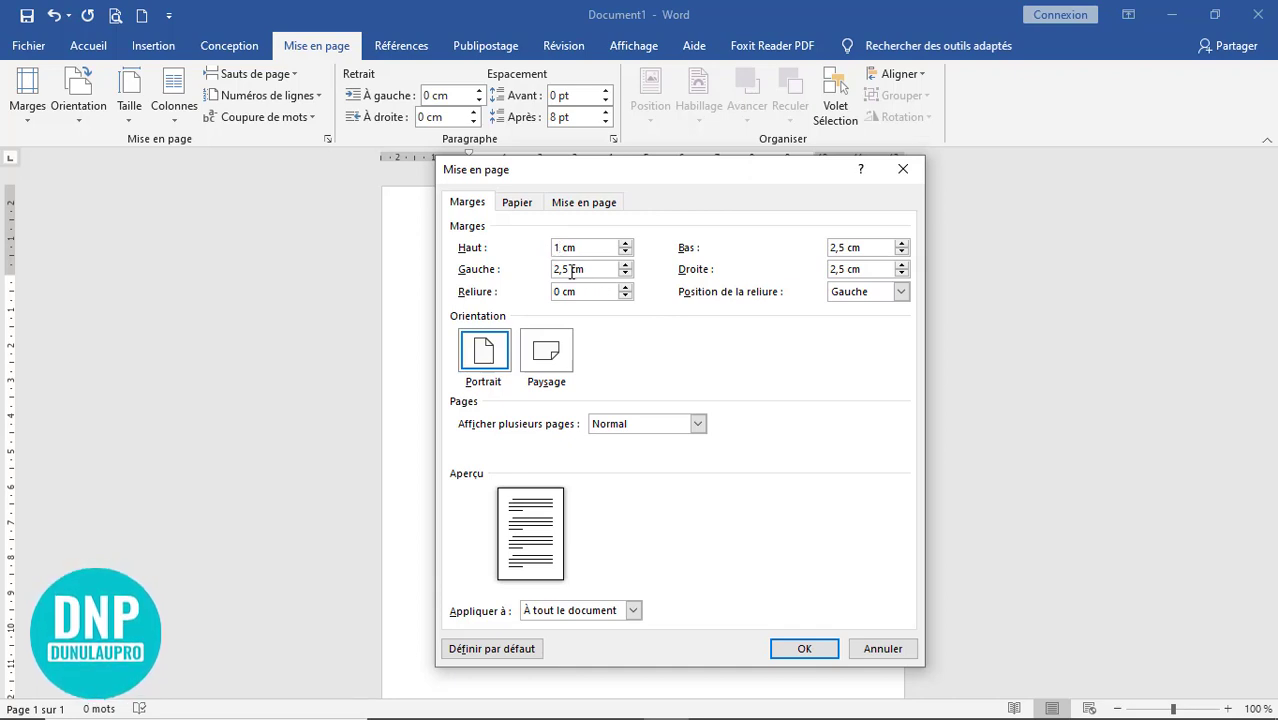
{"action": "left_click_drag", "start_coordinate": [576, 270], "coordinate": [552, 279]}
{"action": "type", "text": "1"}
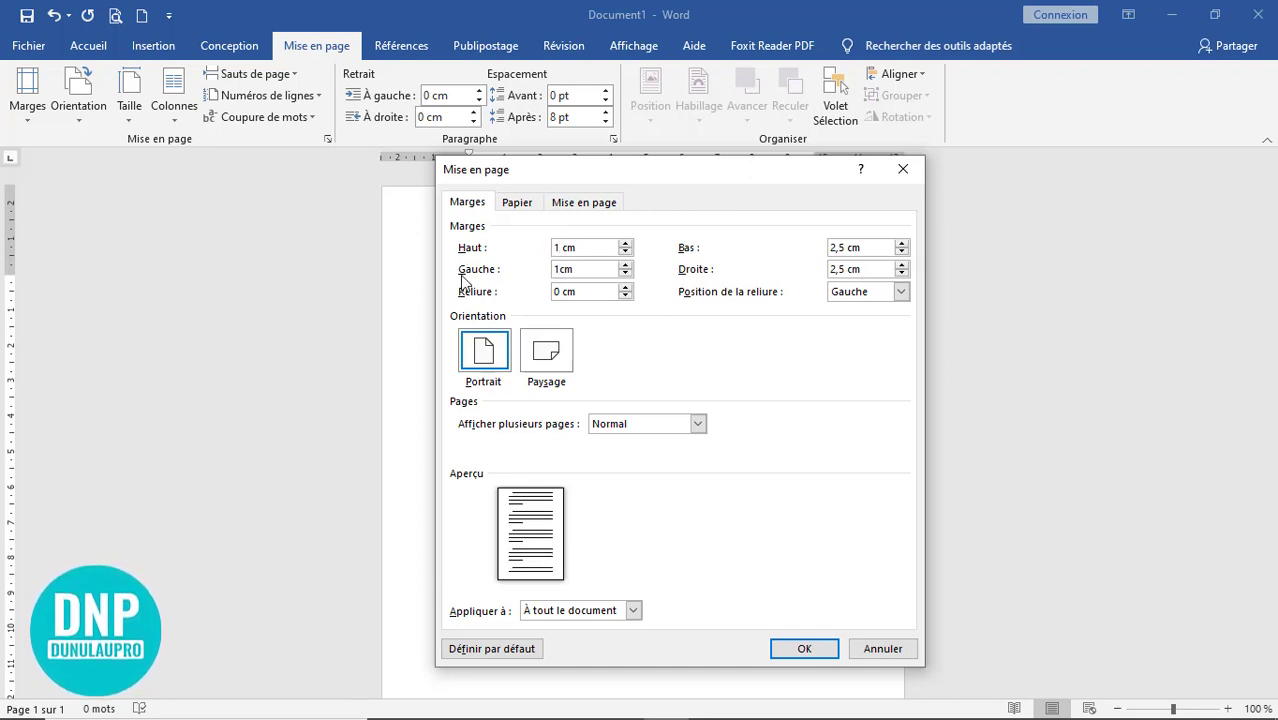
{"action": "type", "text": "1"}
{"action": "left_click_drag", "start_coordinate": [846, 247], "coordinate": [828, 270]}
{"action": "type", "text": "11"}
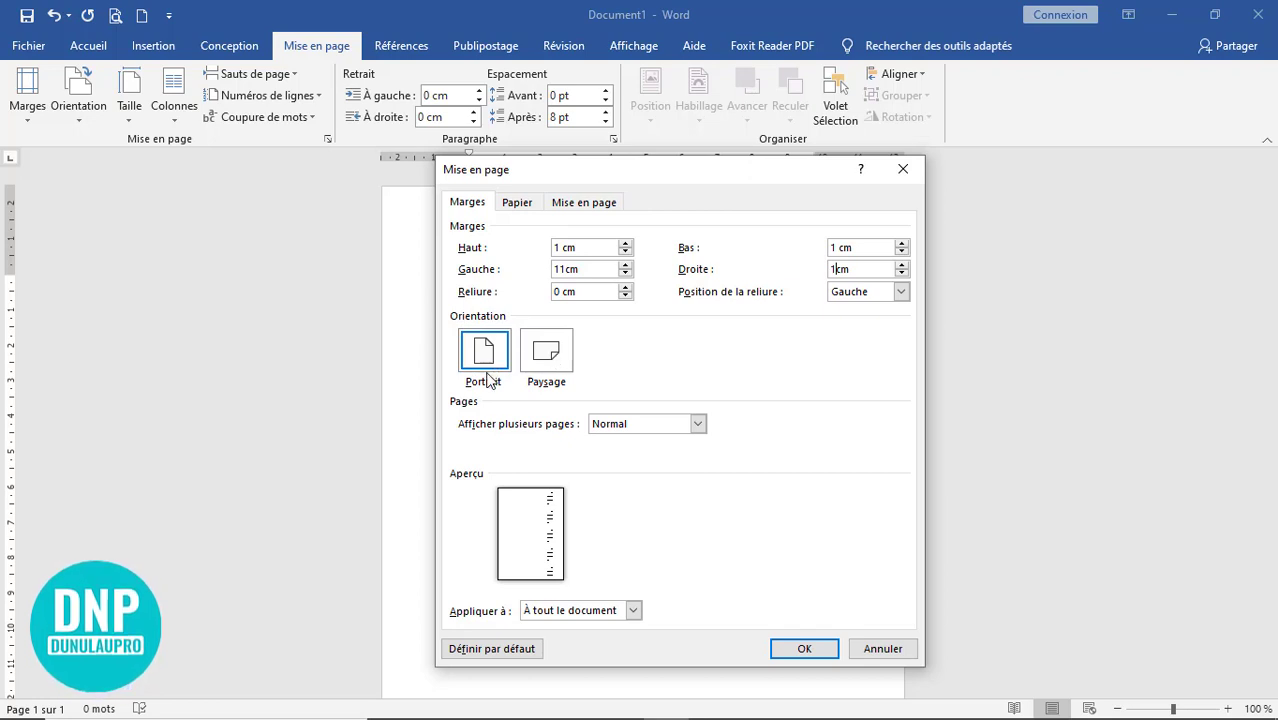
{"action": "left_click", "coordinate": [805, 650]}
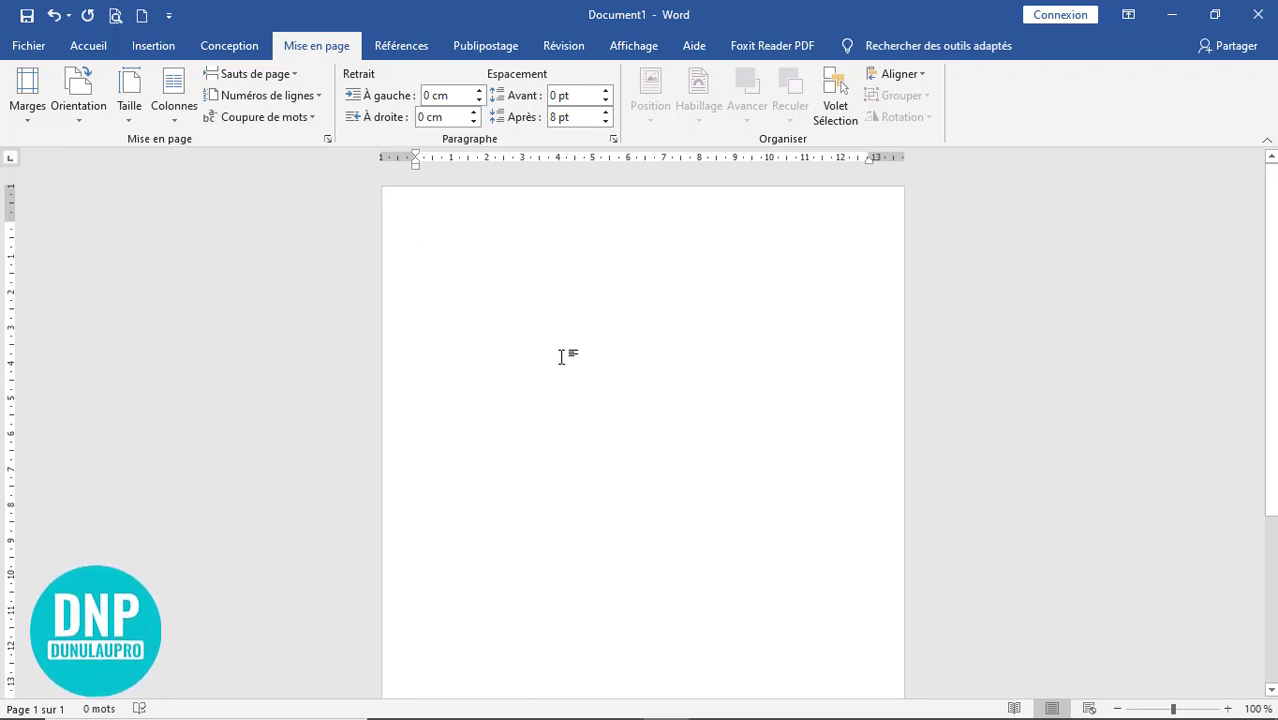
- Draw a flowchart shape with a slanted top edge, about 14.66 cm wide and 7.75 cm high, across the upper part of the page
{"action": "left_click", "coordinate": [153, 47]}
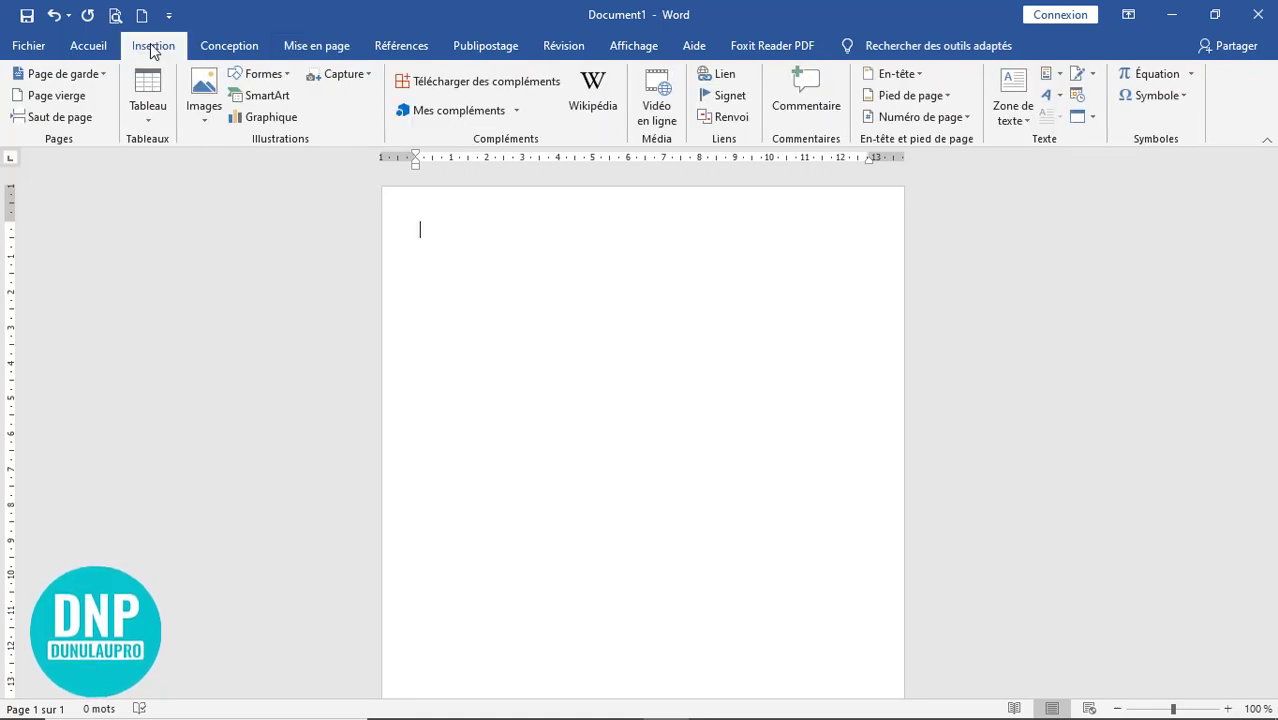
{"action": "left_click", "coordinate": [272, 77]}
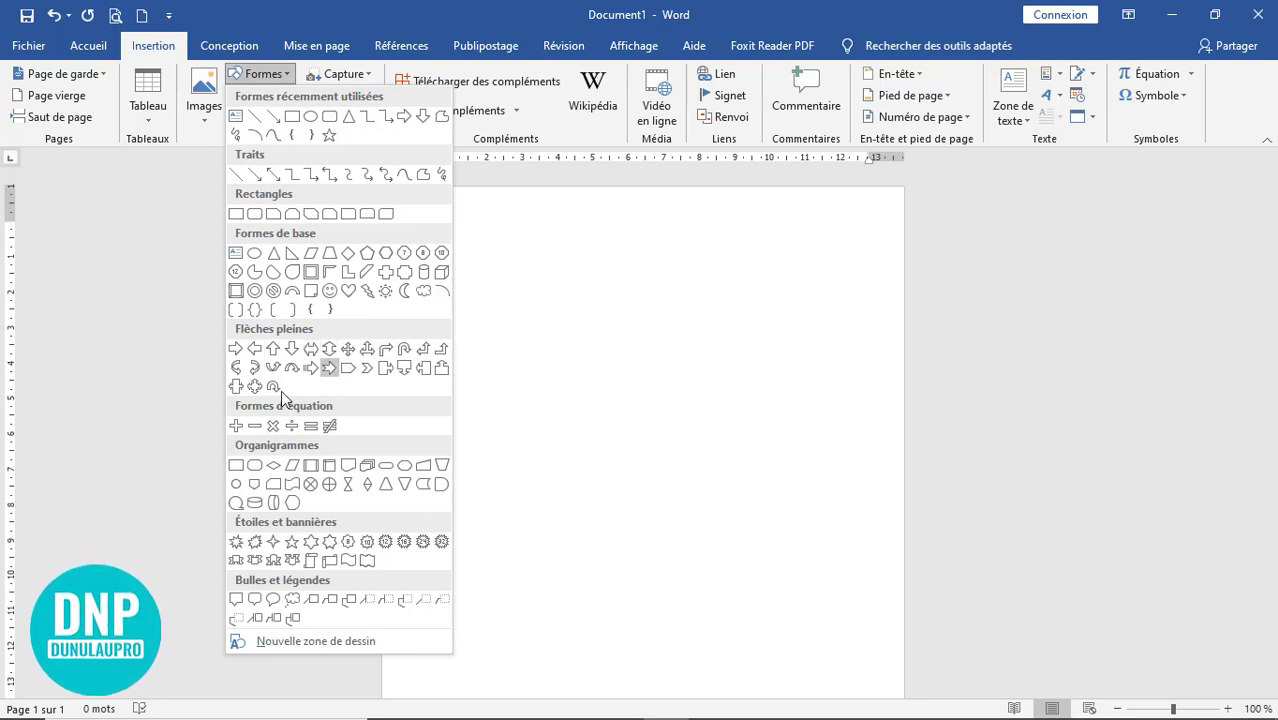
{"action": "left_click", "coordinate": [424, 467]}
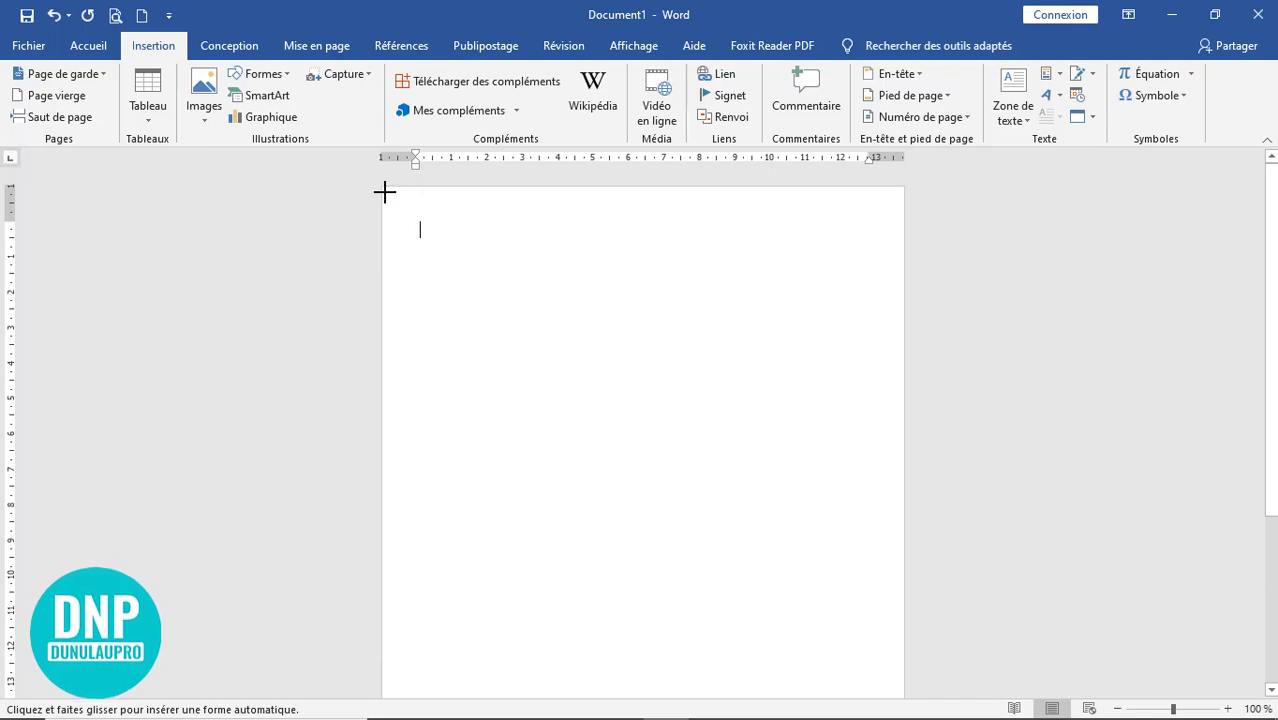
{"action": "left_click_drag", "start_coordinate": [384, 191], "coordinate": [901, 465]}
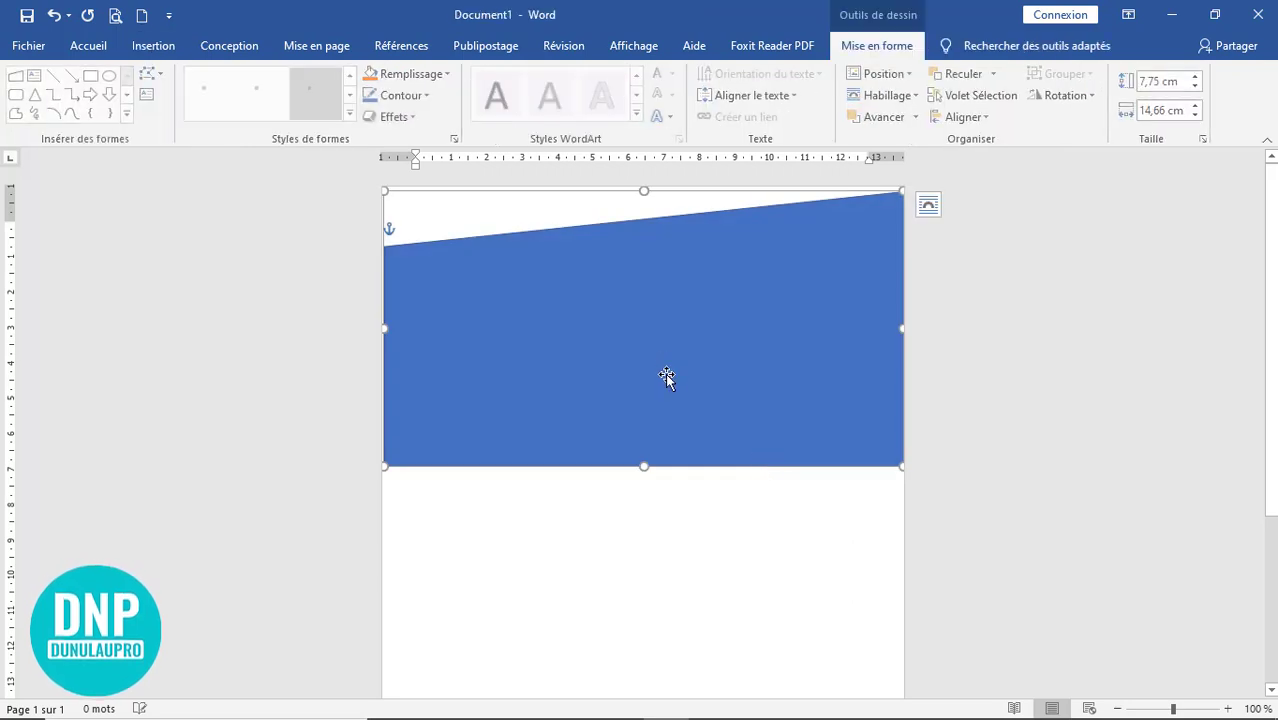
- Turn the slanted shape upside down against the page's top edge and widen it to about 14.76 cm, reaching both side edges
{"action": "left_click_drag", "start_coordinate": [665, 376], "coordinate": [661, 455]}
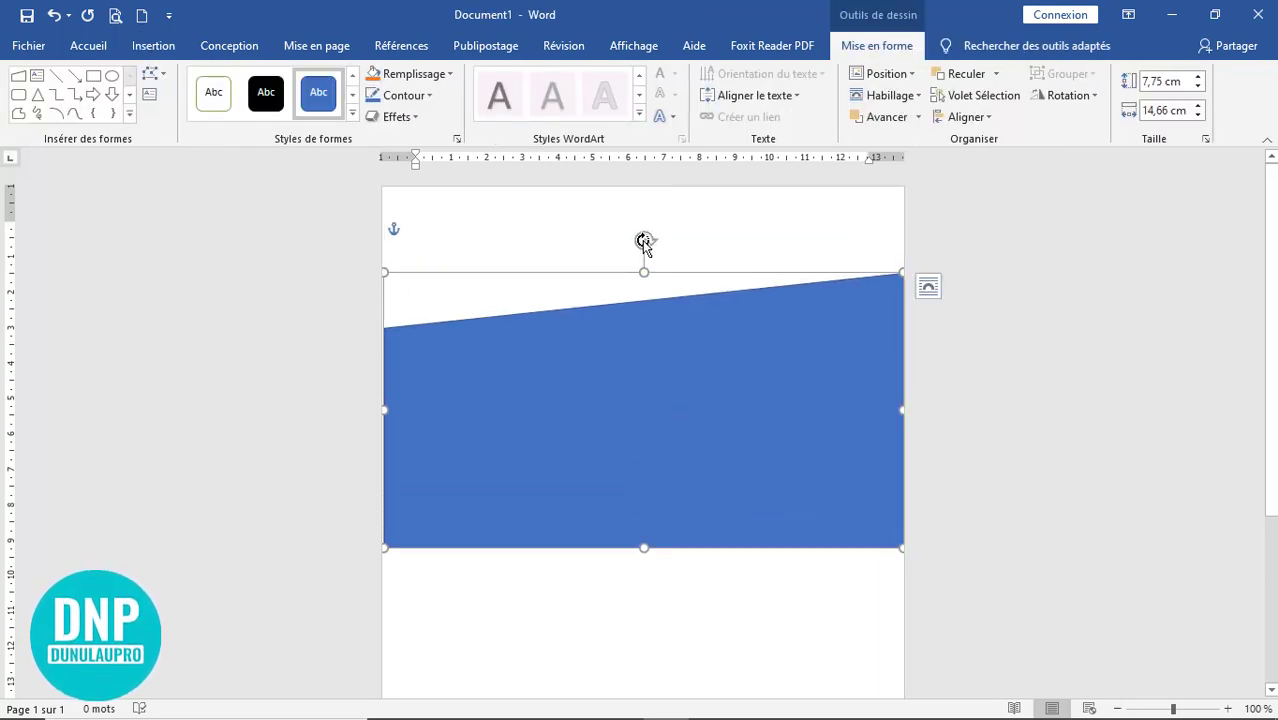
{"action": "left_click_drag", "start_coordinate": [644, 241], "coordinate": [650, 360]}
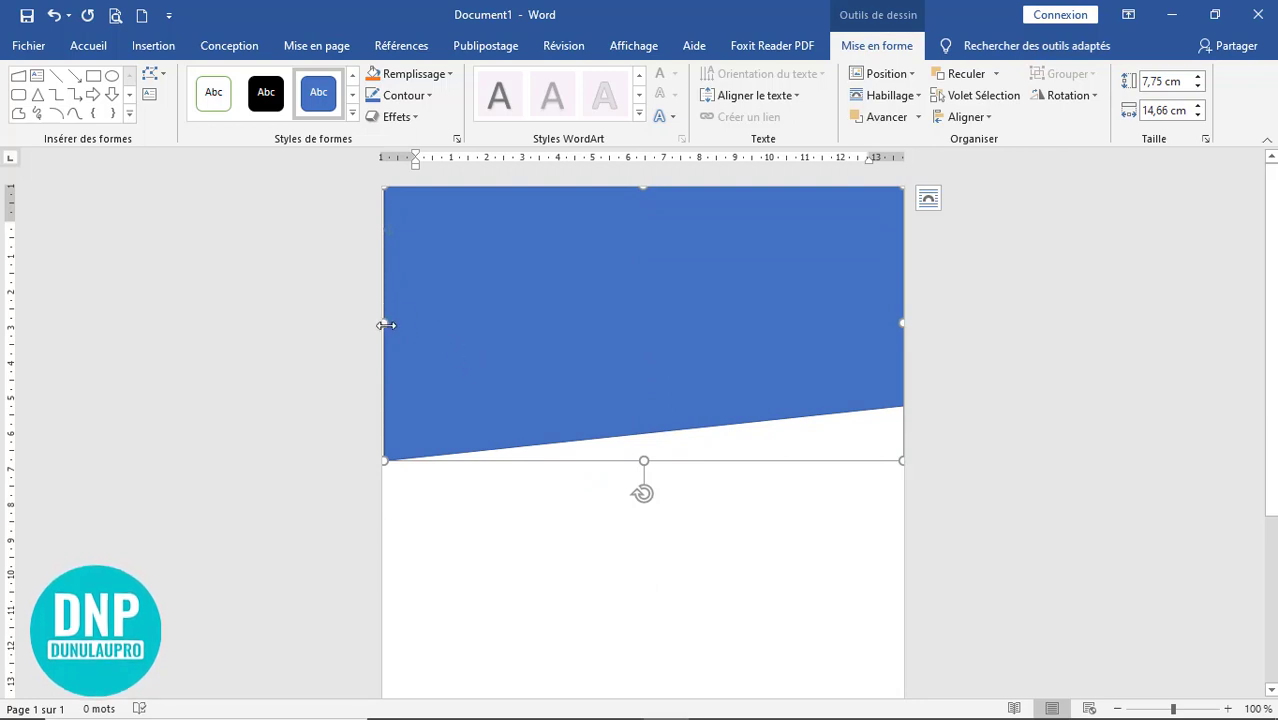
{"action": "left_click_drag", "start_coordinate": [383, 317], "coordinate": [381, 322]}
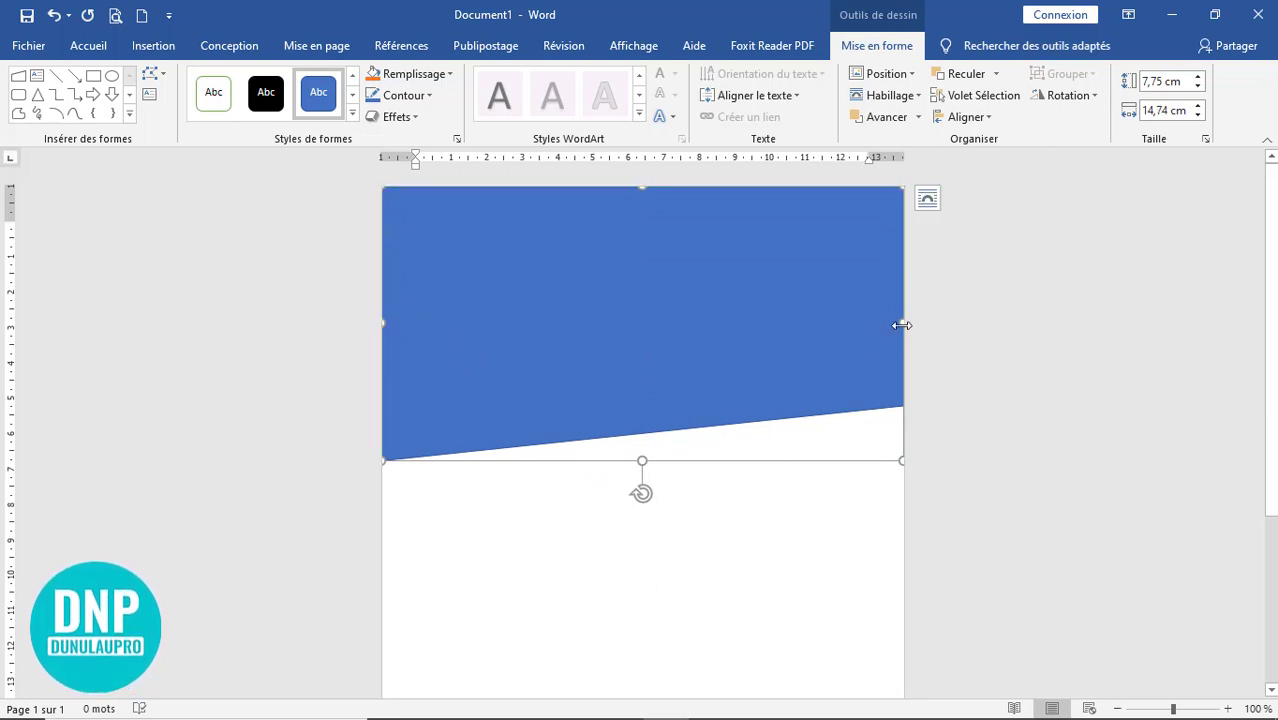
{"action": "left_click_drag", "start_coordinate": [902, 325], "coordinate": [904, 323]}
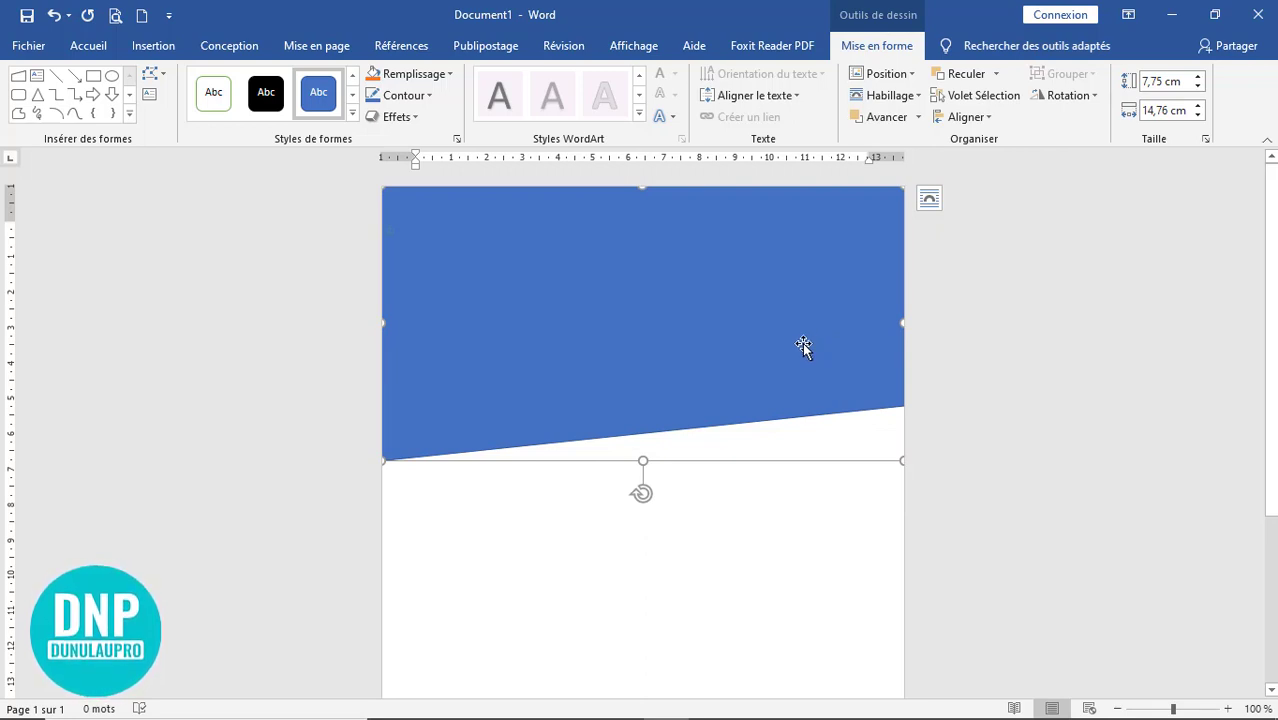
- Show the whole page and extend the blue shape downward to a height of about 9.85 cm
{"action": "left_click", "coordinate": [639, 47]}
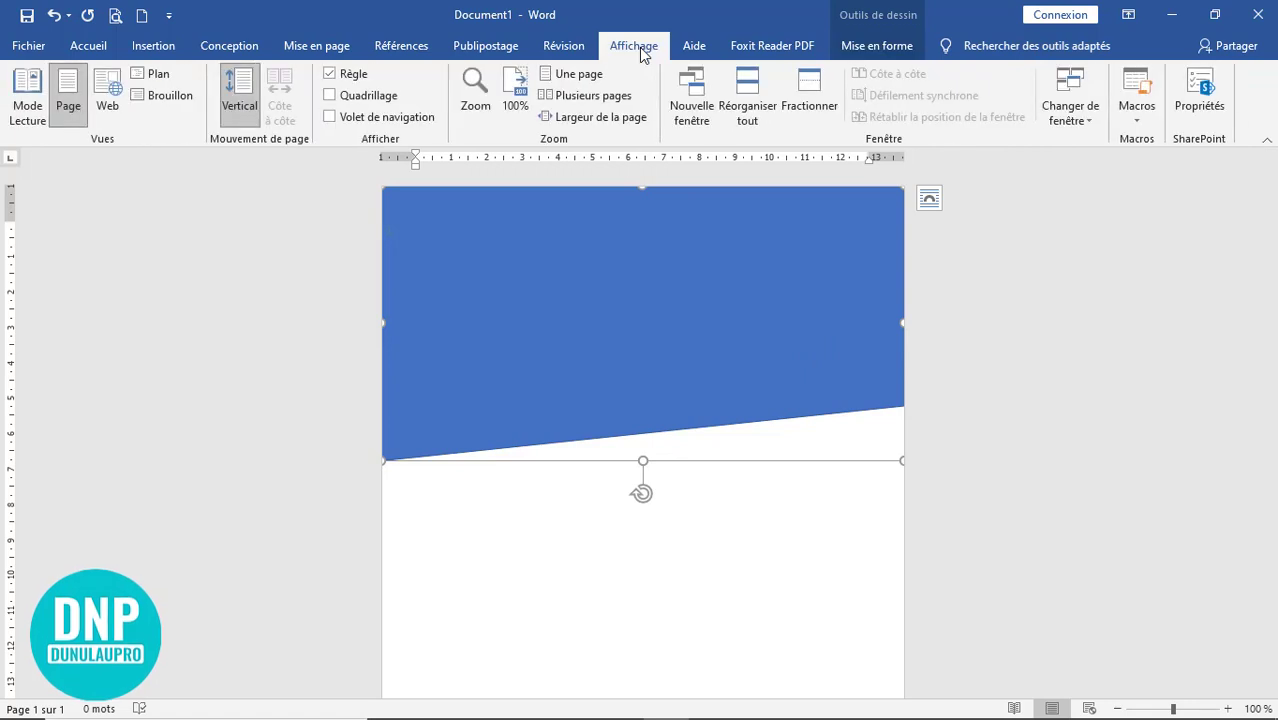
{"action": "left_click", "coordinate": [578, 76]}
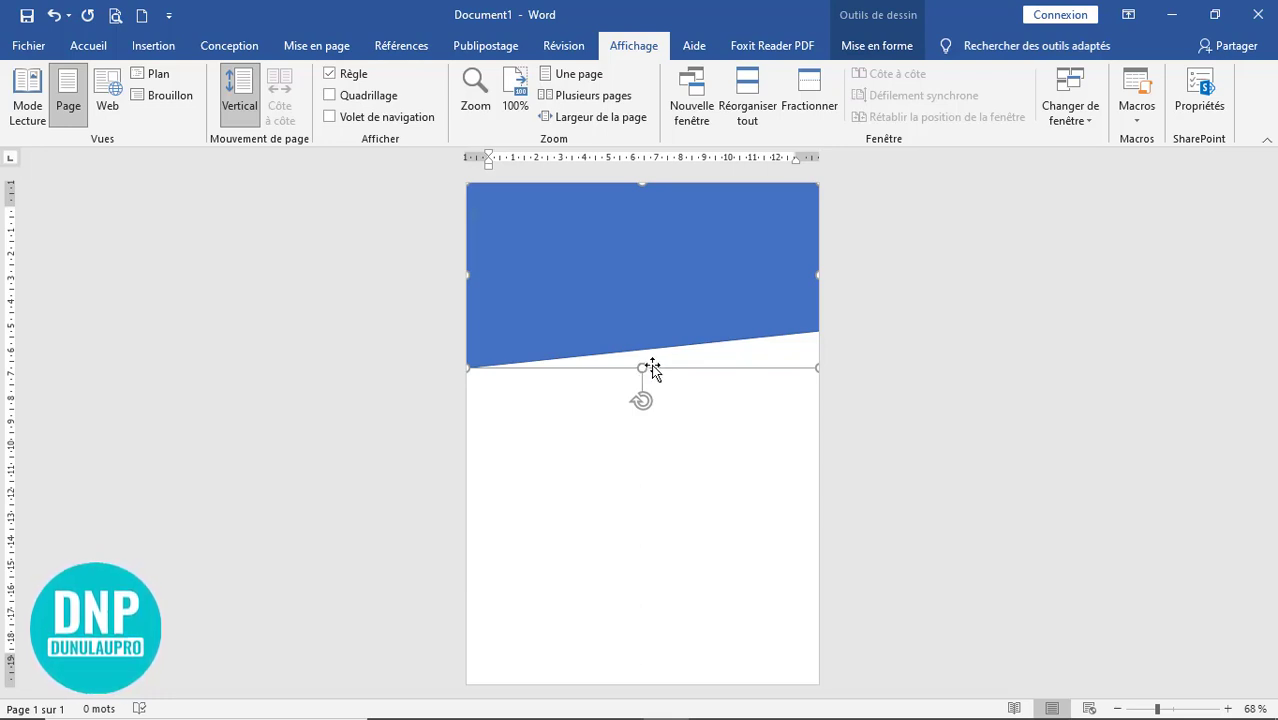
{"action": "left_click_drag", "start_coordinate": [641, 368], "coordinate": [639, 418]}
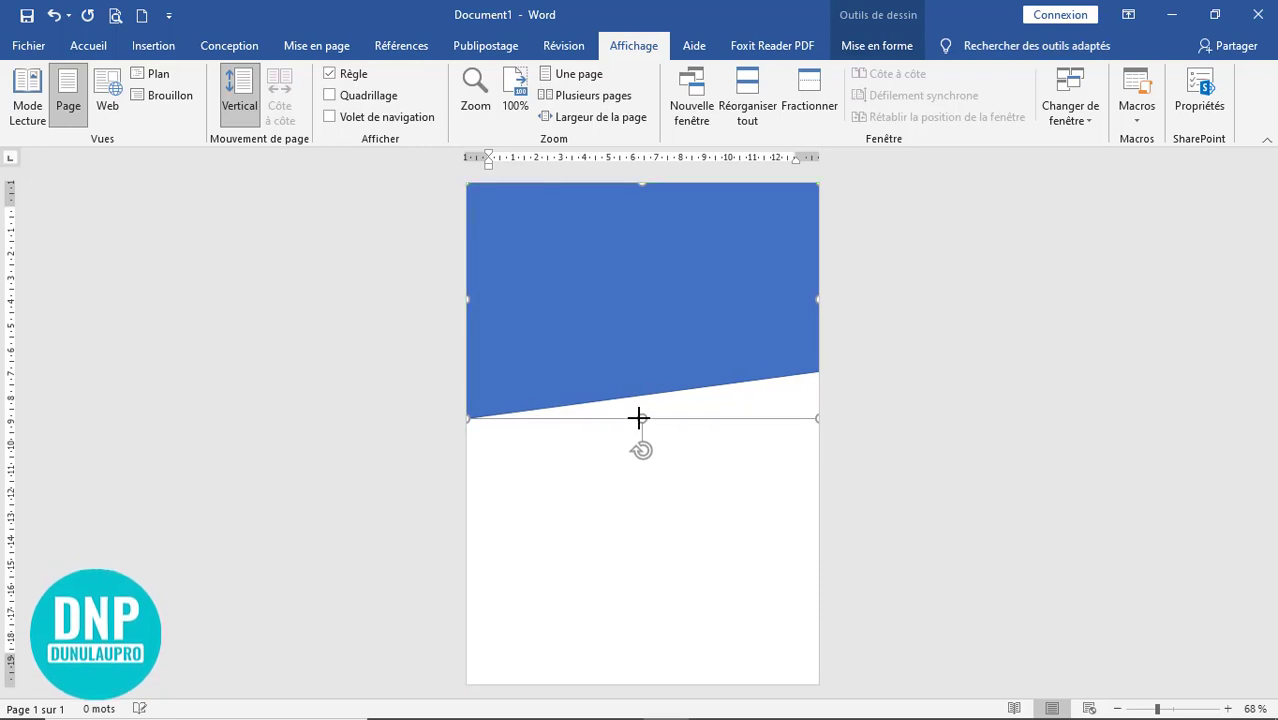
- Edit the blue shape's points, raising its lower-right corner along the page edge to make the slanted lower edge steeper
{"action": "double_click", "coordinate": [592, 301]}
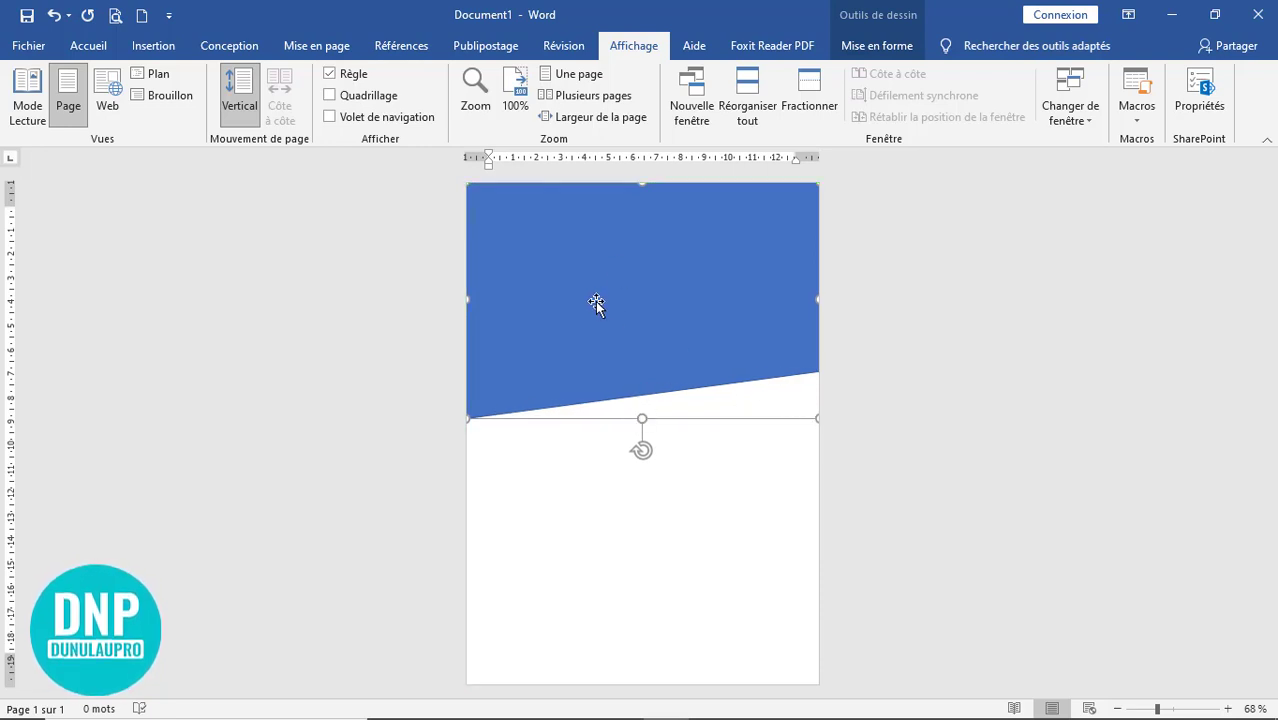
{"action": "left_click", "coordinate": [155, 49]}
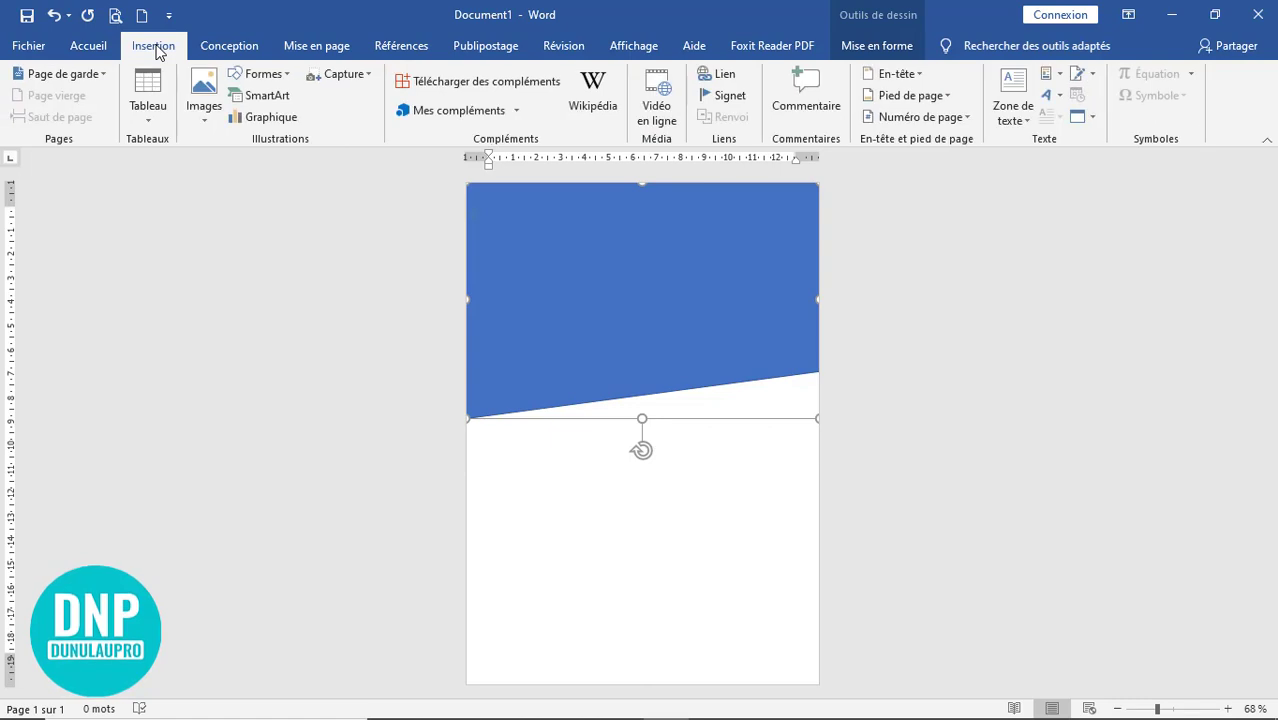
{"action": "double_click", "coordinate": [582, 222]}
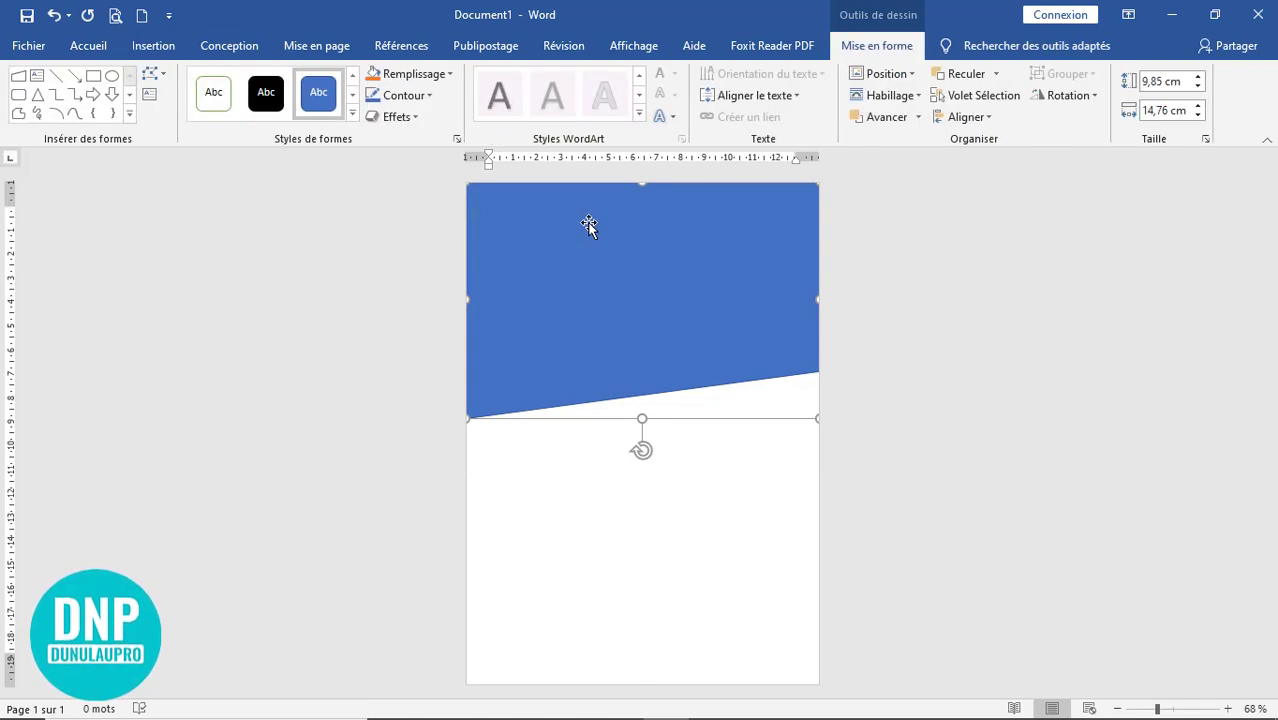
{"action": "left_click", "coordinate": [164, 71]}
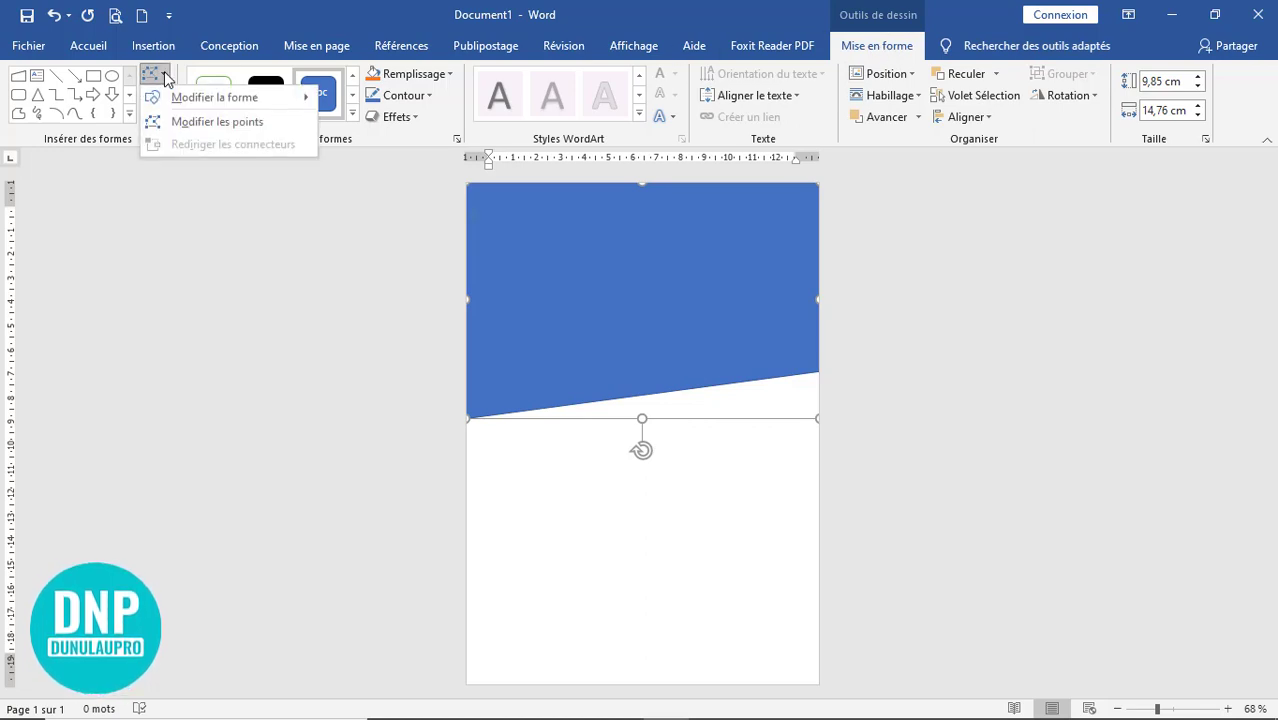
{"action": "left_click", "coordinate": [166, 123]}
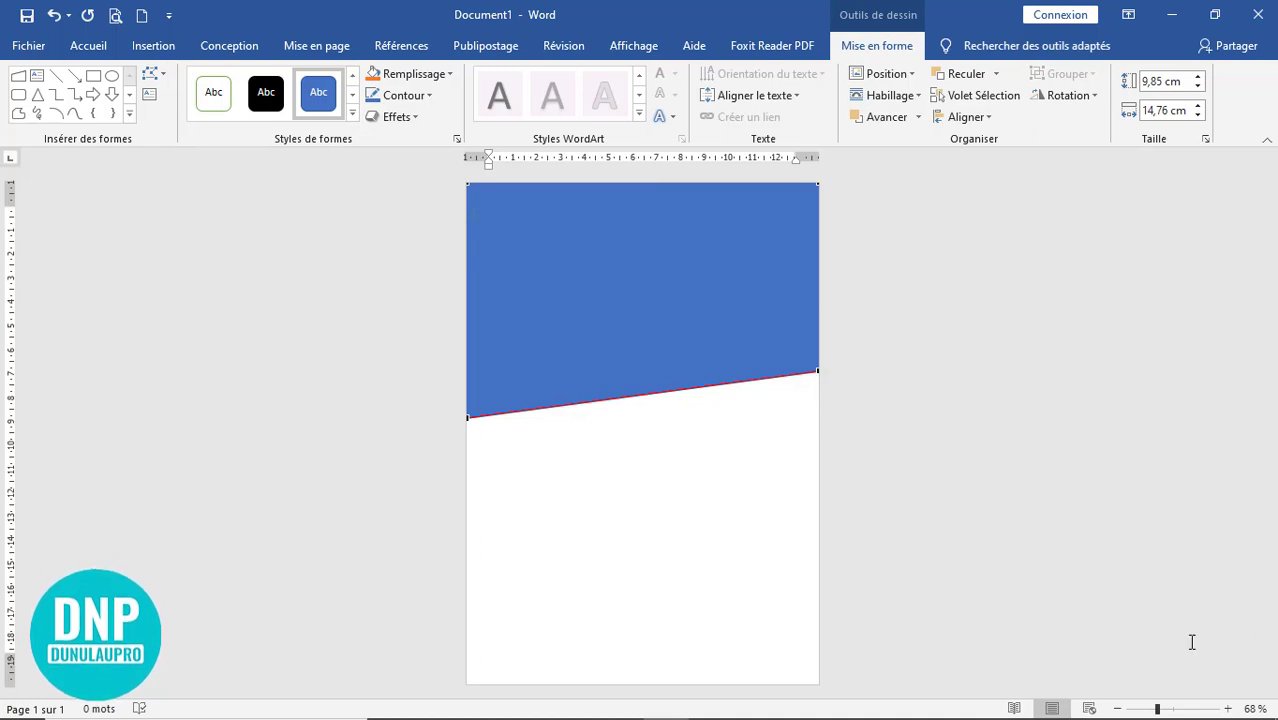
{"action": "left_click", "coordinate": [1228, 709]}
{"action": "left_click", "coordinate": [1228, 709]}
{"action": "left_click", "coordinate": [1228, 709]}
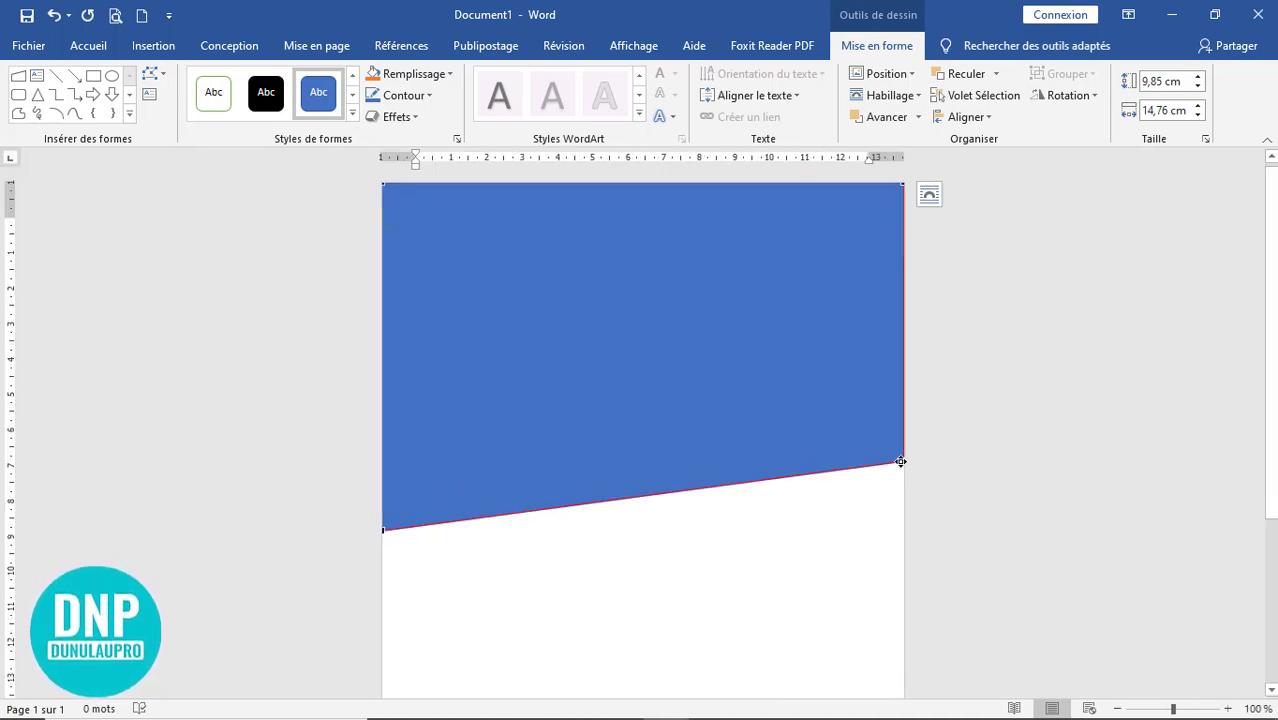
{"action": "left_click_drag", "start_coordinate": [900, 460], "coordinate": [902, 404]}
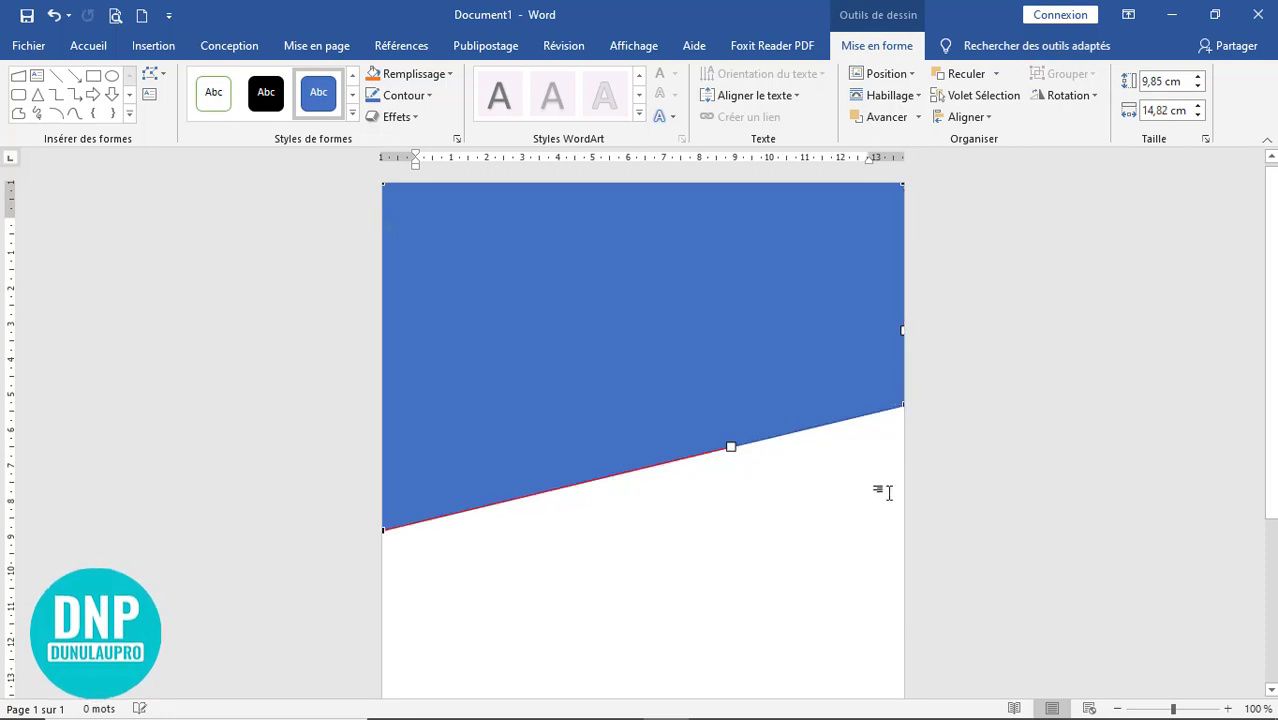
{"action": "left_click", "coordinate": [940, 505]}
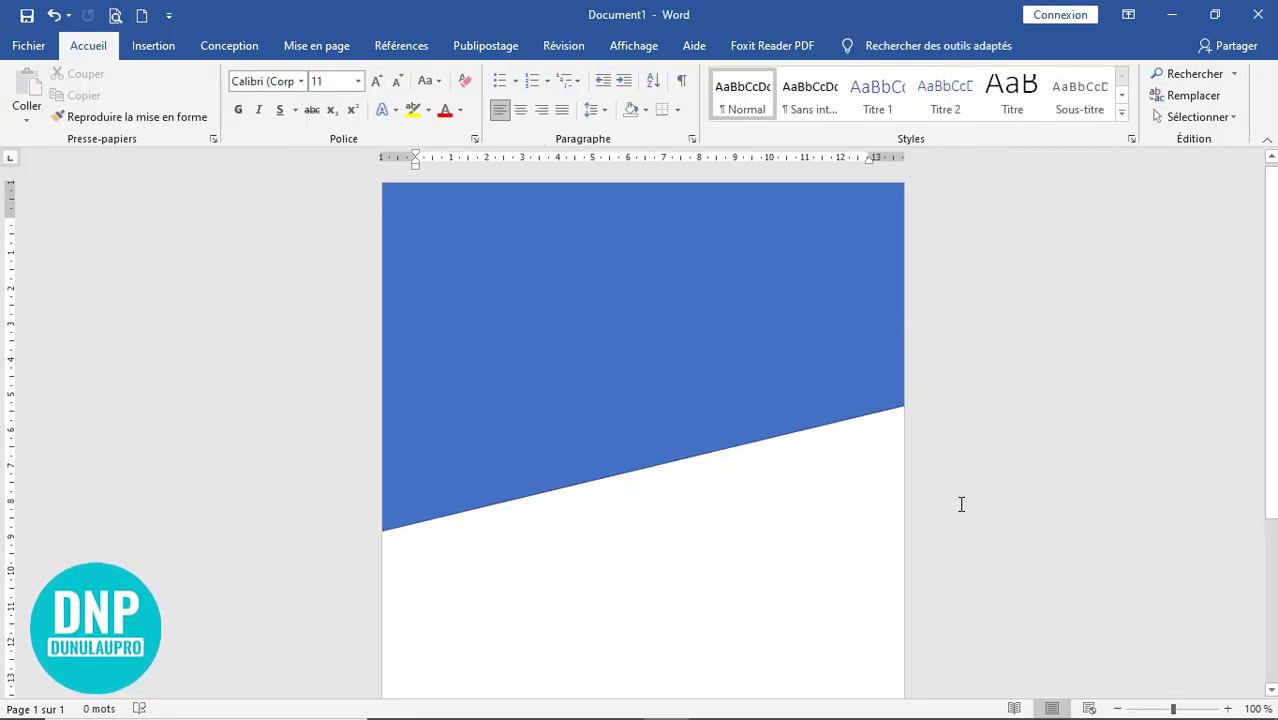
- Extend the reshaped blue shape downward to a height of about 10.67 cm in whole-page view
{"action": "left_click", "coordinate": [676, 367]}
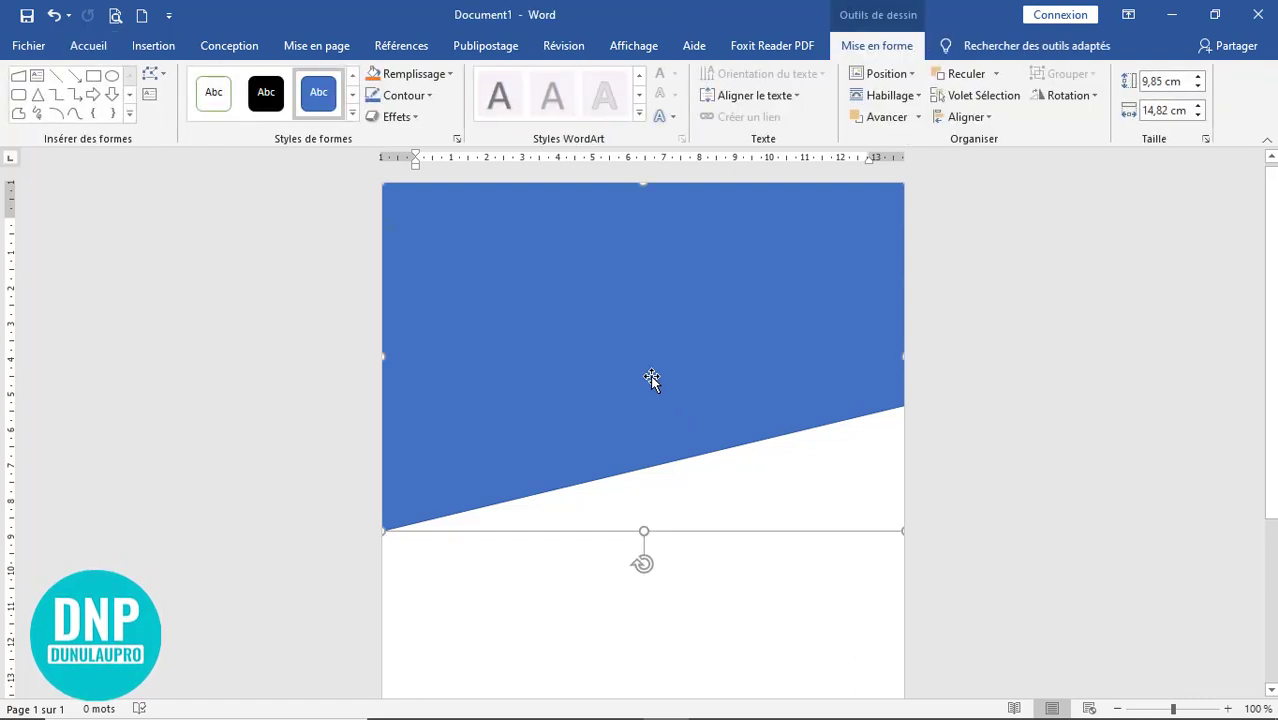
{"action": "left_click", "coordinate": [649, 50]}
{"action": "left_click", "coordinate": [576, 76]}
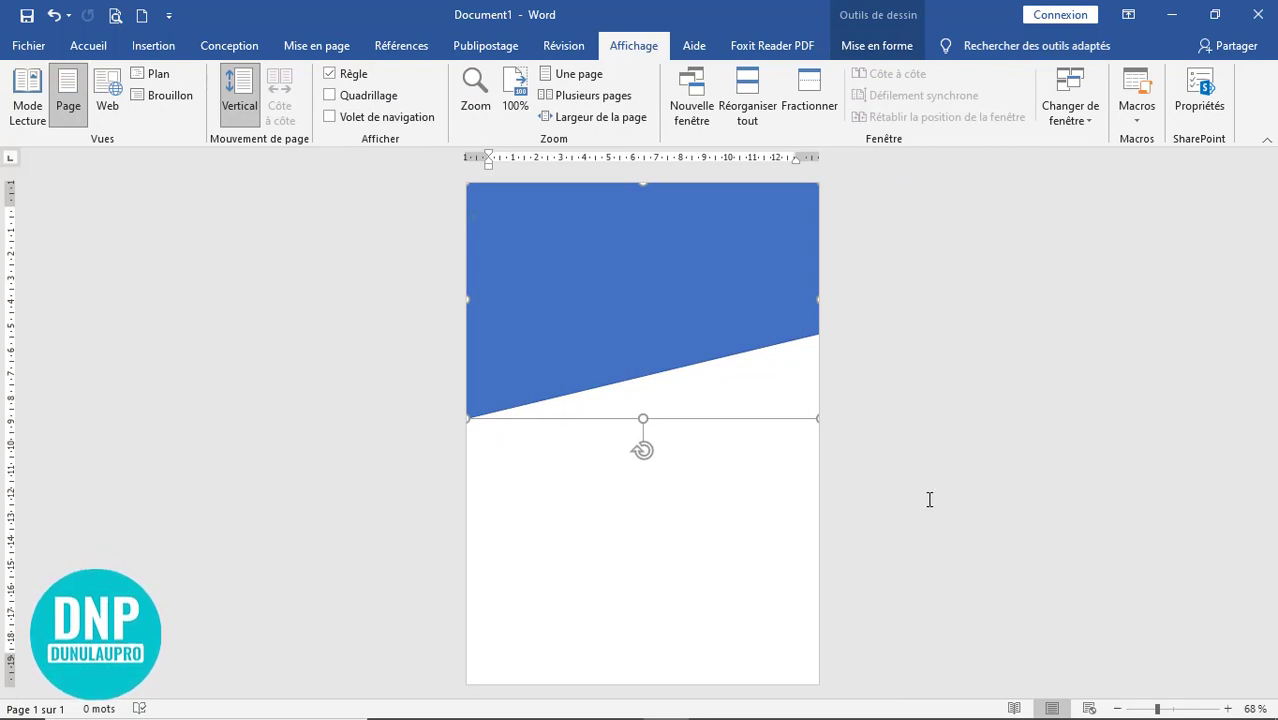
{"action": "left_click_drag", "start_coordinate": [643, 419], "coordinate": [642, 437]}
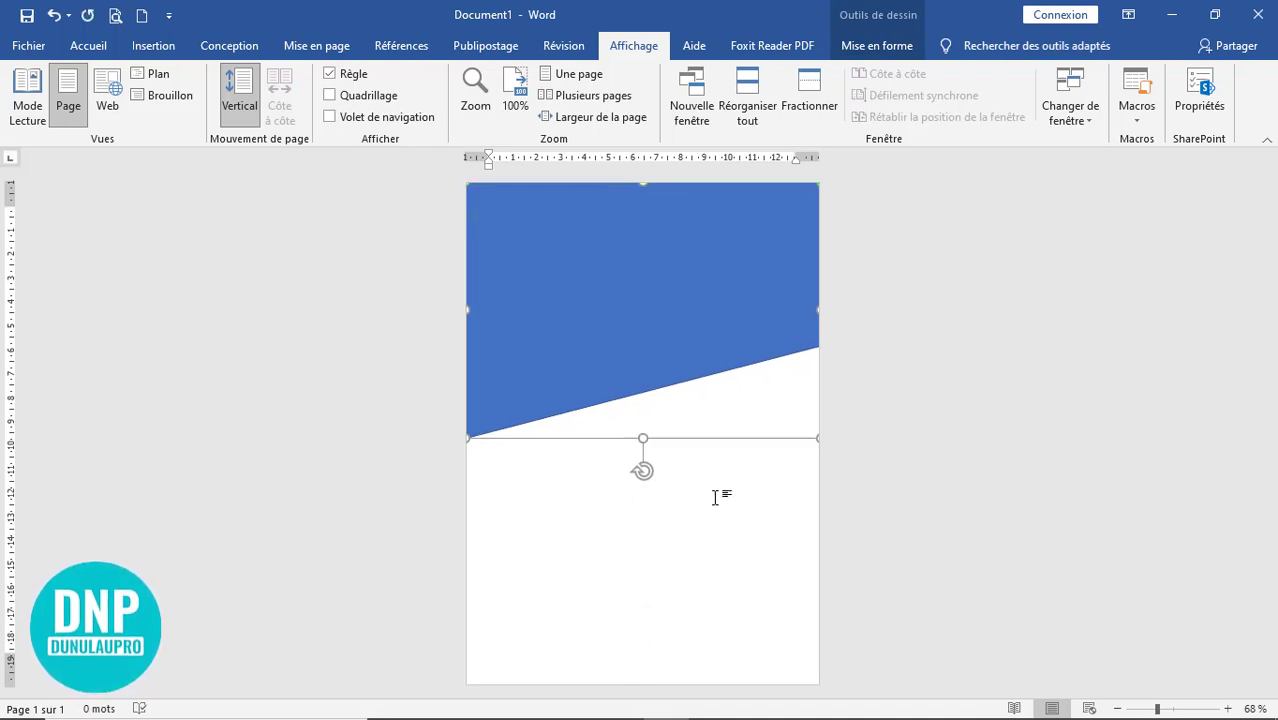
- Fill the slanted shape with the black theme colour
{"action": "double_click", "coordinate": [648, 316]}
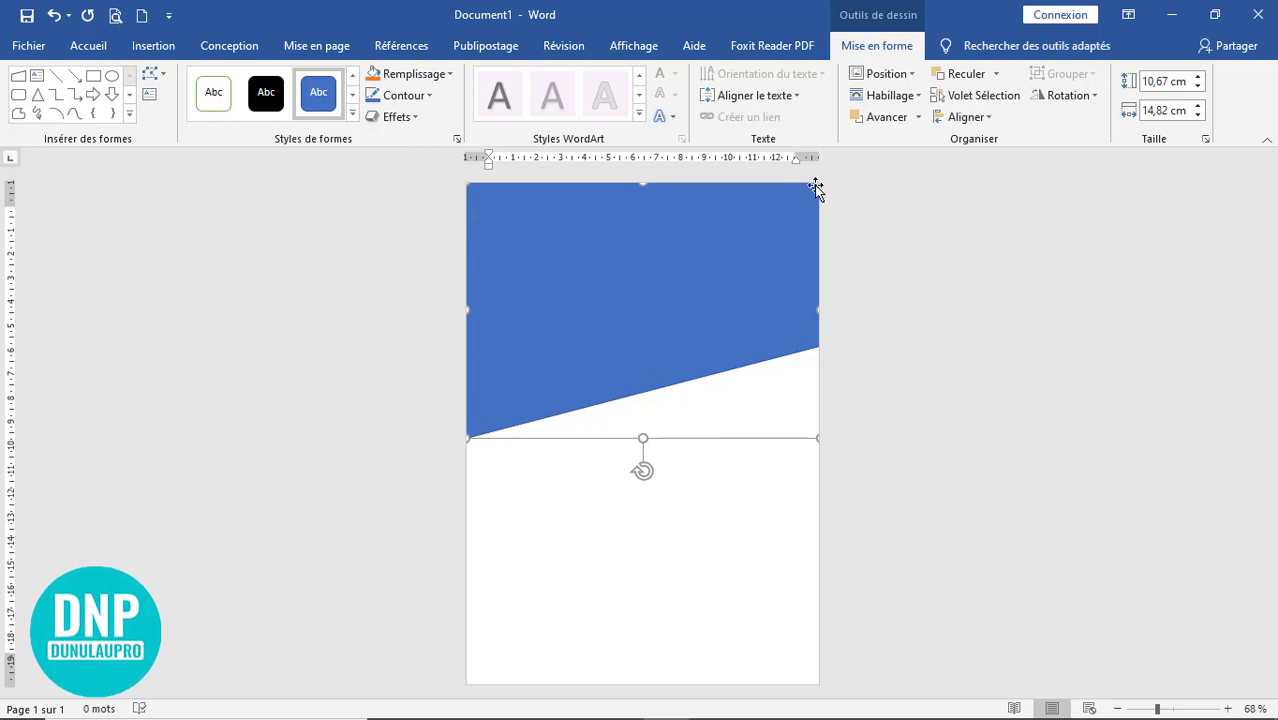
{"action": "left_click", "coordinate": [433, 75]}
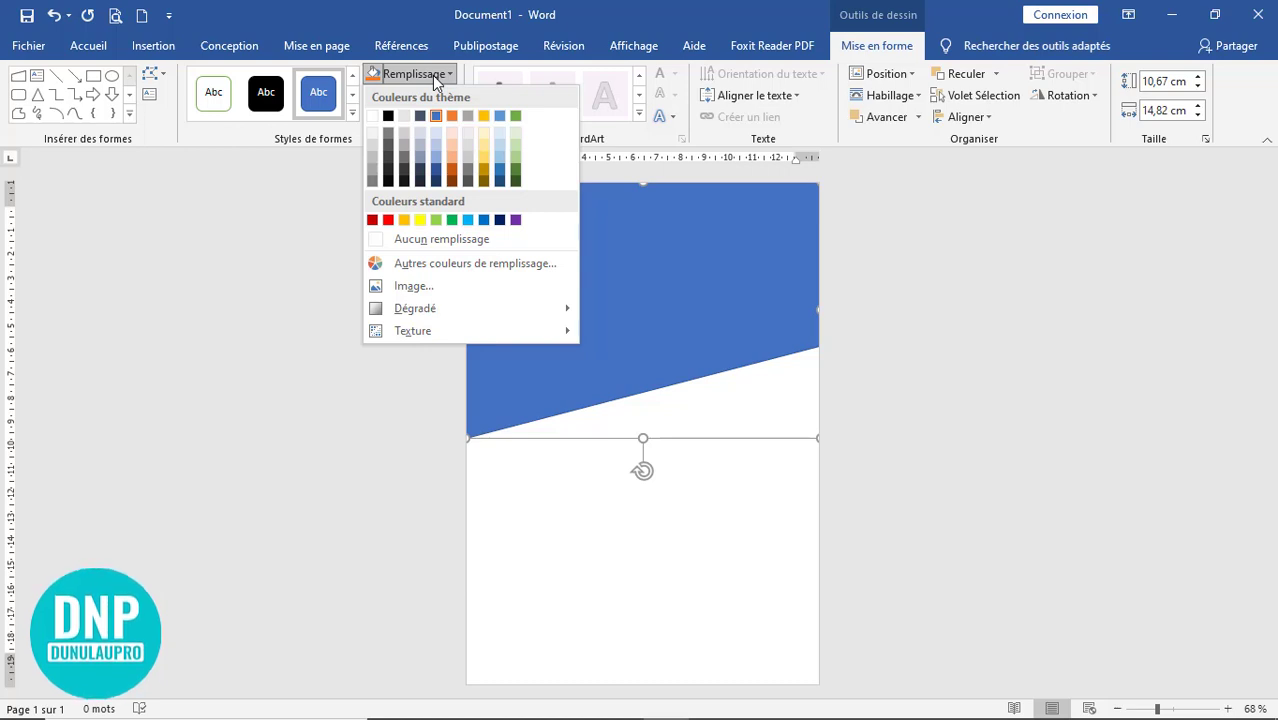
{"action": "left_click", "coordinate": [389, 117]}
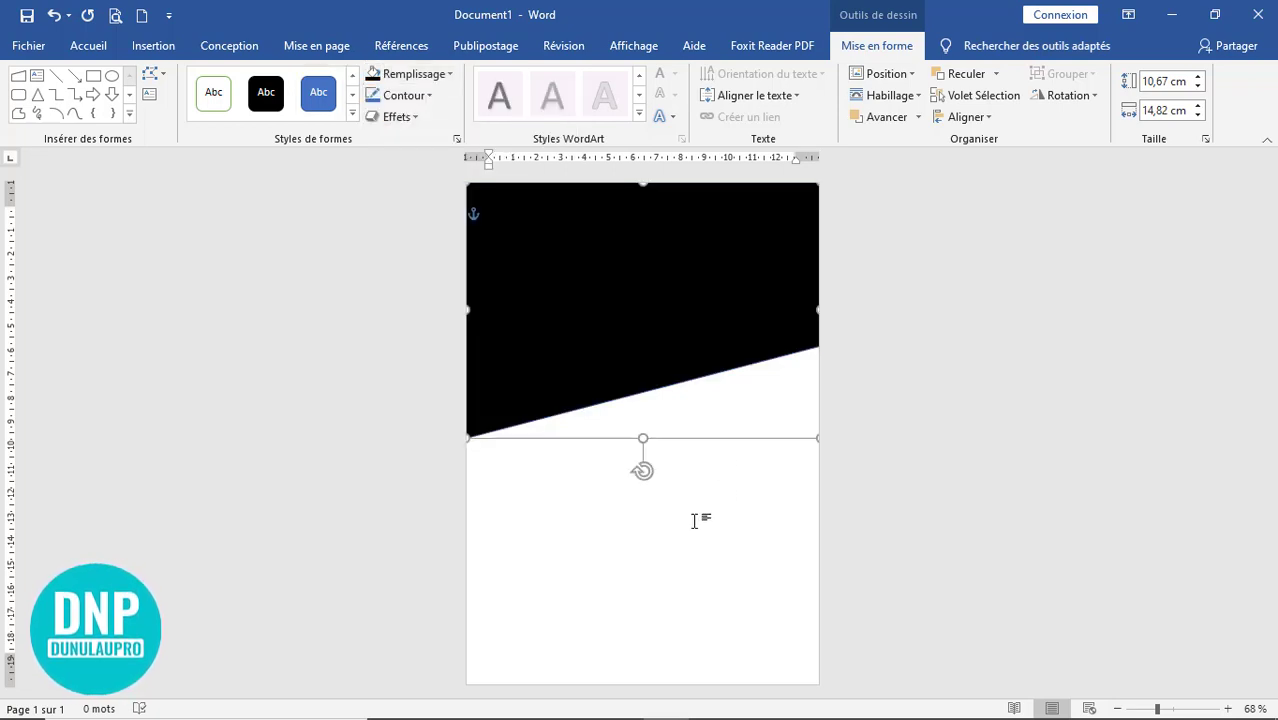
- Remove the outline from the black slanted shape
{"action": "left_click", "coordinate": [404, 97]}
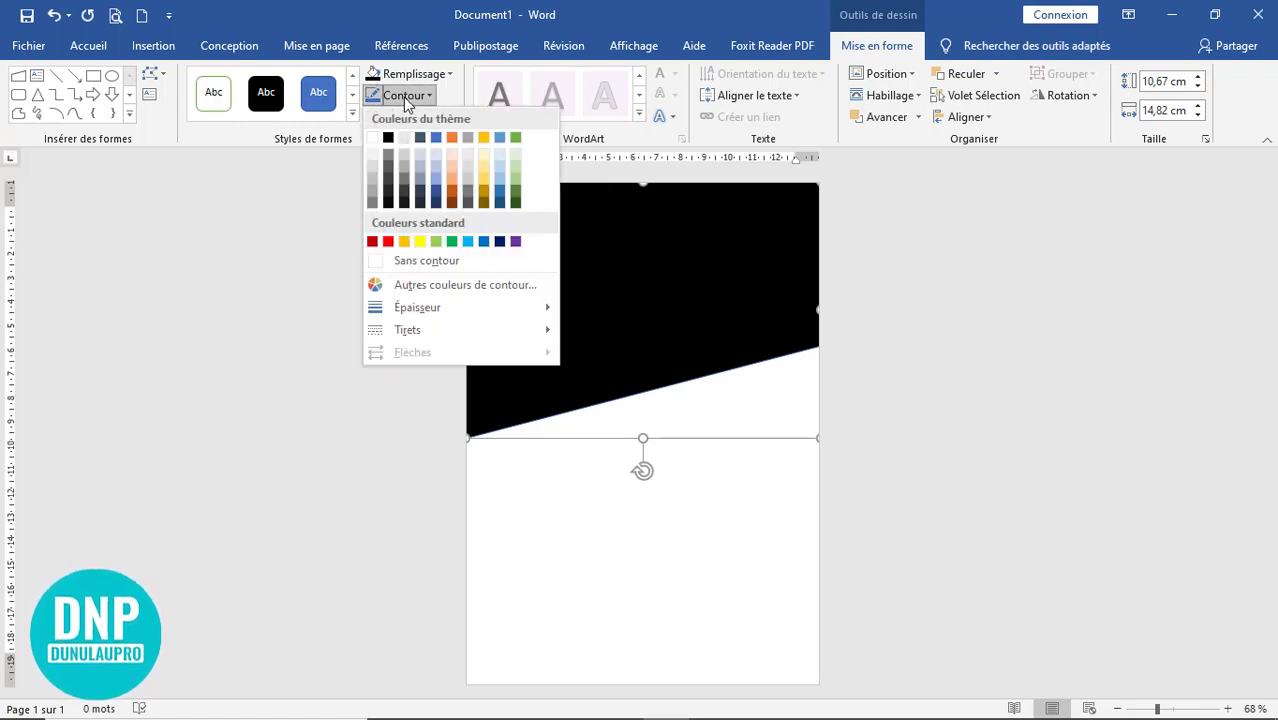
{"action": "left_click", "coordinate": [434, 265]}
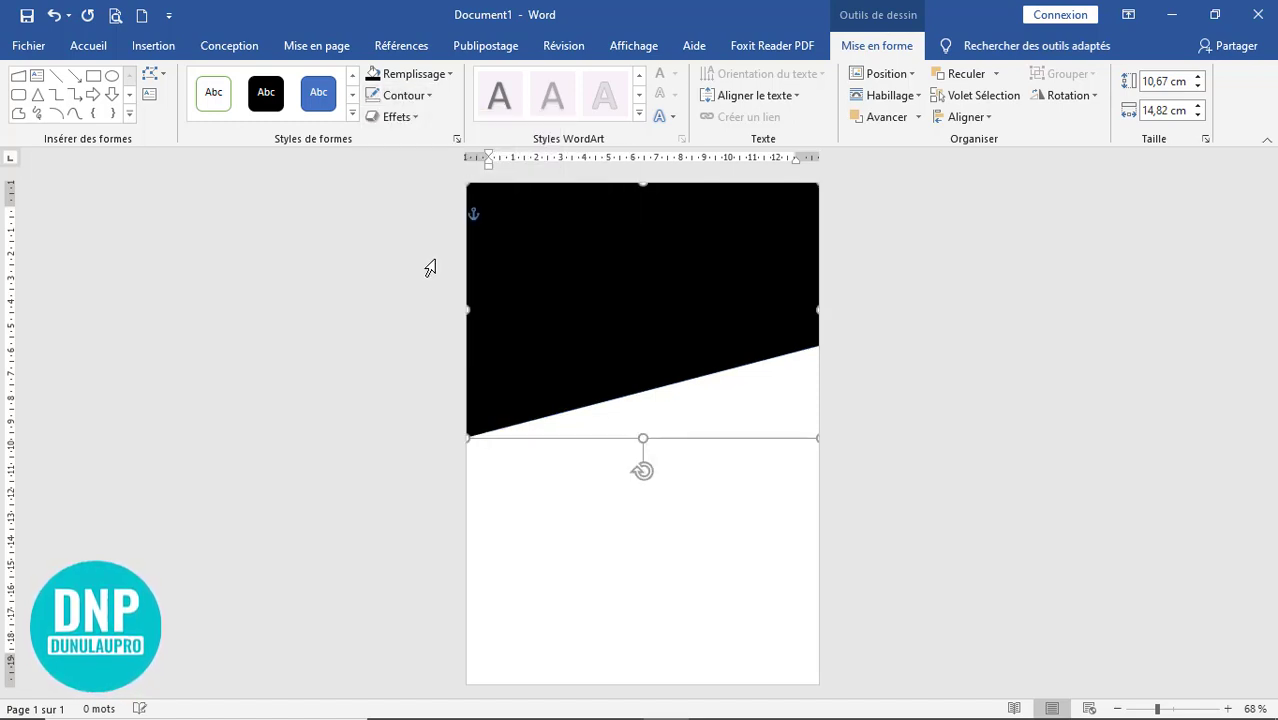
{"action": "left_click", "coordinate": [690, 545]}
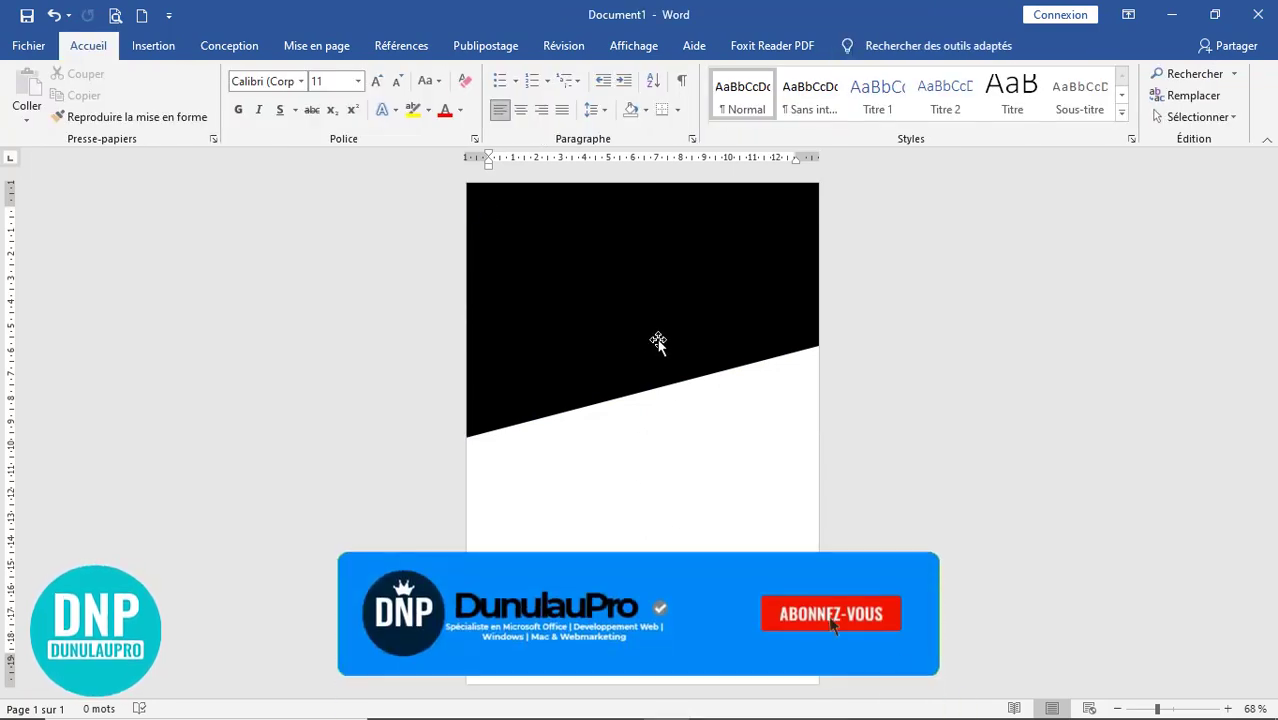
- Copy the black slanted shape and paste a duplicate over it
{"action": "left_click", "coordinate": [656, 340]}
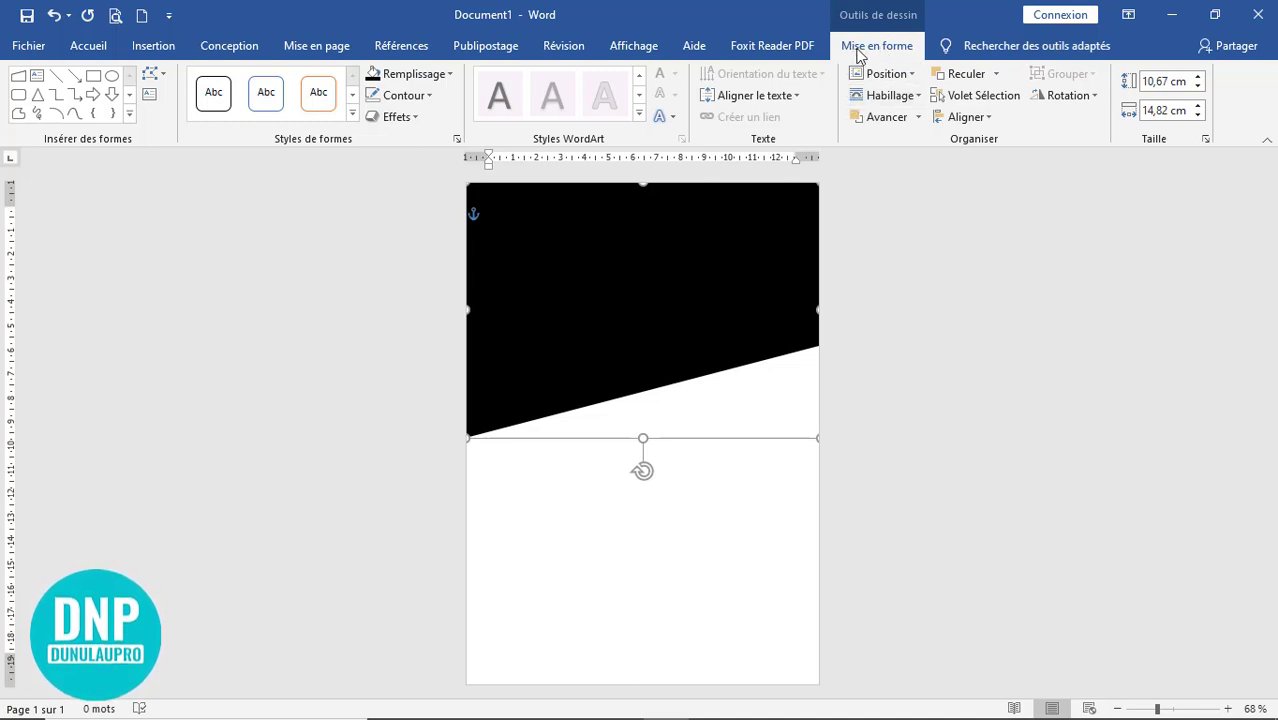
{"action": "left_click", "coordinate": [86, 48]}
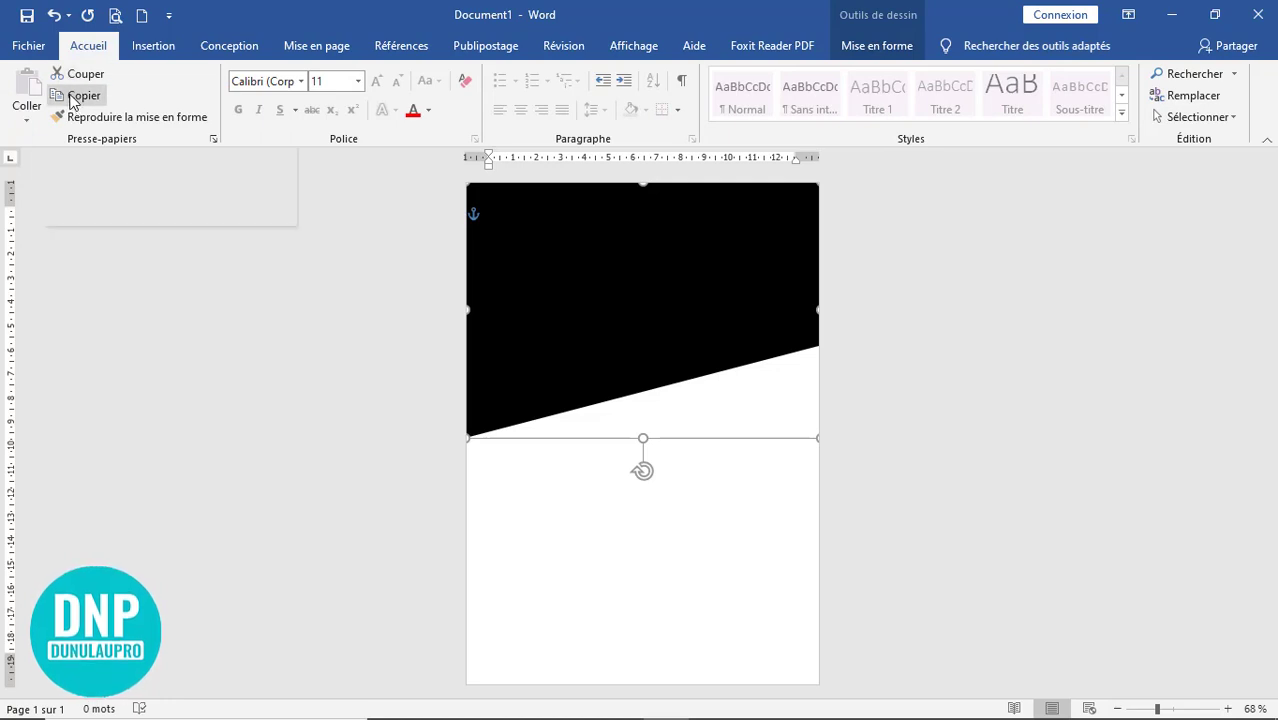
{"action": "left_click", "coordinate": [72, 99]}
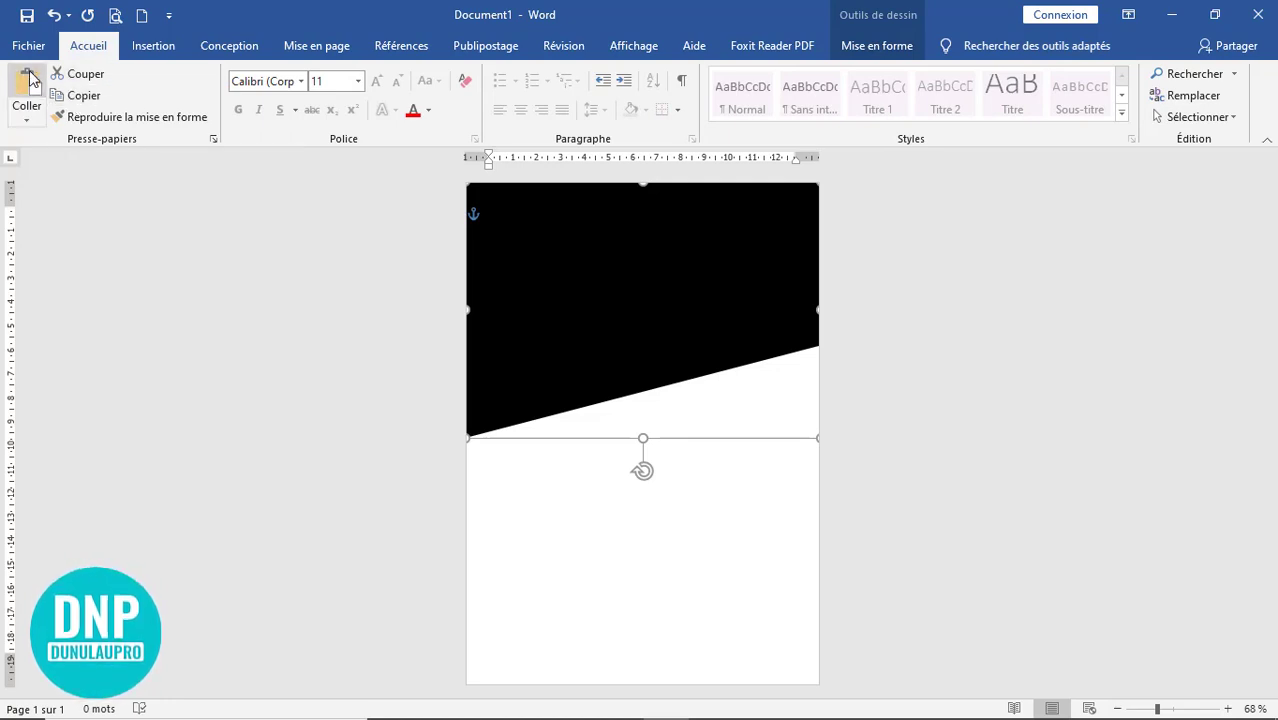
{"action": "left_click", "coordinate": [28, 84]}
{"action": "mouse_move", "coordinate": [579, 385]}
{"action": "left_mouse_down"}
{"action": "mouse_move", "coordinate": [573, 325]}
{"action": "mouse_move", "coordinate": [580, 364]}
{"action": "left_mouse_up"}
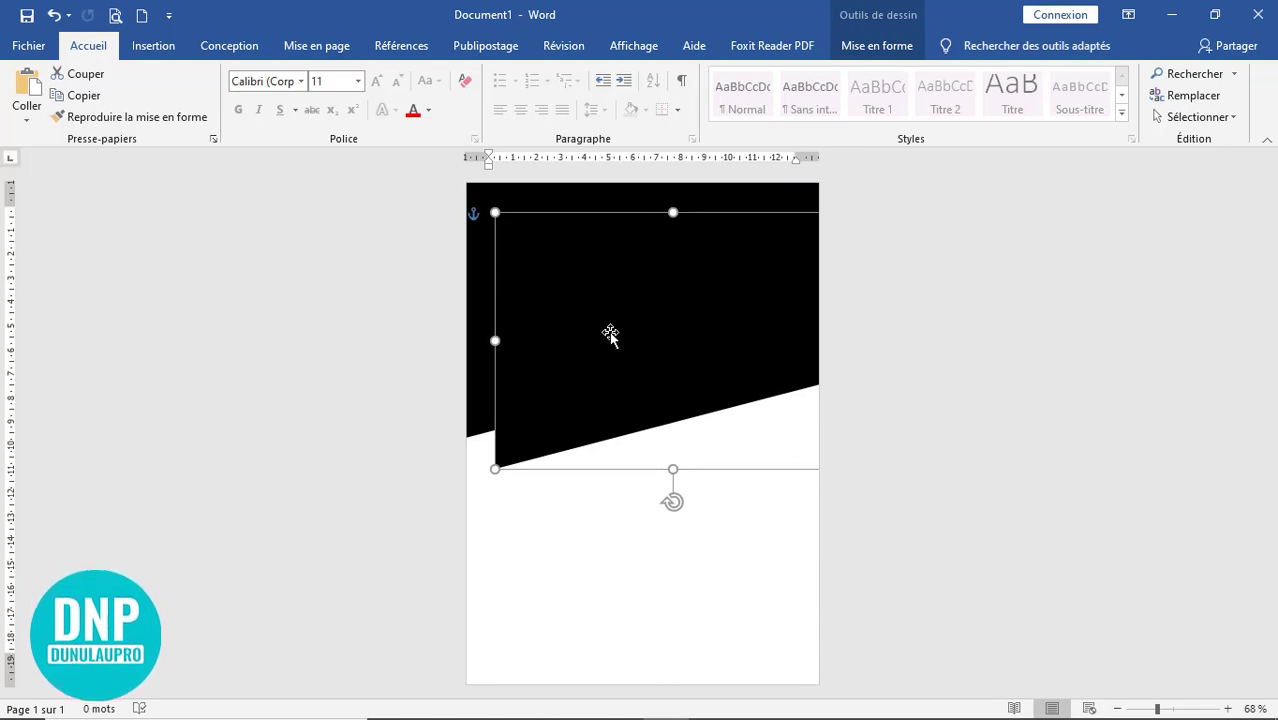
- Fill the duplicate with the standard orange-yellow colour and place it at the page's upper edge, about 2.4 cm in from the left edge
{"action": "double_click", "coordinate": [610, 335]}
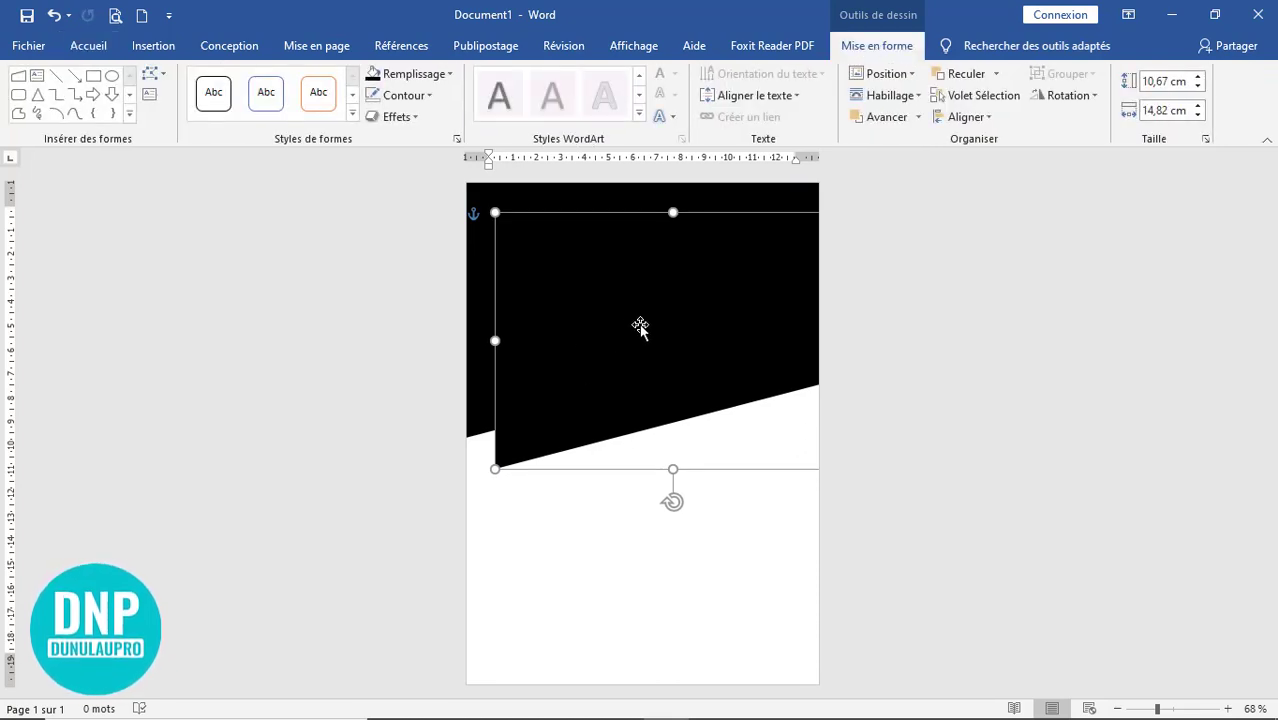
{"action": "left_click", "coordinate": [432, 79]}
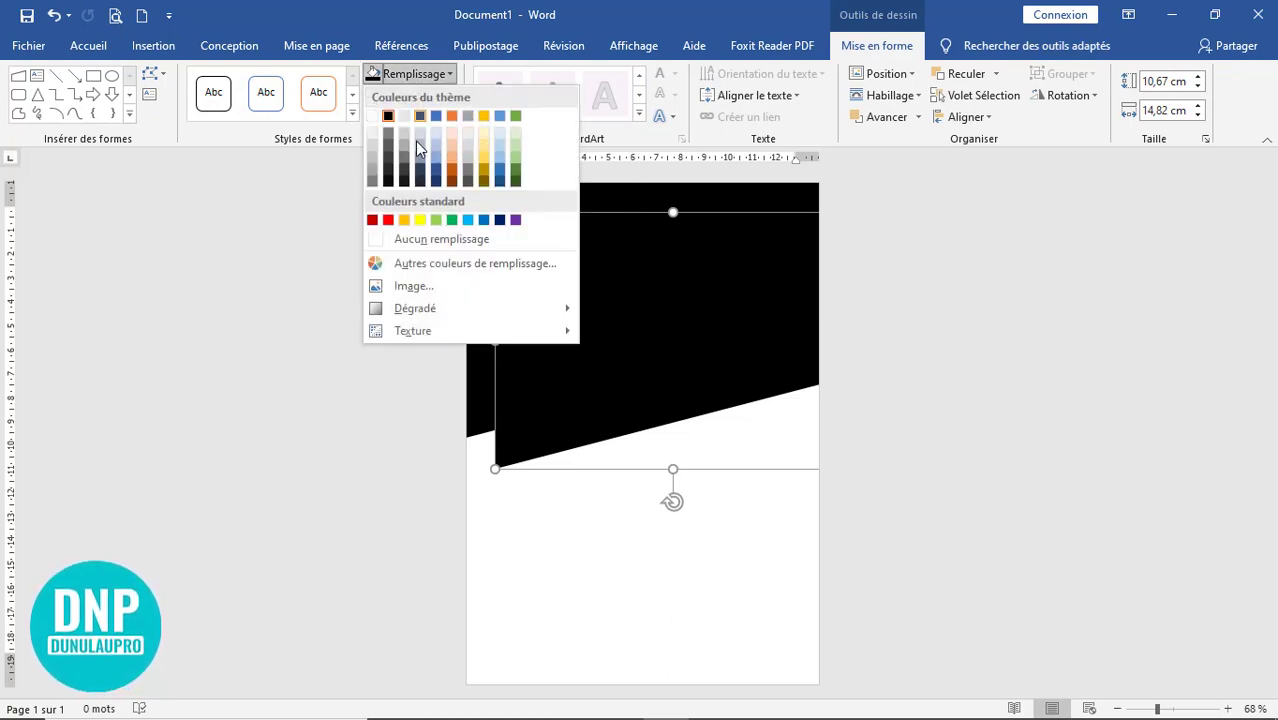
{"action": "left_click", "coordinate": [404, 222]}
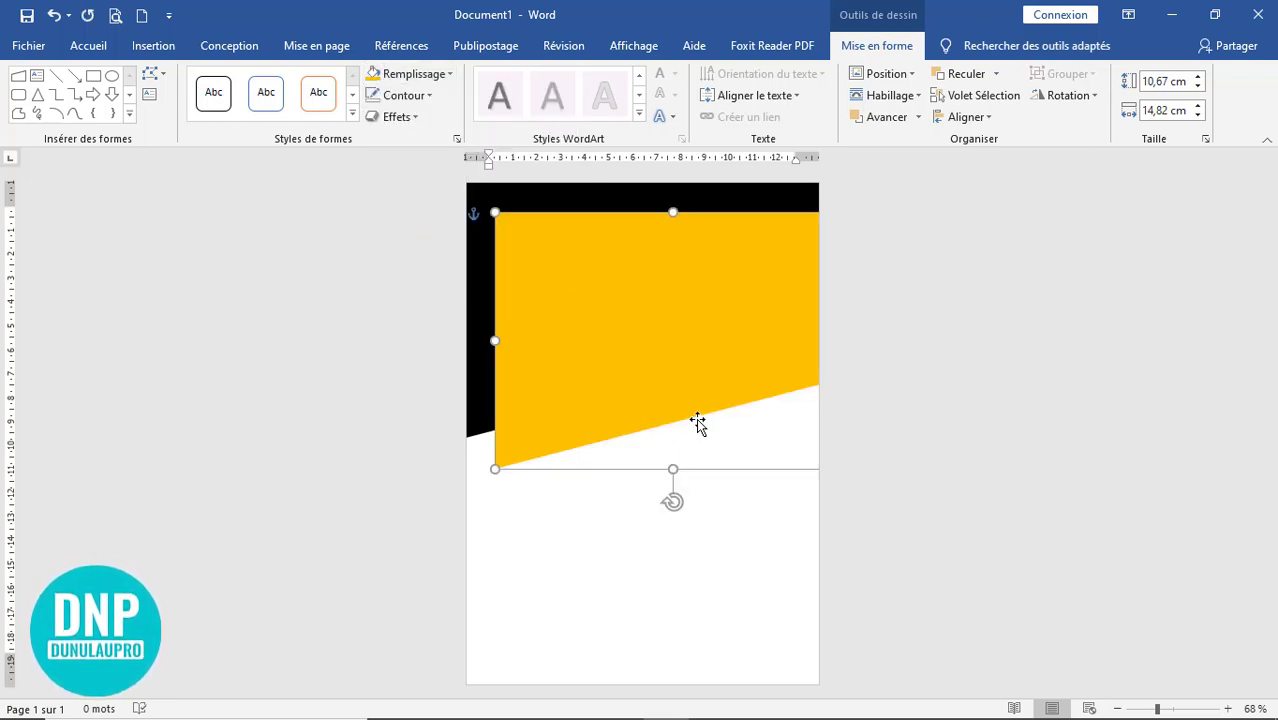
{"action": "left_click_drag", "start_coordinate": [645, 394], "coordinate": [671, 371]}
- Shift the black slanted shape upward by about 0.8 cm overall
{"action": "left_click", "coordinate": [496, 375]}
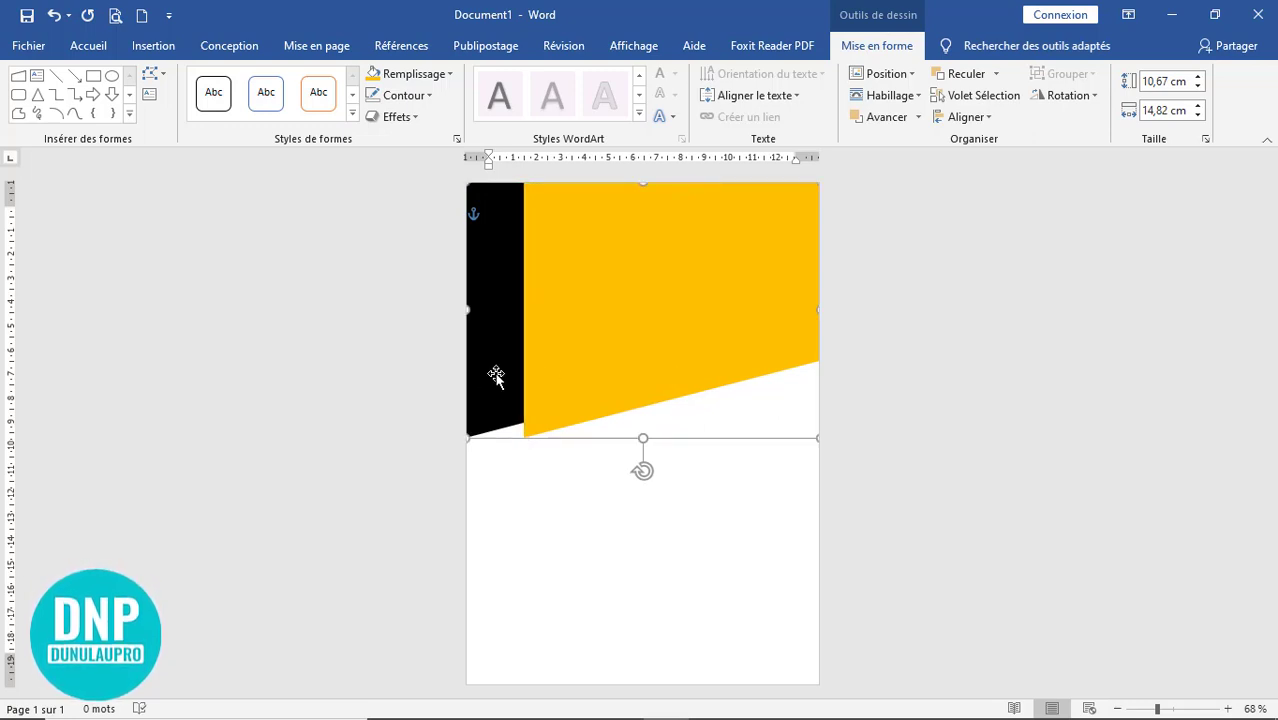
{"action": "key", "text": "Up"}
{"action": "key", "text": "Up"}
{"action": "key", "text": "Up"}
{"action": "key", "text": "Up"}
{"action": "key", "text": "Up"}
{"action": "key", "text": "Up"}
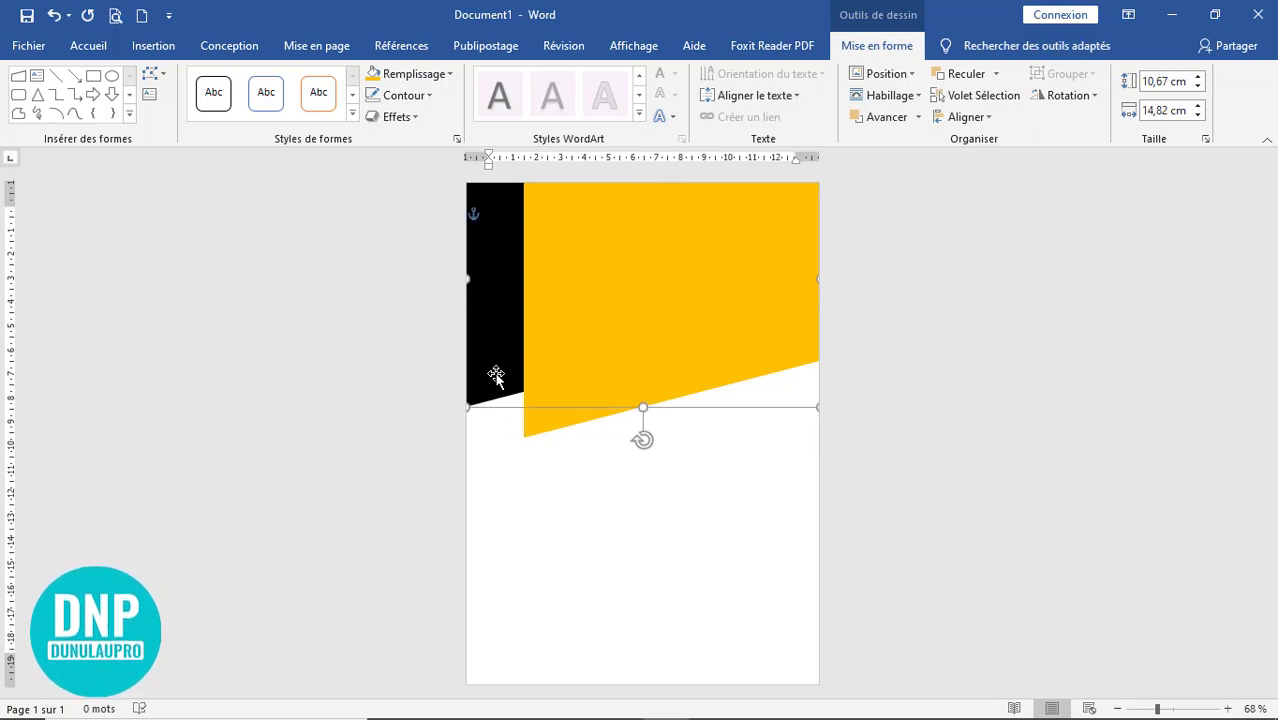
{"action": "key", "text": "ctrl+Down"}
{"action": "key", "text": "ctrl+Down"}
{"action": "key", "text": "ctrl+Down"}
{"action": "key", "text": "ctrl+Down"}
{"action": "key", "text": "ctrl+Down"}
{"action": "key", "text": "ctrl+Down"}
{"action": "key", "text": "ctrl+Down"}
{"action": "key", "text": "ctrl+Down"}
{"action": "key", "text": "ctrl+Down"}
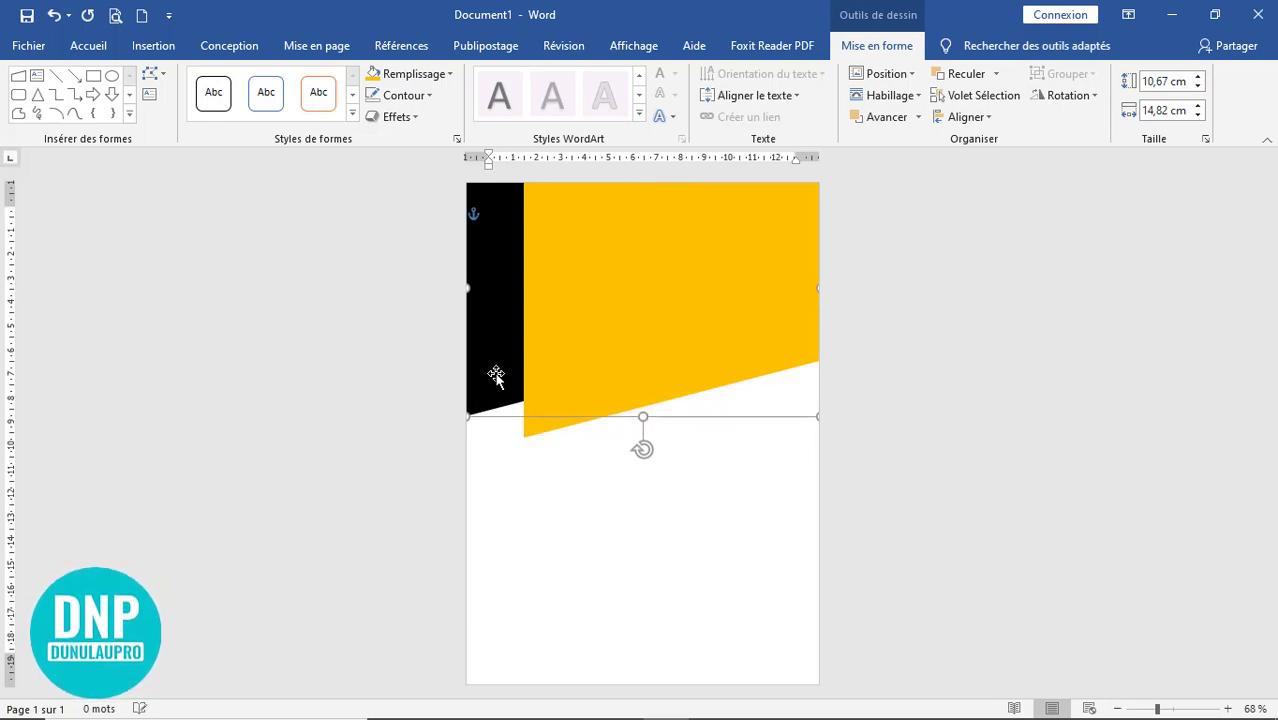
{"action": "key", "text": "ctrl+Down"}
{"action": "key", "text": "ctrl+Down"}
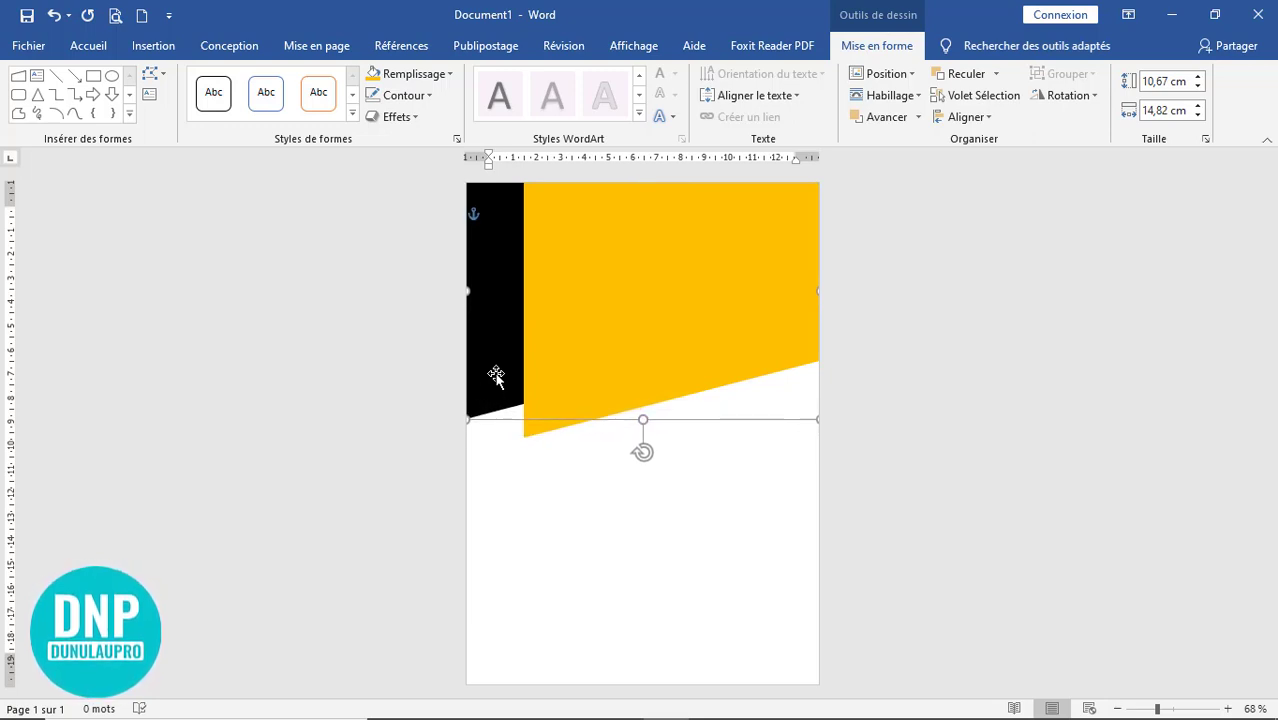
- Raise the yellow shape in fine increments by about 0.9 cm, leaving its slanted lower edge slightly below the black shape's
{"action": "left_click", "coordinate": [625, 353]}
{"action": "key", "text": "ctrl+Up"}
{"action": "key", "text": "ctrl+Up"}
{"action": "key", "text": "ctrl+Up"}
{"action": "key", "text": "ctrl+Up"}
{"action": "key", "text": "ctrl+Up"}
{"action": "key", "text": "ctrl+Up"}
{"action": "key", "text": "ctrl+Up"}
{"action": "key", "text": "ctrl+Up"}
{"action": "key", "text": "ctrl+Up"}
{"action": "key", "text": "ctrl+Up"}
{"action": "key", "text": "ctrl+Up"}
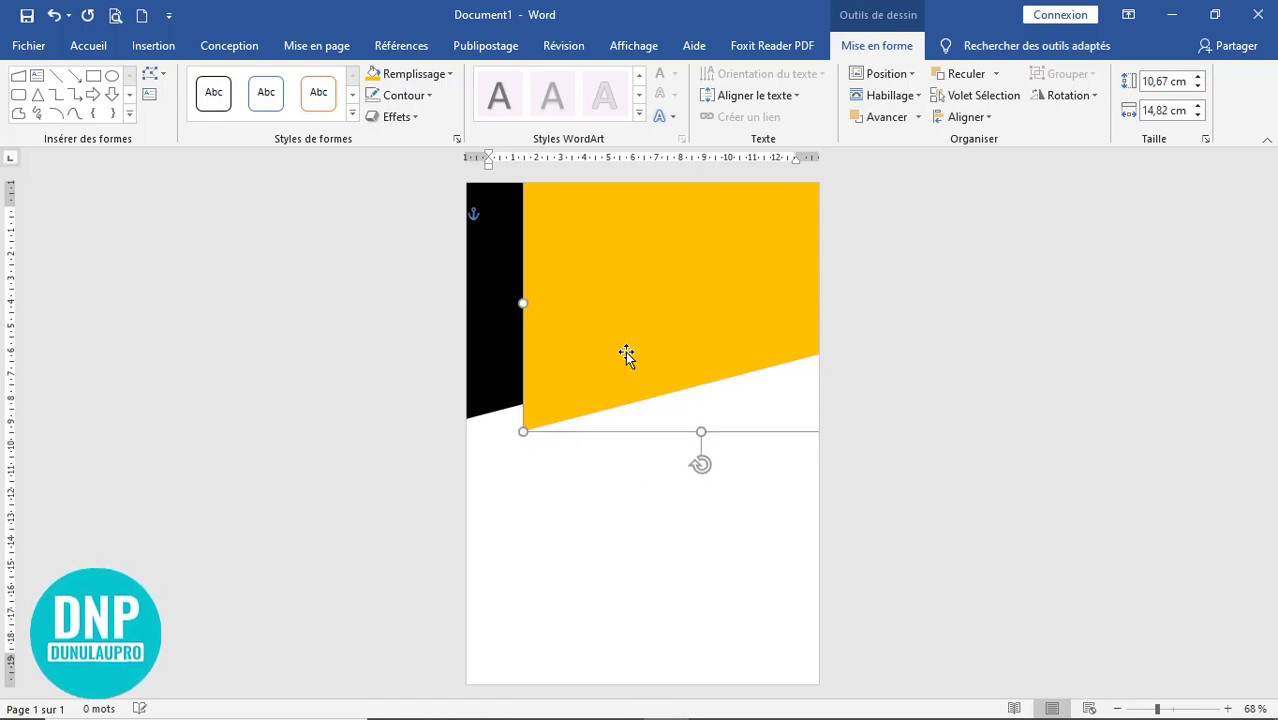
{"action": "key", "text": "ctrl+Up"}
{"action": "key", "text": "ctrl+Up"}
{"action": "key", "text": "ctrl+Up"}
{"action": "key", "text": "ctrl+Up"}
{"action": "key", "text": "ctrl+Up"}
{"action": "key", "text": "ctrl+Up"}
{"action": "key", "text": "ctrl+Up"}
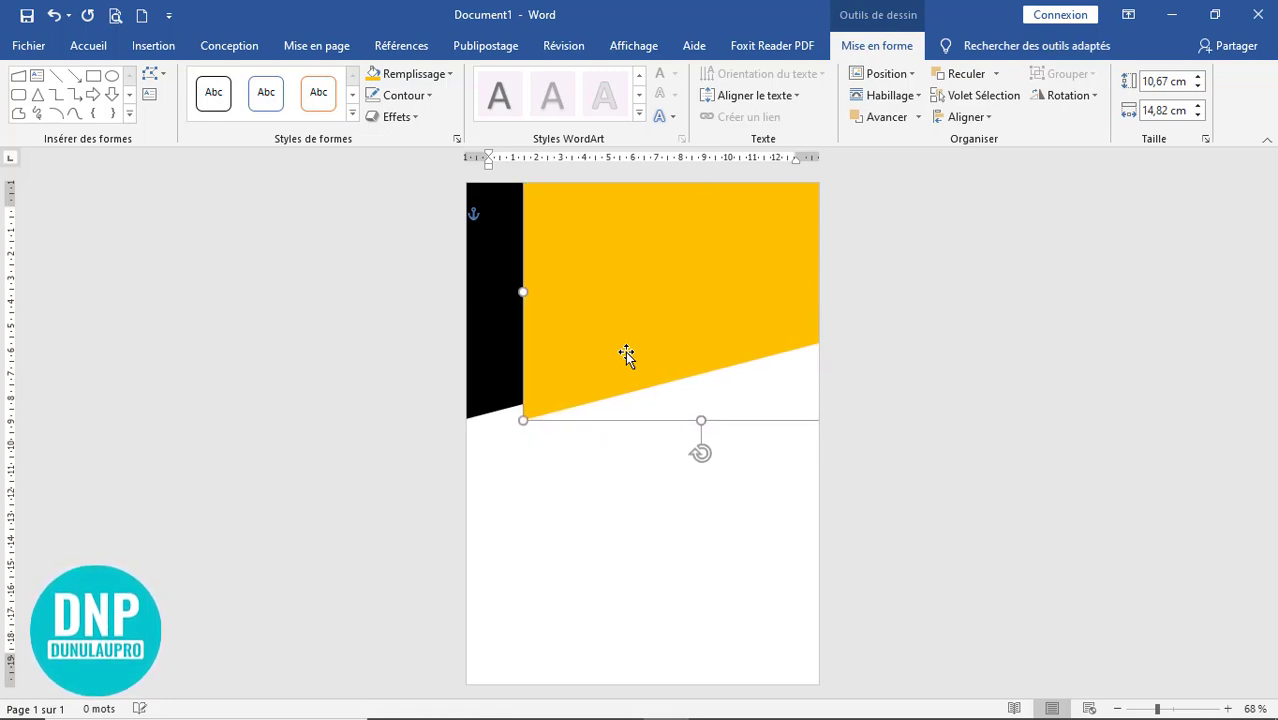
{"action": "key", "text": "ctrl+Up"}
{"action": "key", "text": "ctrl+Up"}
{"action": "key", "text": "ctrl+Up"}
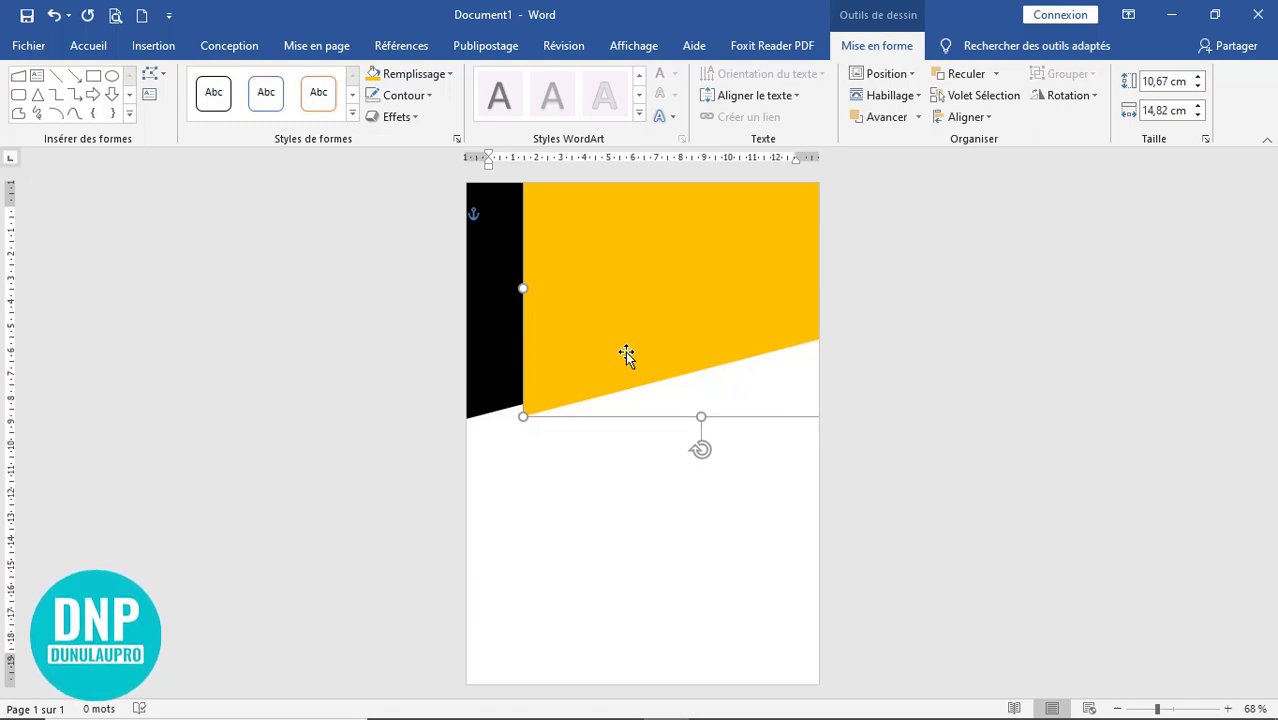
{"action": "key", "text": "ctrl+Up"}
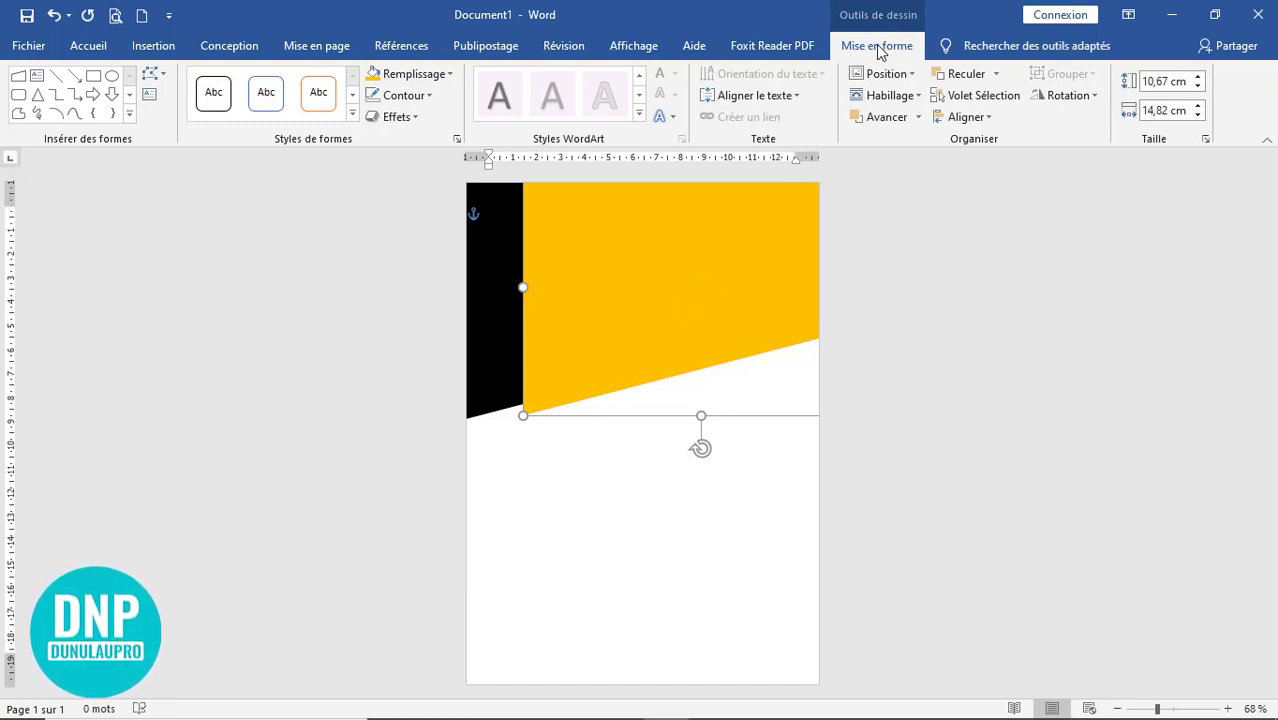
- Send the yellow shape behind all other objects so it forms a strip under the black shape's slanted edge
{"action": "left_click", "coordinate": [996, 78]}
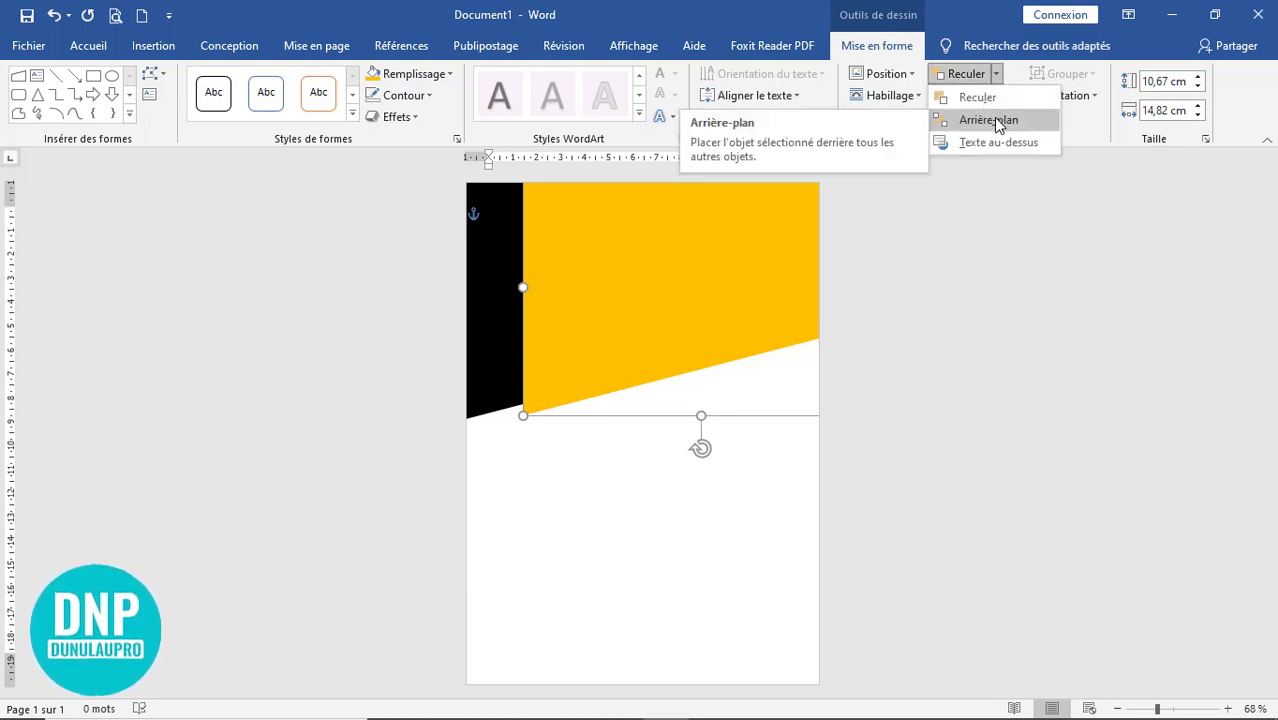
{"action": "left_click", "coordinate": [995, 121]}
{"action": "left_click", "coordinate": [1004, 381]}
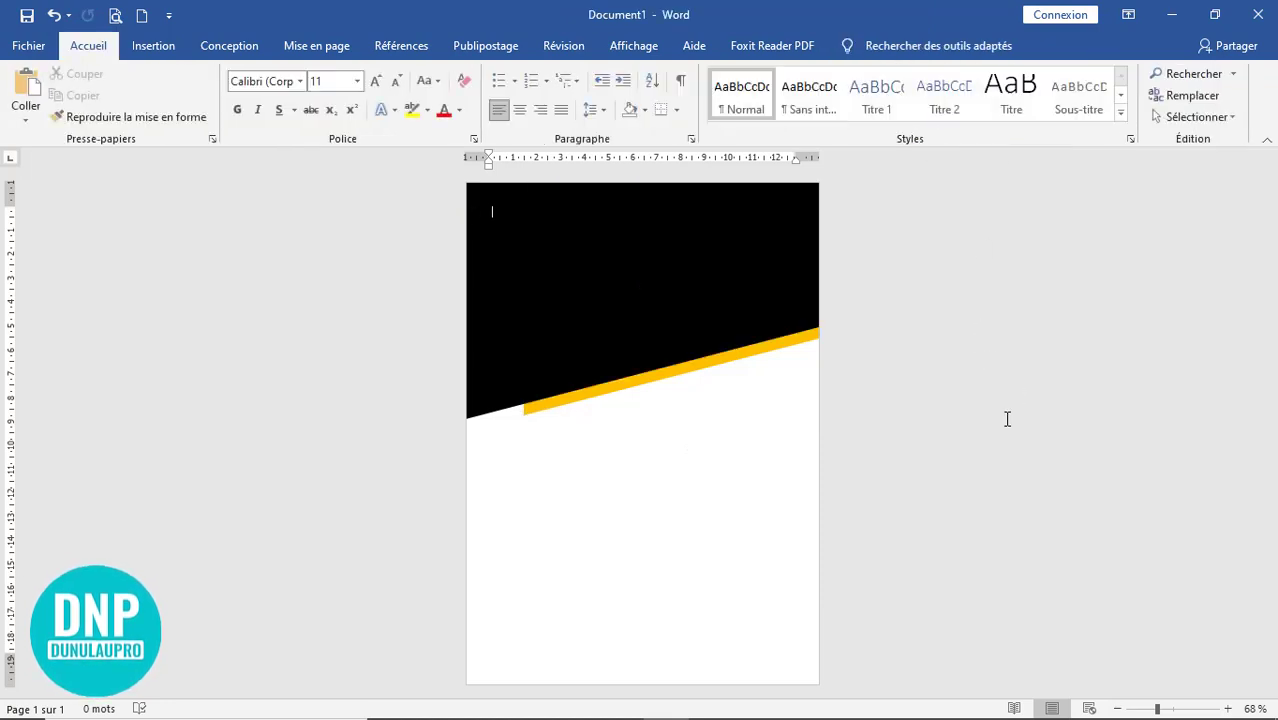
- Shift the yellow shape about 2.1 cm to the right so its strip starts farther from the page's left edge
{"action": "left_click", "coordinate": [742, 357]}
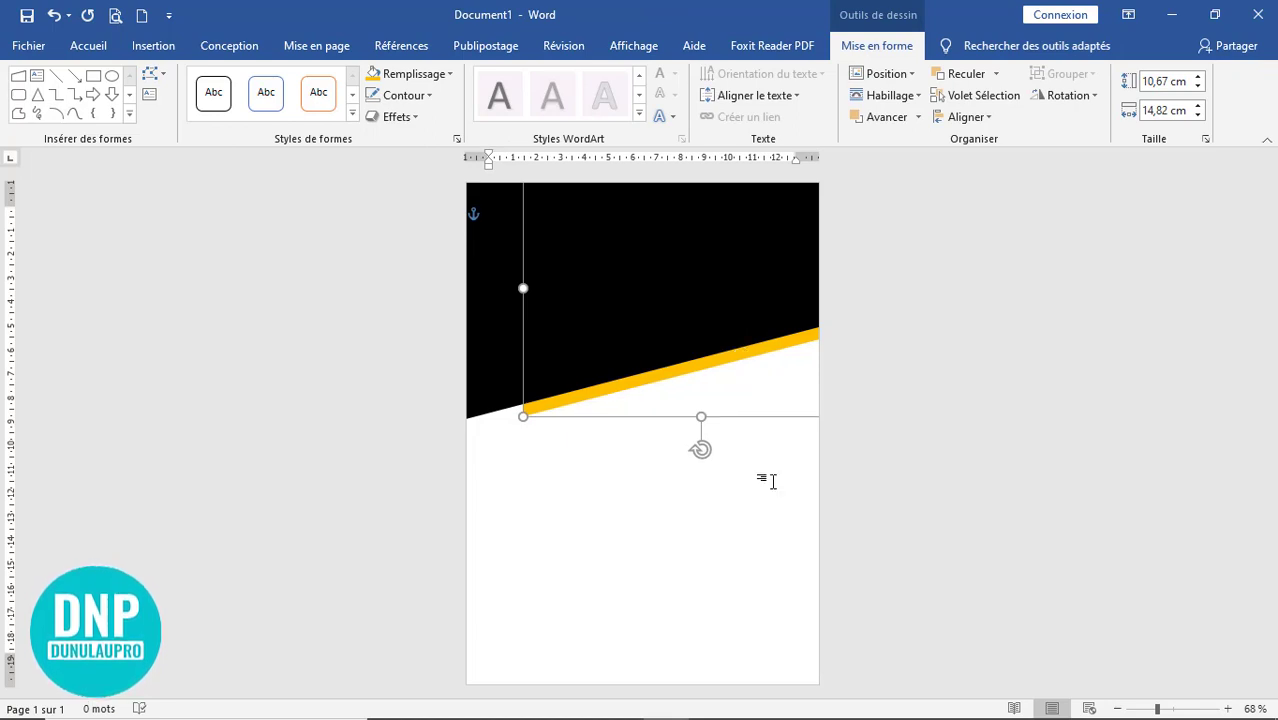
{"action": "left_click", "coordinate": [888, 493]}
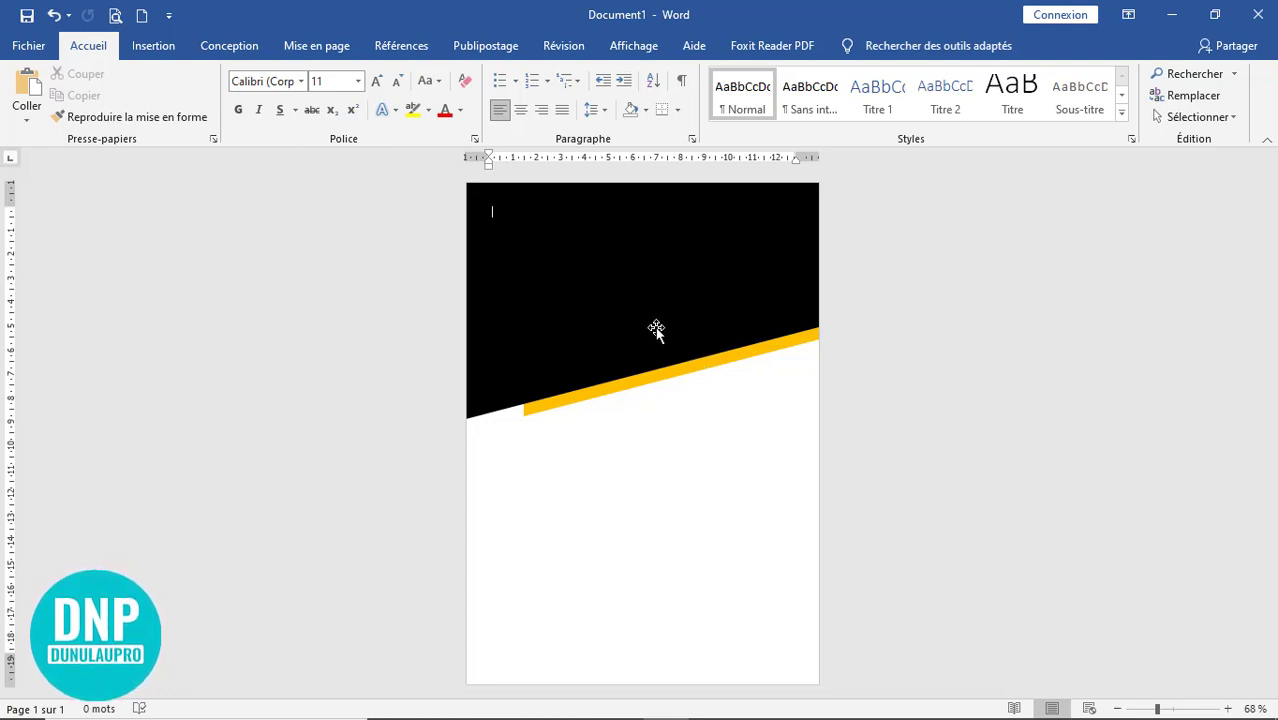
{"action": "left_click", "coordinate": [684, 375]}
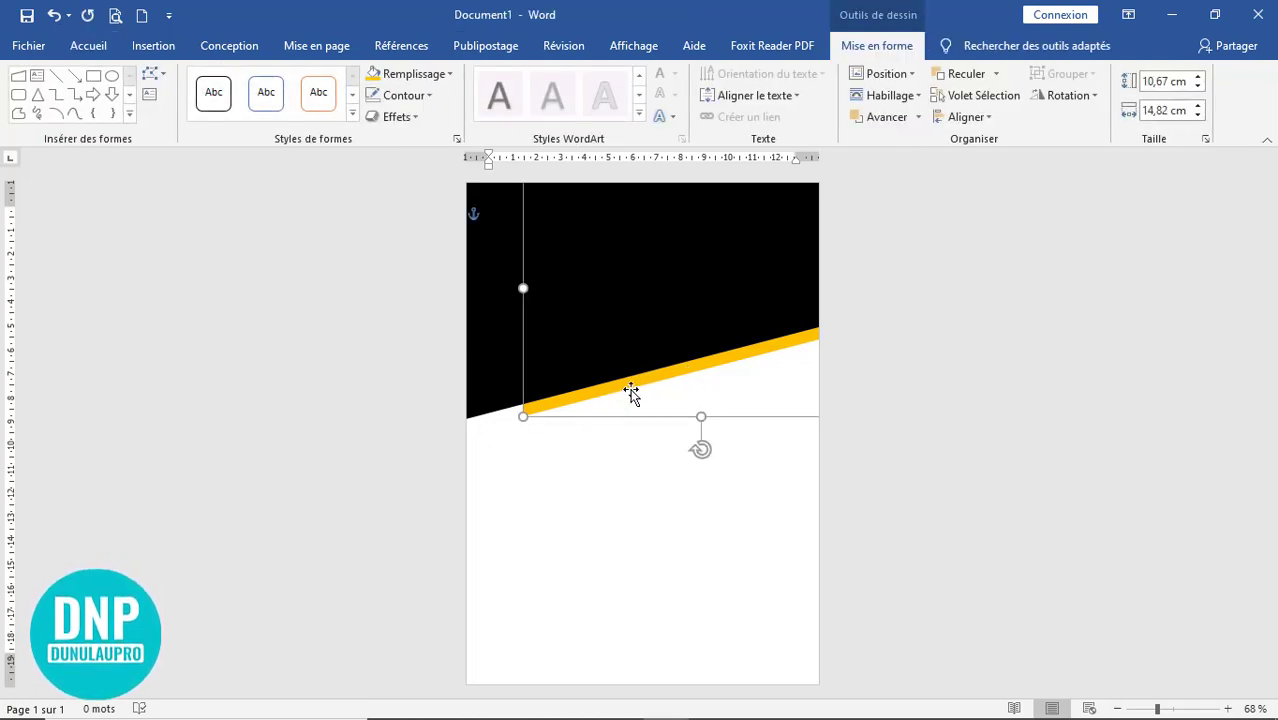
{"action": "key", "text": "Right"}
{"action": "key", "text": "Right"}
{"action": "key", "text": "Right"}
{"action": "key", "text": "Right"}
{"action": "key", "text": "Right"}
{"action": "key", "text": "Right"}
{"action": "key", "text": "Right"}
{"action": "key", "text": "Right"}
{"action": "key", "text": "Right"}
{"action": "key", "text": "Right"}
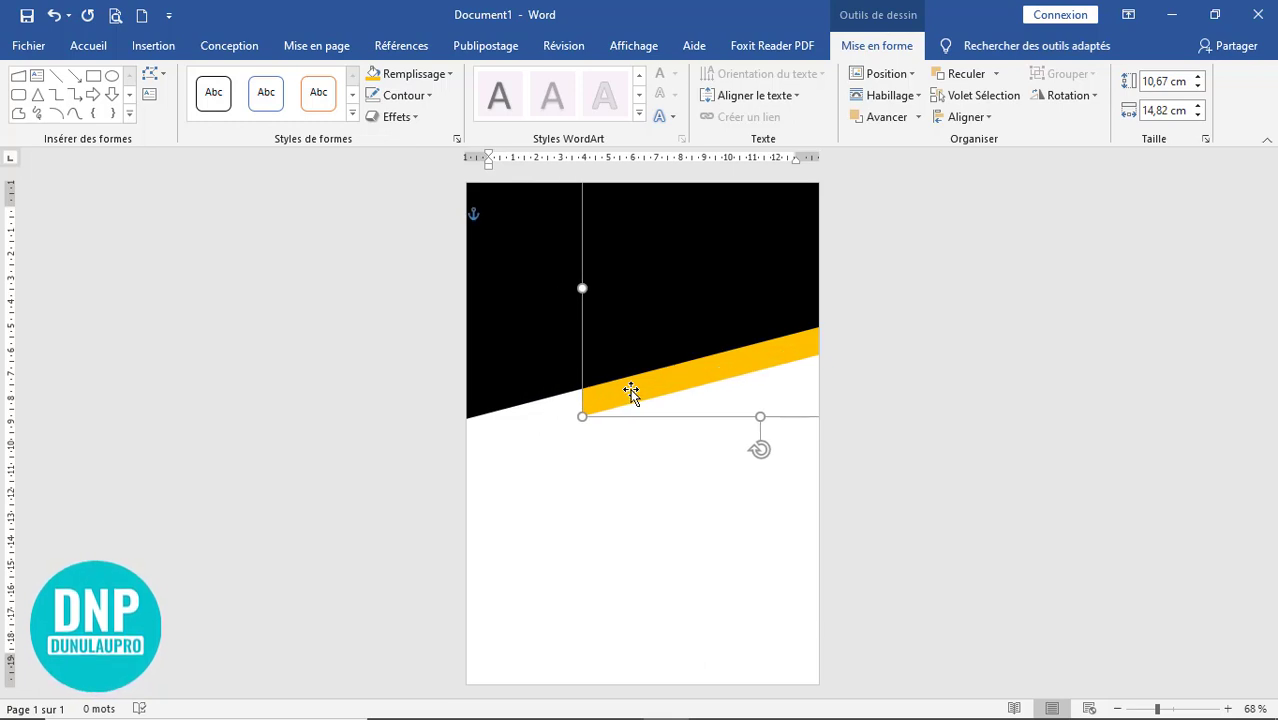
{"action": "key", "text": "ctrl+Left"}
{"action": "key", "text": "ctrl+Left"}
{"action": "key", "text": "ctrl+Left"}
{"action": "key", "text": "ctrl+Left"}
{"action": "key", "text": "ctrl+Left"}
{"action": "key", "text": "ctrl+Left"}
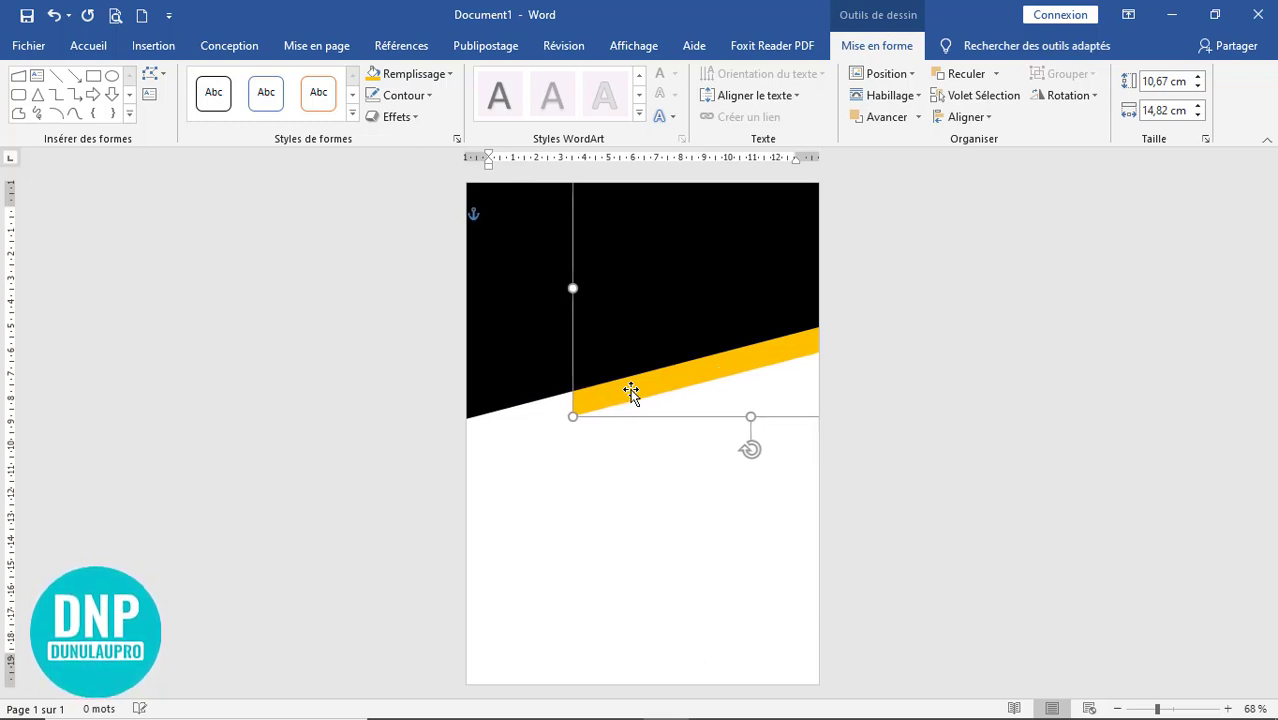
- Raise the yellow shape by about 0.6 cm to narrow the visible strip along the black slanted edge
{"action": "key", "text": "ctrl+Up"}
{"action": "key", "text": "ctrl+Up"}
{"action": "key", "text": "ctrl+Up"}
{"action": "key", "text": "ctrl+Up"}
{"action": "key", "text": "ctrl+Up"}
{"action": "key", "text": "ctrl+Up"}
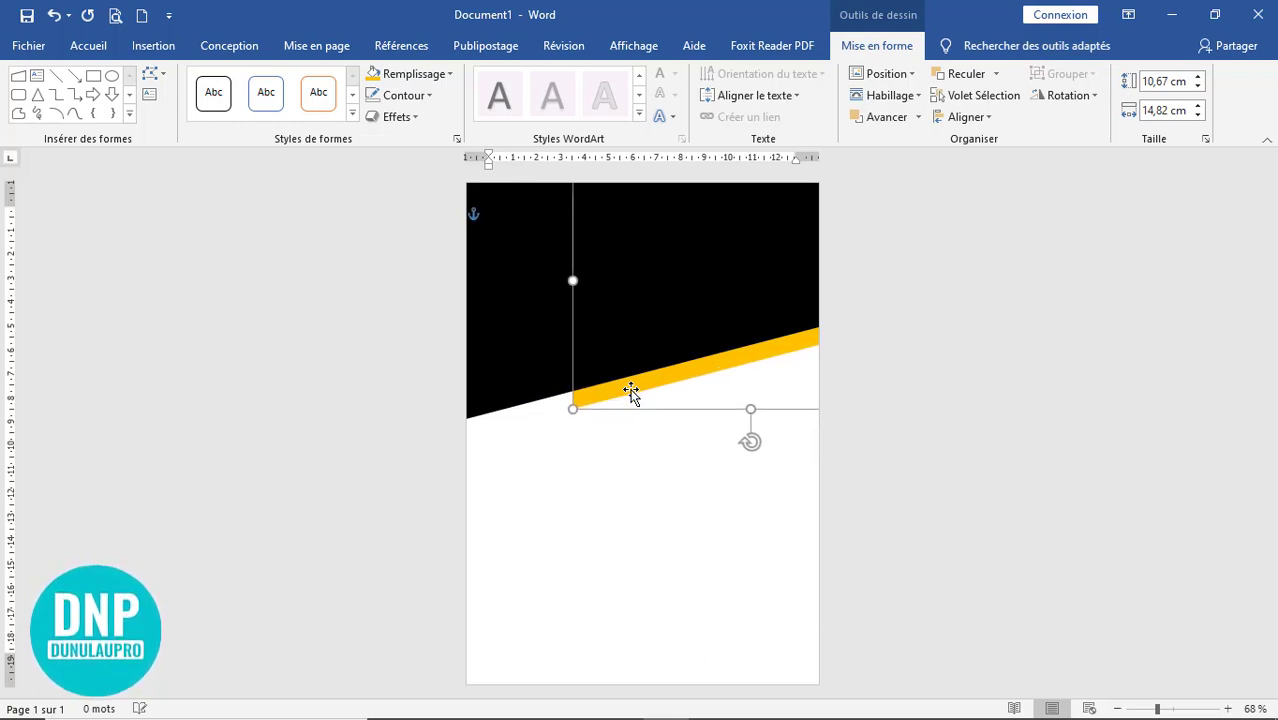
{"action": "key", "text": "ctrl+Up"}
{"action": "key", "text": "ctrl+Up"}
{"action": "key", "text": "ctrl+Up"}
{"action": "key", "text": "ctrl+Up"}
{"action": "key", "text": "ctrl+Up"}
{"action": "key", "text": "ctrl+Up"}
{"action": "key", "text": "ctrl+Up"}
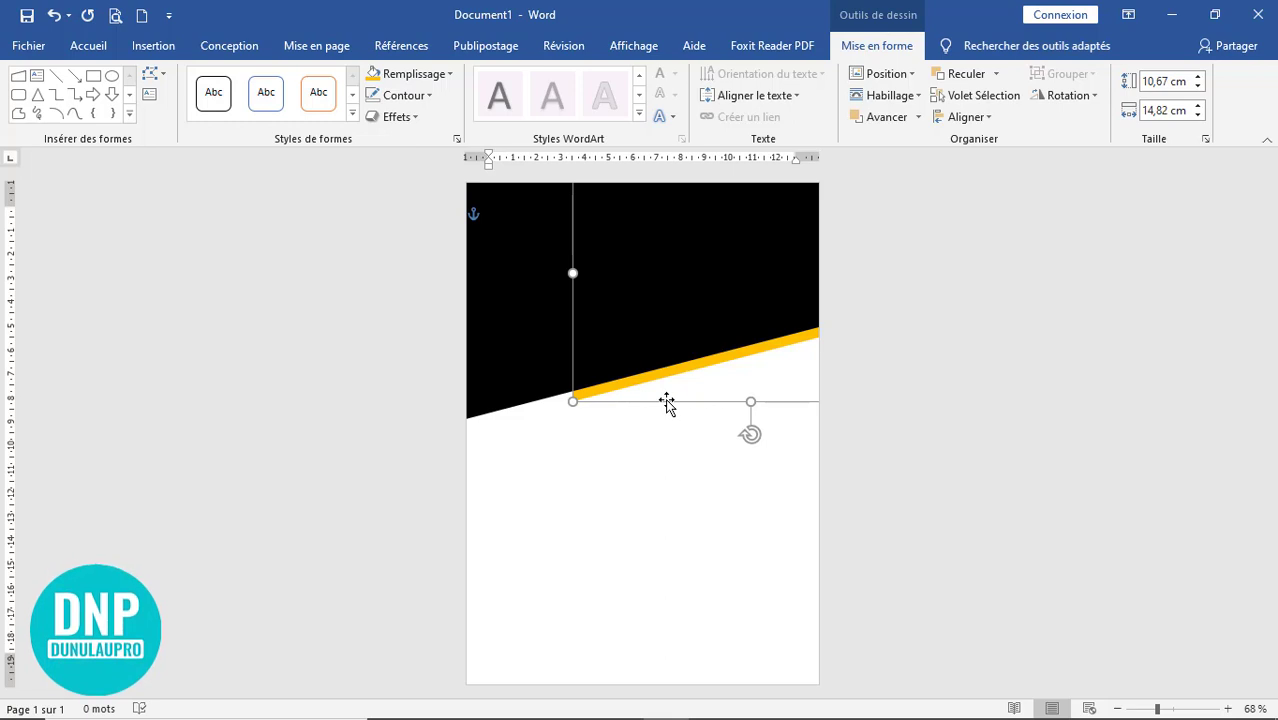
- Duplicate the yellow slanted shape and move the copy toward the upper-left part of the page
{"action": "left_click", "coordinate": [88, 46]}
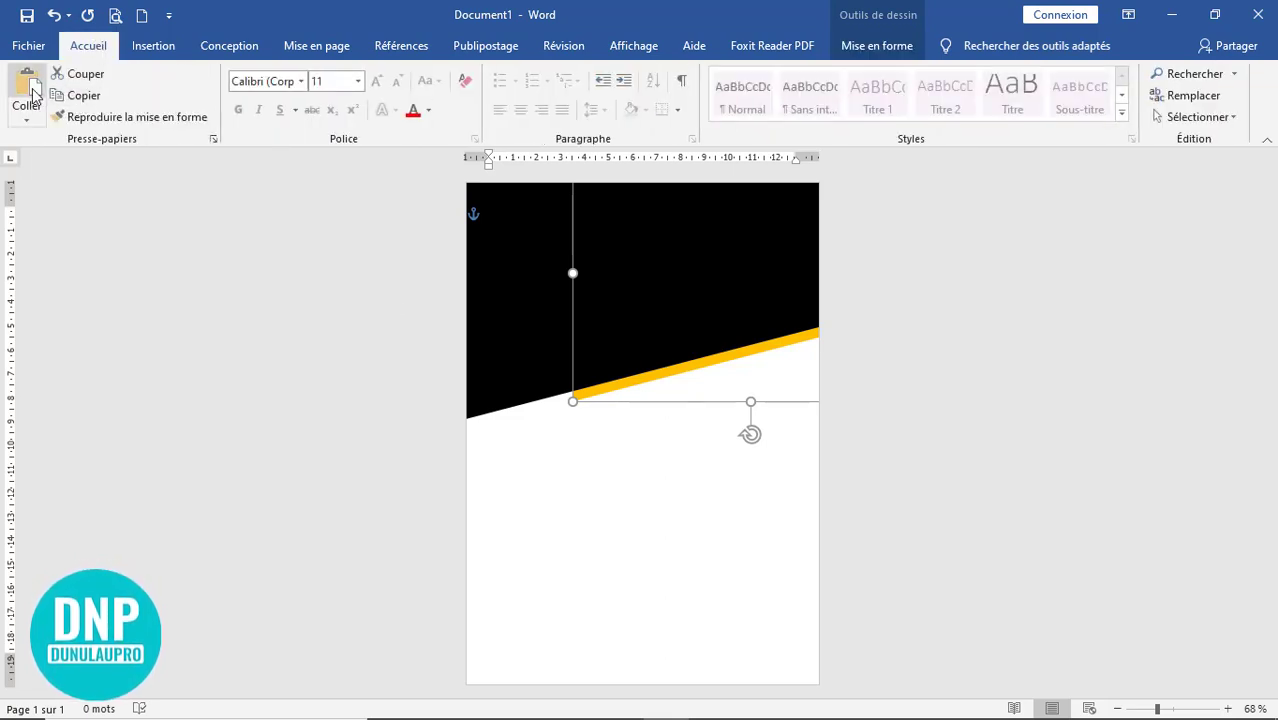
{"action": "left_click", "coordinate": [31, 90]}
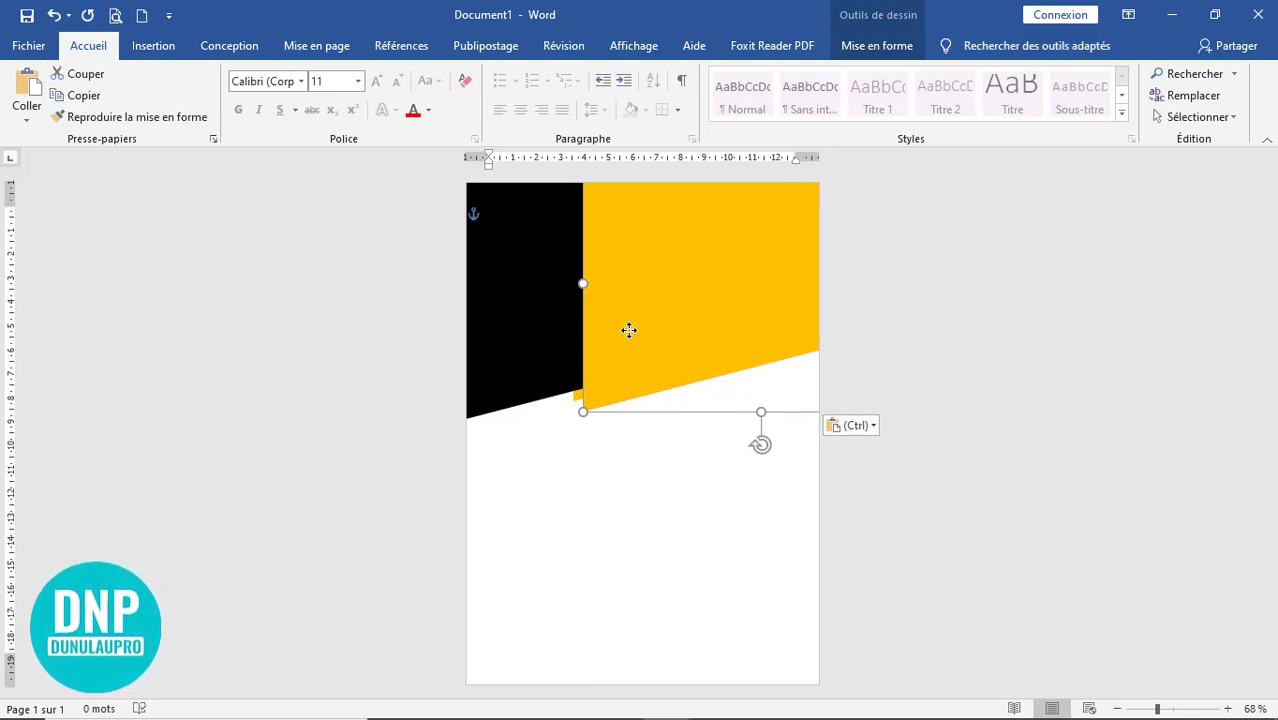
{"action": "left_click_drag", "start_coordinate": [628, 331], "coordinate": [535, 345]}
- Shrink the yellow copy to about 4.4 cm wide and 5.7 cm high
{"action": "left_click_drag", "start_coordinate": [803, 342], "coordinate": [556, 325]}
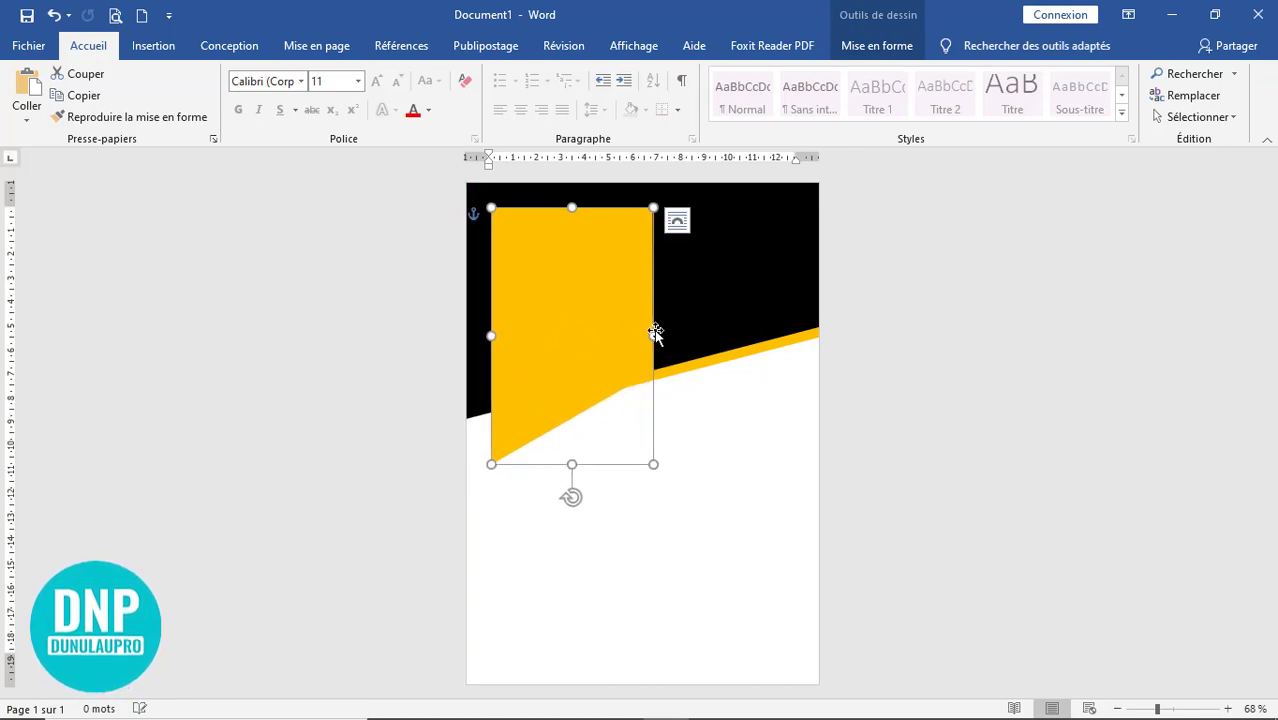
{"action": "left_click_drag", "start_coordinate": [651, 335], "coordinate": [613, 335]}
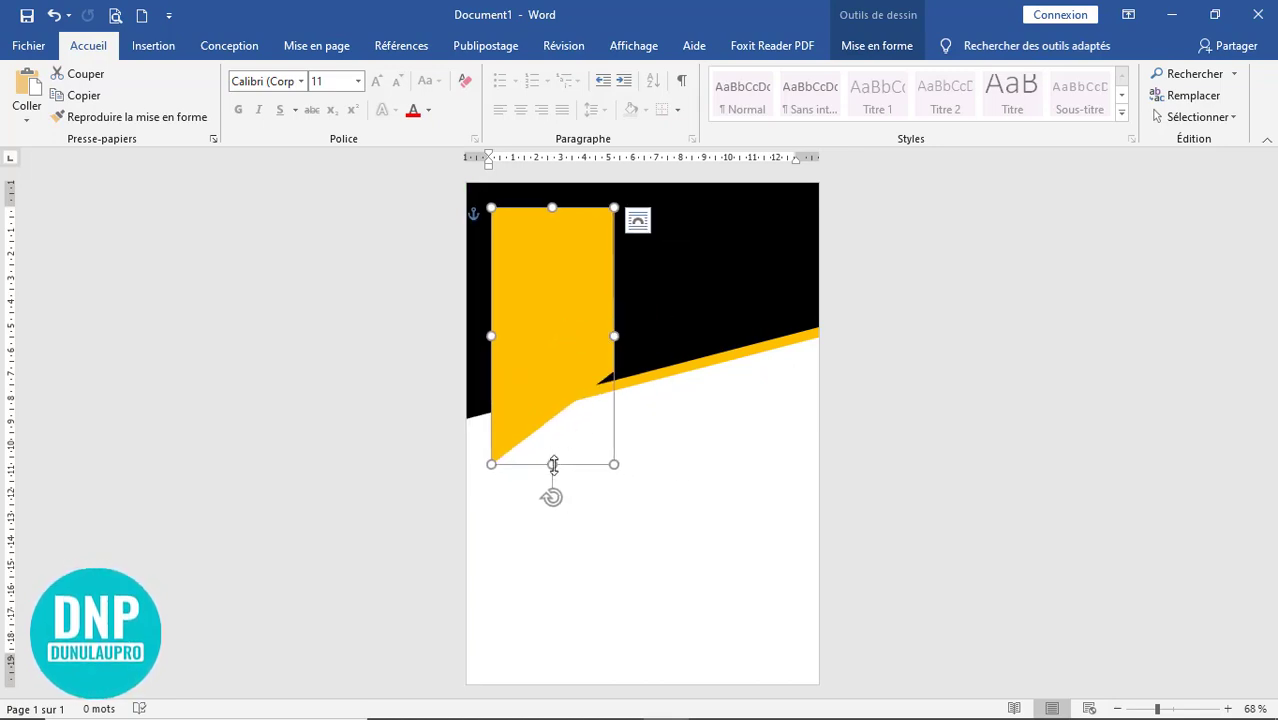
{"action": "left_click_drag", "start_coordinate": [554, 446], "coordinate": [550, 344]}
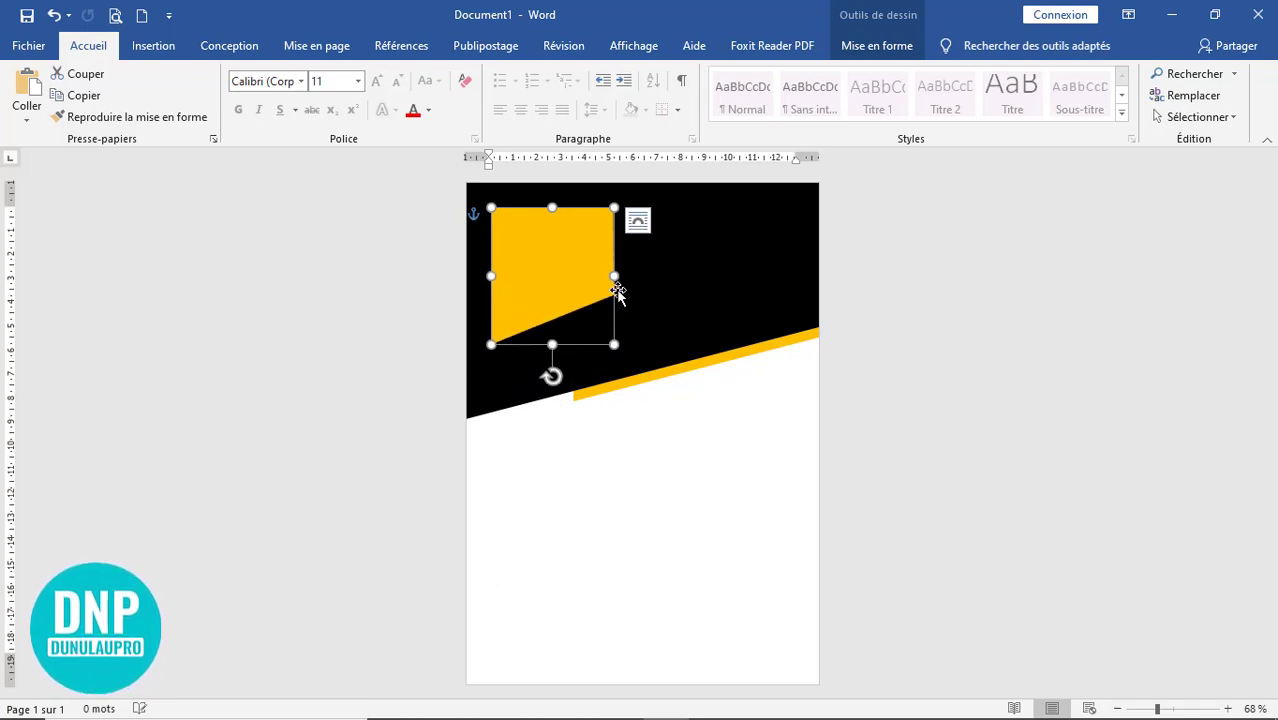
{"action": "left_click_drag", "start_coordinate": [612, 276], "coordinate": [586, 276]}
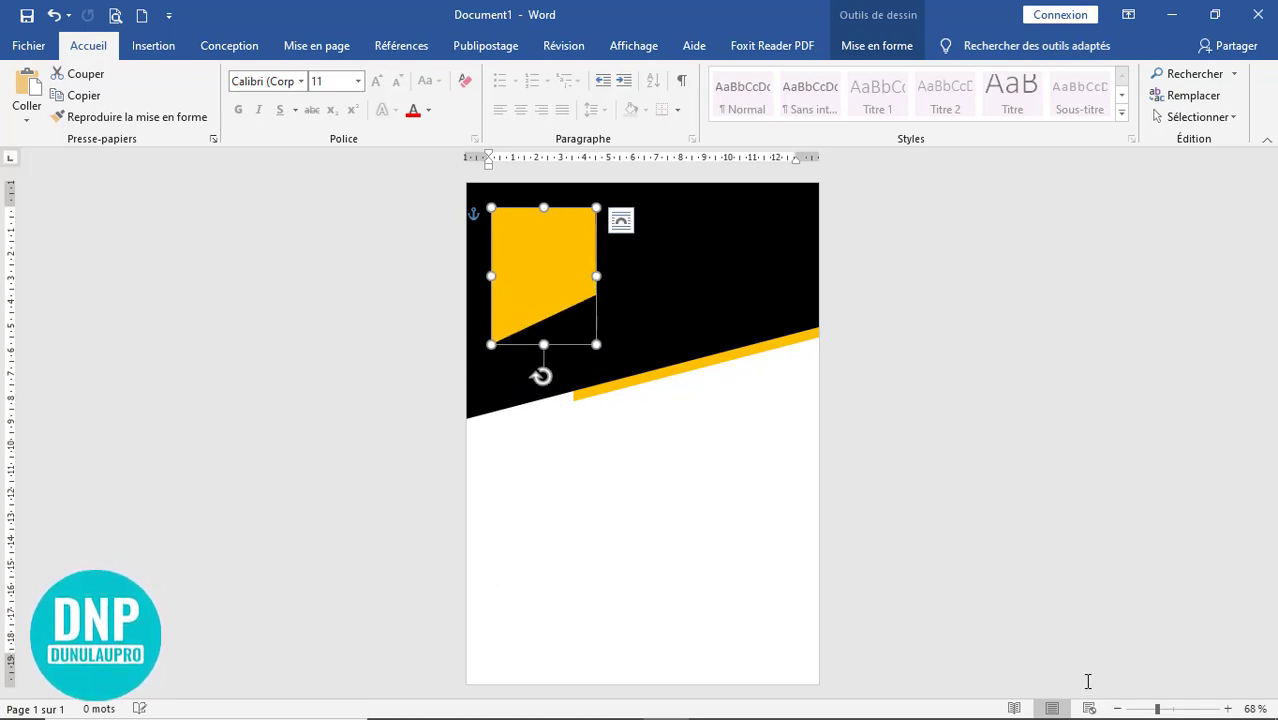
- Move the small yellow shape flush into the page's upper-left corner over the black shape
{"action": "left_click", "coordinate": [1228, 709]}
{"action": "left_click", "coordinate": [1228, 709]}
{"action": "left_click", "coordinate": [1228, 709]}
{"action": "left_click", "coordinate": [1228, 709]}
{"action": "left_click", "coordinate": [1228, 709]}
{"action": "left_click", "coordinate": [1228, 709]}
{"action": "left_click", "coordinate": [1228, 709]}
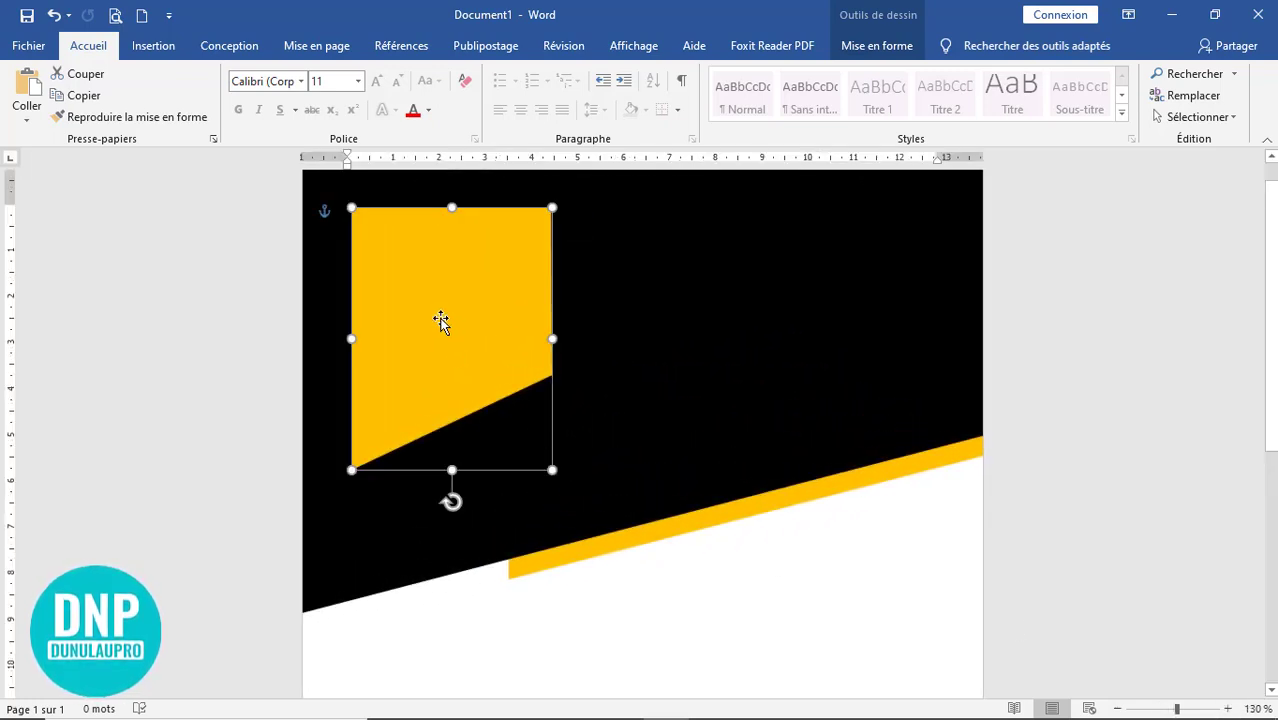
{"action": "scroll", "coordinate": [439, 330], "scroll_direction": "up", "scroll_amount": 1}
{"action": "left_click_drag", "start_coordinate": [406, 360], "coordinate": [382, 317]}
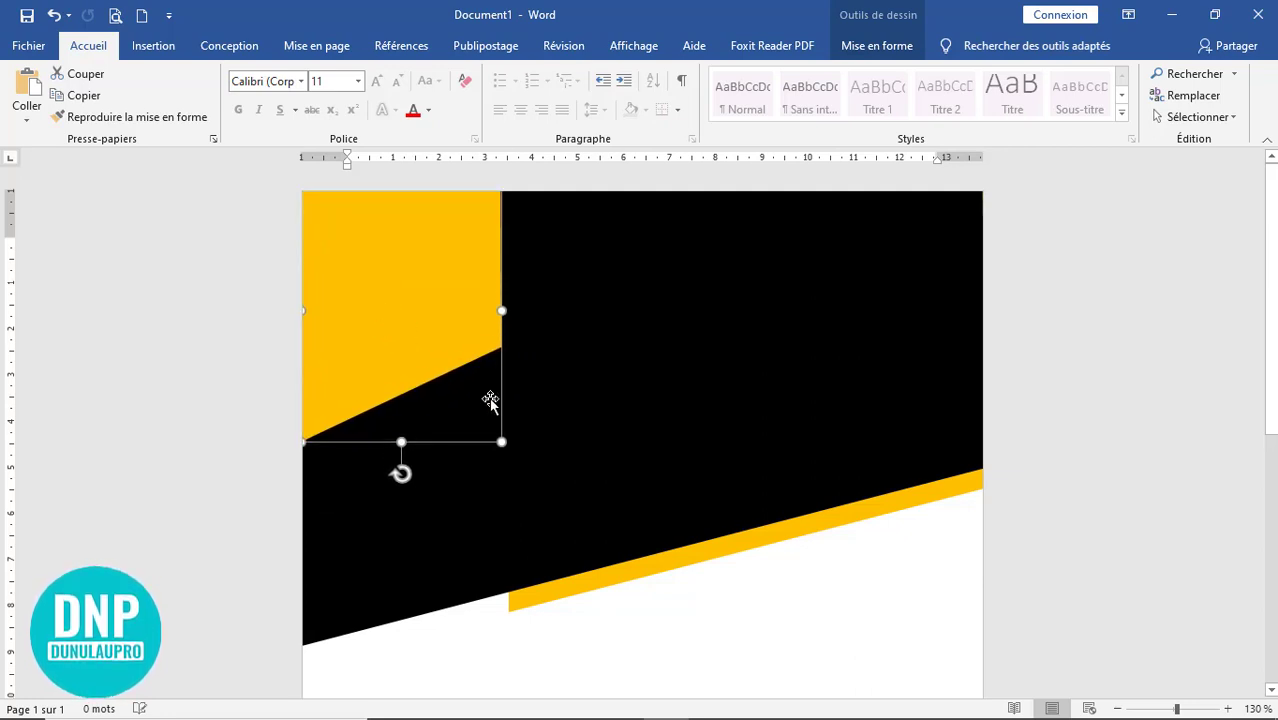
- Edit the small yellow shape's points, lowering its lower-right vertex about 0.9 cm so its slanted edge roughly parallels the black one
{"action": "mouse_move", "coordinate": [400, 442]}
{"action": "left_mouse_down"}
{"action": "mouse_move", "coordinate": [402, 456]}
{"action": "mouse_move", "coordinate": [401, 442]}
{"action": "left_mouse_up"}
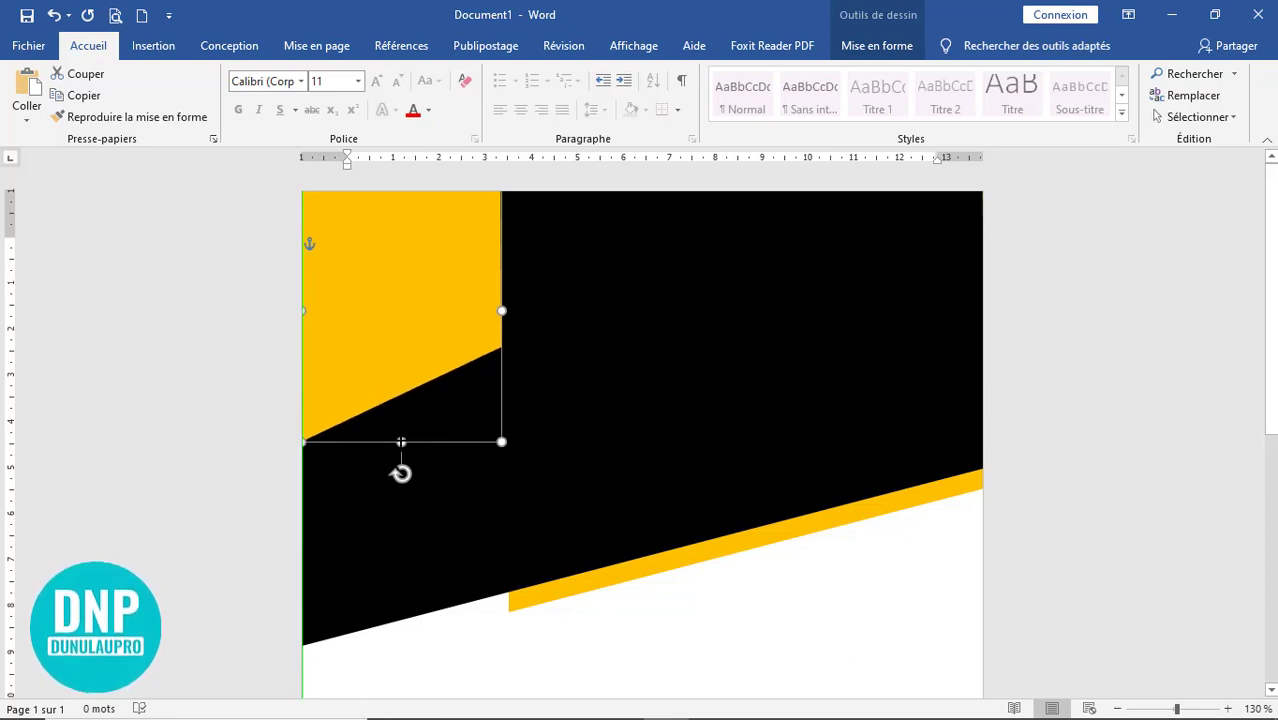
{"action": "left_click_drag", "start_coordinate": [401, 442], "coordinate": [401, 442]}
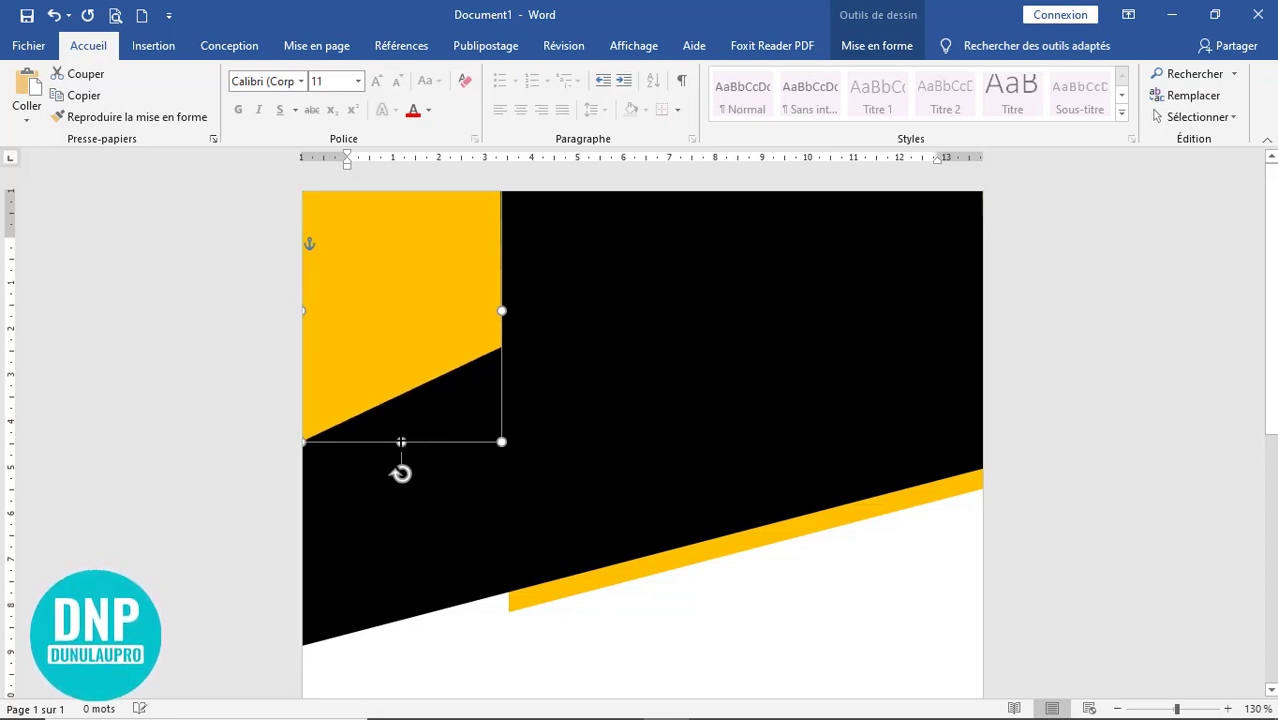
{"action": "double_click", "coordinate": [401, 441]}
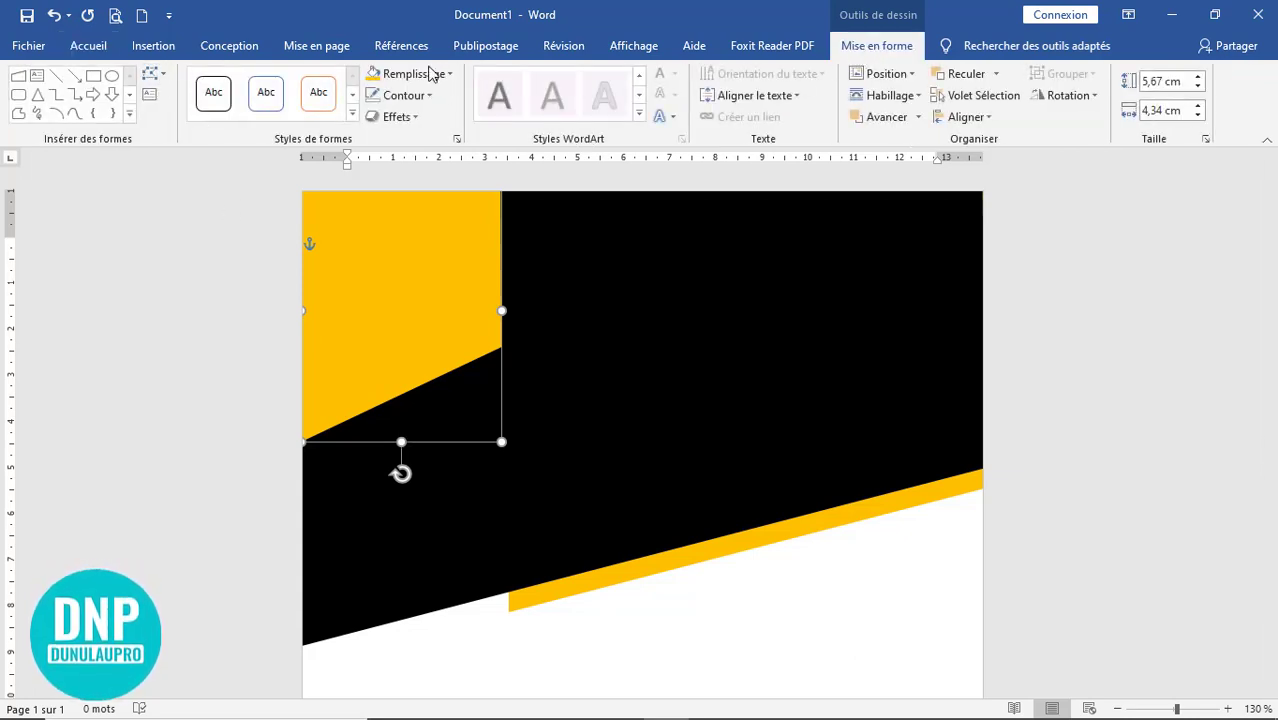
{"action": "left_click", "coordinate": [160, 80]}
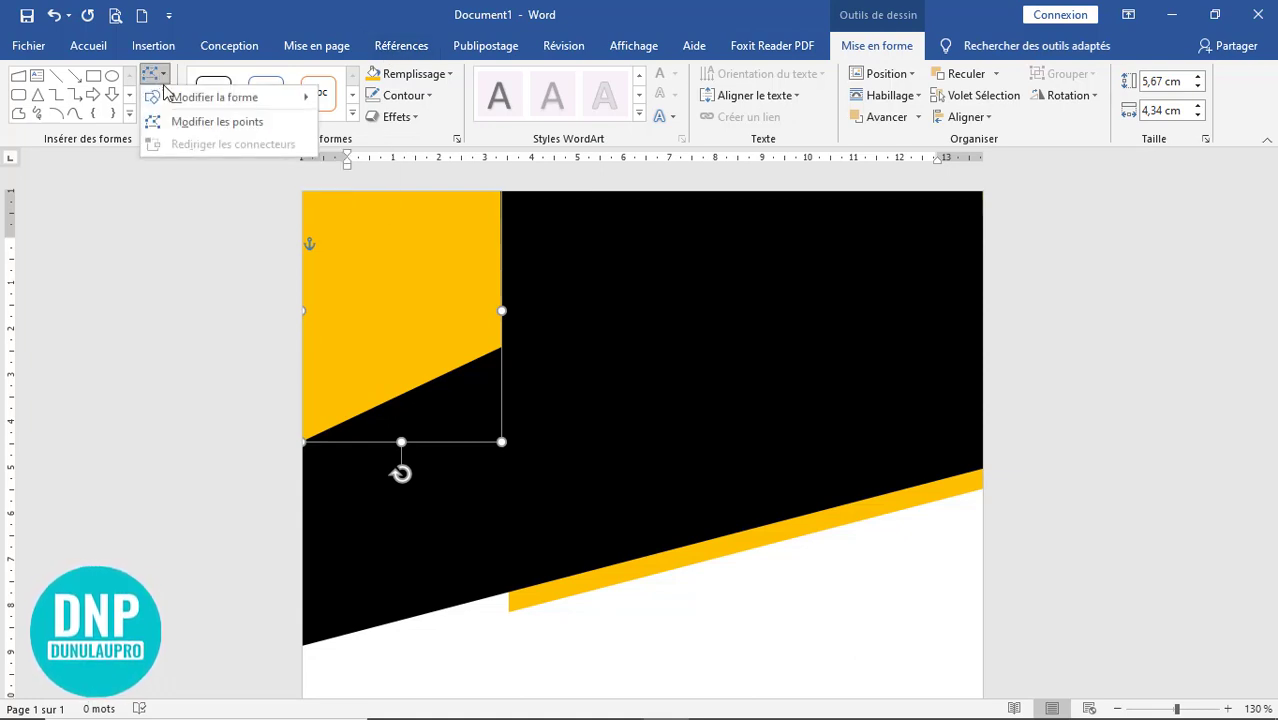
{"action": "left_click", "coordinate": [205, 129]}
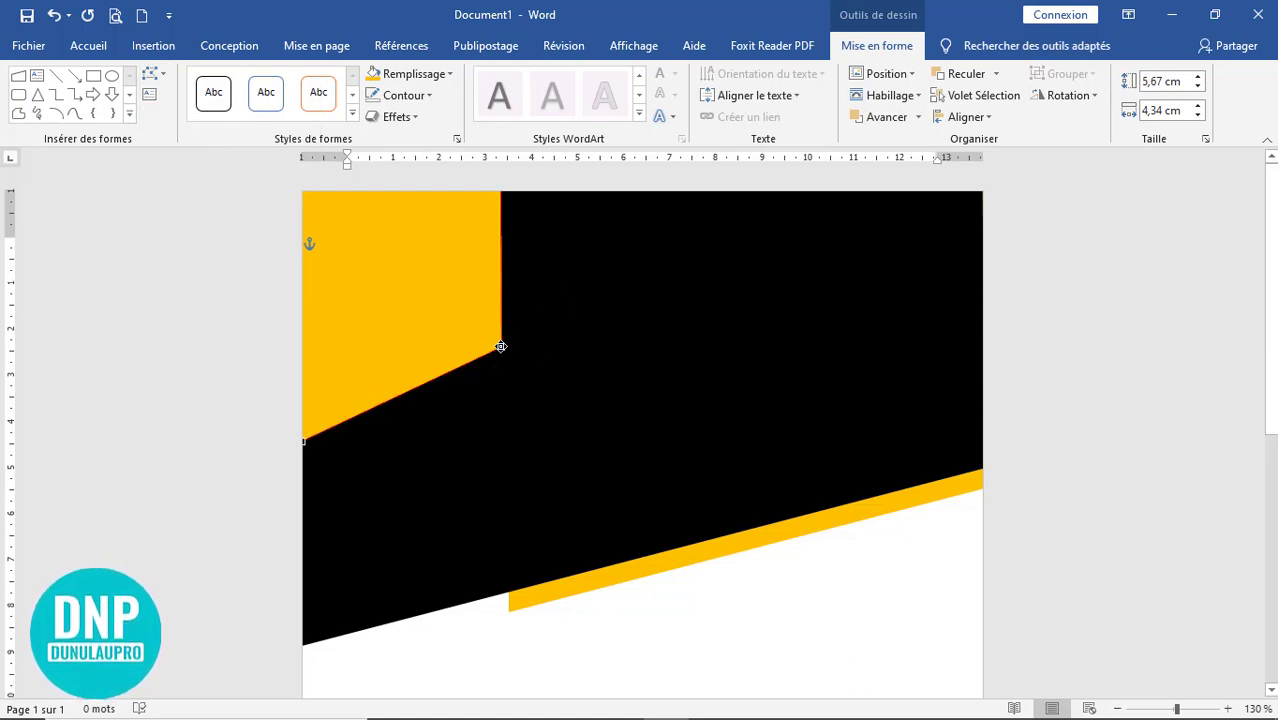
{"action": "left_click_drag", "start_coordinate": [500, 353], "coordinate": [496, 386]}
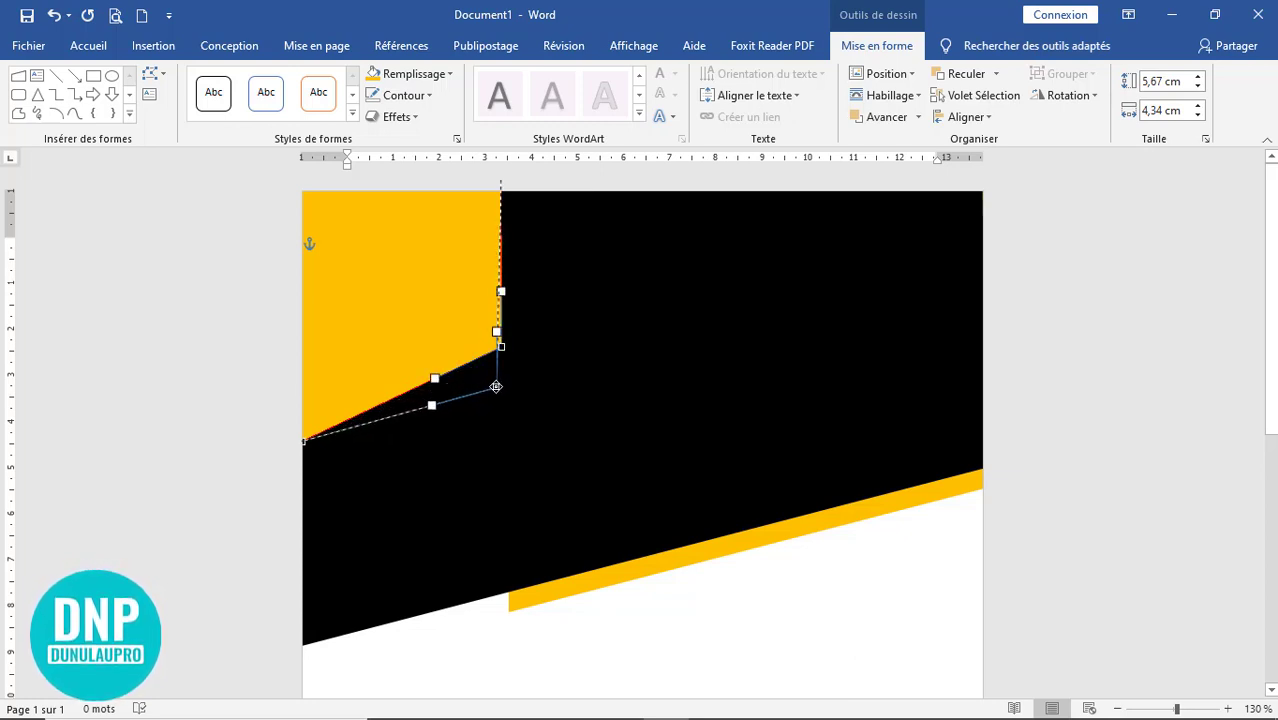
{"action": "left_click_drag", "start_coordinate": [496, 386], "coordinate": [499, 388]}
{"action": "left_click", "coordinate": [706, 660]}
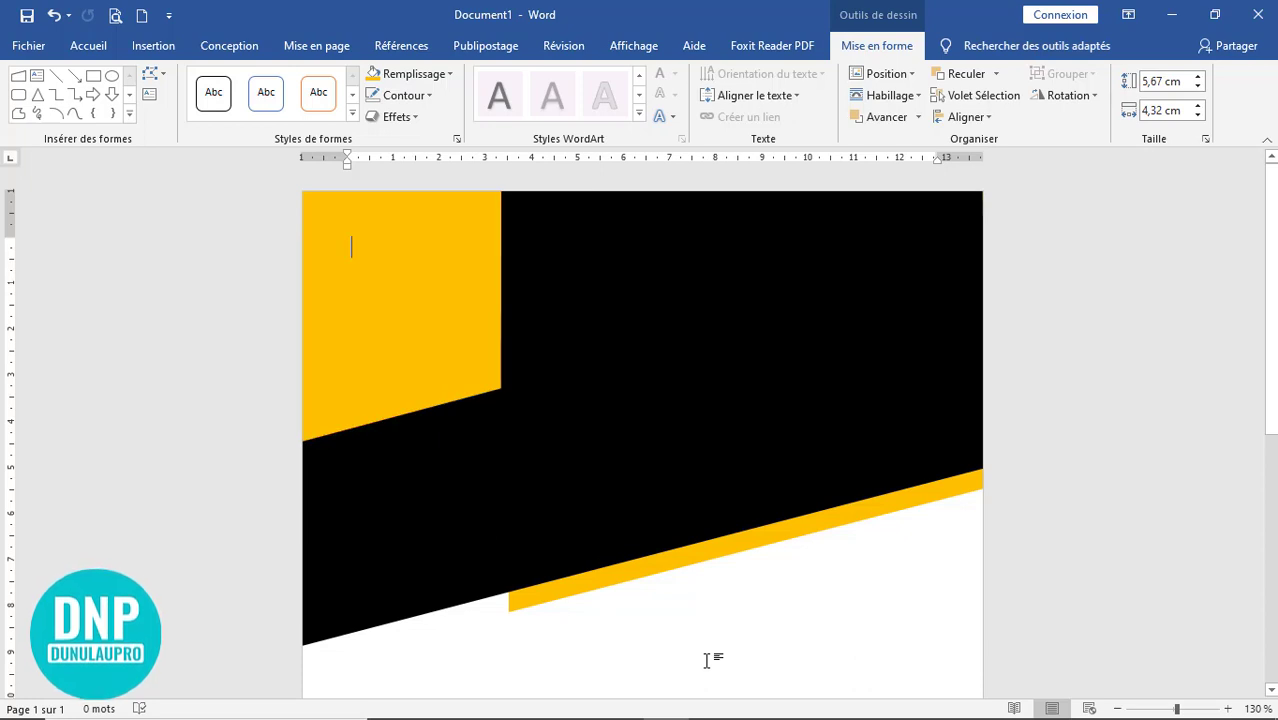
- Nudge the small yellow corner shape up by about 0.2 cm
{"action": "left_click", "coordinate": [445, 344]}
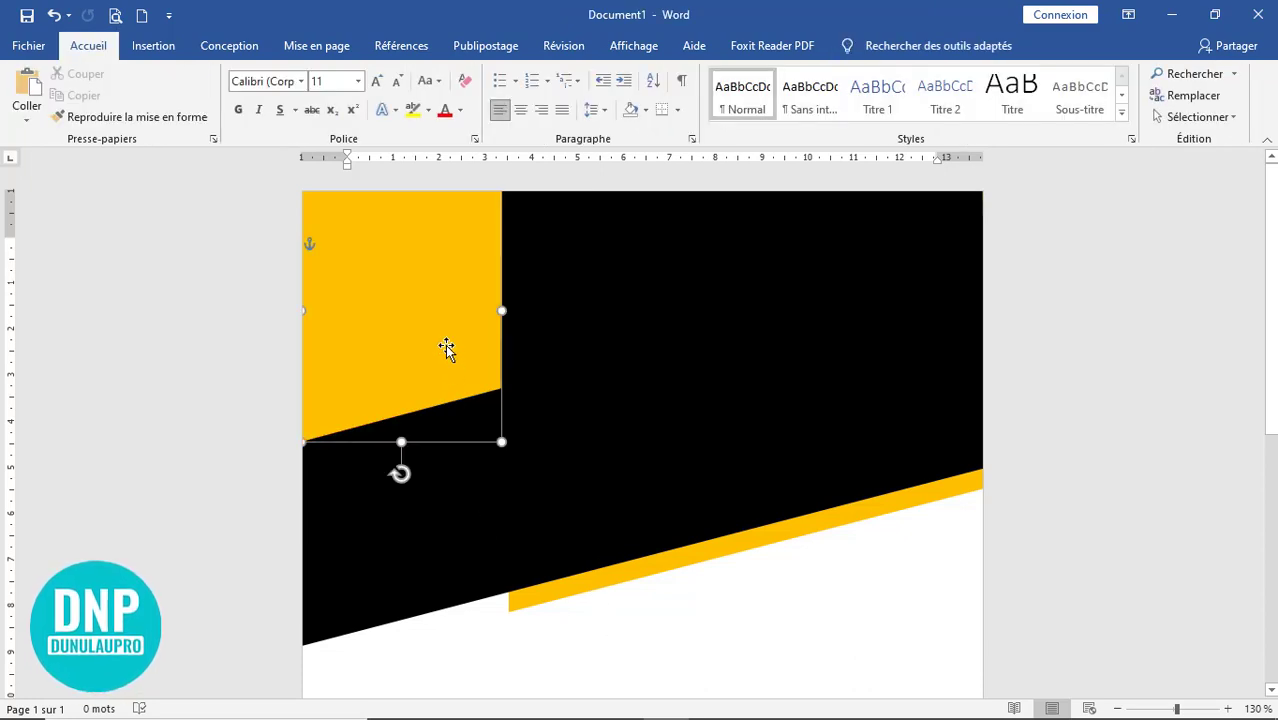
{"action": "key", "text": "ctrl+Up"}
{"action": "key", "text": "ctrl+Up"}
{"action": "key", "text": "ctrl+Up"}
{"action": "key", "text": "ctrl+Up"}
{"action": "key", "text": "ctrl+Up"}
{"action": "key", "text": "ctrl+Up"}
{"action": "key", "text": "ctrl+Up"}
{"action": "key", "text": "ctrl+Up"}
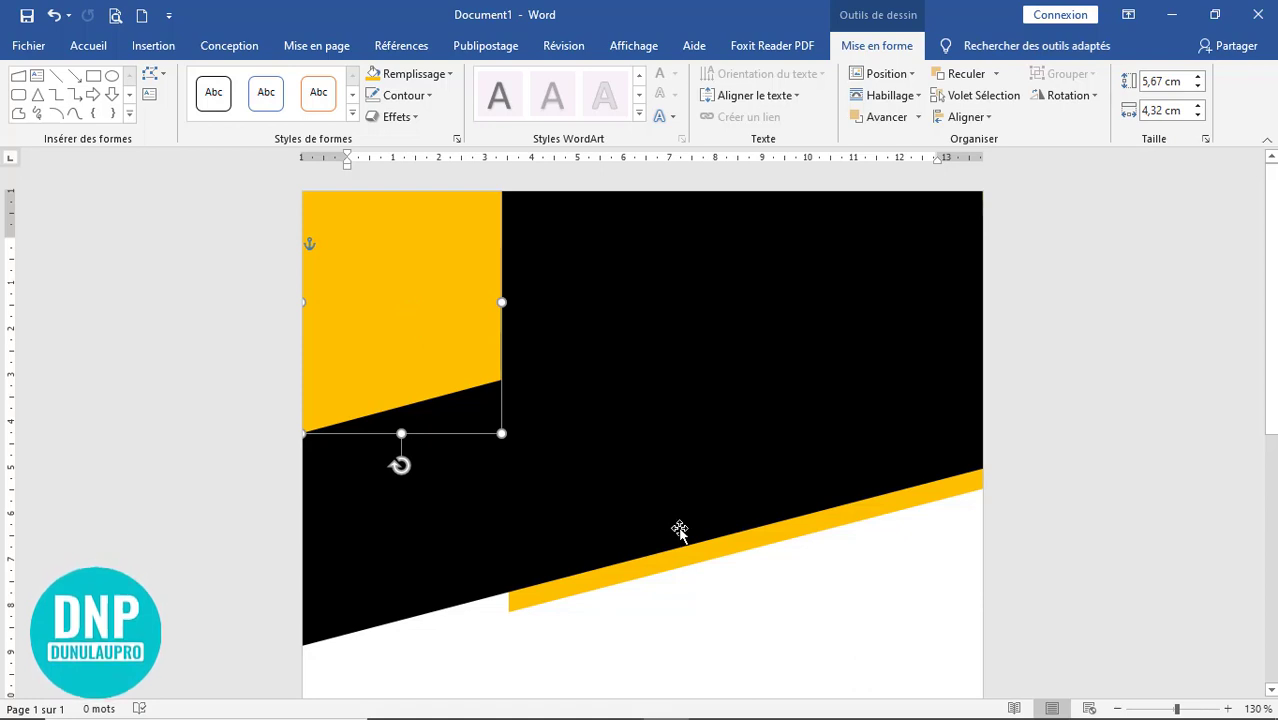
{"action": "left_click", "coordinate": [792, 610]}
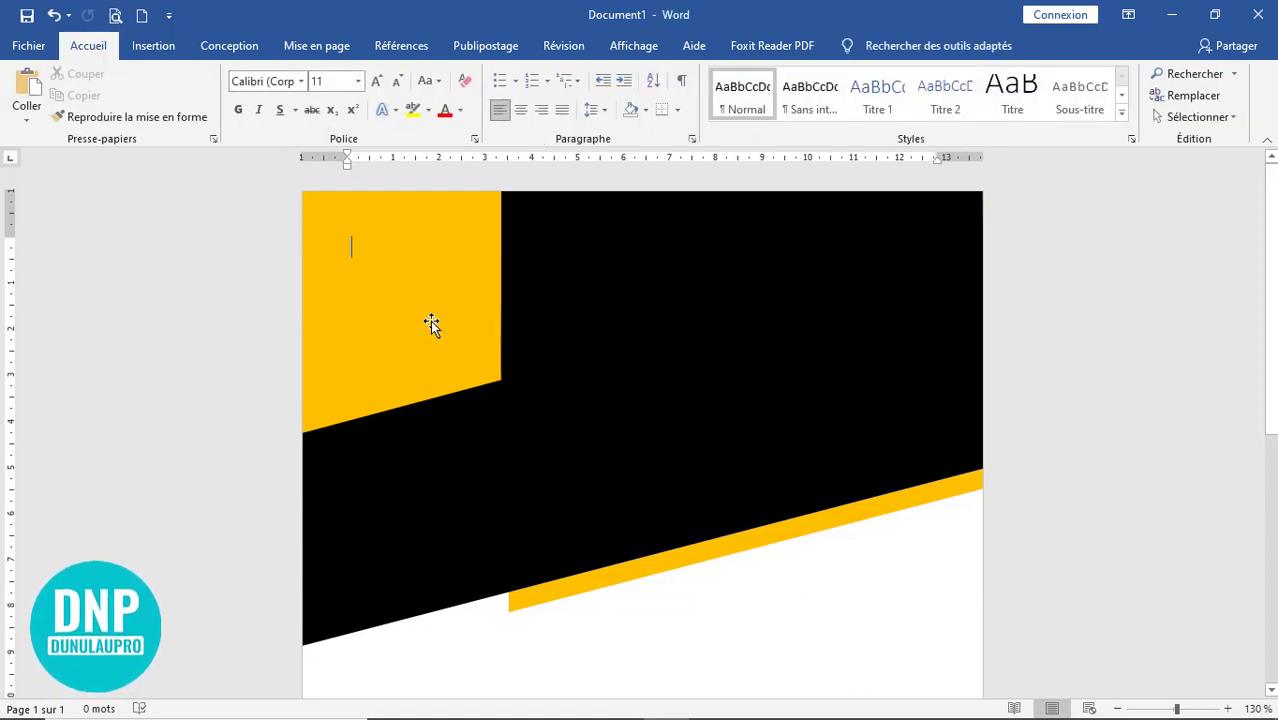
{"action": "left_click", "coordinate": [430, 320]}
{"action": "left_click", "coordinate": [813, 633]}
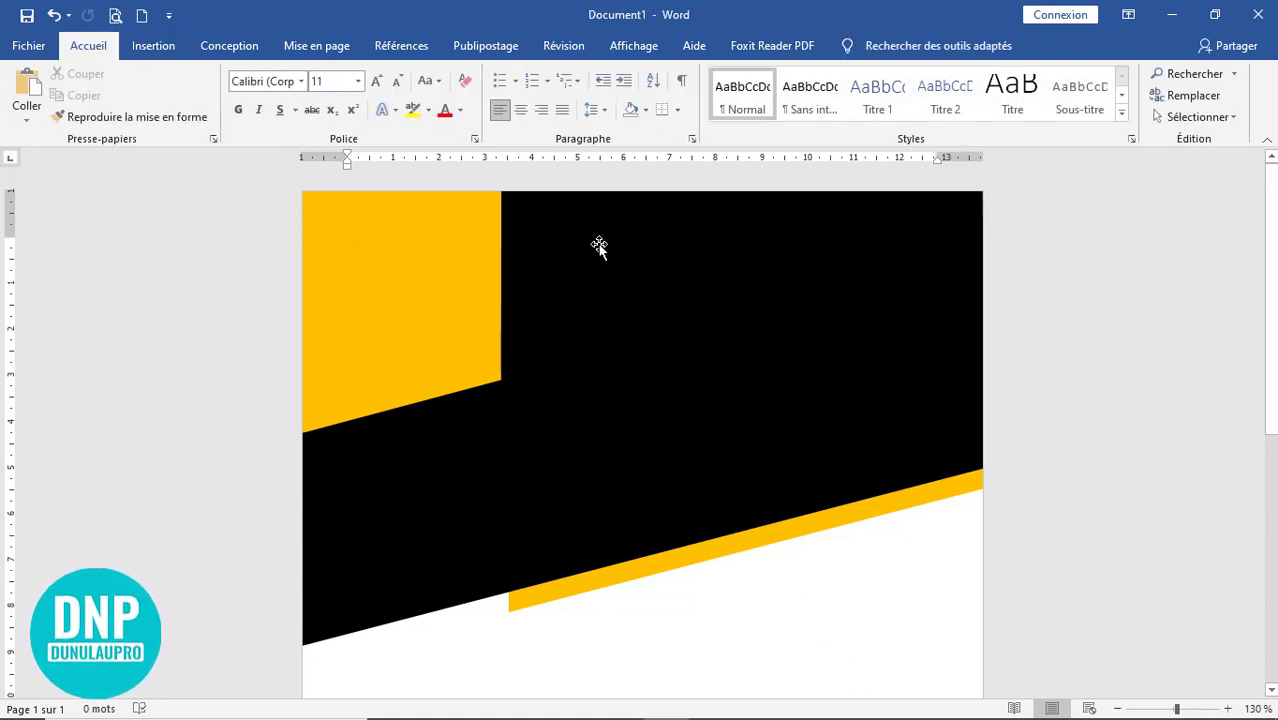
- Raise the small yellow corner shape by about 0.9 cm more and narrow it to about 3.75 cm wide
{"action": "left_click", "coordinate": [645, 46]}
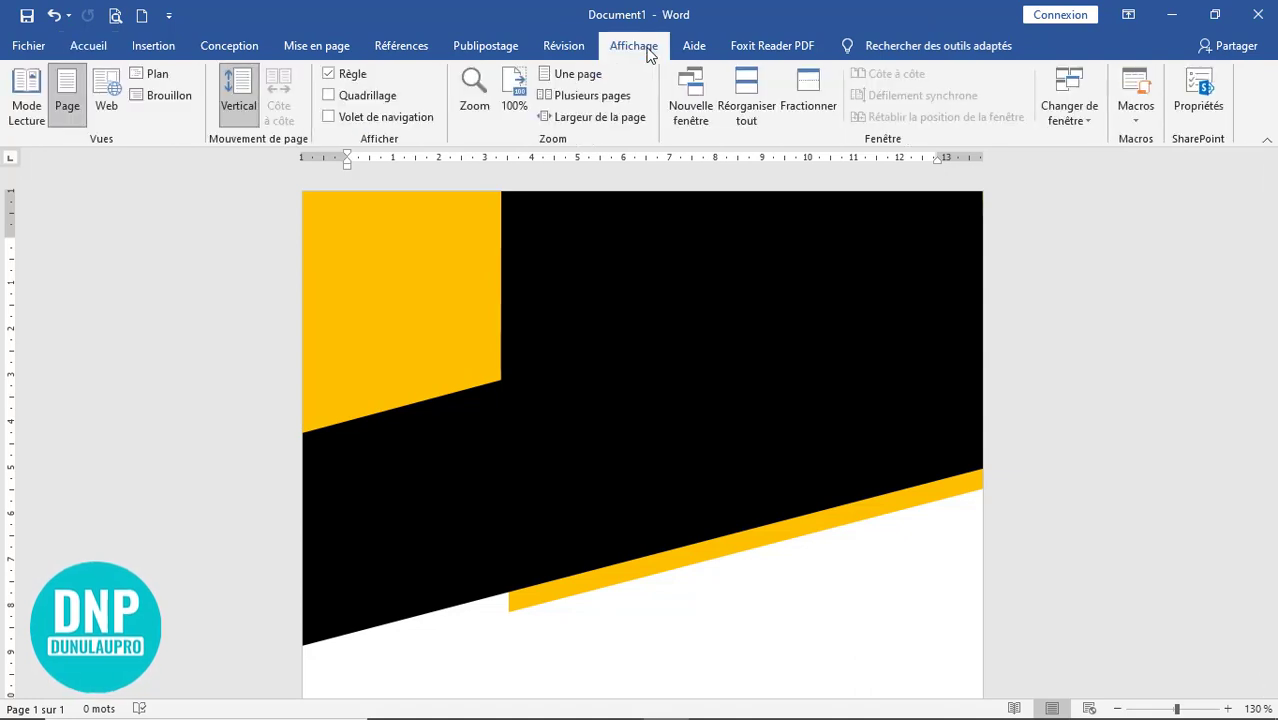
{"action": "left_click", "coordinate": [592, 79]}
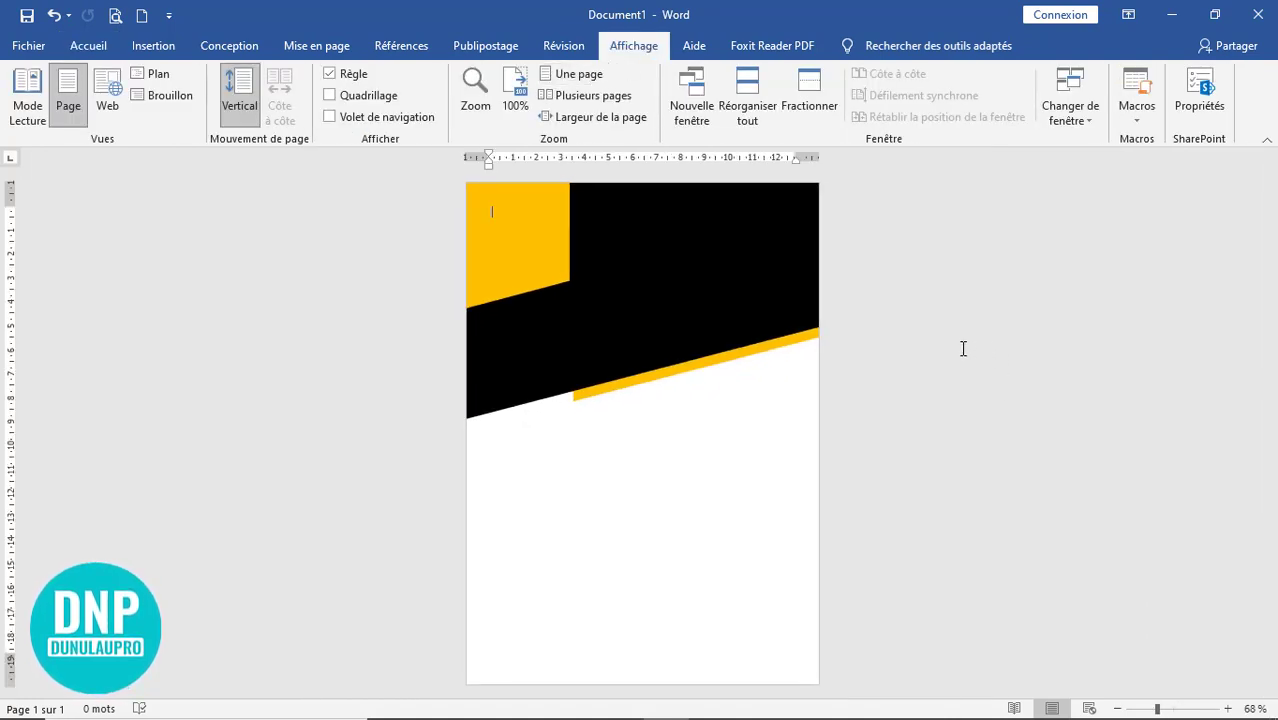
{"action": "left_click", "coordinate": [528, 266]}
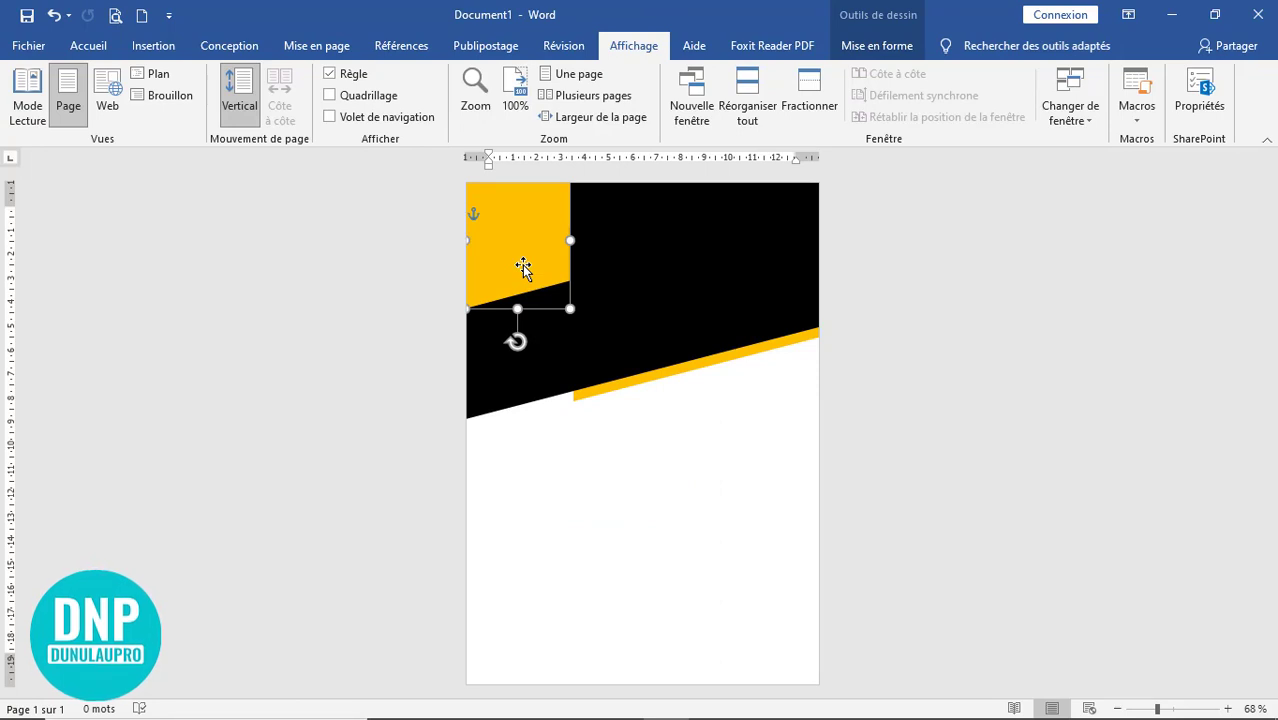
{"action": "key", "text": "Up"}
{"action": "key", "text": "Up"}
{"action": "key", "text": "Up"}
{"action": "key", "text": "Up"}
{"action": "key", "text": "Up"}
{"action": "key", "text": "Up"}
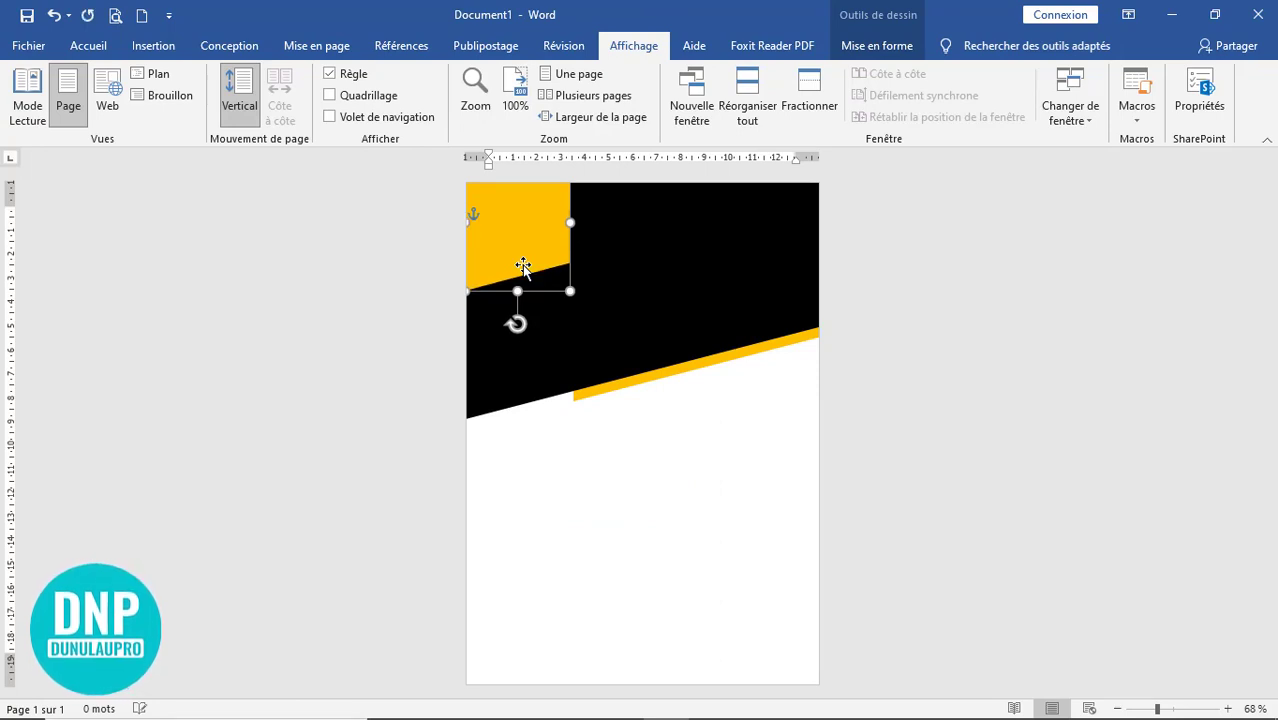
{"action": "key", "text": "Up"}
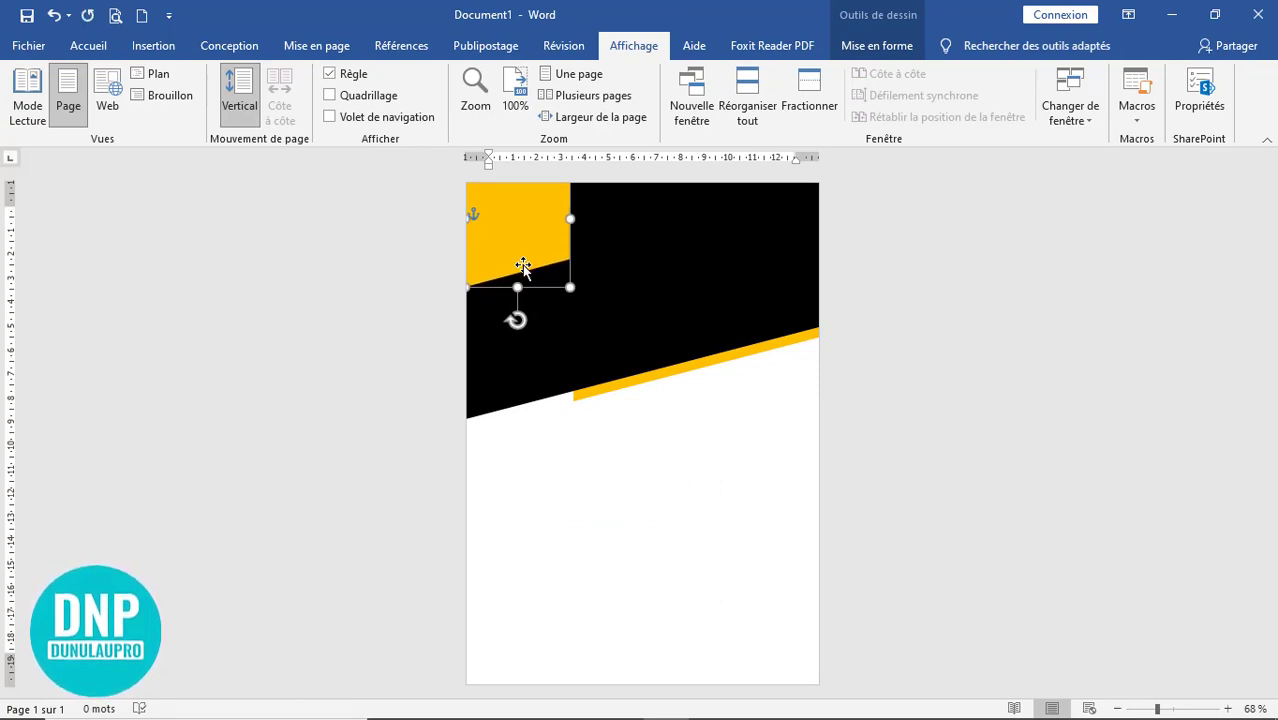
{"action": "left_click_drag", "start_coordinate": [570, 218], "coordinate": [553, 218]}
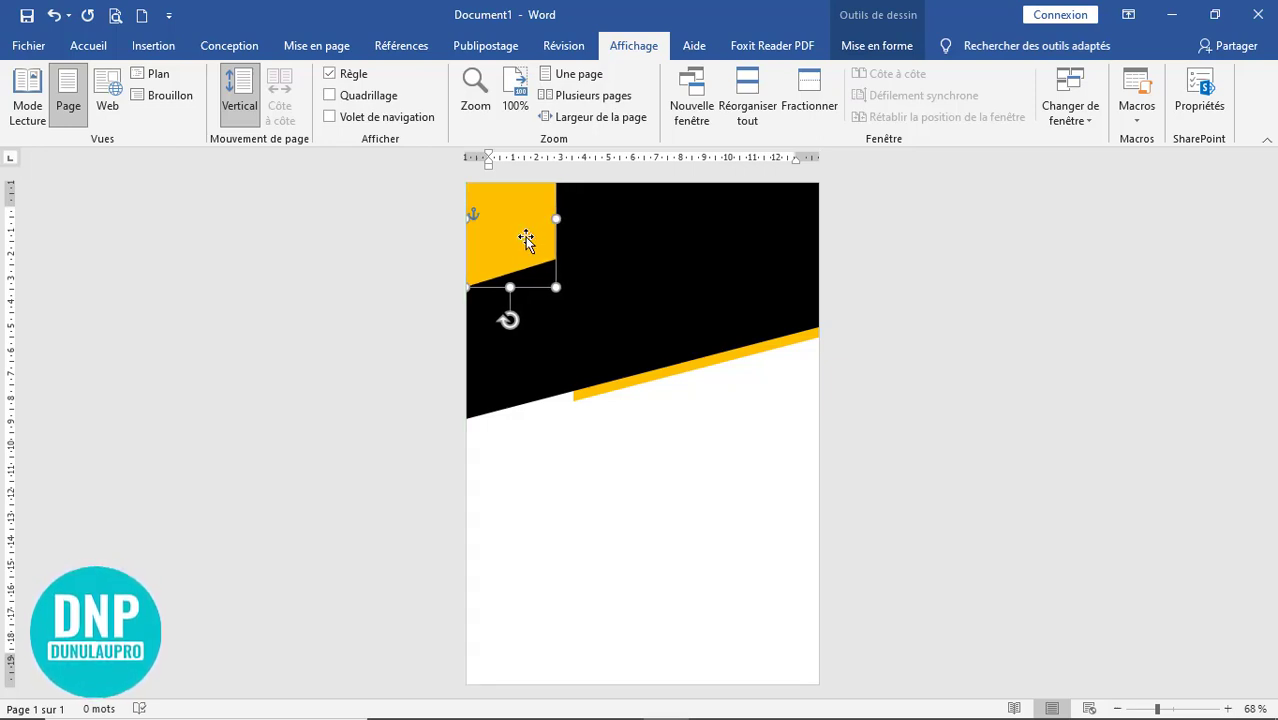
- Give the small yellow corner shape a white outline
{"action": "double_click", "coordinate": [526, 240]}
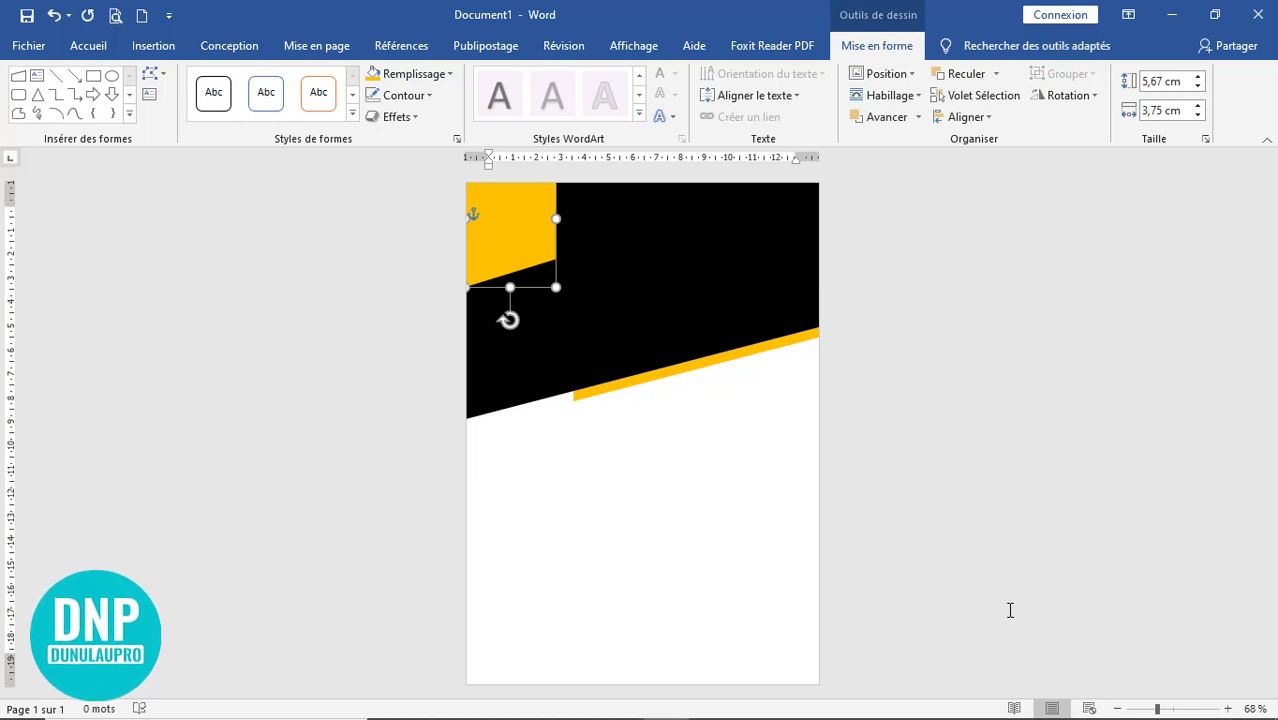
{"action": "scroll", "coordinate": [848, 567], "scroll_direction": "up", "scroll_amount": 8}
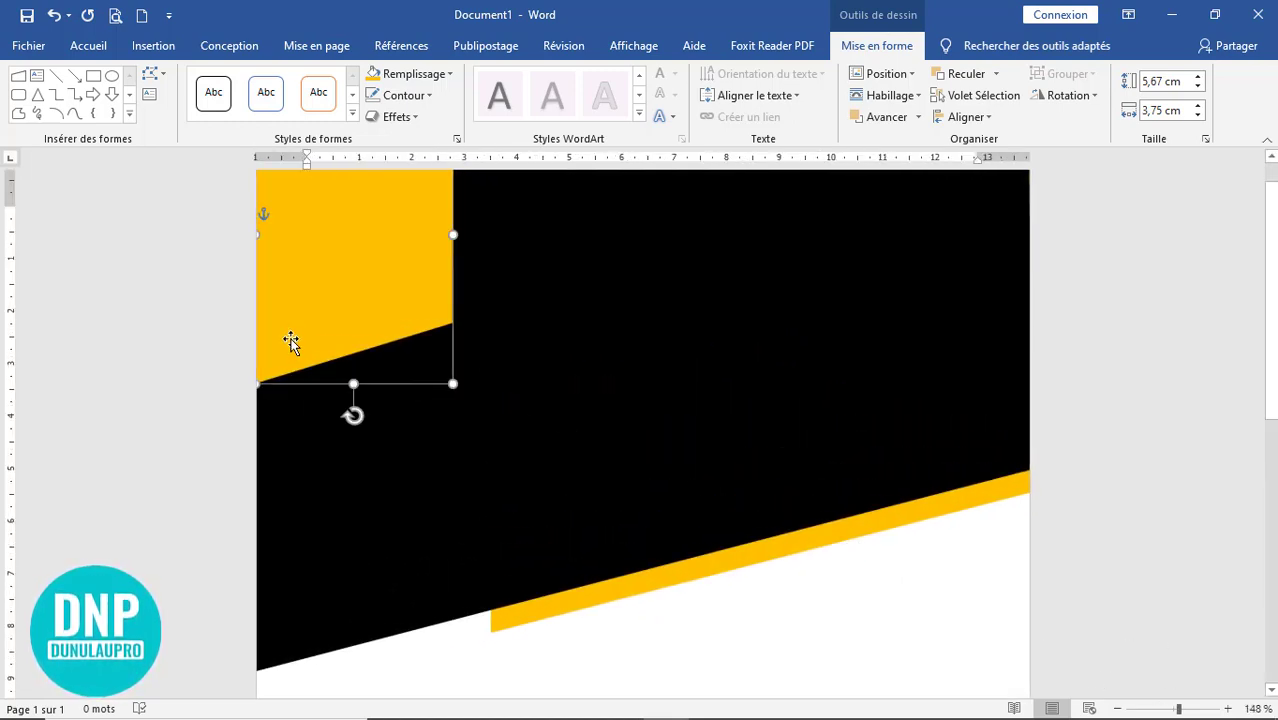
{"action": "left_click", "coordinate": [427, 96]}
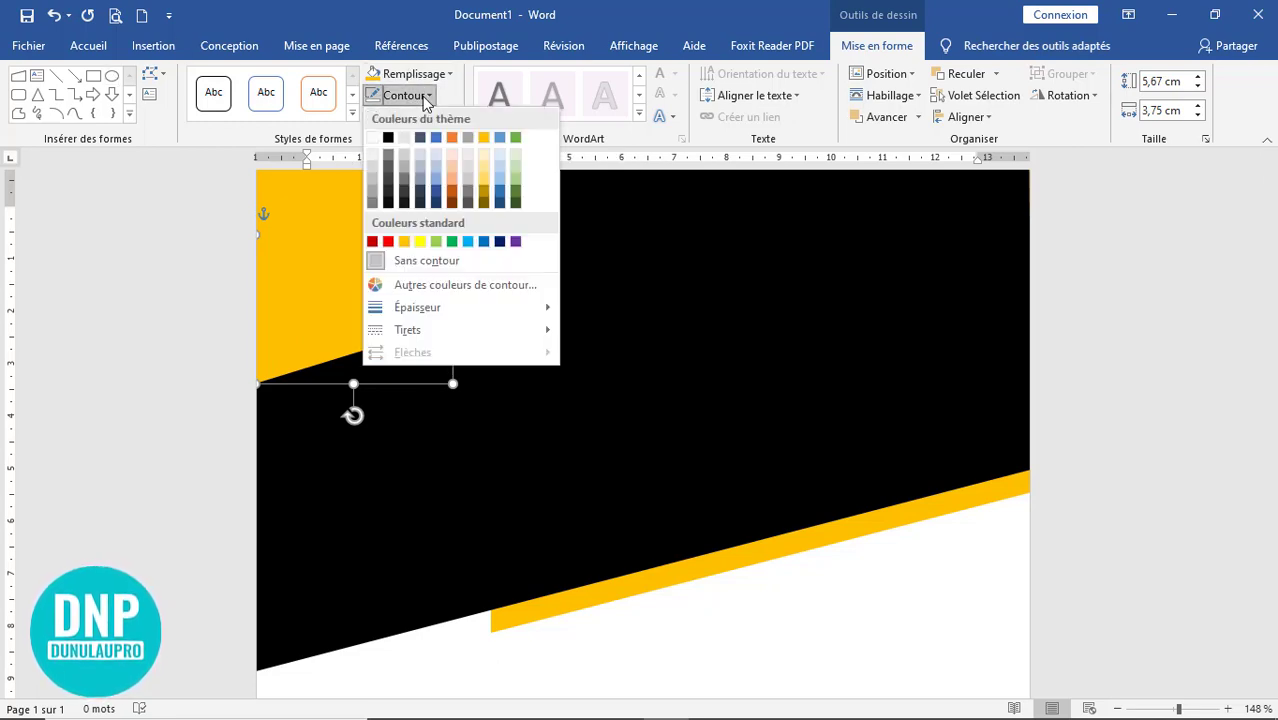
{"action": "left_click", "coordinate": [372, 142]}
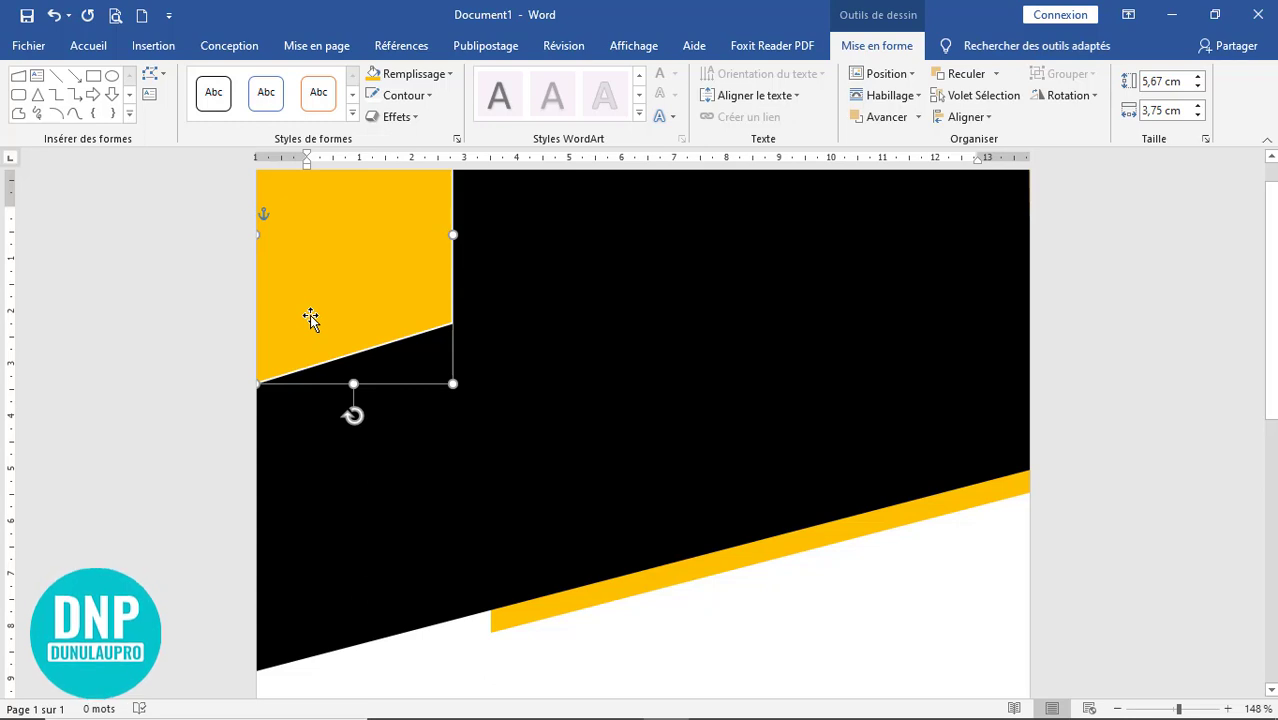
- Set the corner shape's white outline width to 8 pt
{"action": "left_click", "coordinate": [424, 97]}
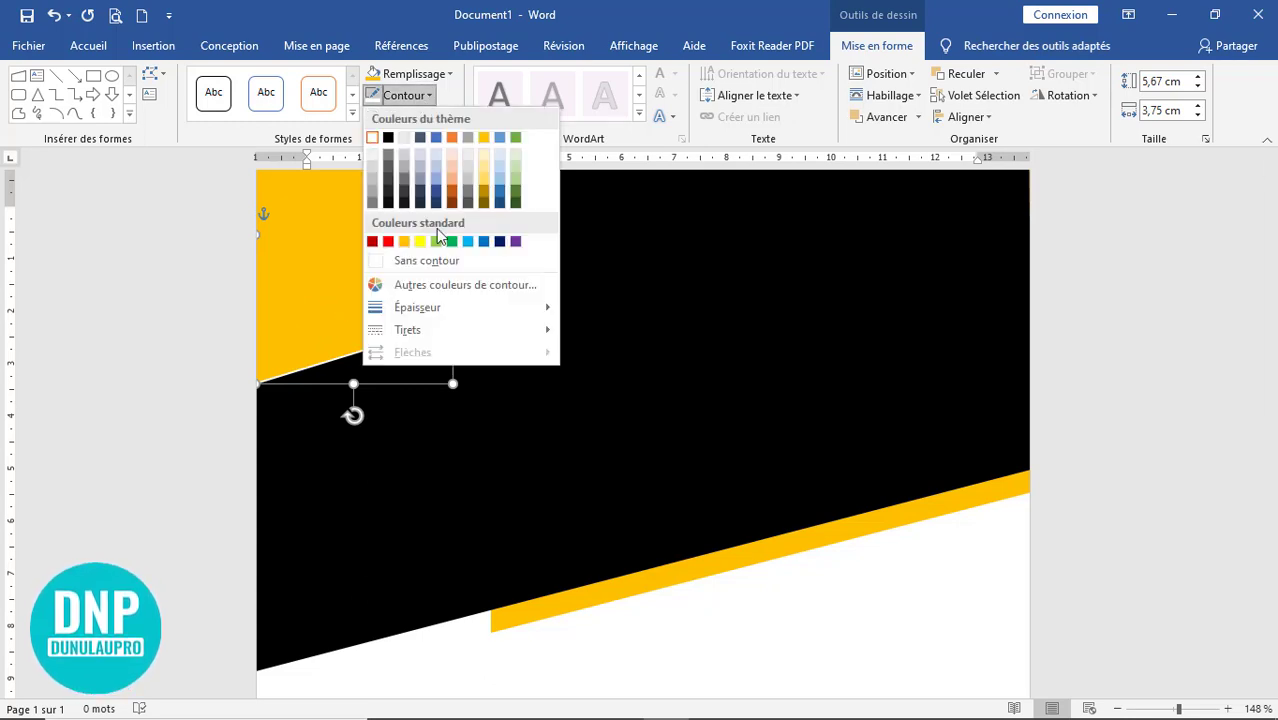
{"action": "mouse_move", "coordinate": [461, 308]}
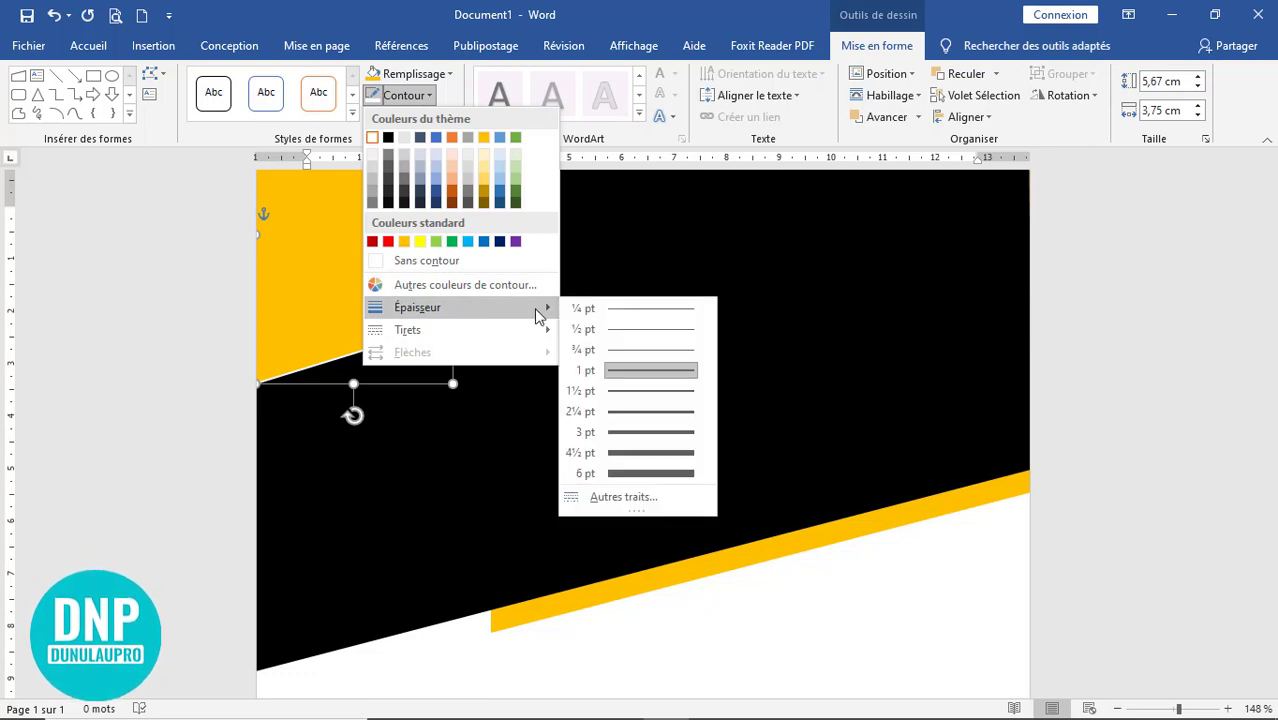
{"action": "left_click", "coordinate": [634, 496]}
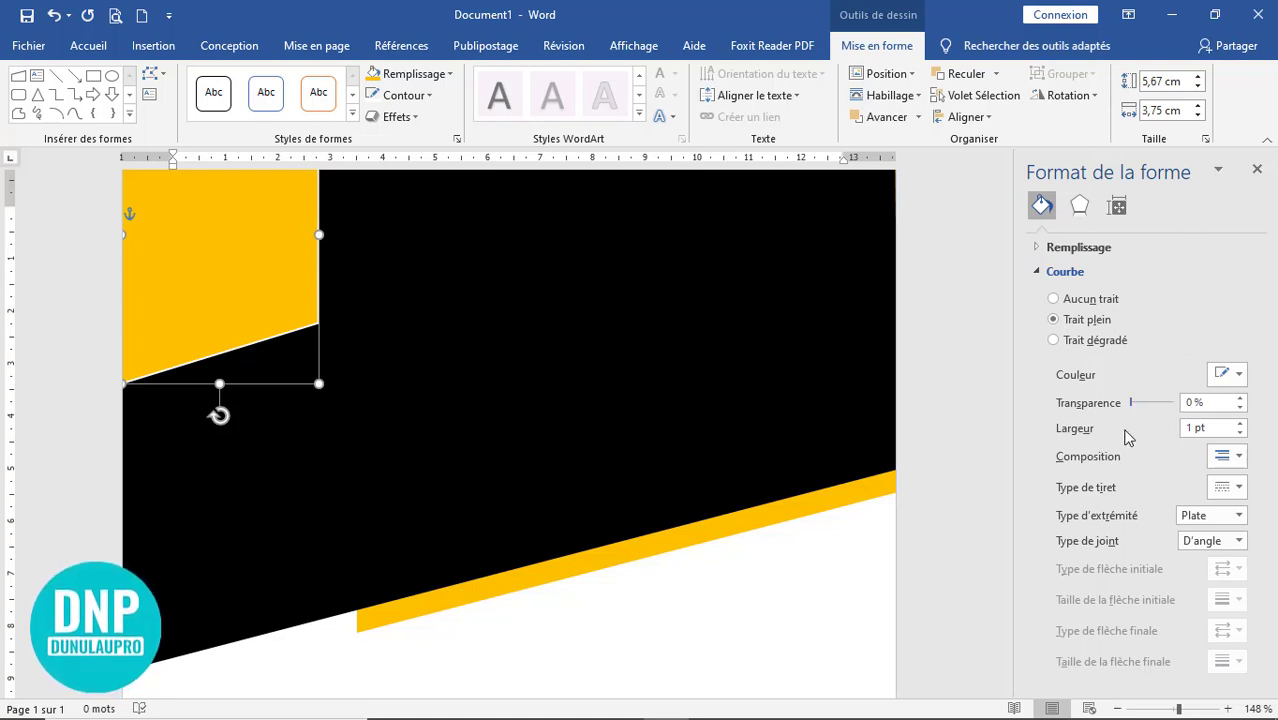
{"action": "left_click", "coordinate": [1240, 423]}
{"action": "left_click", "coordinate": [1240, 423]}
{"action": "left_click", "coordinate": [1240, 423]}
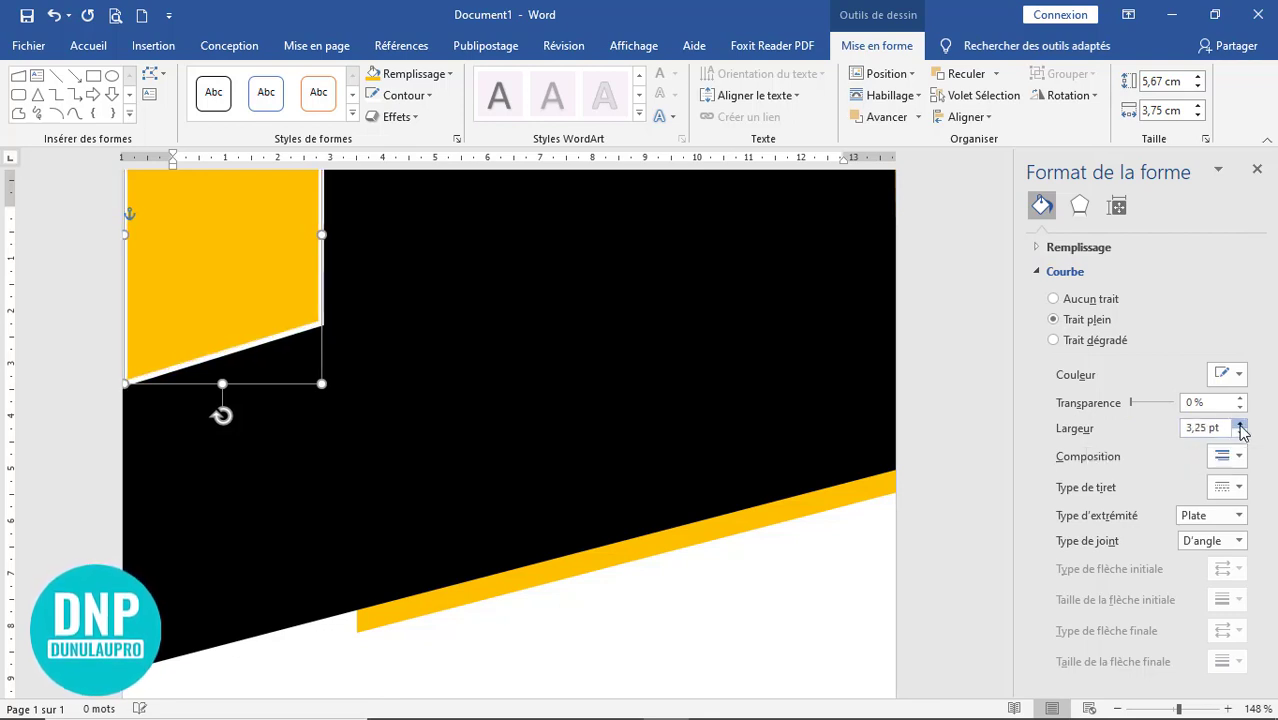
{"action": "left_click", "coordinate": [1240, 424]}
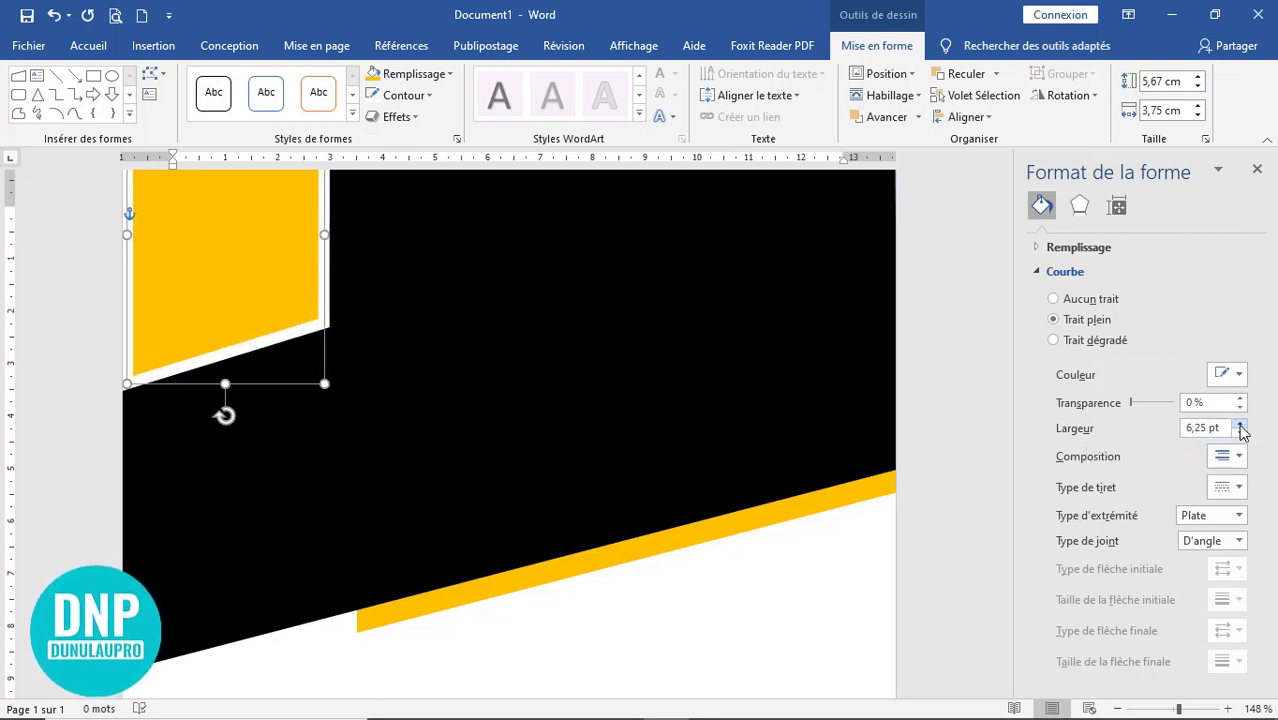
{"action": "left_click", "coordinate": [1240, 424]}
{"action": "left_click", "coordinate": [1240, 424]}
{"action": "left_click", "coordinate": [1240, 424]}
{"action": "left_click", "coordinate": [1240, 424]}
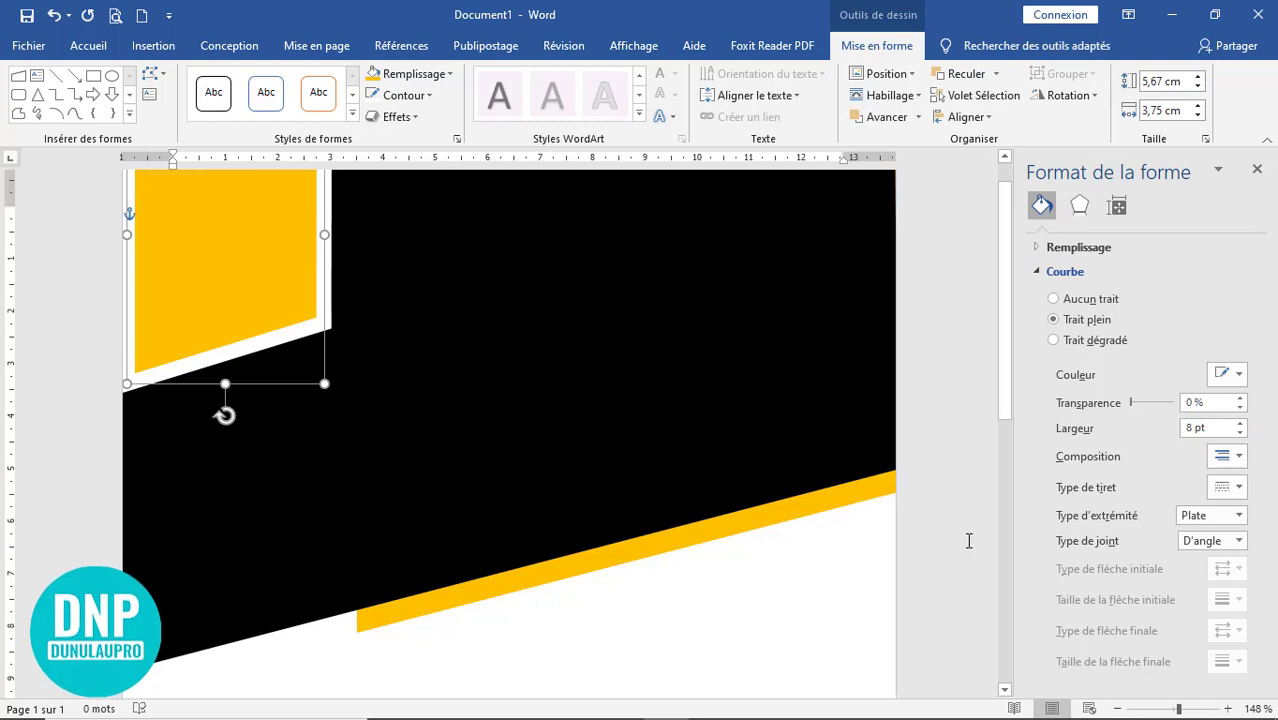
{"action": "left_click", "coordinate": [1257, 169]}
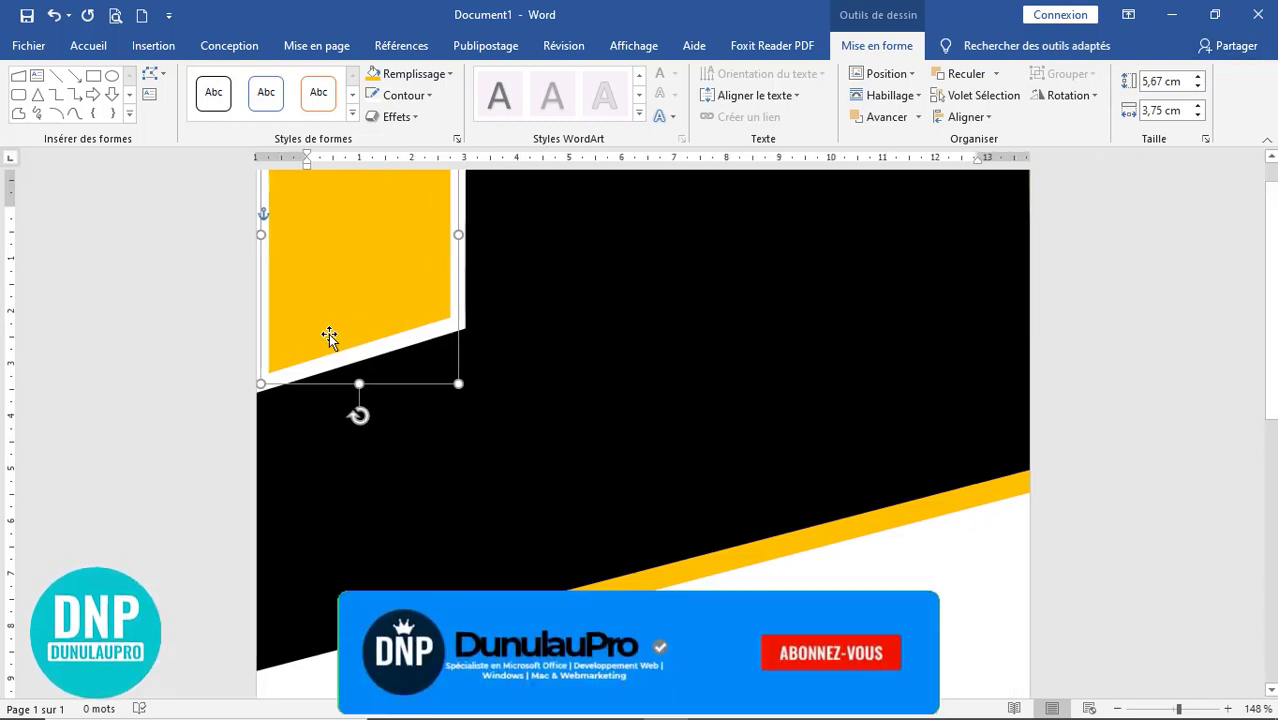
- Shift the outlined corner shape about 0.2 cm left so its left white border lies beyond the page edge
{"action": "key", "text": "Left"}
{"action": "key", "text": "Left"}
{"action": "key", "text": "Left"}
{"action": "key", "text": "Left"}
{"action": "key", "text": "Left"}
{"action": "key", "text": "Left"}
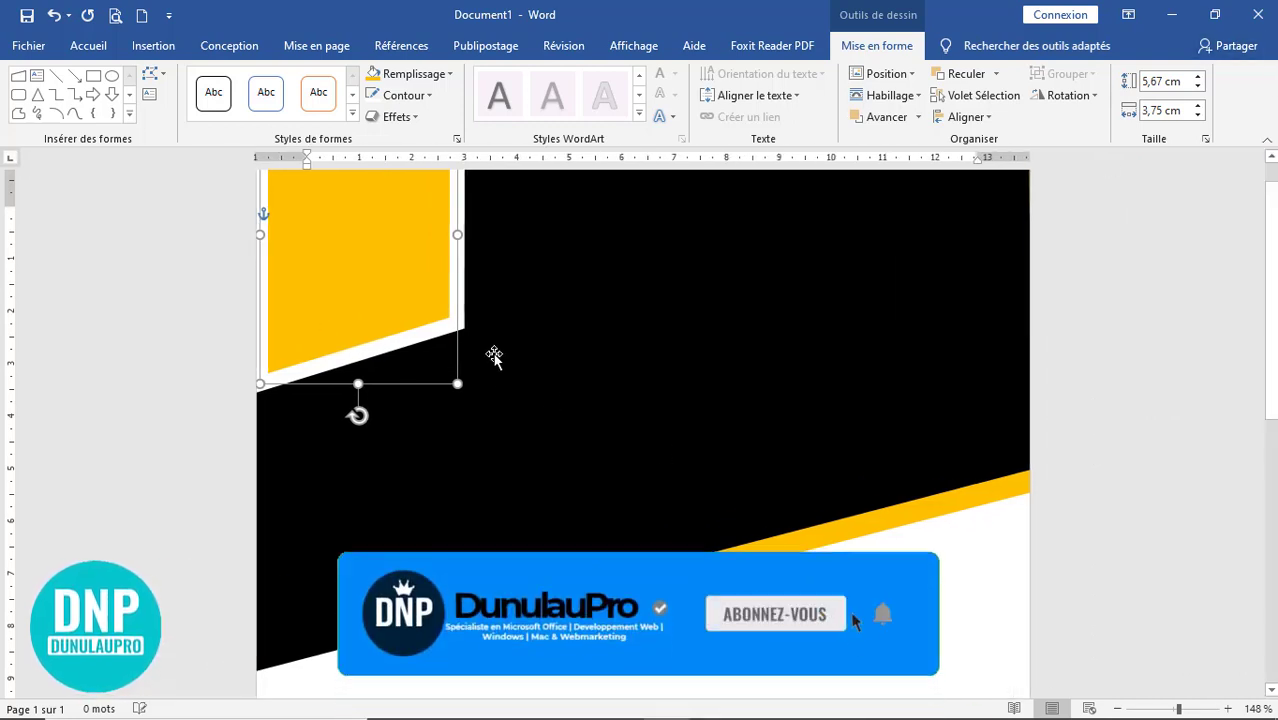
{"action": "key", "text": "Left"}
{"action": "key", "text": "Left"}
{"action": "key", "text": "Left"}
{"action": "key", "text": "Left"}
{"action": "key", "text": "Left"}
{"action": "key", "text": "Left"}
{"action": "key", "text": "Left"}
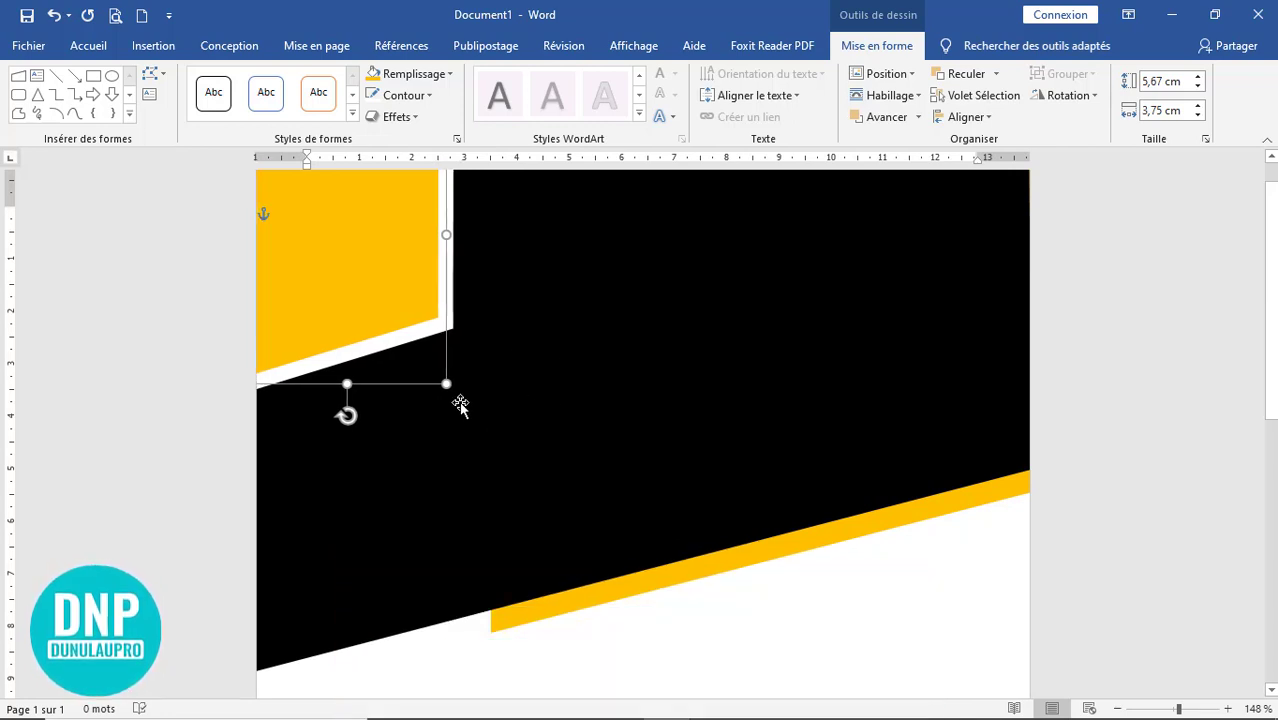
- Lower the outlined corner shape by about 0.2 cm
{"action": "key", "text": "Down"}
{"action": "key", "text": "Down"}
{"action": "key", "text": "Down"}
{"action": "key", "text": "Down"}
{"action": "key", "text": "Down"}
{"action": "key", "text": "Down"}
{"action": "key", "text": "Down"}
{"action": "key", "text": "Down"}
{"action": "key", "text": "Down"}
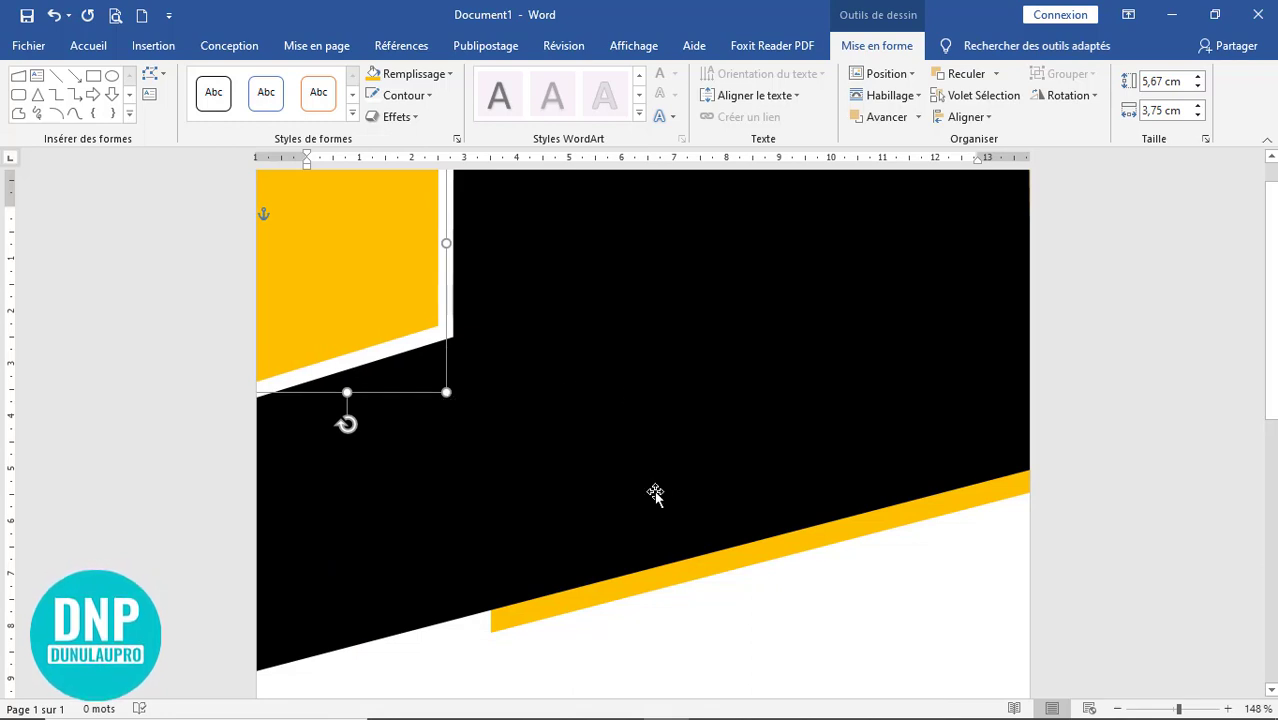
{"action": "left_click", "coordinate": [767, 654]}
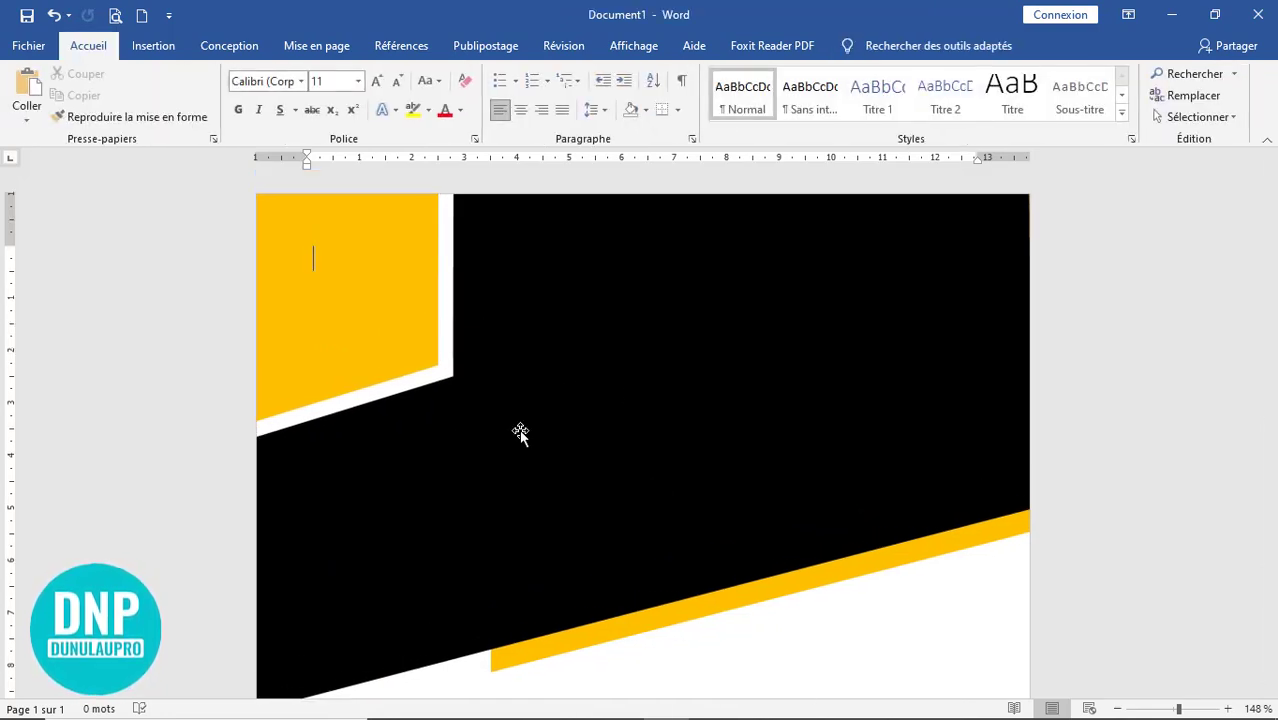
- Lower the large yellow shape by about 0.1 cm to widen the strip along the black slanted edge
{"action": "left_click", "coordinate": [634, 46]}
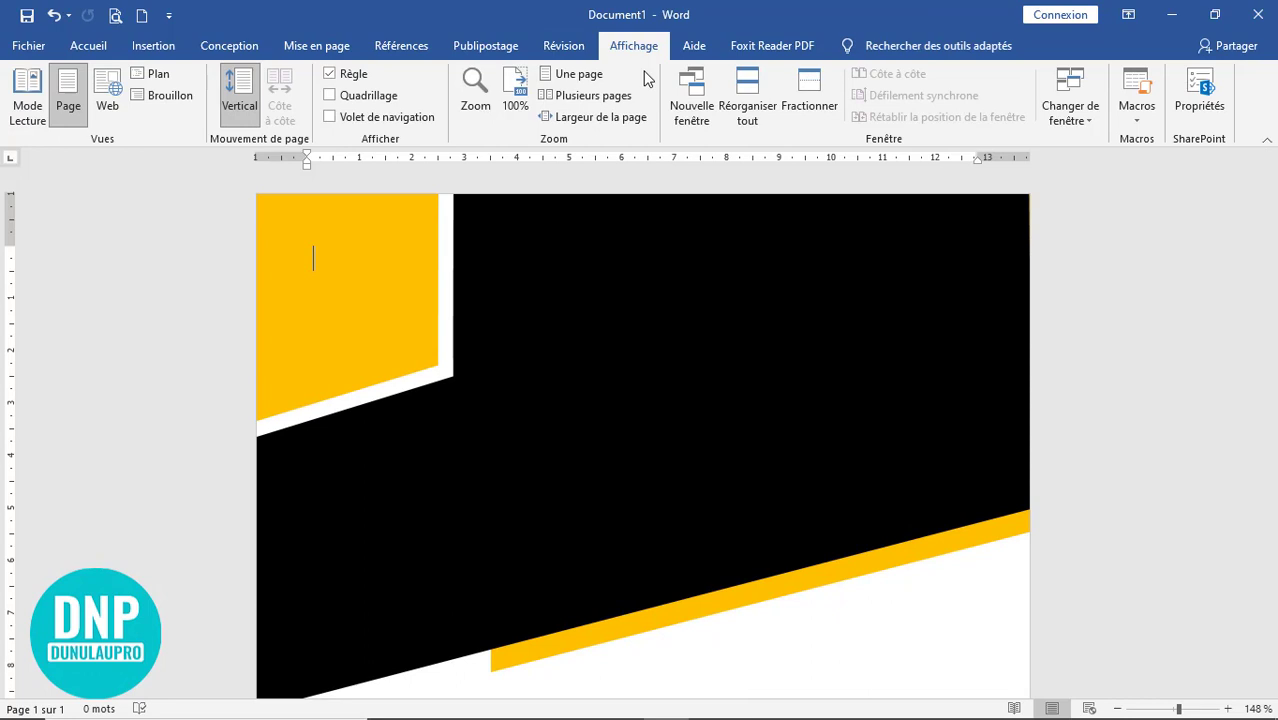
{"action": "left_click", "coordinate": [576, 74]}
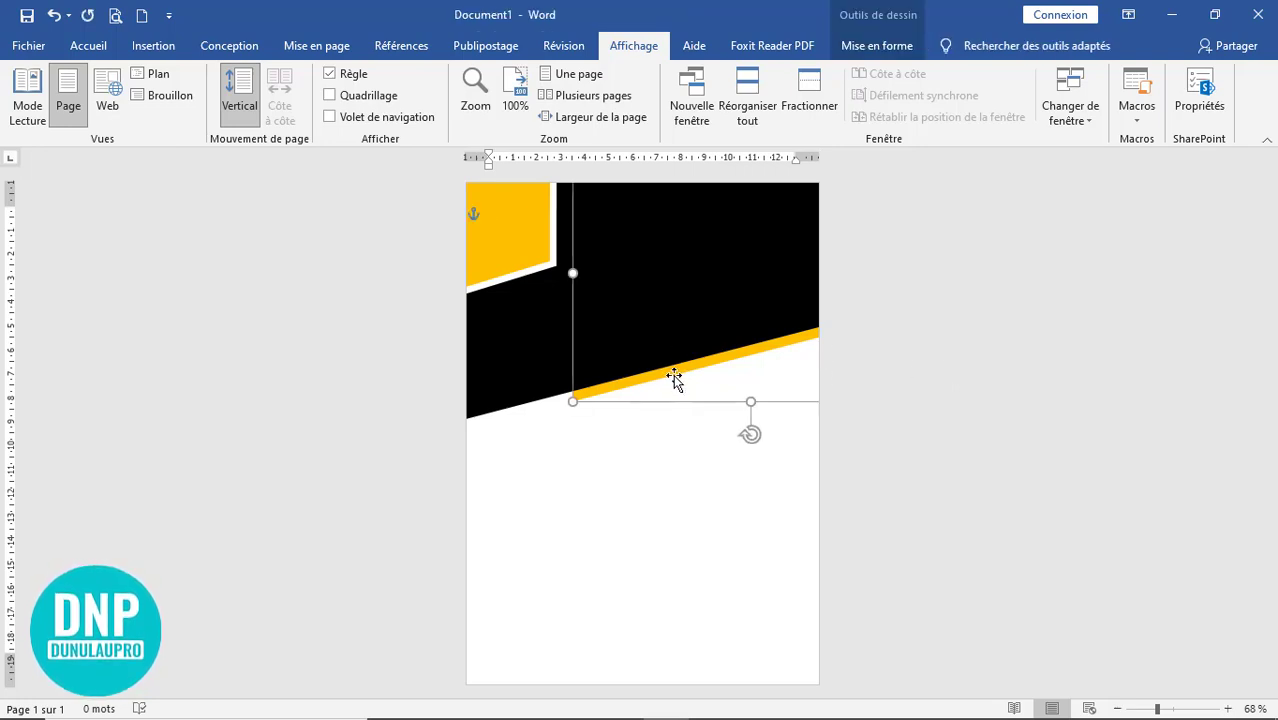
{"action": "key", "text": "Down"}
{"action": "key", "text": "Down"}
{"action": "key", "text": "Down"}
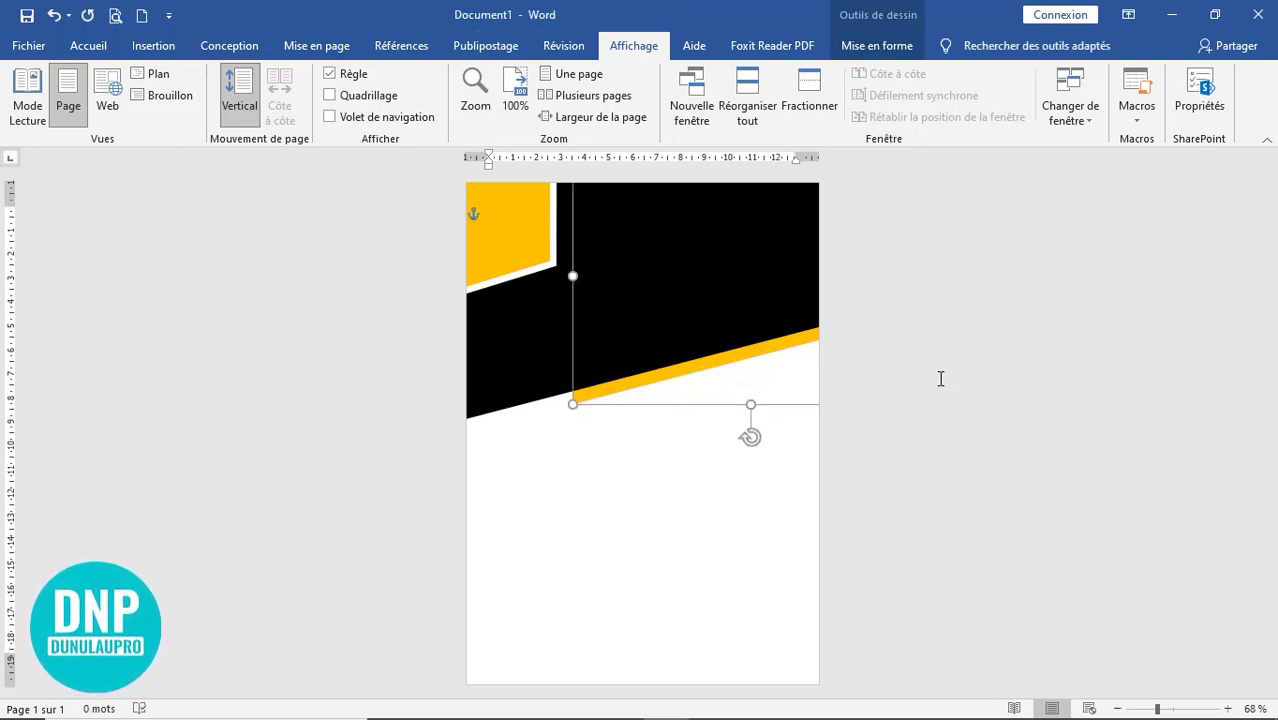
- Draw a hexagon about 5.24 cm high by 5.12 cm wide across the right part of the black shape's slanted edge
{"action": "left_click", "coordinate": [907, 394]}
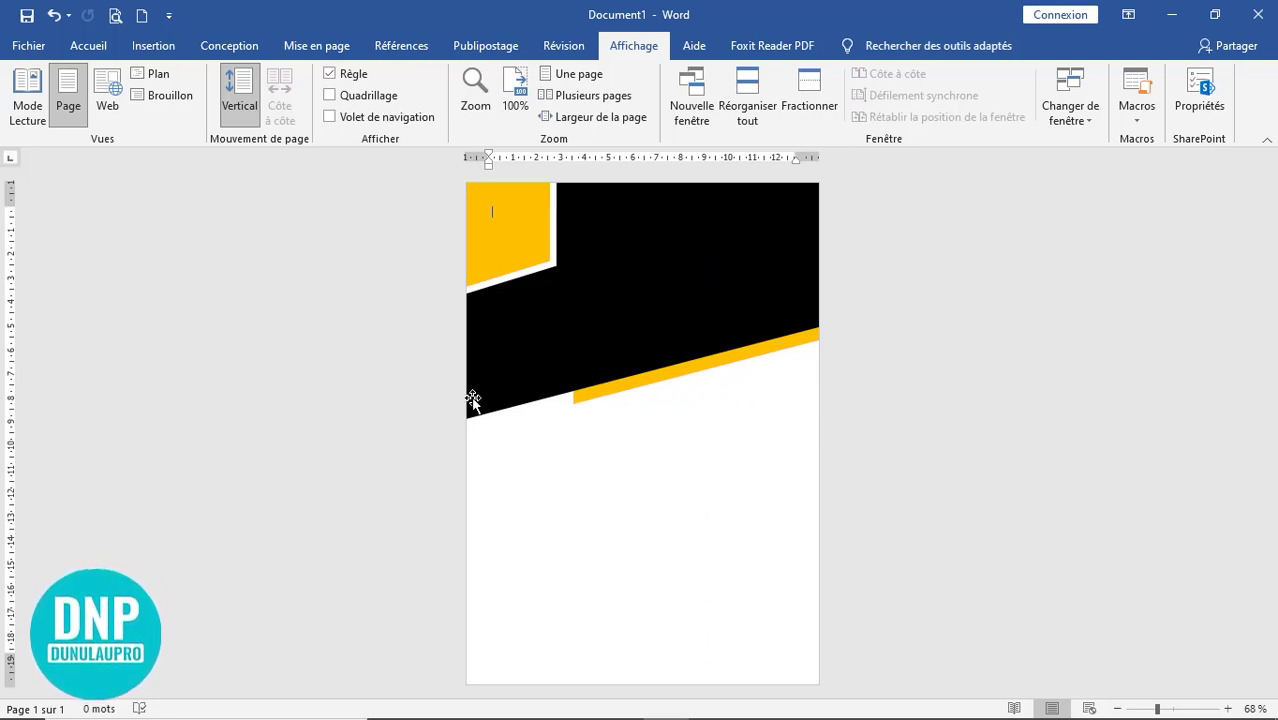
{"action": "scroll", "coordinate": [768, 462], "scroll_direction": "up", "scroll_amount": 8}
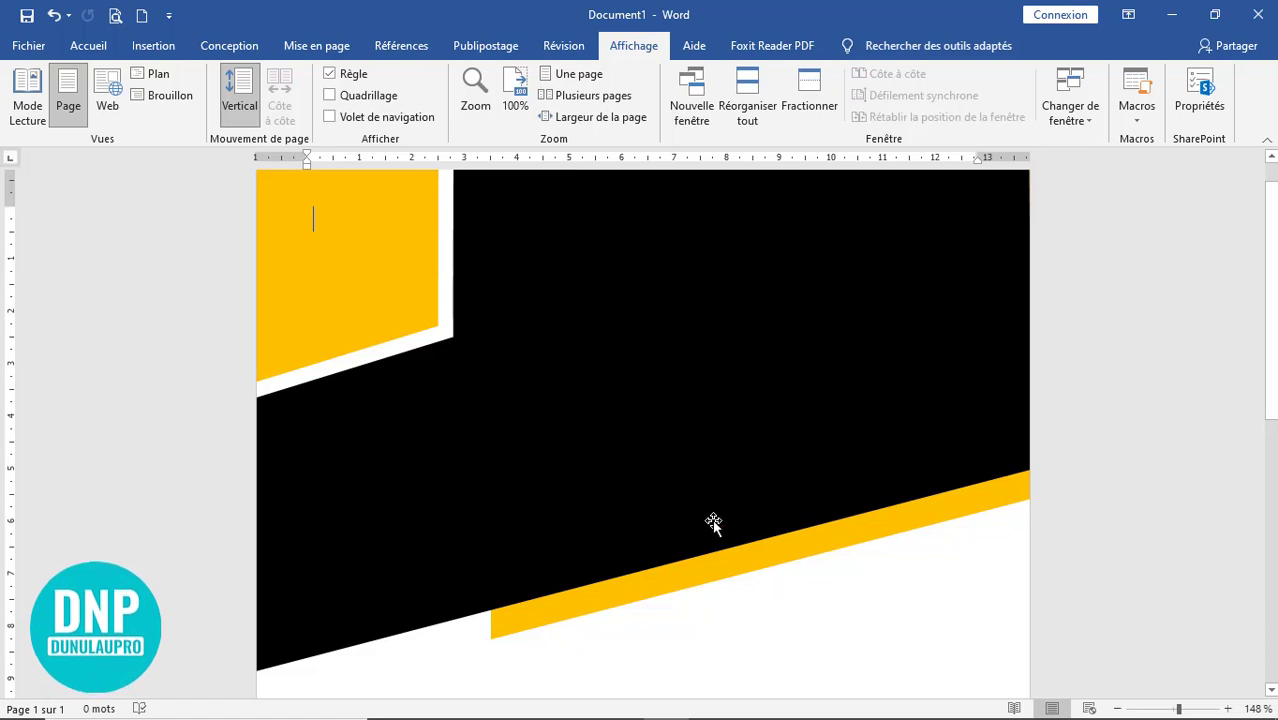
{"action": "left_click", "coordinate": [152, 47]}
{"action": "left_click", "coordinate": [287, 76]}
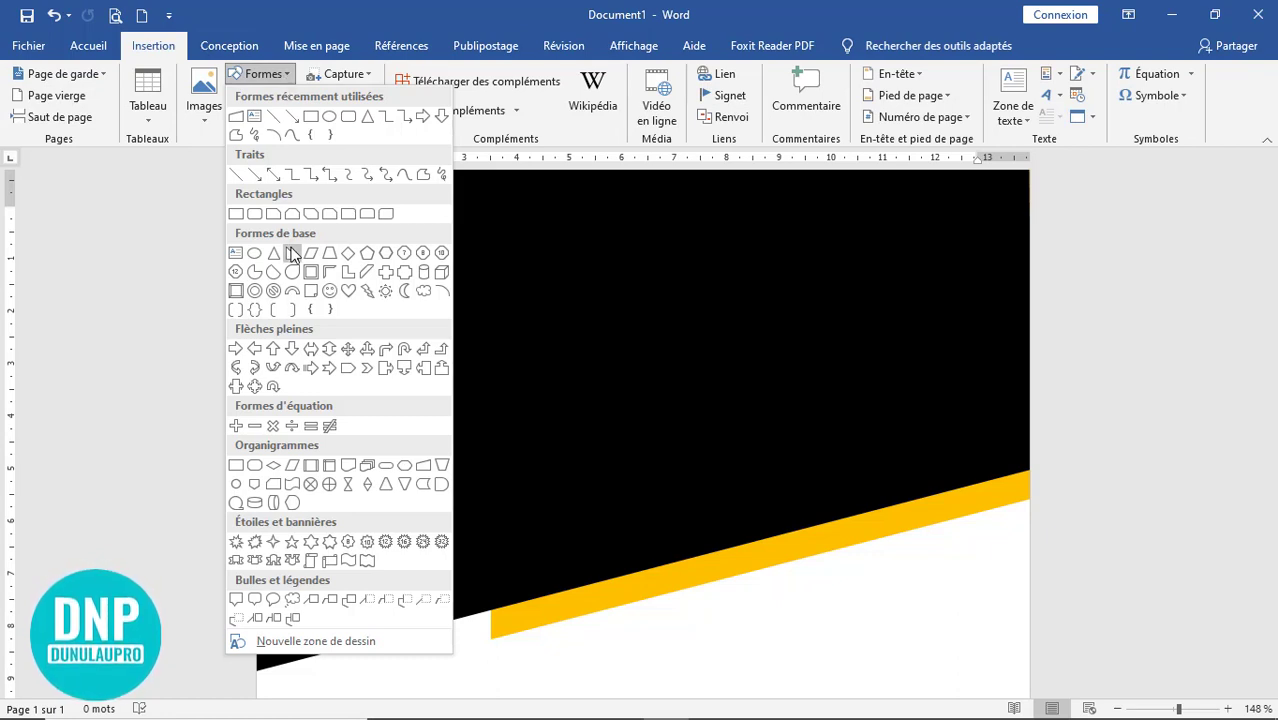
{"action": "left_click", "coordinate": [389, 257]}
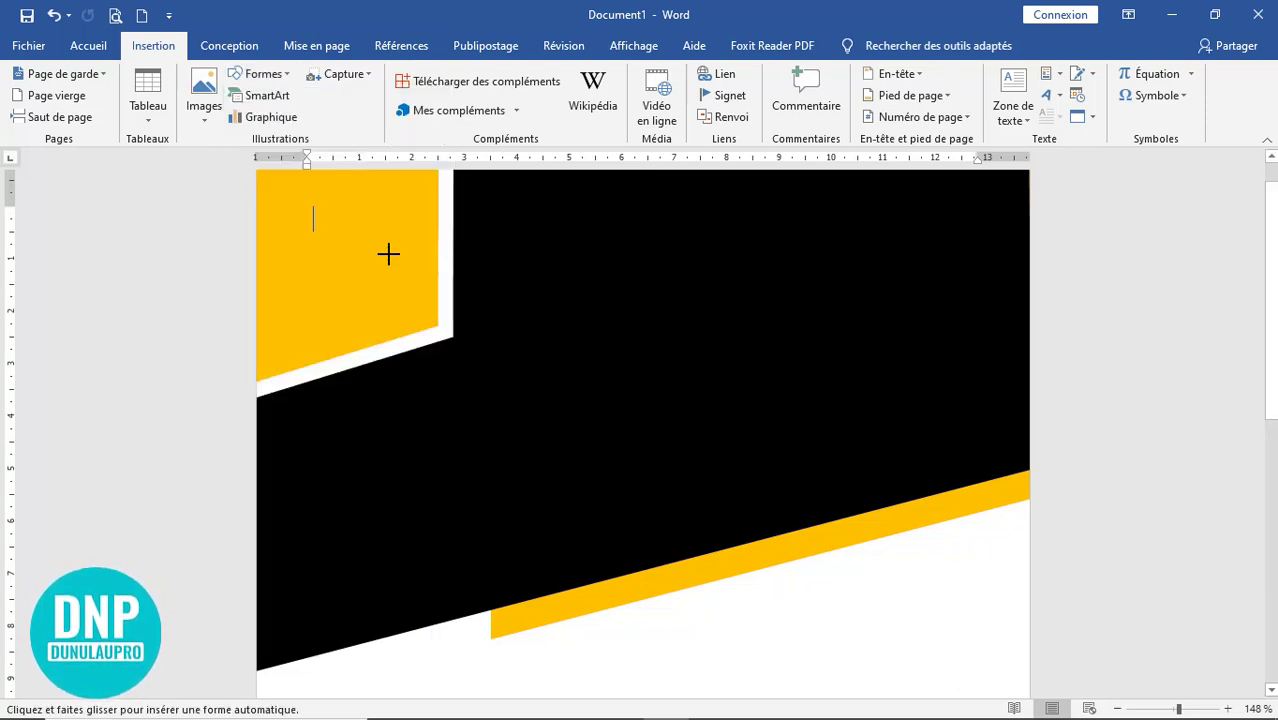
{"action": "left_click_drag", "start_coordinate": [711, 408], "coordinate": [978, 654]}
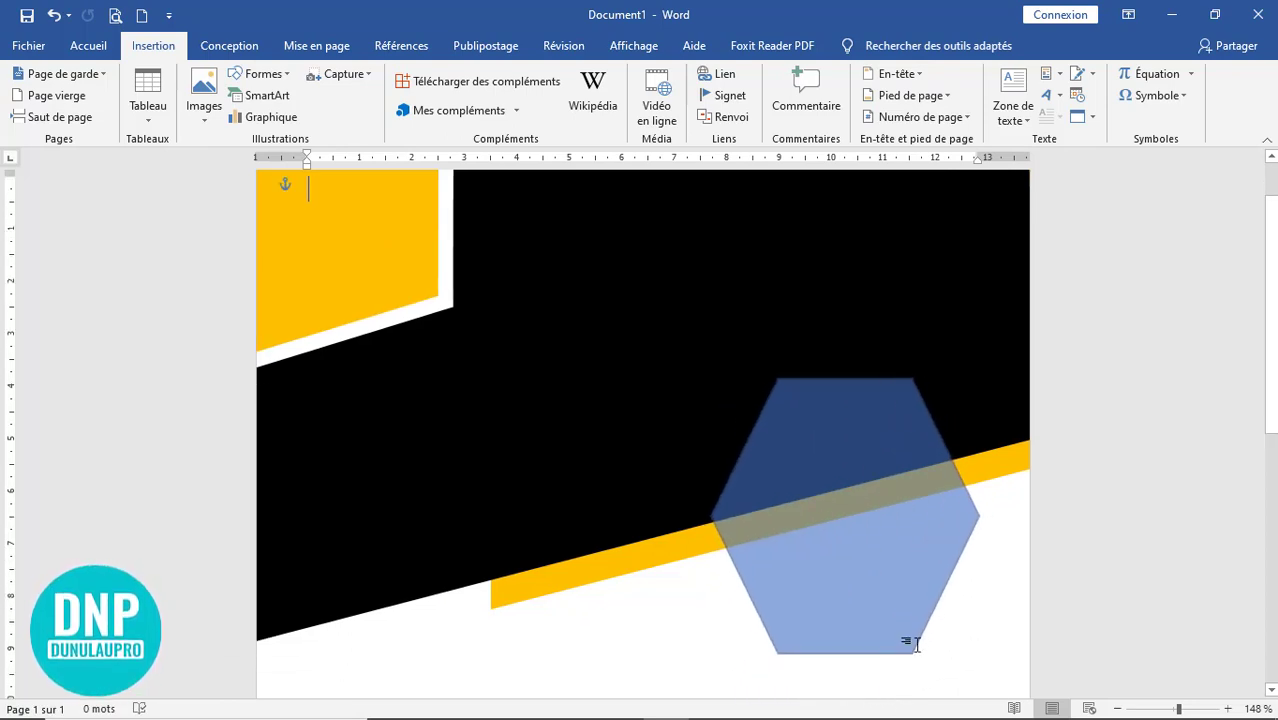
- Enlarge the hexagon to about 5.47 cm high by 5.96 cm wide and reposition it over the yellow strip
{"action": "left_click_drag", "start_coordinate": [739, 571], "coordinate": [593, 538]}
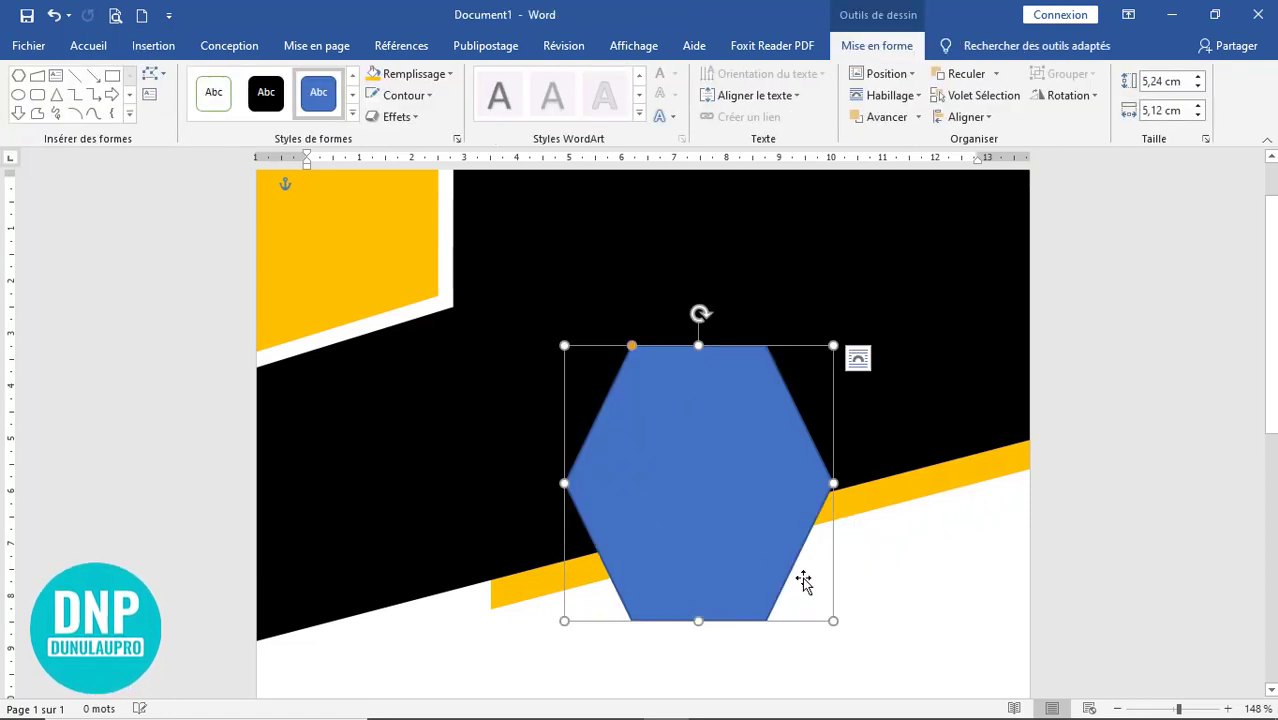
{"action": "left_click_drag", "start_coordinate": [833, 620], "coordinate": [878, 633]}
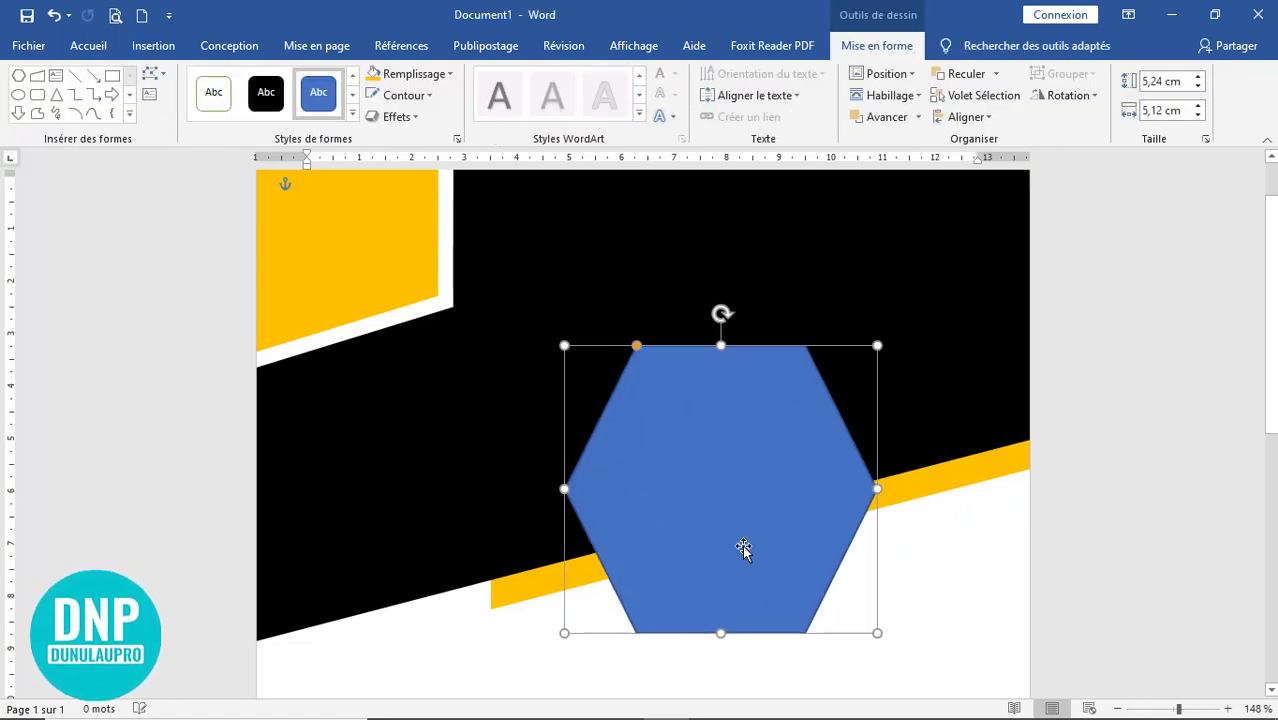
{"action": "left_click_drag", "start_coordinate": [742, 548], "coordinate": [816, 552]}
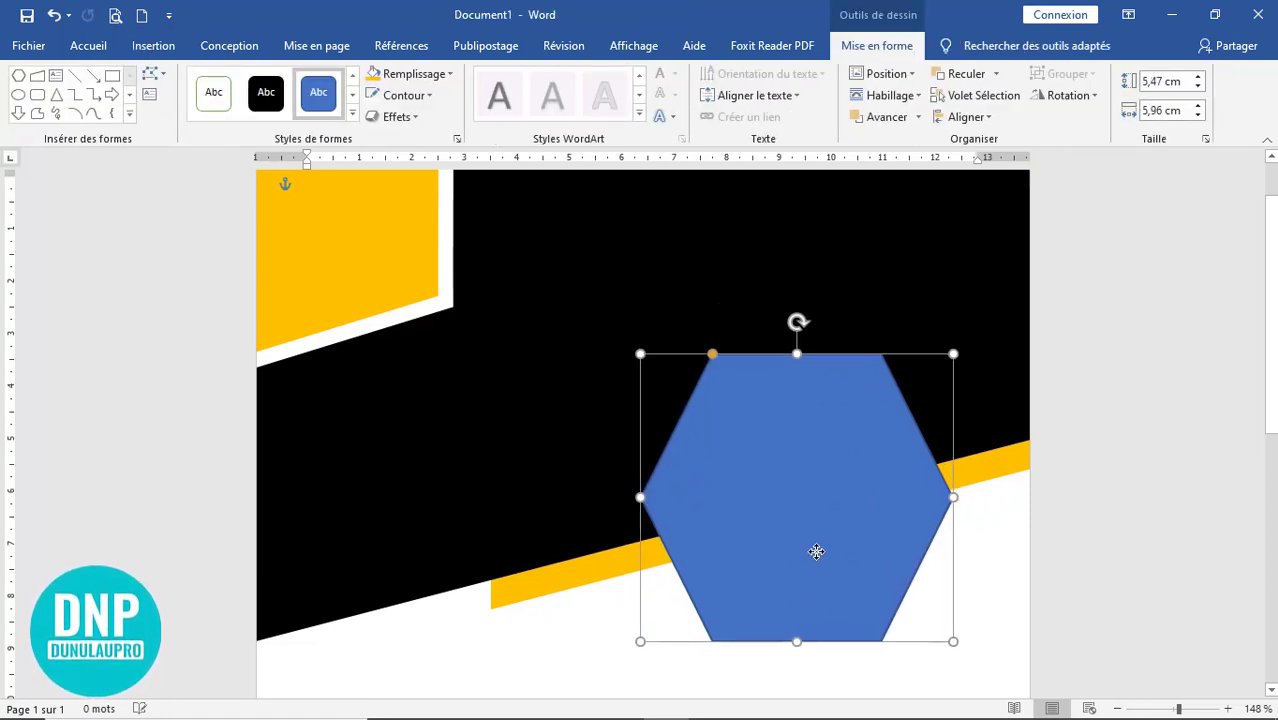
- Raise the large yellow shape by about 0.1 cm to narrow the strip along the black slanted edge
{"action": "left_click", "coordinate": [583, 575]}
{"action": "key", "text": "ctrl+Up"}
{"action": "key", "text": "ctrl+Up"}
{"action": "key", "text": "ctrl+Up"}
{"action": "key", "text": "ctrl+Up"}
{"action": "key", "text": "ctrl+Up"}
{"action": "key", "text": "ctrl+Up"}
{"action": "key", "text": "ctrl+Up"}
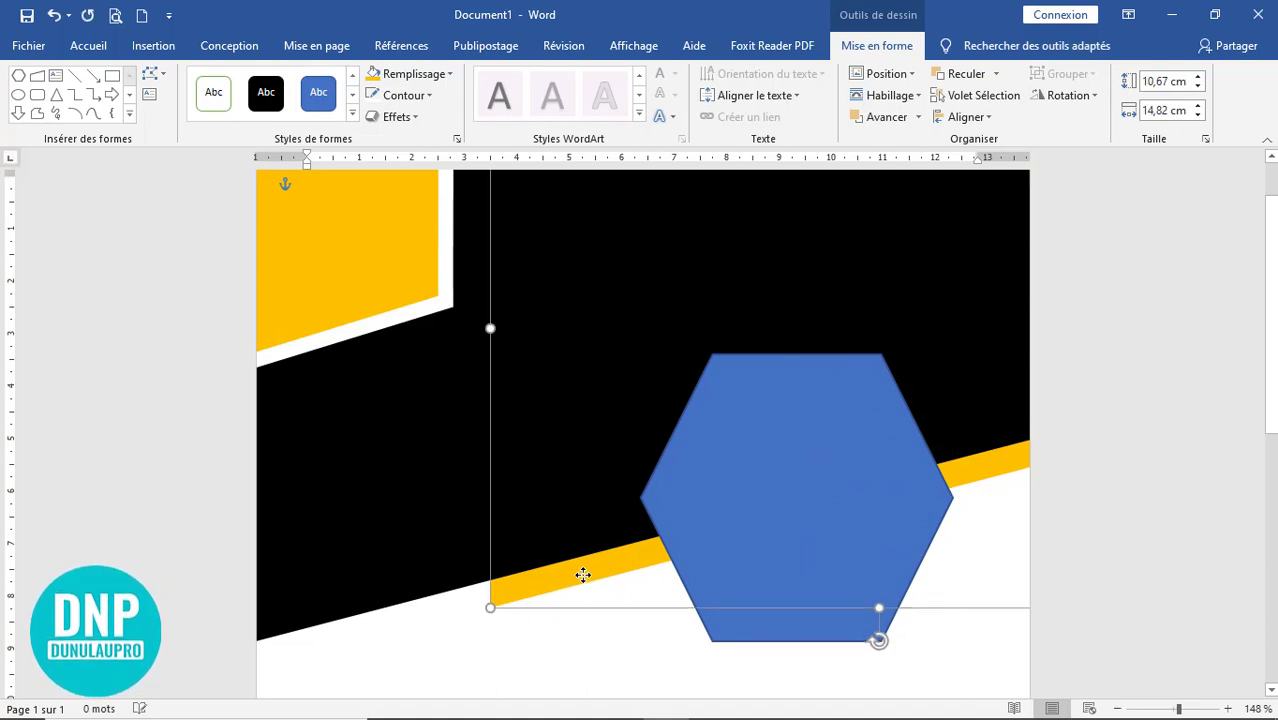
- Enlarge the hexagon to about 5.75 cm high by 6.2 cm wide and slightly lengthen its horizontal edges
{"action": "left_click", "coordinate": [786, 521]}
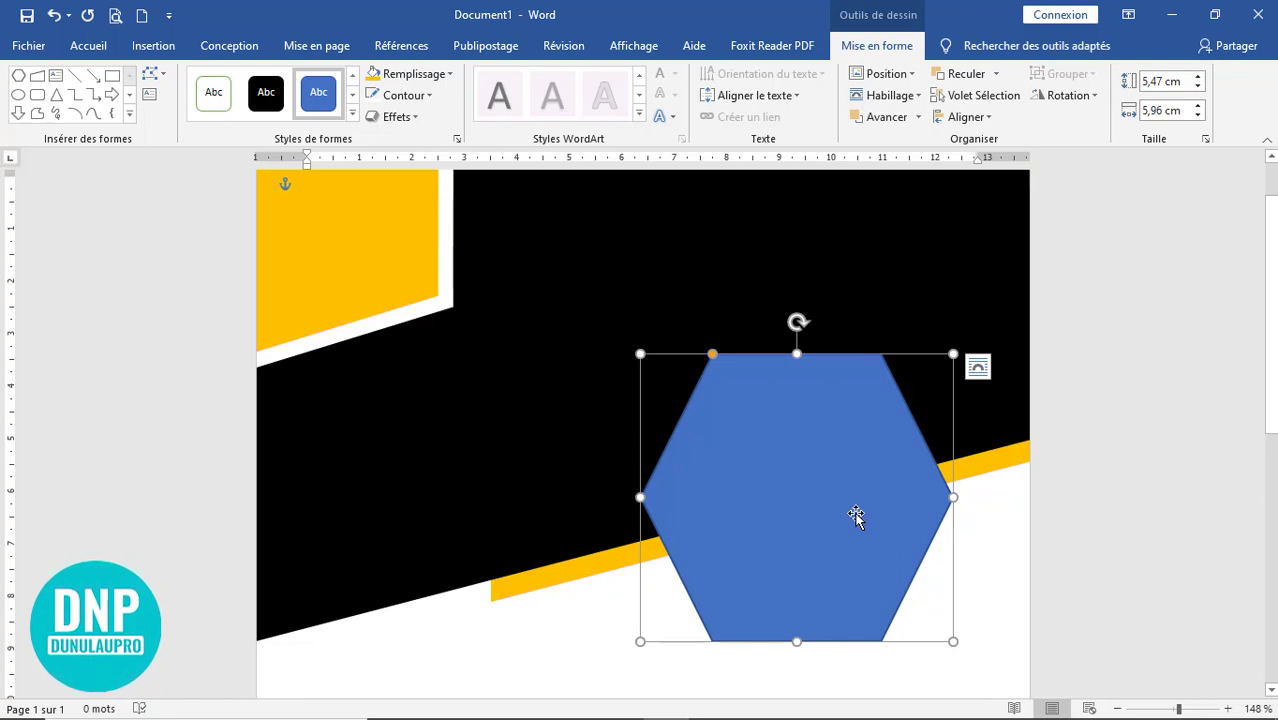
{"action": "left_click", "coordinate": [640, 46]}
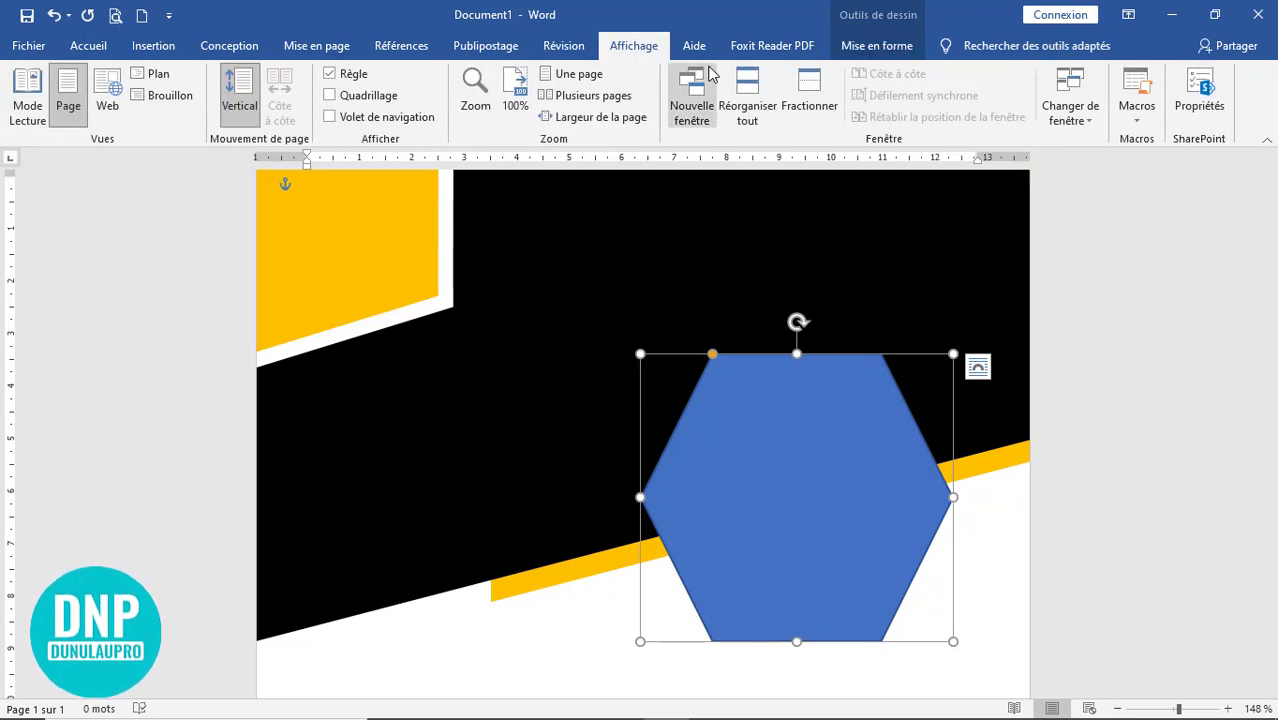
{"action": "left_click", "coordinate": [572, 74]}
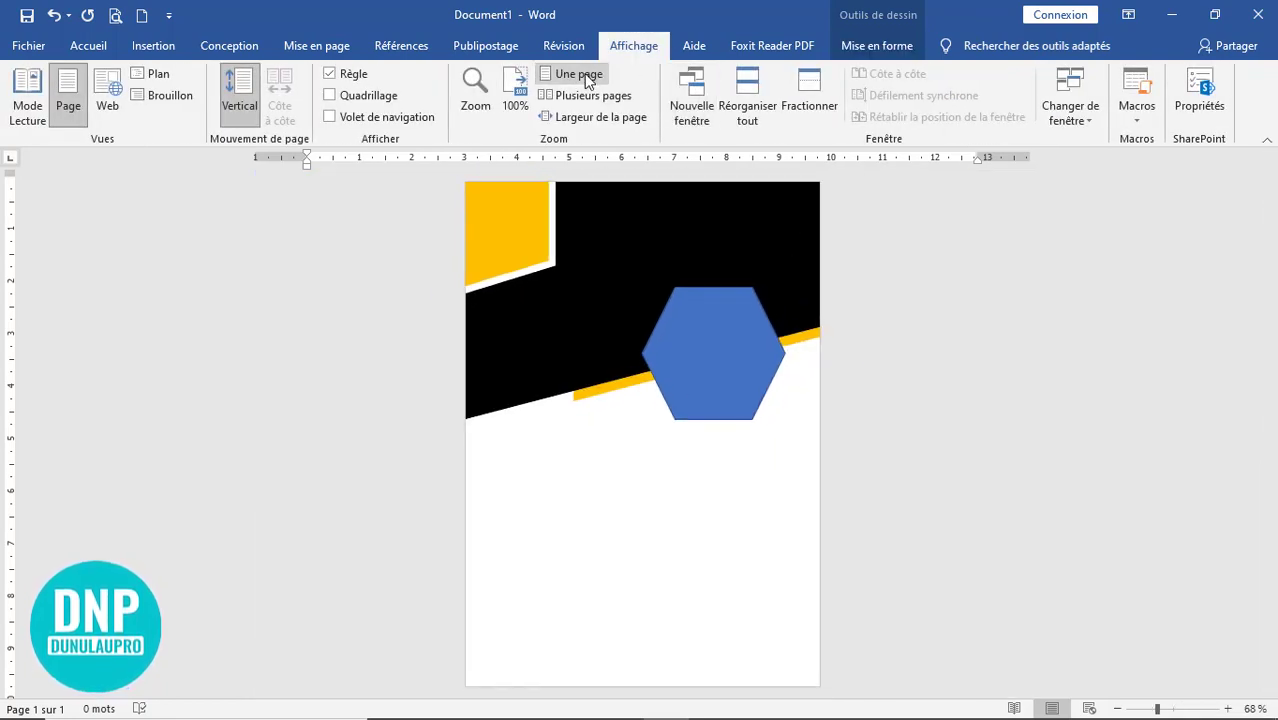
{"action": "double_click", "coordinate": [733, 357]}
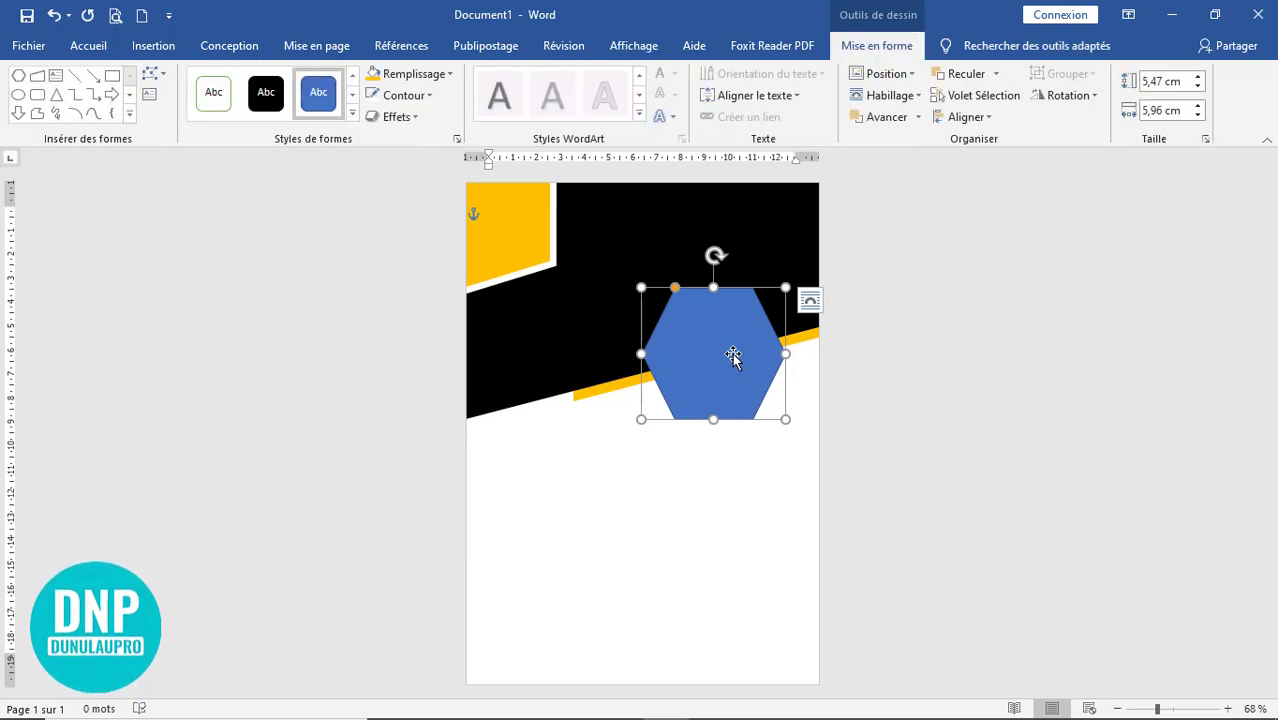
{"action": "left_click_drag", "start_coordinate": [642, 287], "coordinate": [710, 281]}
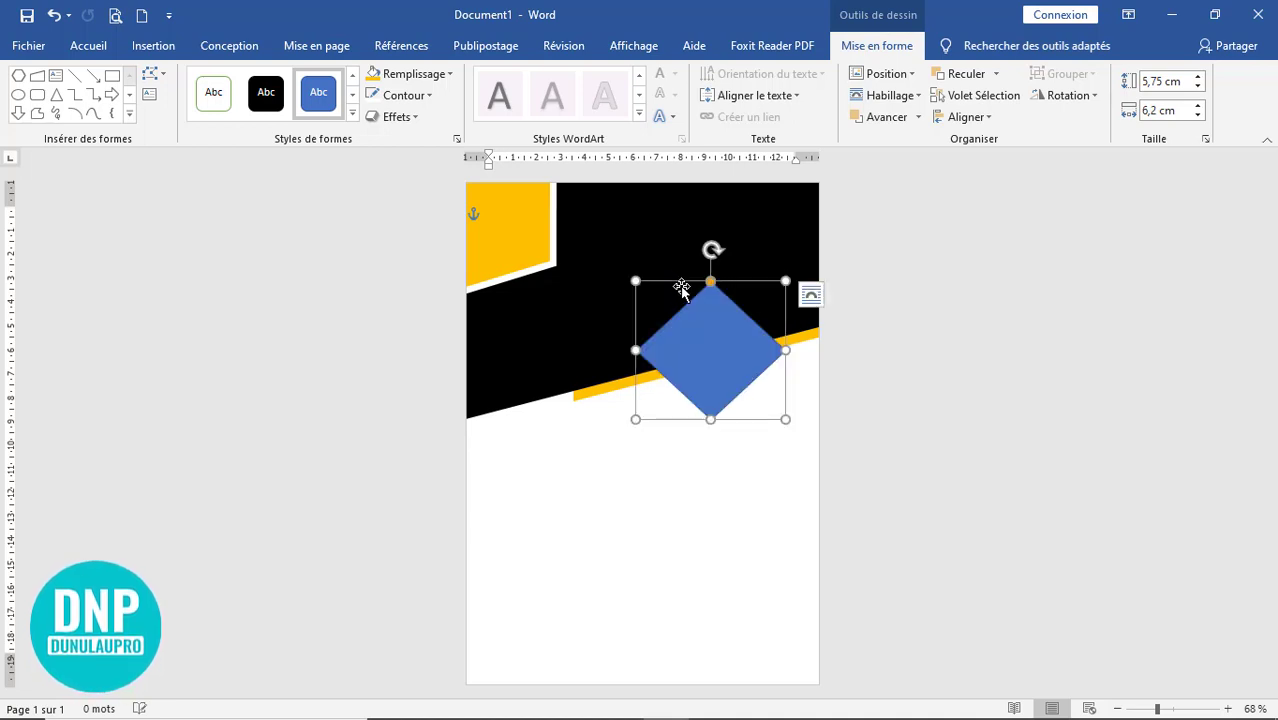
{"action": "left_click", "coordinate": [53, 15]}
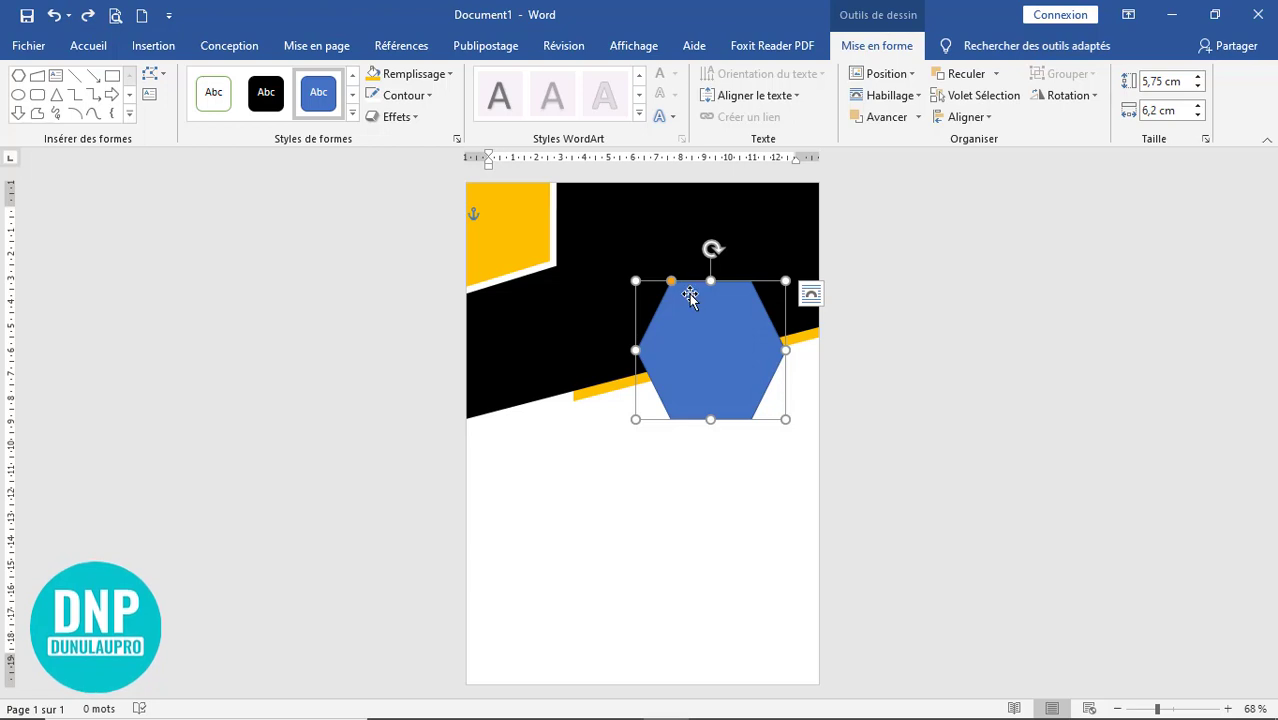
{"action": "left_click_drag", "start_coordinate": [672, 284], "coordinate": [665, 284]}
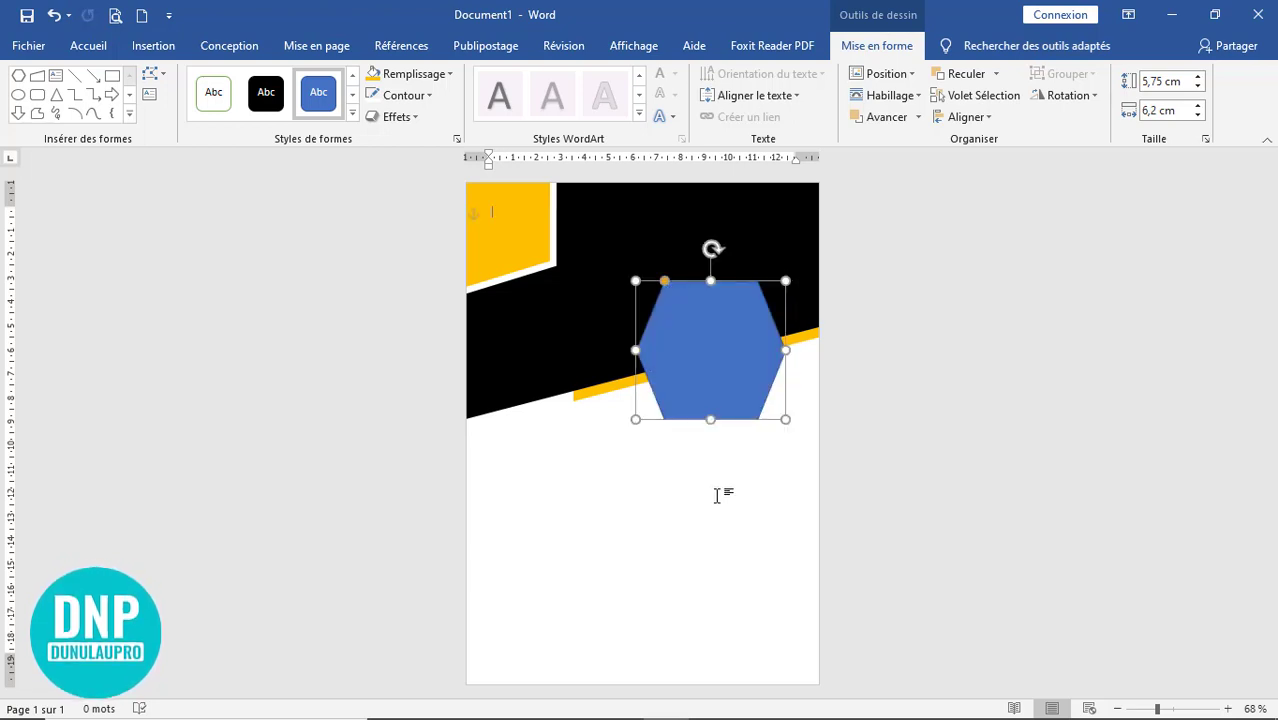
- Remove the hexagon's outline and slightly shorten its horizontal edges so its side corners become sharper
{"action": "left_click", "coordinate": [722, 497]}
{"action": "left_click", "coordinate": [708, 340]}
{"action": "double_click", "coordinate": [708, 340]}
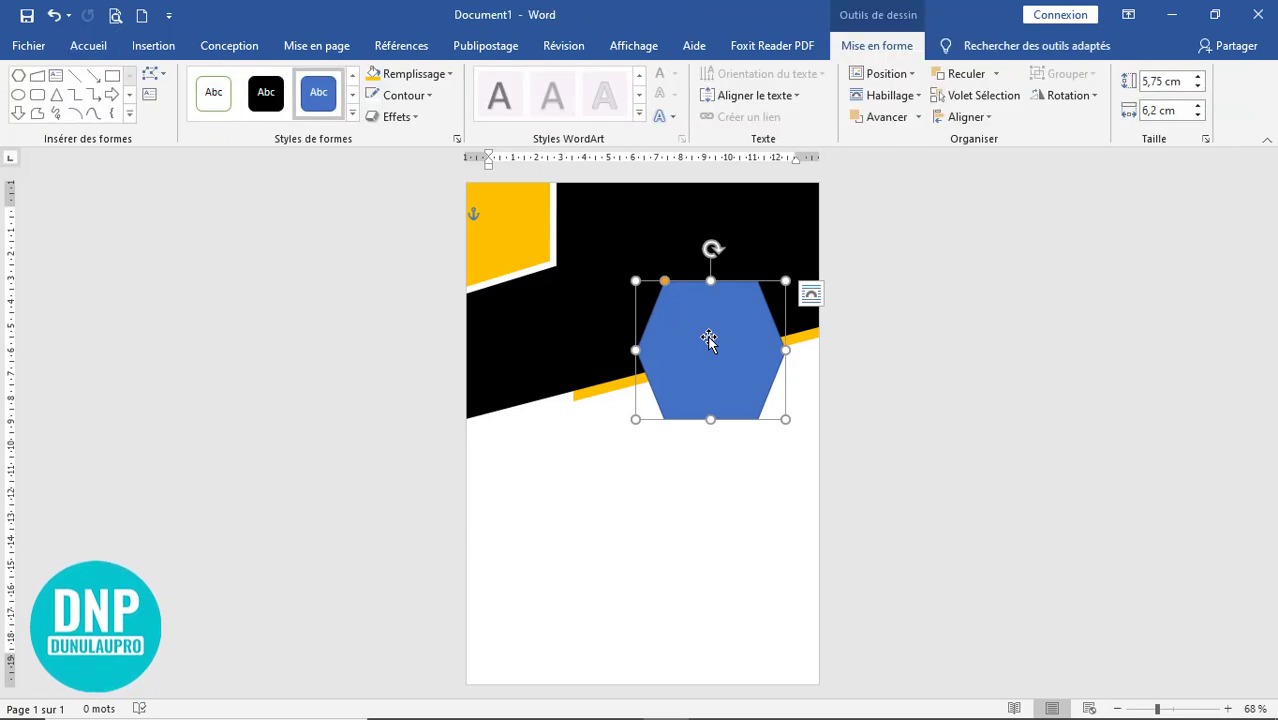
{"action": "left_click", "coordinate": [418, 97]}
{"action": "left_click", "coordinate": [449, 261]}
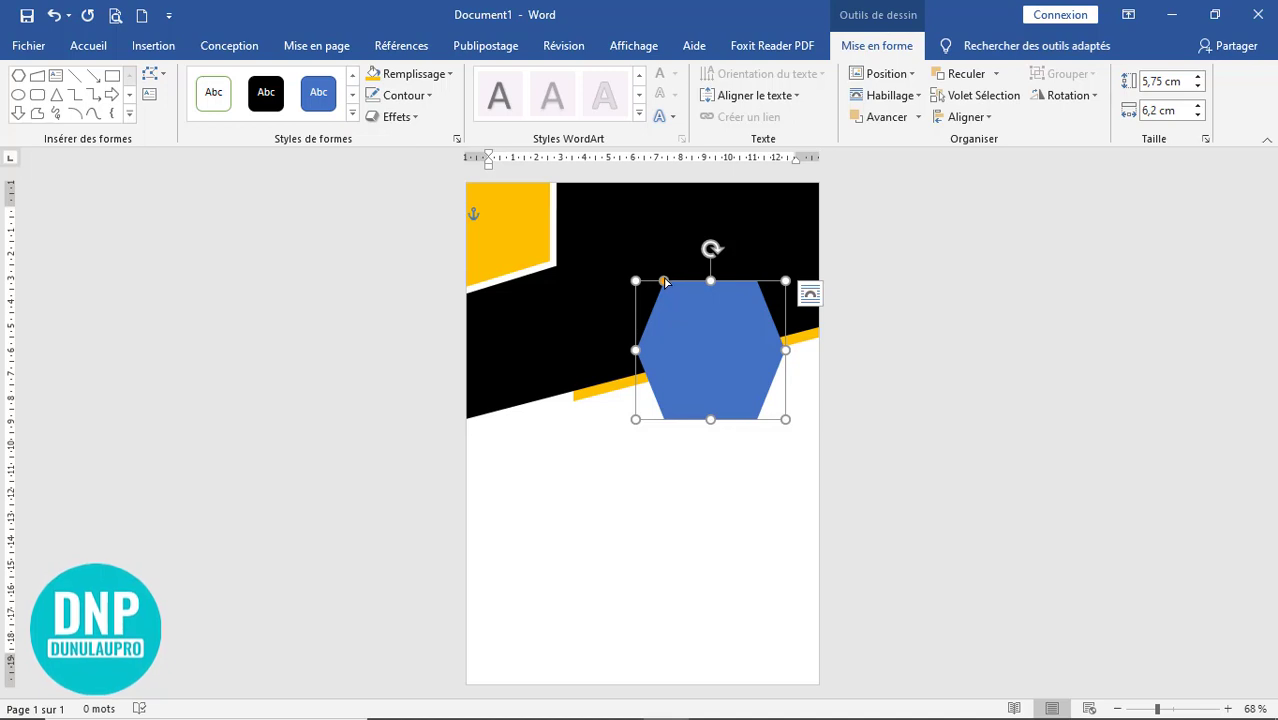
{"action": "left_click_drag", "start_coordinate": [665, 283], "coordinate": [672, 283]}
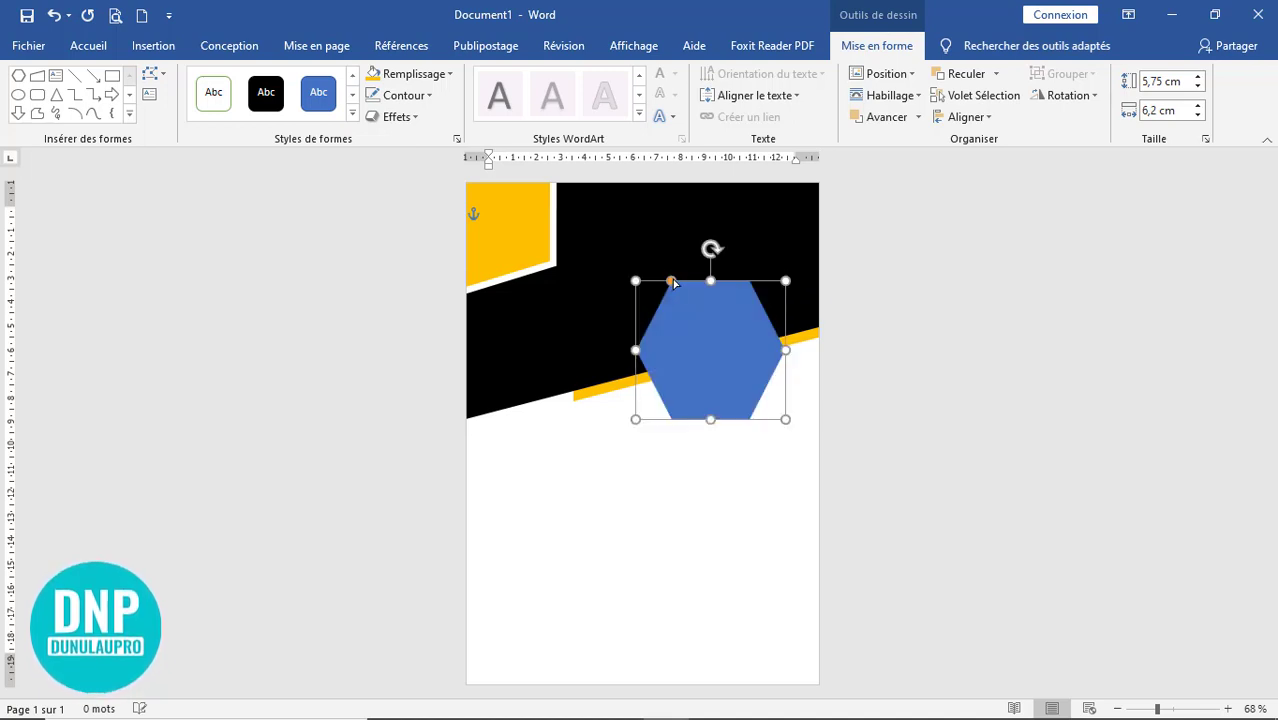
- Fill the hexagon with the picture img.jpg from the Bureau folder, working offline
{"action": "right_click", "coordinate": [707, 328]}
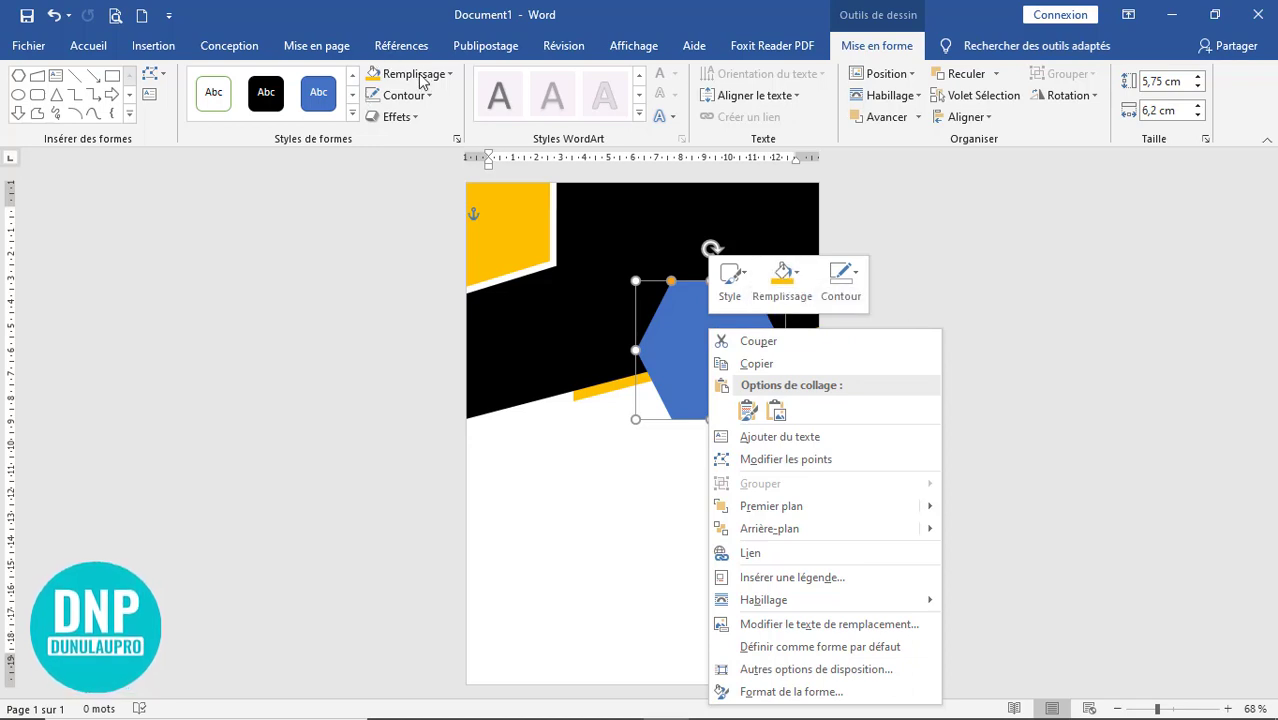
{"action": "left_click", "coordinate": [782, 284]}
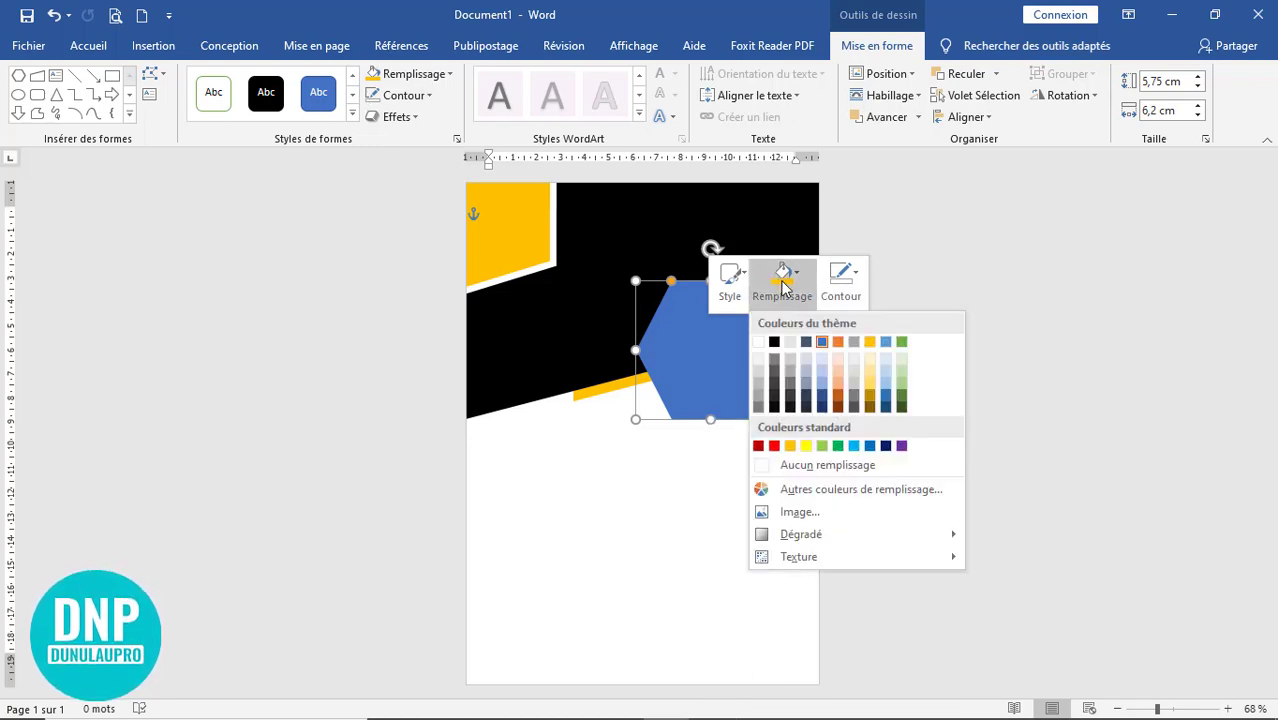
{"action": "left_click", "coordinate": [819, 513]}
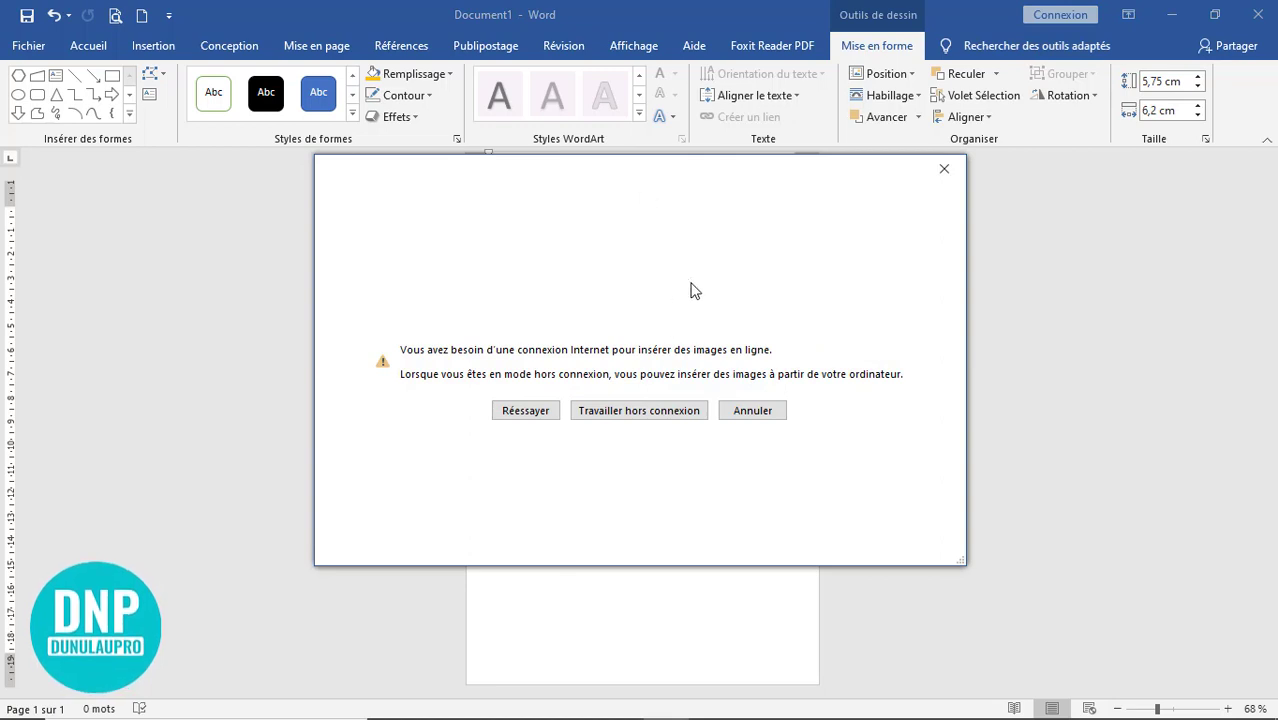
{"action": "left_click", "coordinate": [645, 418]}
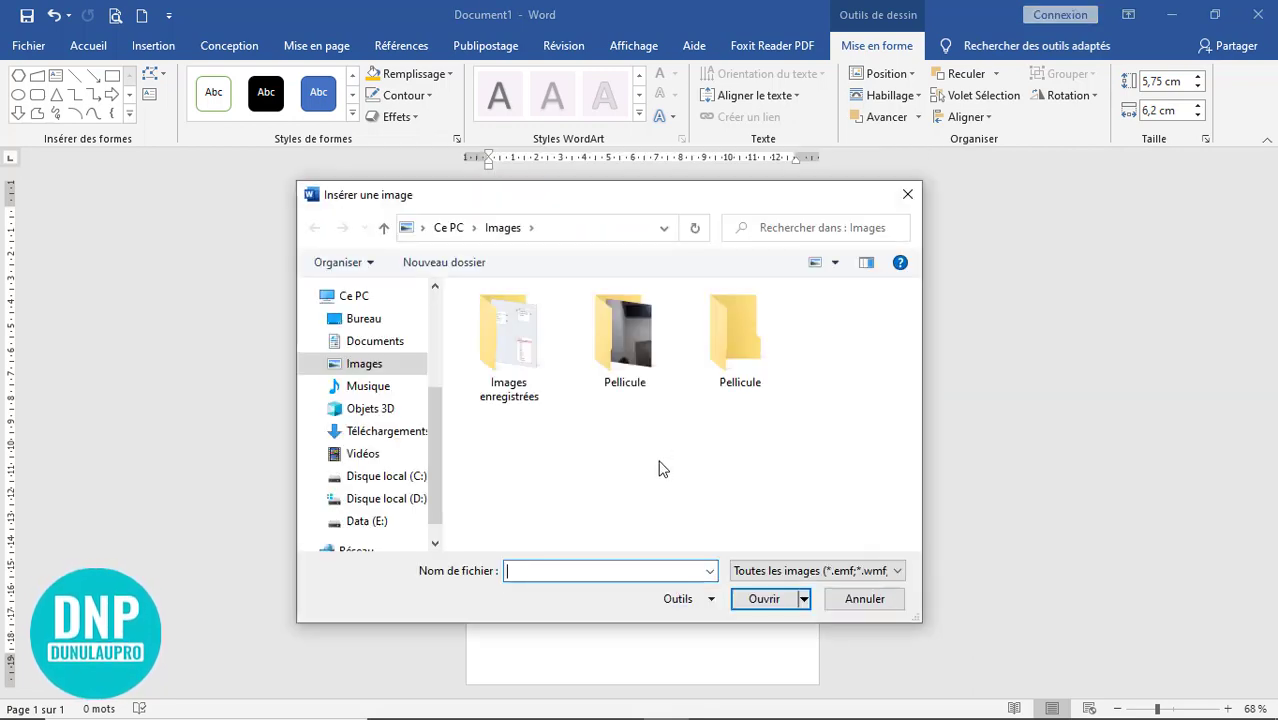
{"action": "left_click", "coordinate": [378, 328]}
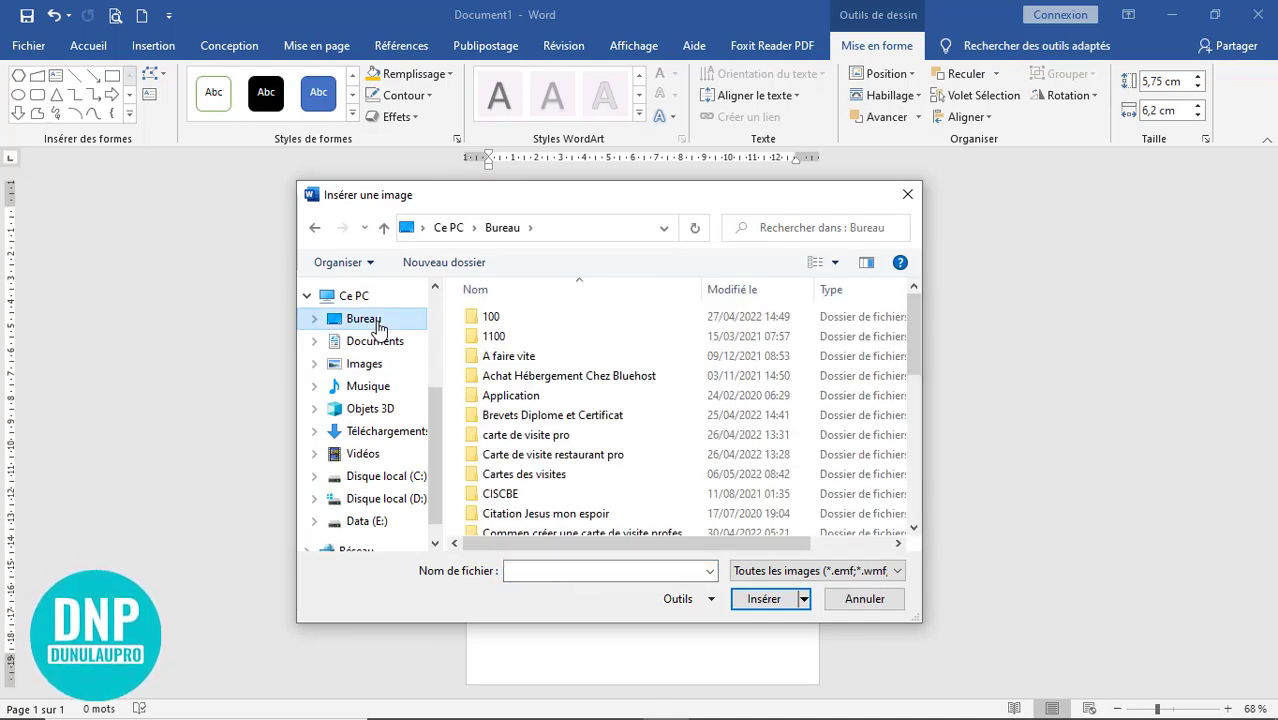
{"action": "left_click", "coordinate": [524, 358]}
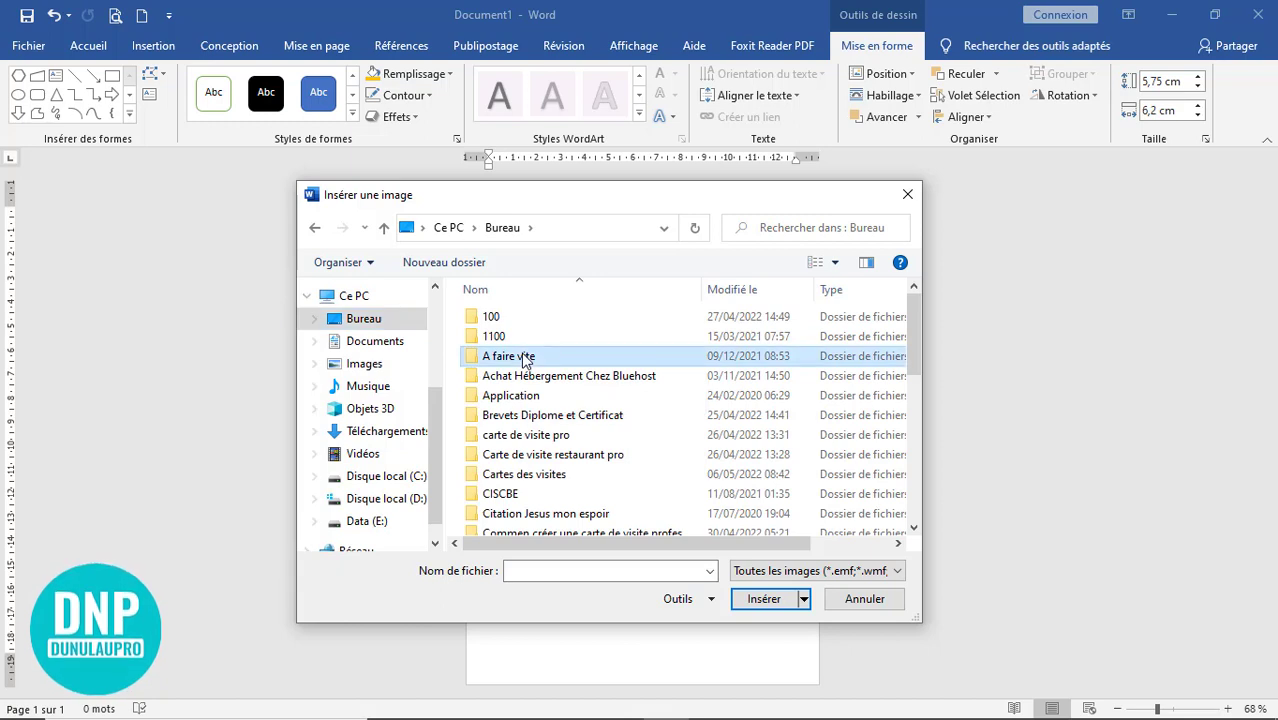
{"action": "key", "text": "i"}
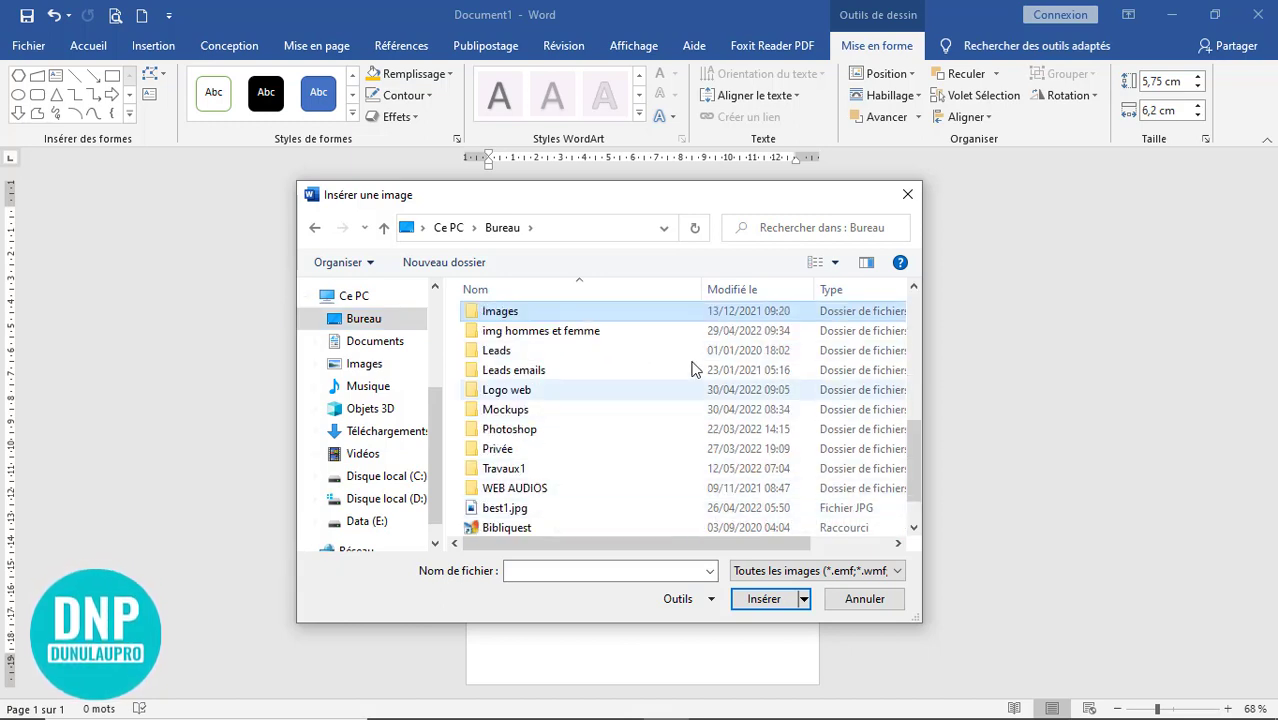
{"action": "left_click_drag", "start_coordinate": [914, 473], "coordinate": [916, 502]}
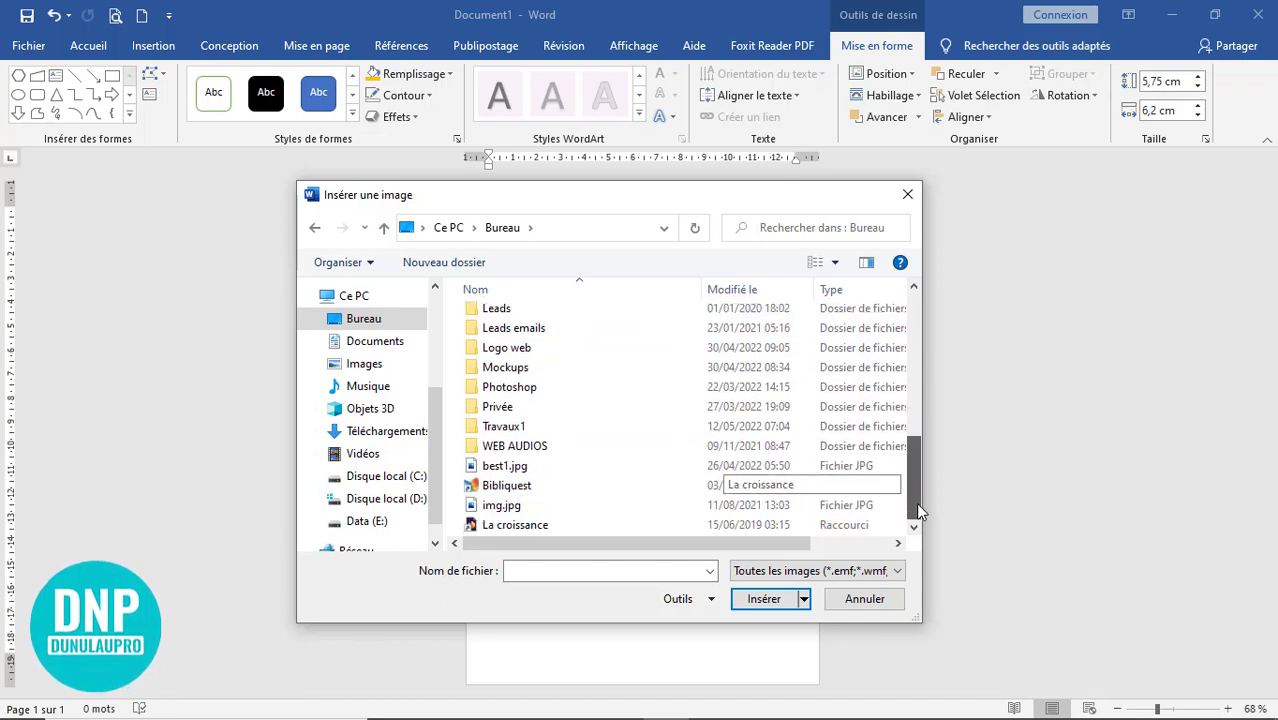
{"action": "left_click", "coordinate": [512, 508]}
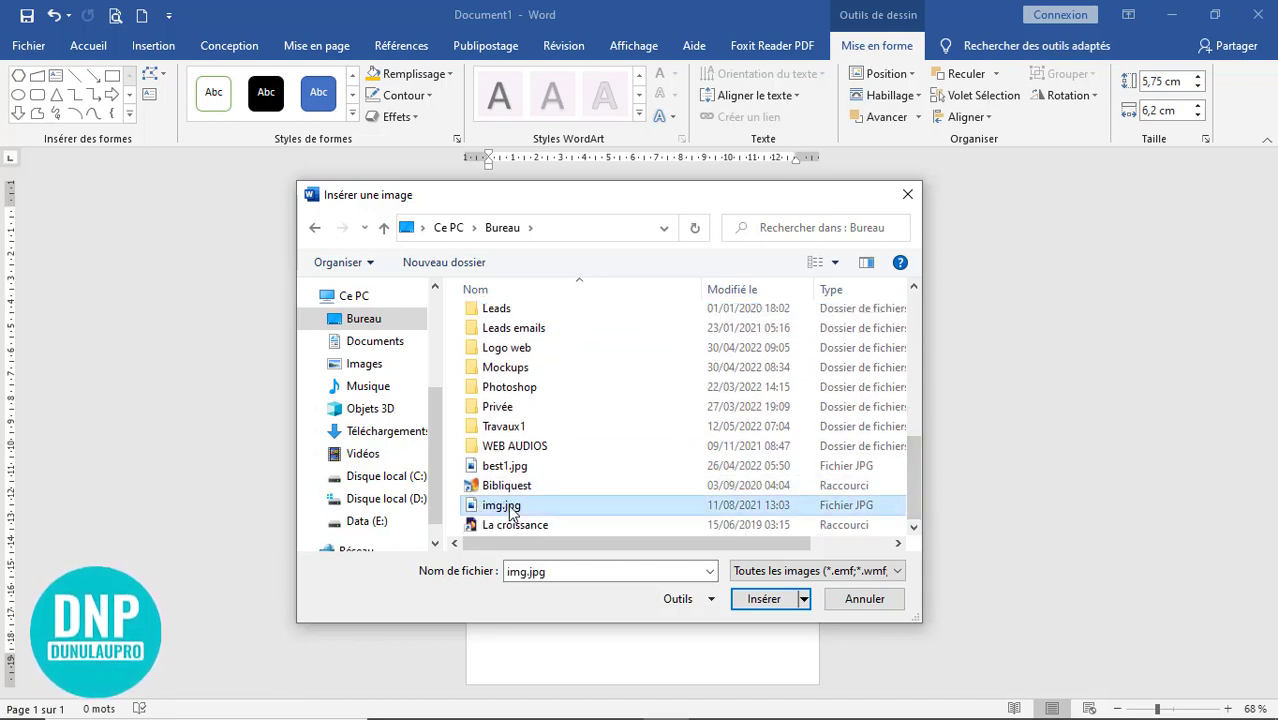
{"action": "left_click", "coordinate": [762, 598]}
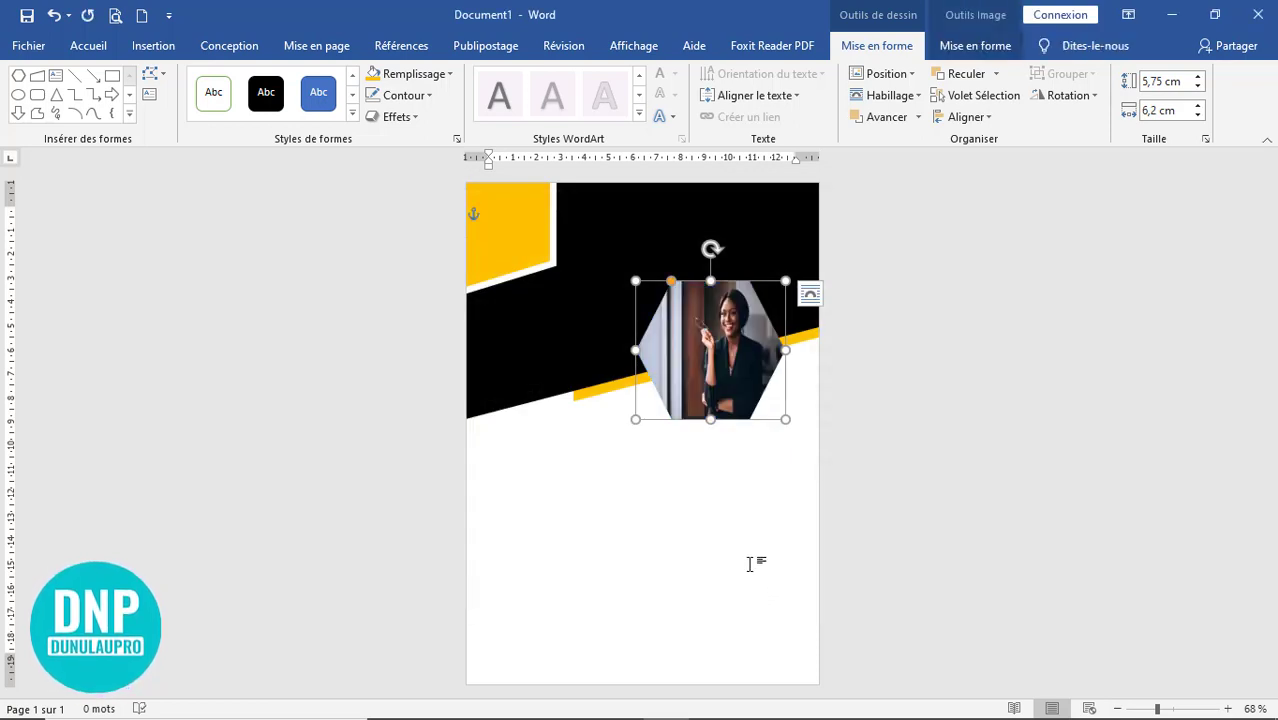
- Crop the hexagon's photo with the Fill option, then enlarge and reposition it so the woman is centred in the frame
{"action": "scroll", "coordinate": [1072, 450], "scroll_direction": "up", "scroll_amount": 8, "text": "ctrl"}
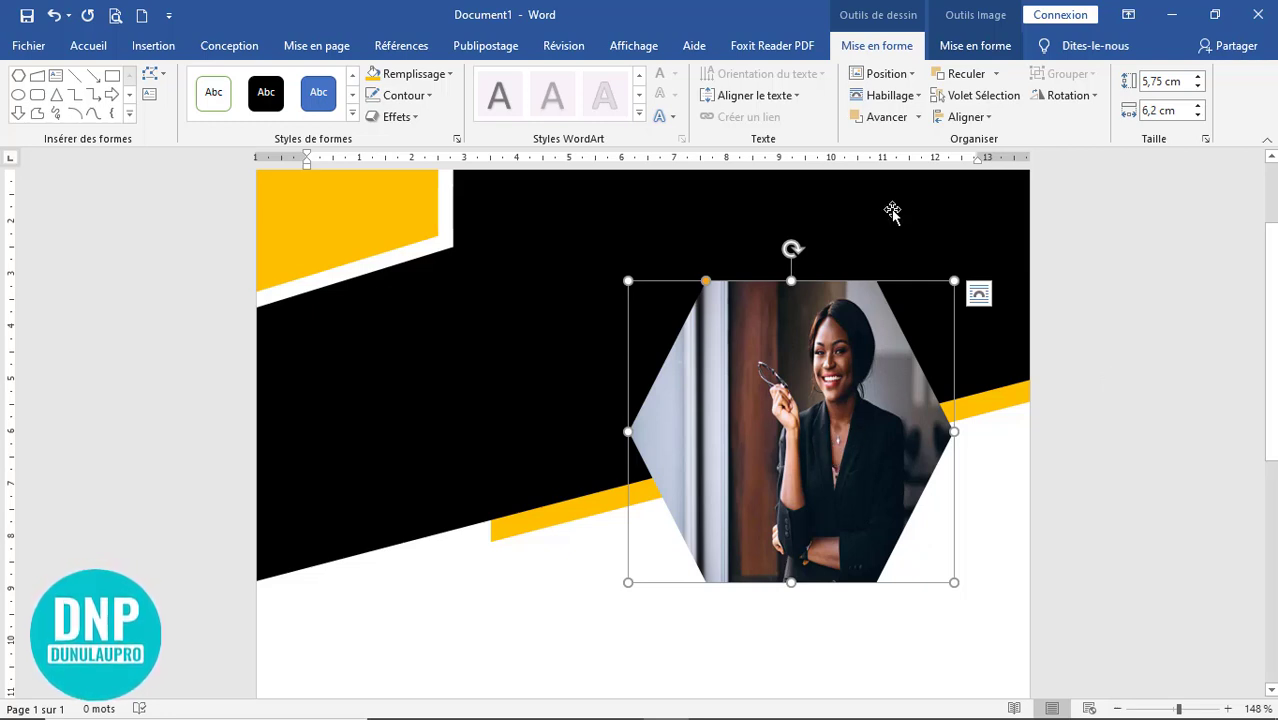
{"action": "left_click", "coordinate": [985, 56]}
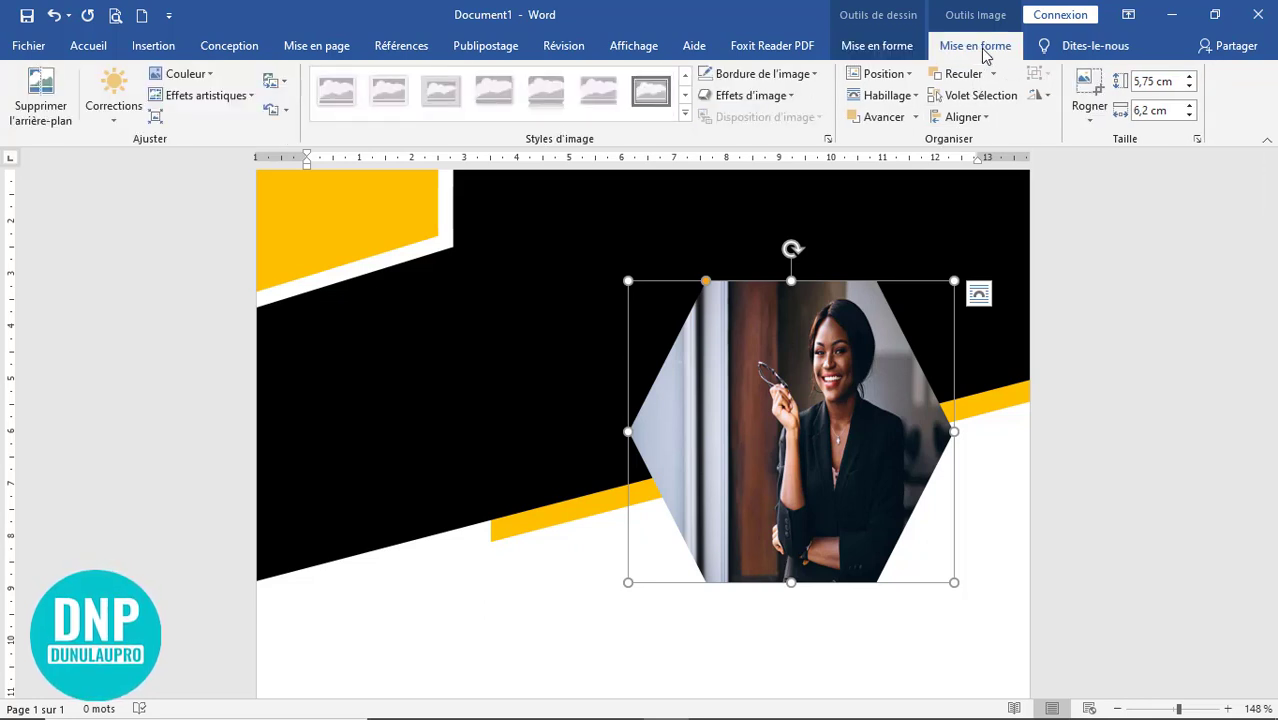
{"action": "left_click", "coordinate": [1091, 116]}
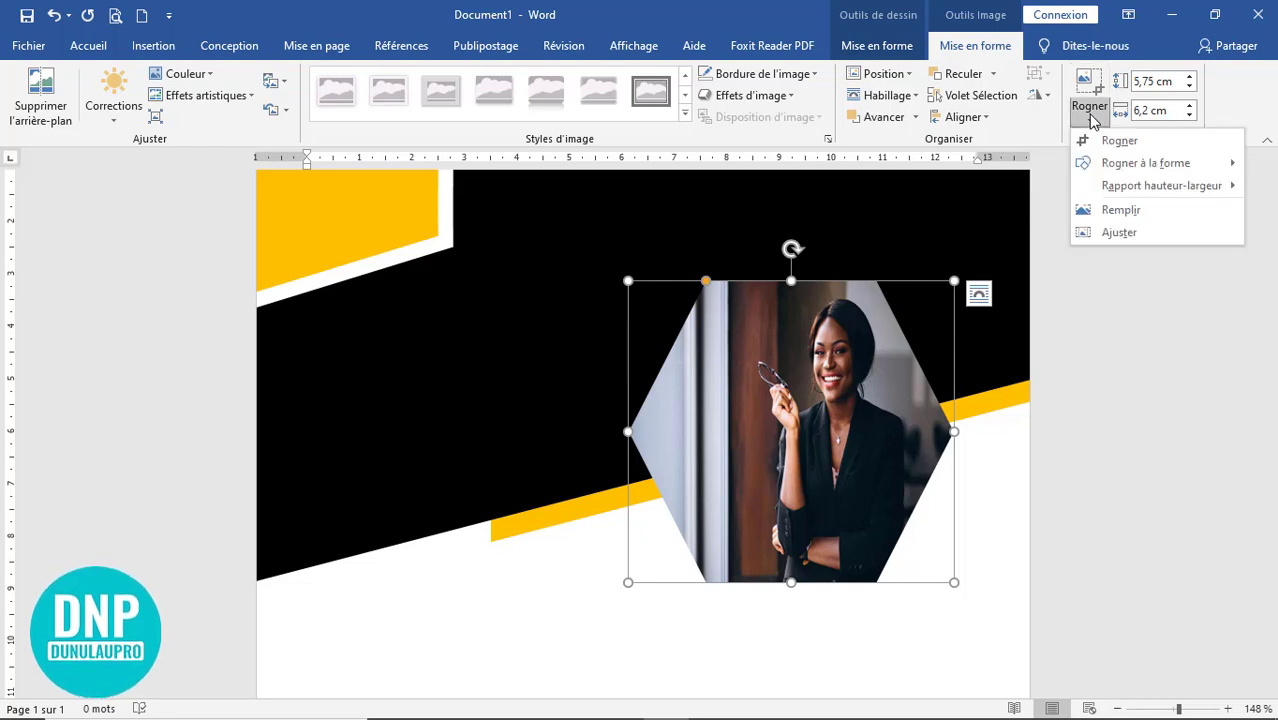
{"action": "left_click", "coordinate": [1120, 212]}
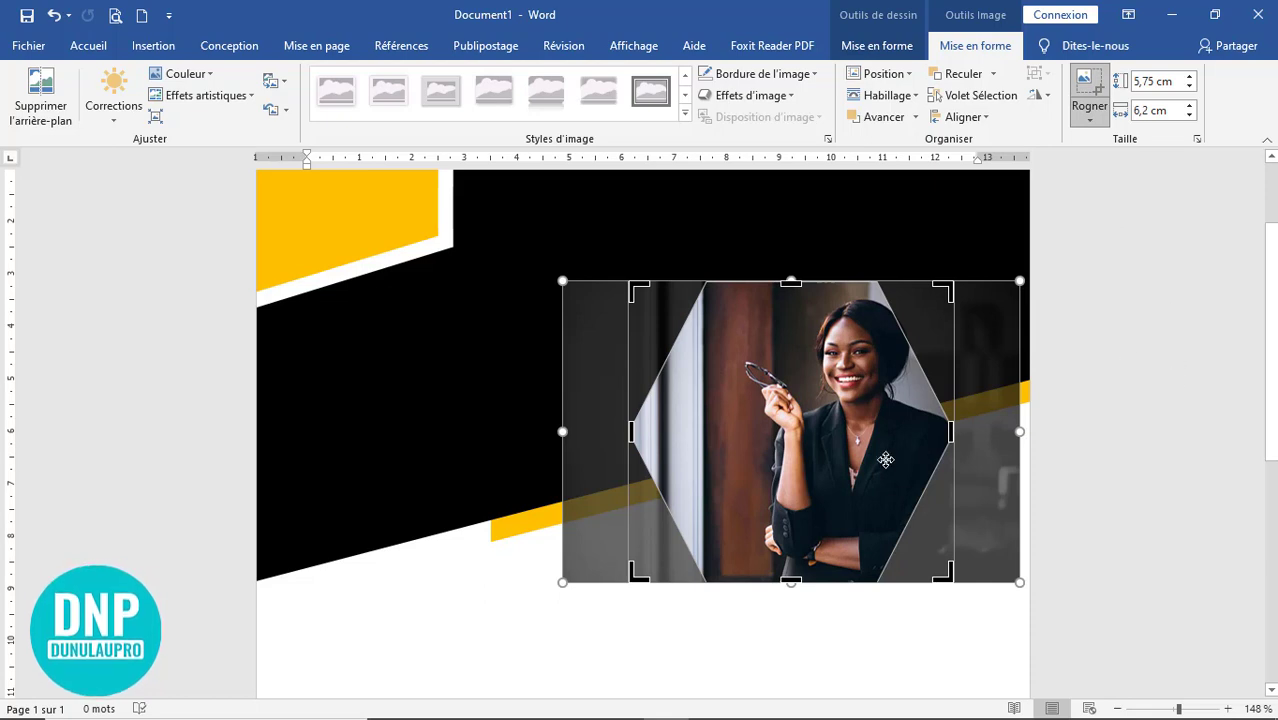
{"action": "left_click_drag", "start_coordinate": [838, 452], "coordinate": [790, 450]}
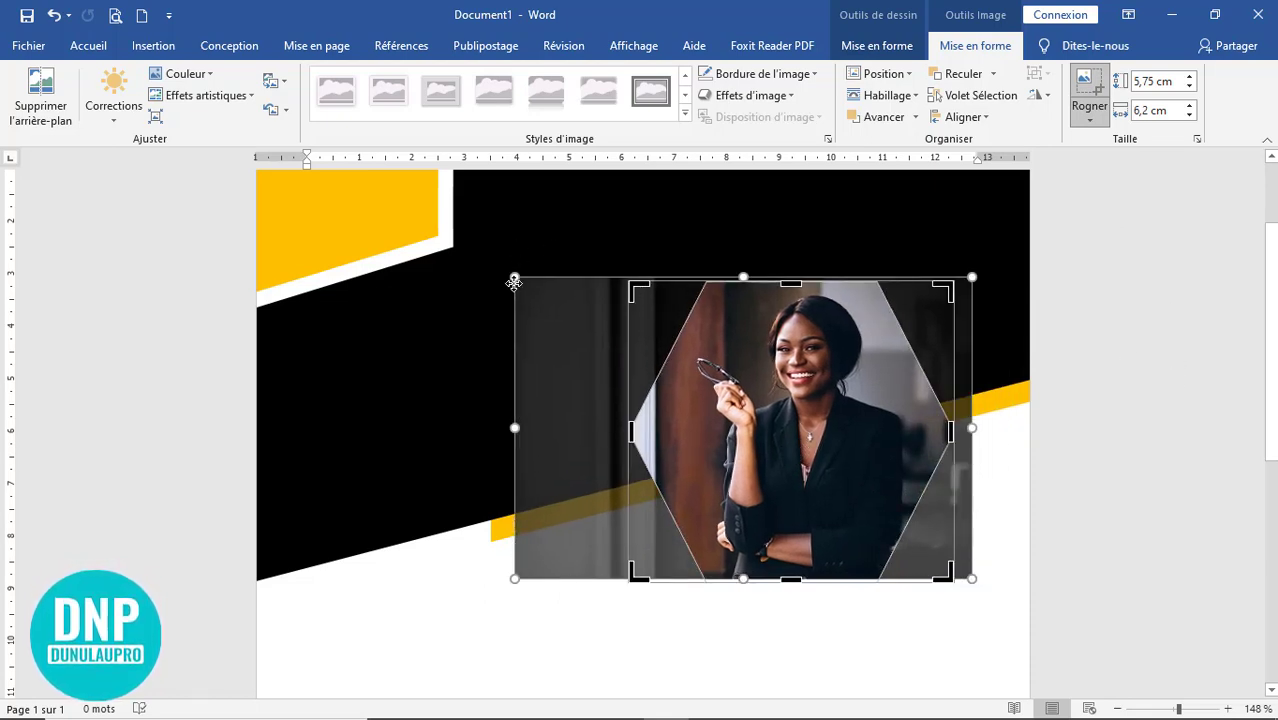
{"action": "mouse_move", "coordinate": [514, 277]}
{"action": "left_mouse_down"}
{"action": "mouse_move", "coordinate": [489, 261]}
{"action": "mouse_move", "coordinate": [505, 265]}
{"action": "left_mouse_up"}
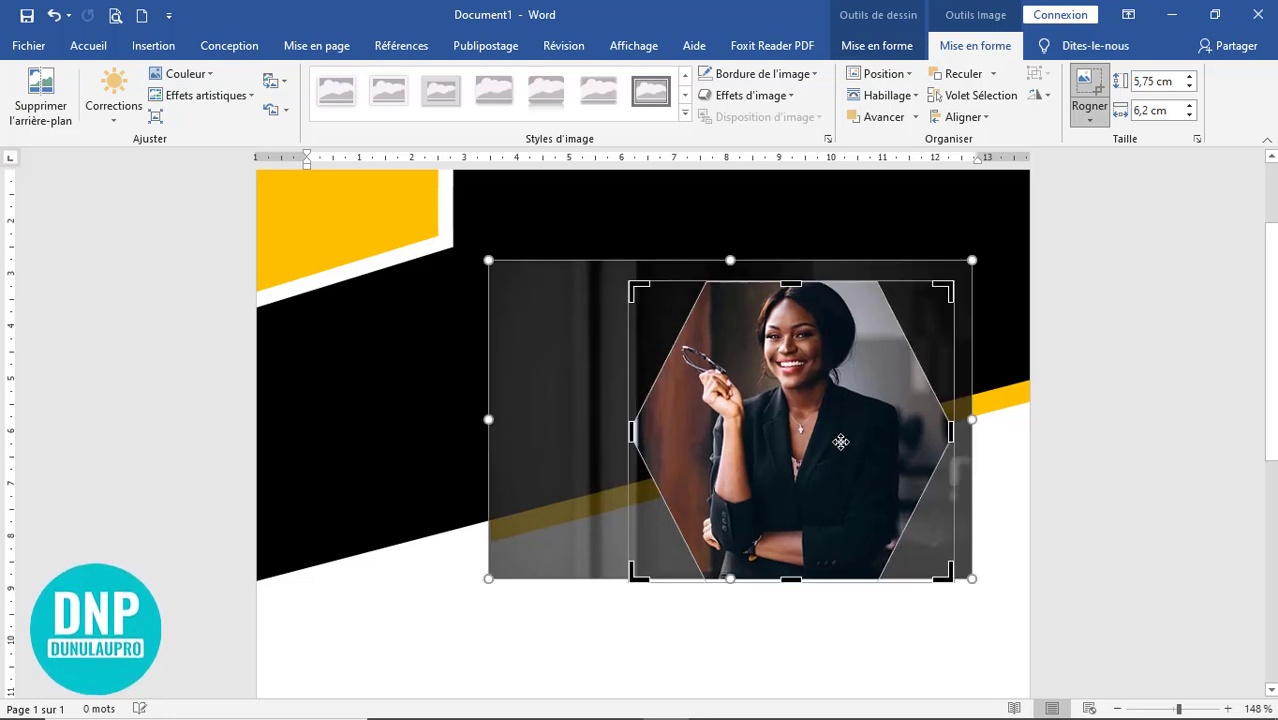
{"action": "left_click_drag", "start_coordinate": [824, 422], "coordinate": [816, 446]}
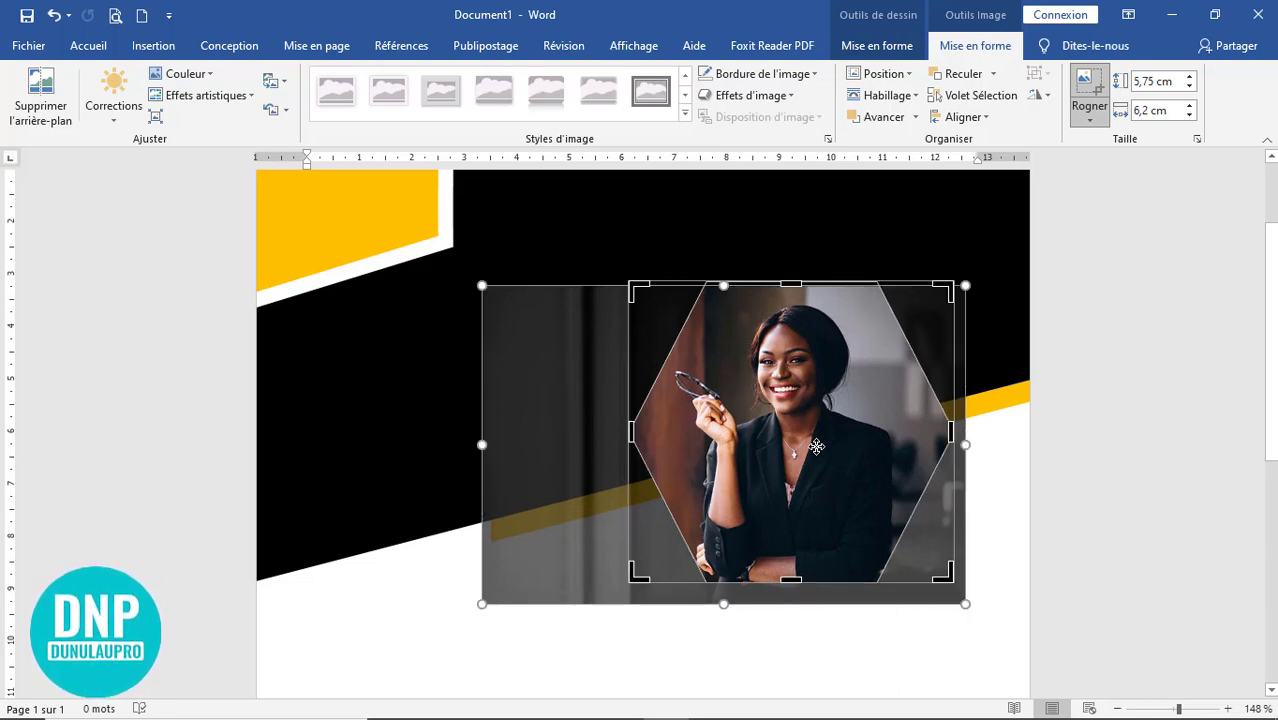
{"action": "left_click", "coordinate": [1097, 88]}
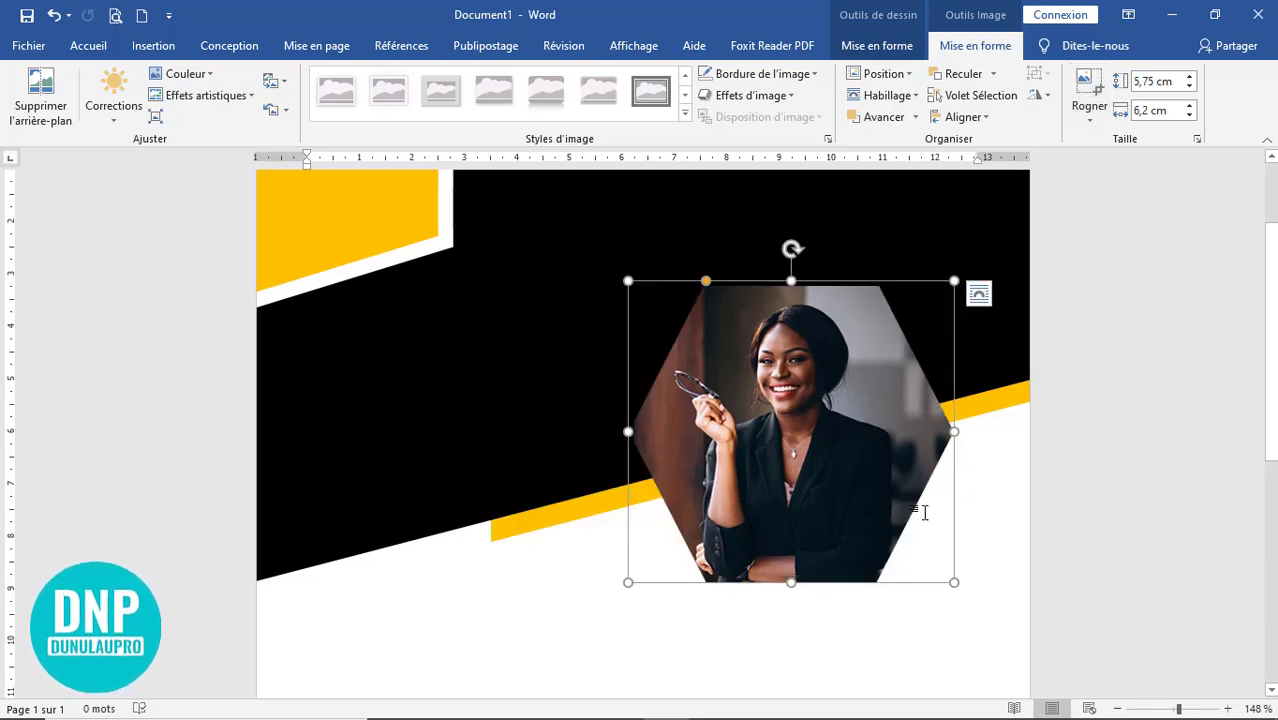
- Give the photo hexagon a white outline with a 6 pt thickness
{"action": "double_click", "coordinate": [800, 437]}
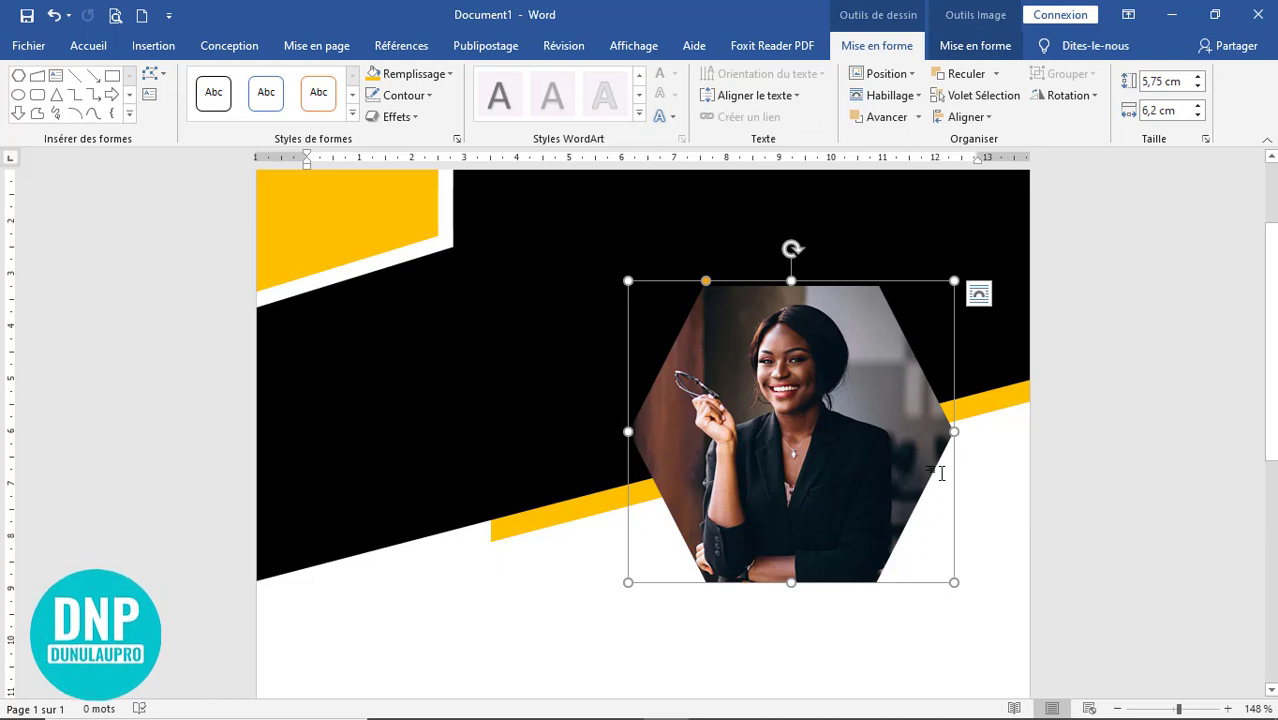
{"action": "left_click", "coordinate": [411, 100]}
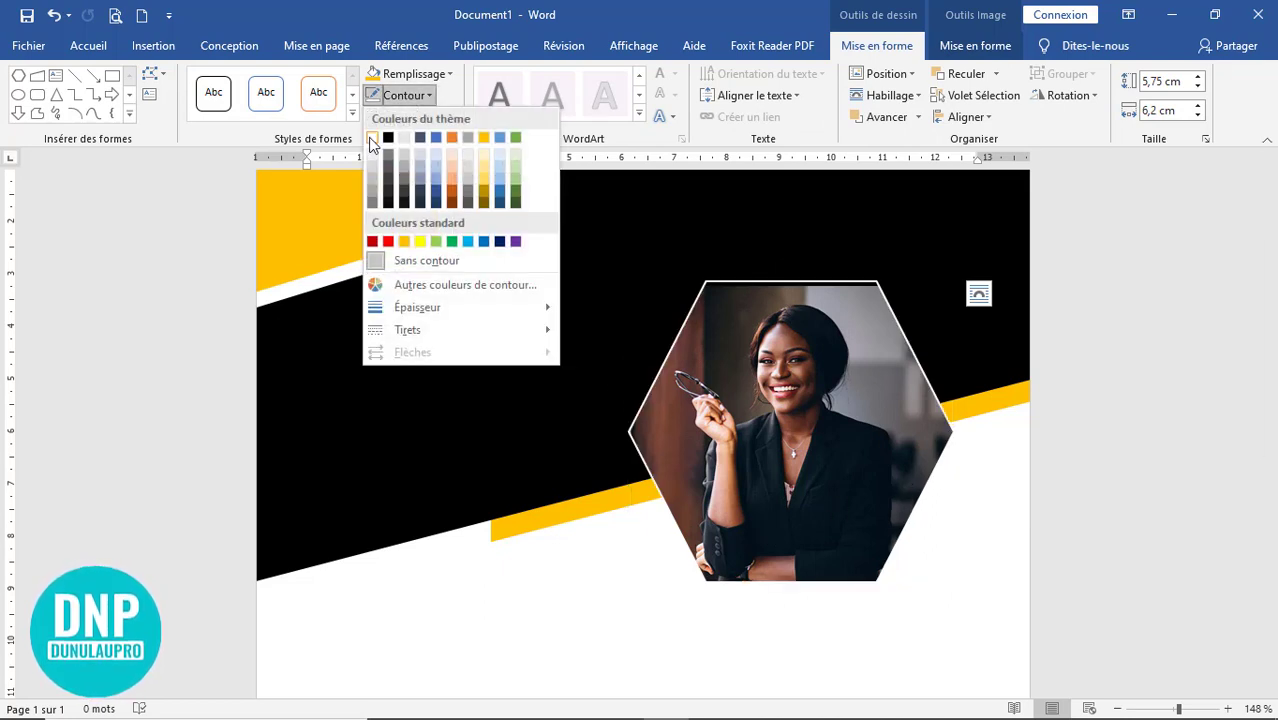
{"action": "left_click", "coordinate": [371, 141]}
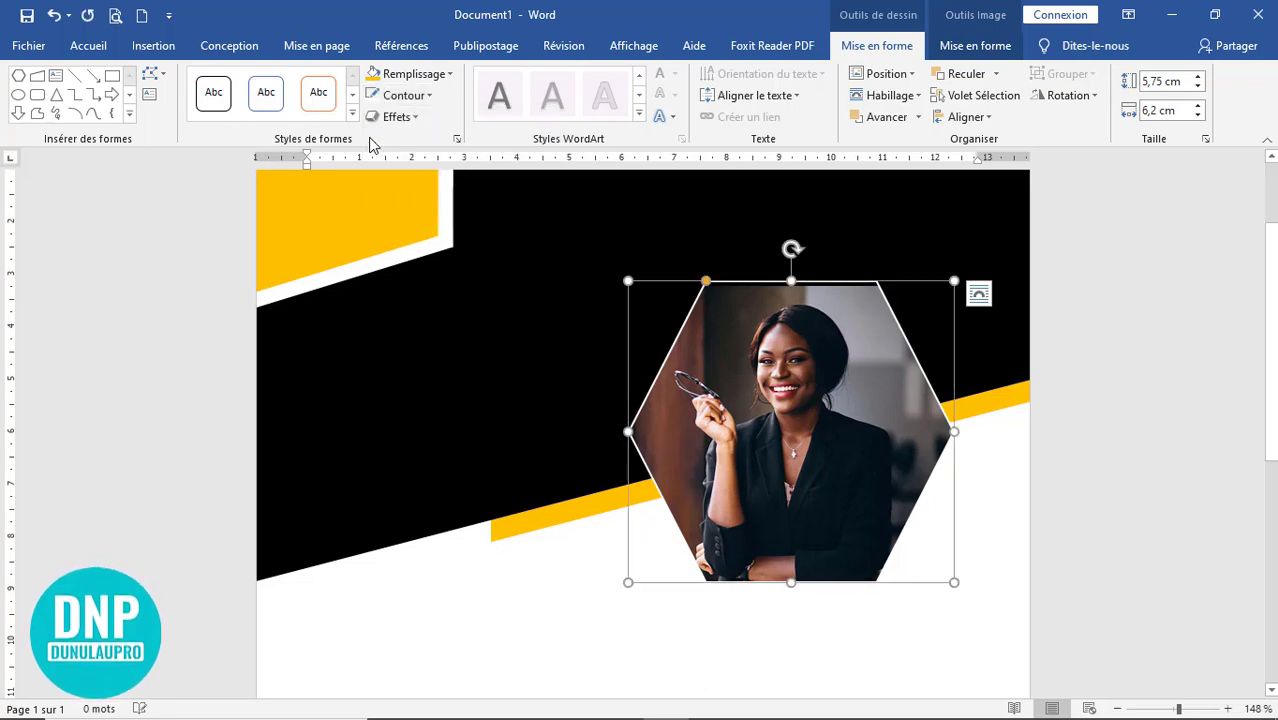
{"action": "left_click", "coordinate": [412, 96]}
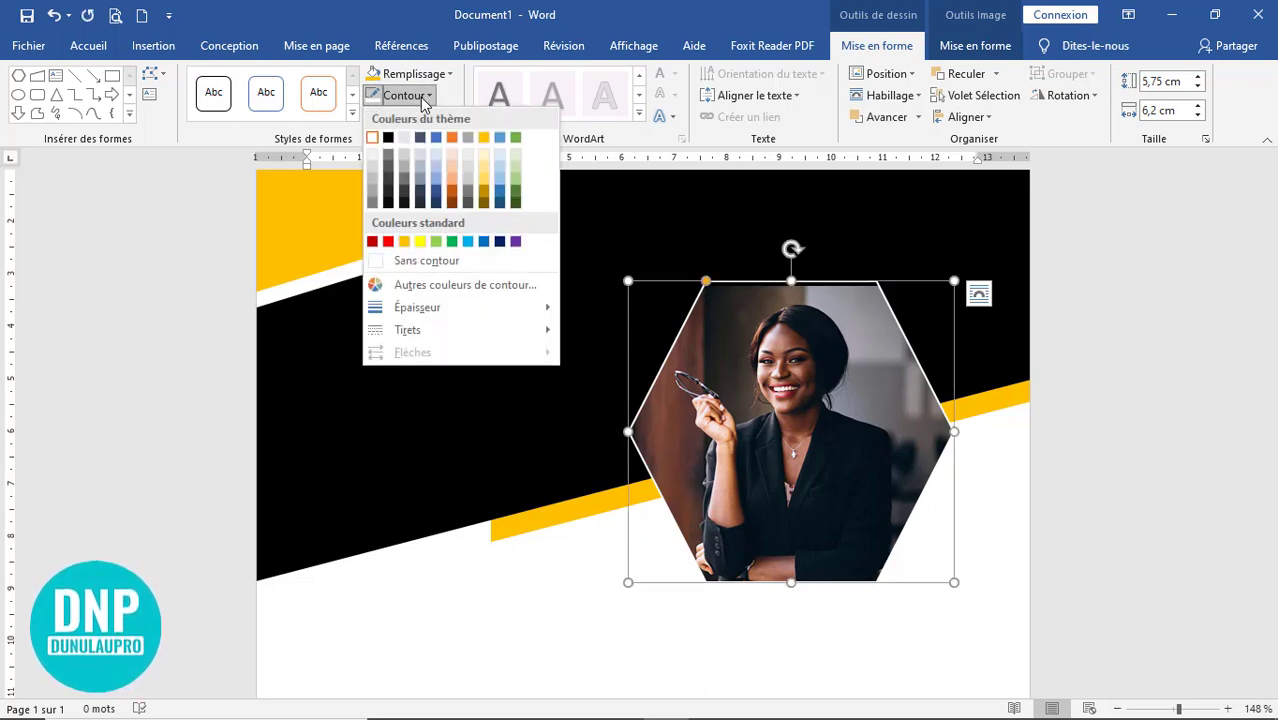
{"action": "mouse_move", "coordinate": [465, 307]}
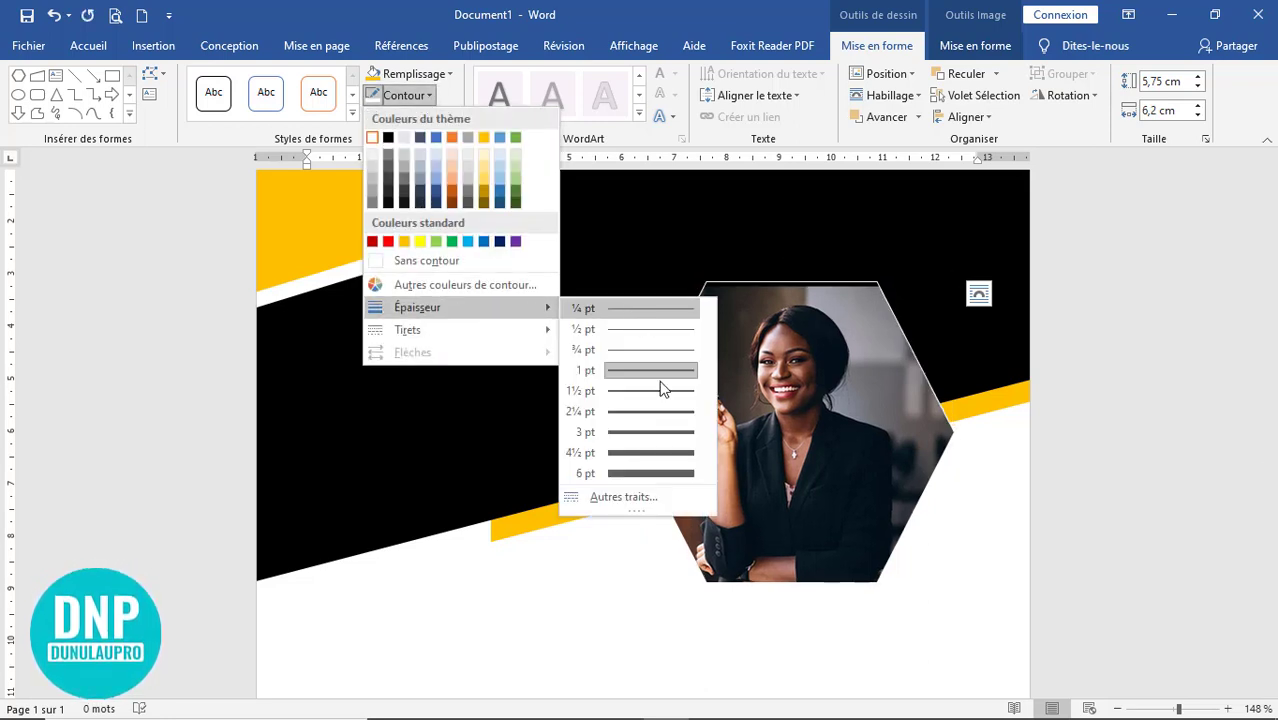
{"action": "left_click", "coordinate": [651, 473]}
{"action": "left_click", "coordinate": [745, 665]}
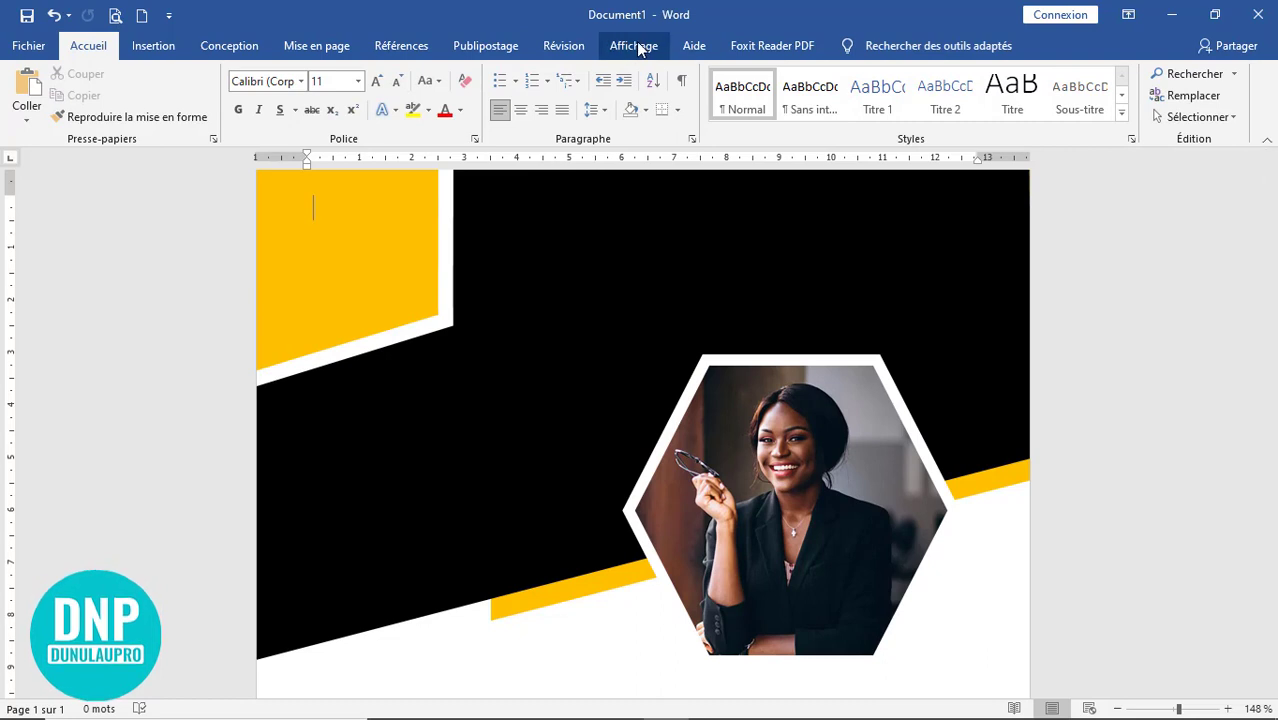
- Draw a closed triangle about 1.91 cm high in the page's bottom-right corner and widen it to about 6.44 cm
{"action": "left_click", "coordinate": [638, 47]}
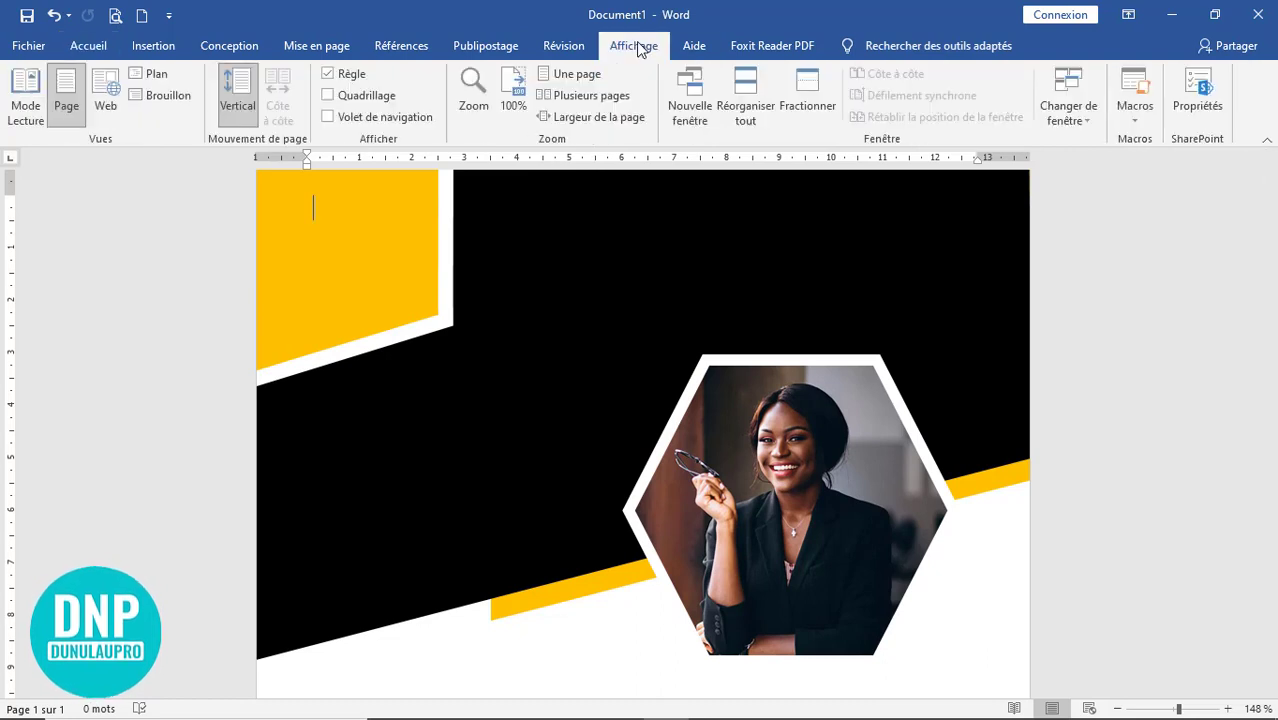
{"action": "left_click", "coordinate": [576, 75]}
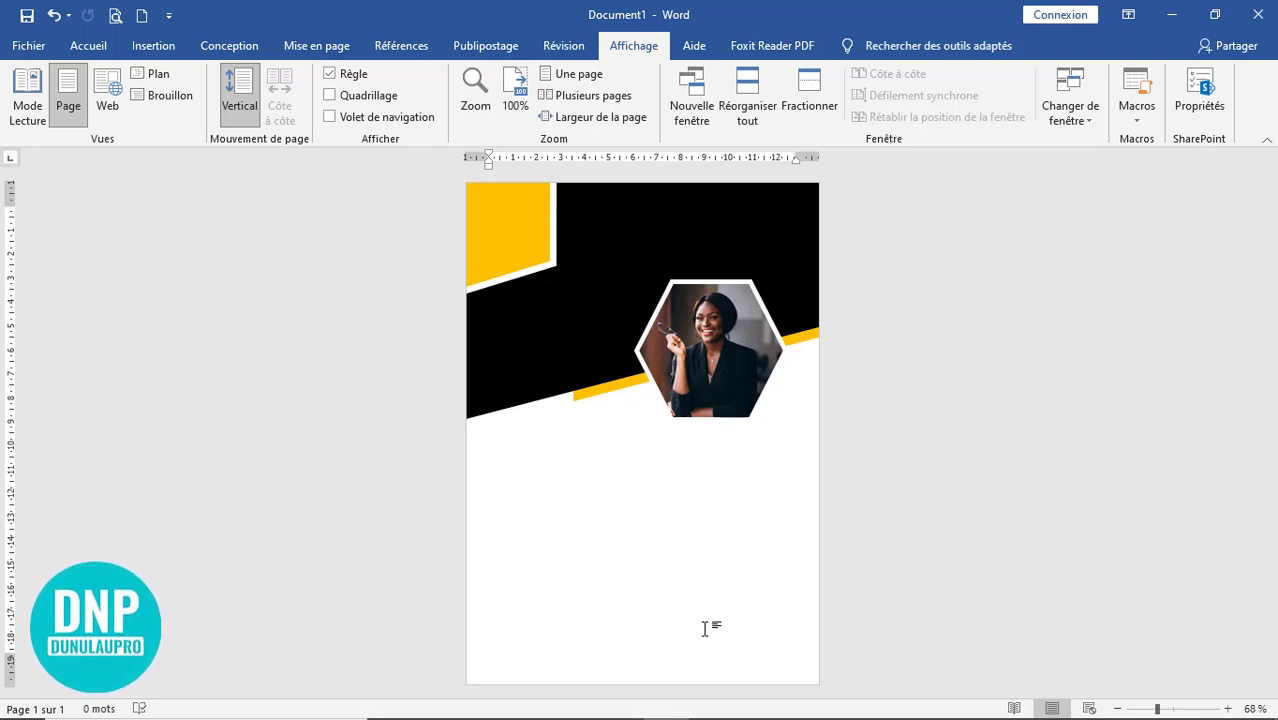
{"action": "scroll", "coordinate": [847, 585], "scroll_direction": "down", "scroll_amount": 3}
{"action": "scroll", "coordinate": [847, 585], "scroll_direction": "up", "scroll_amount": 9}
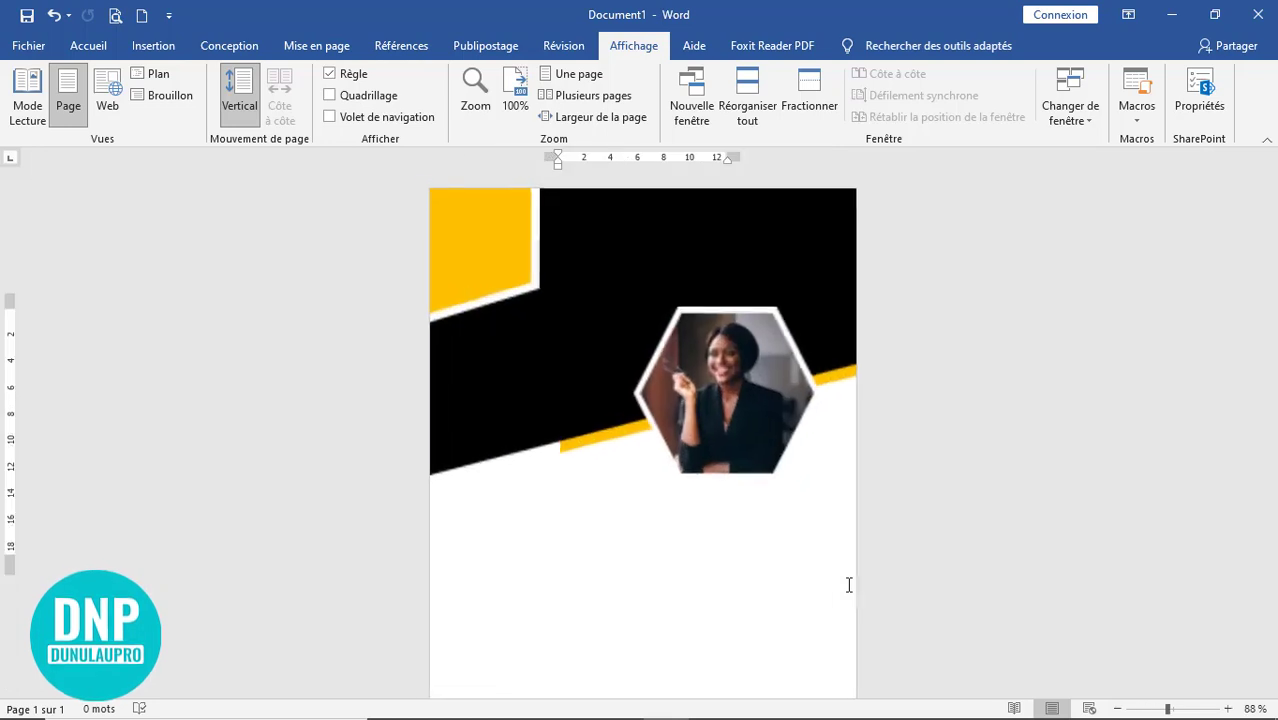
{"action": "scroll", "coordinate": [850, 582], "scroll_direction": "down", "scroll_amount": 8}
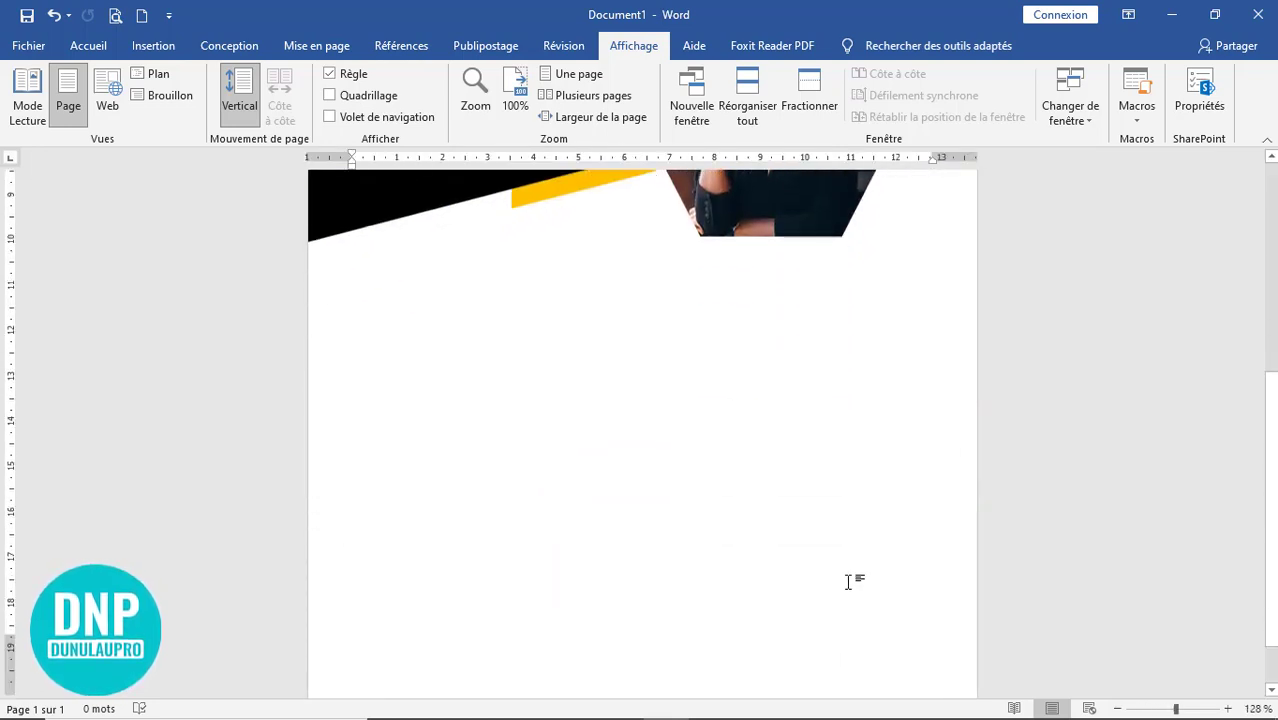
{"action": "left_click", "coordinate": [151, 47]}
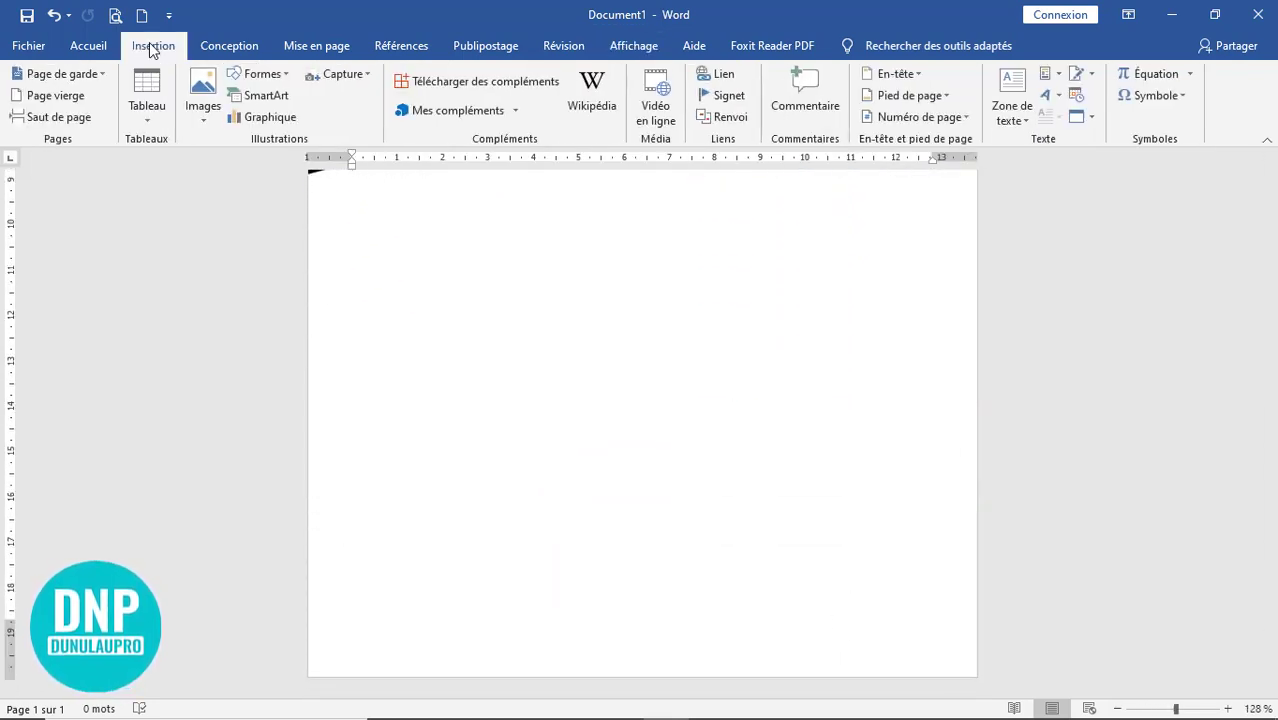
{"action": "left_click", "coordinate": [264, 75]}
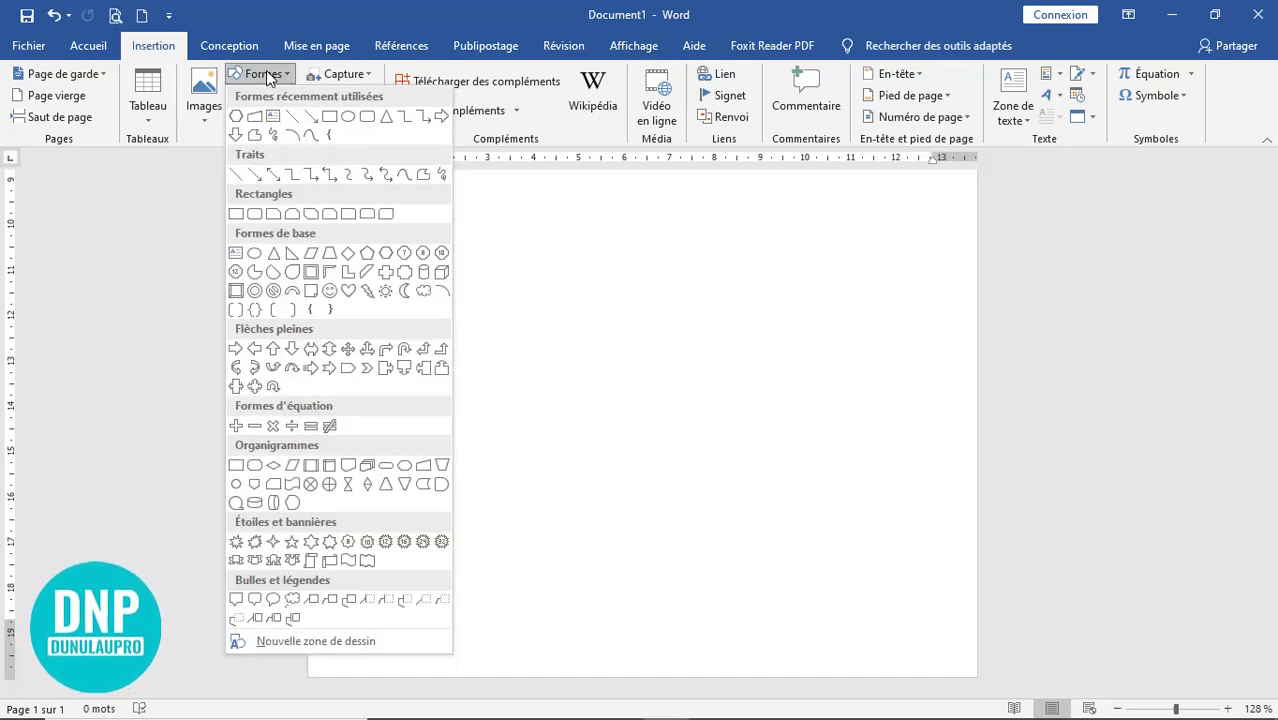
{"action": "left_click", "coordinate": [311, 138]}
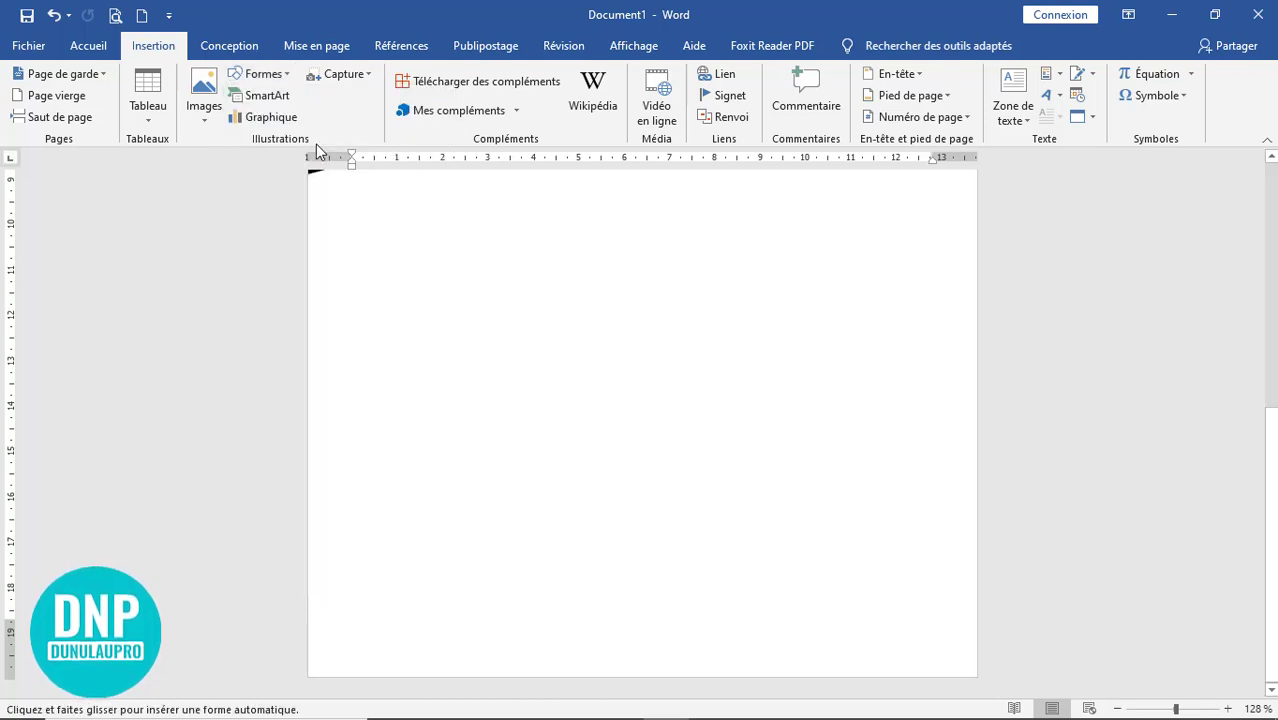
{"action": "left_click", "coordinate": [671, 677]}
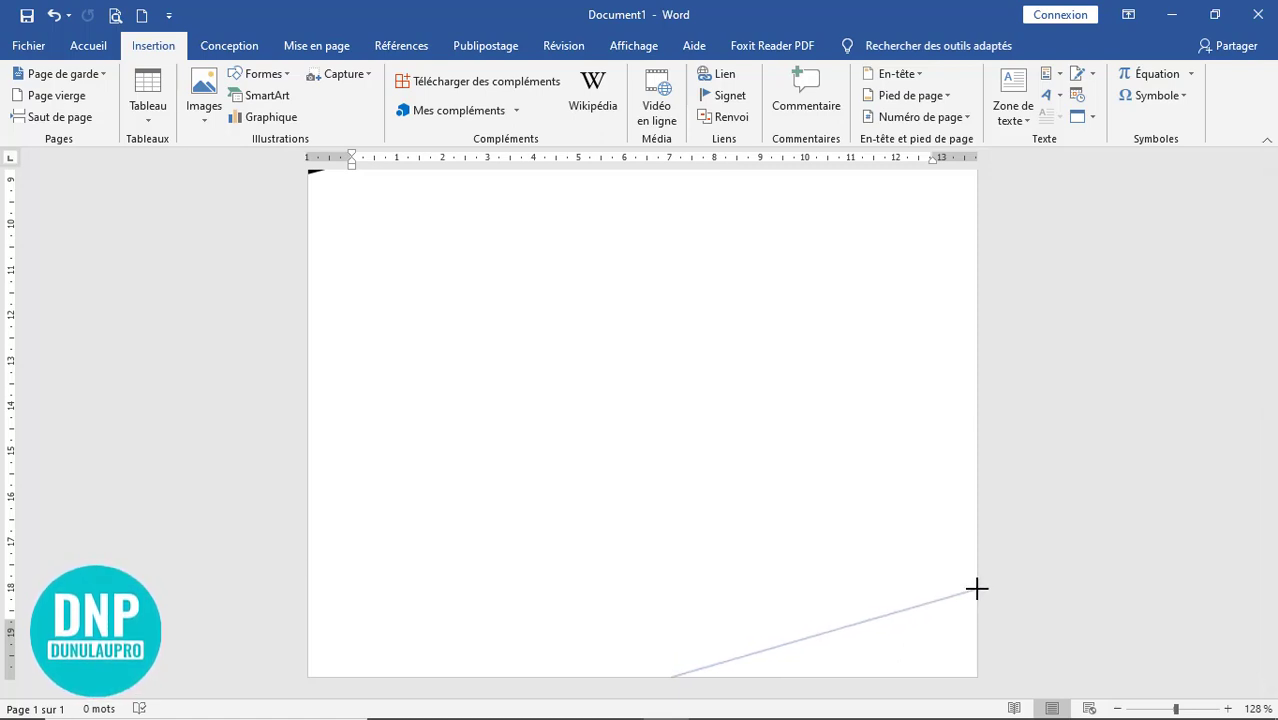
{"action": "scroll", "coordinate": [973, 608], "scroll_direction": "down", "scroll_amount": 6}
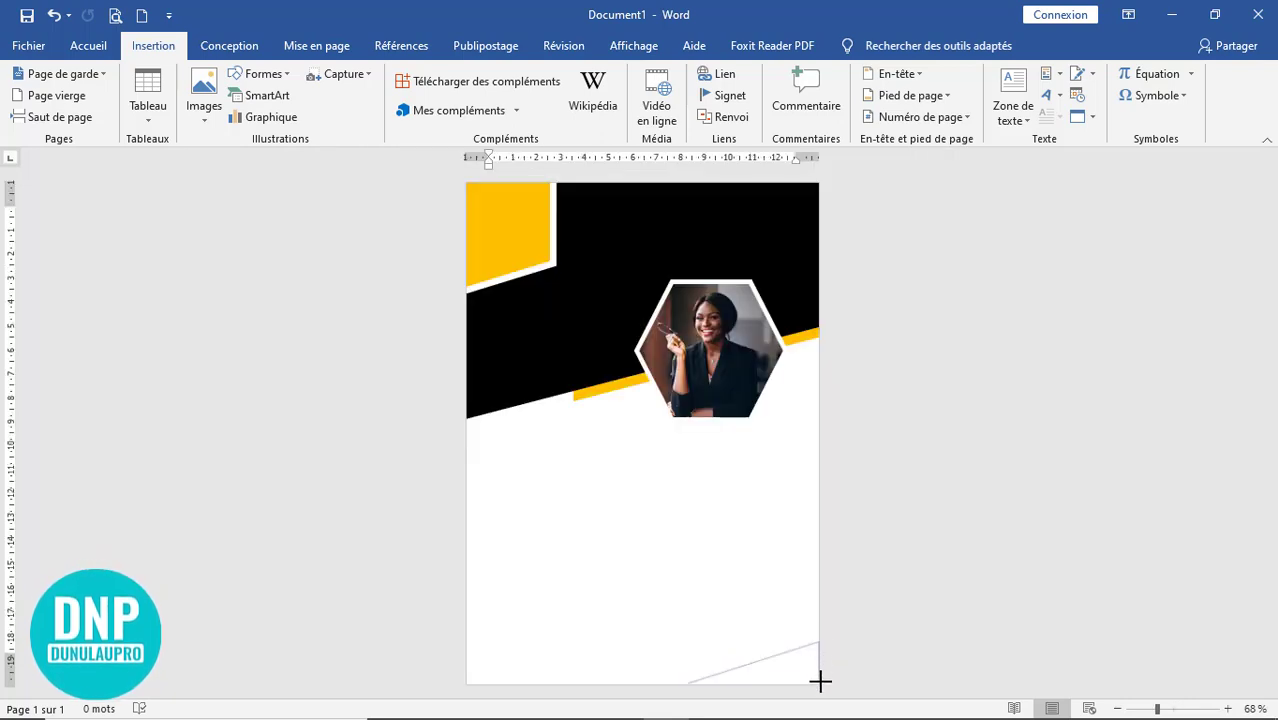
{"action": "left_click", "coordinate": [818, 686]}
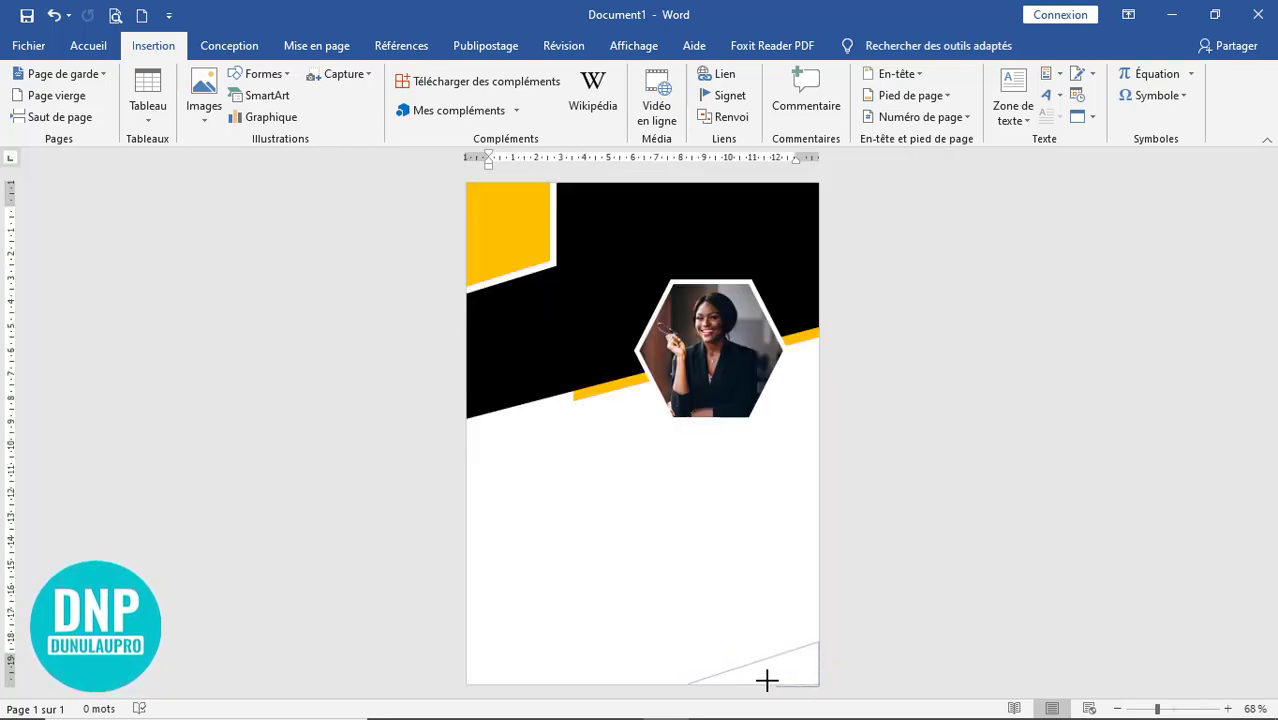
{"action": "double_click", "coordinate": [685, 684]}
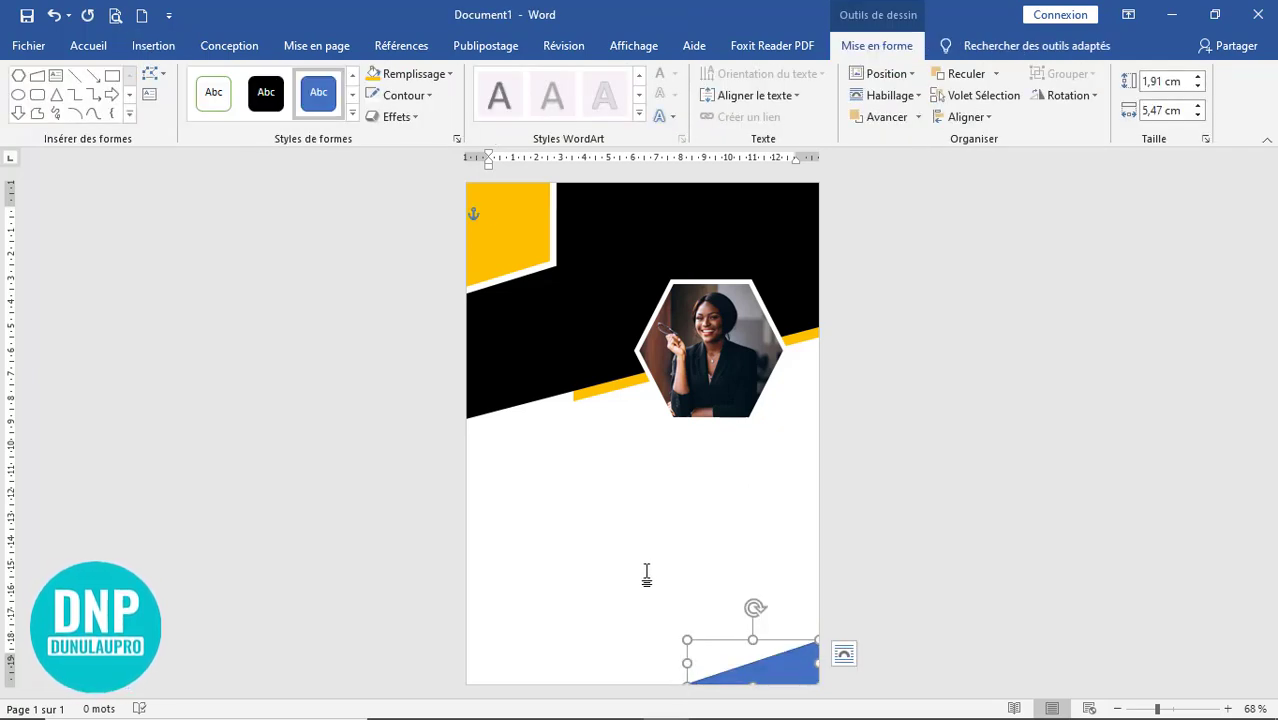
{"action": "scroll", "coordinate": [1076, 559], "scroll_direction": "down", "scroll_amount": 1, "text": "ctrl"}
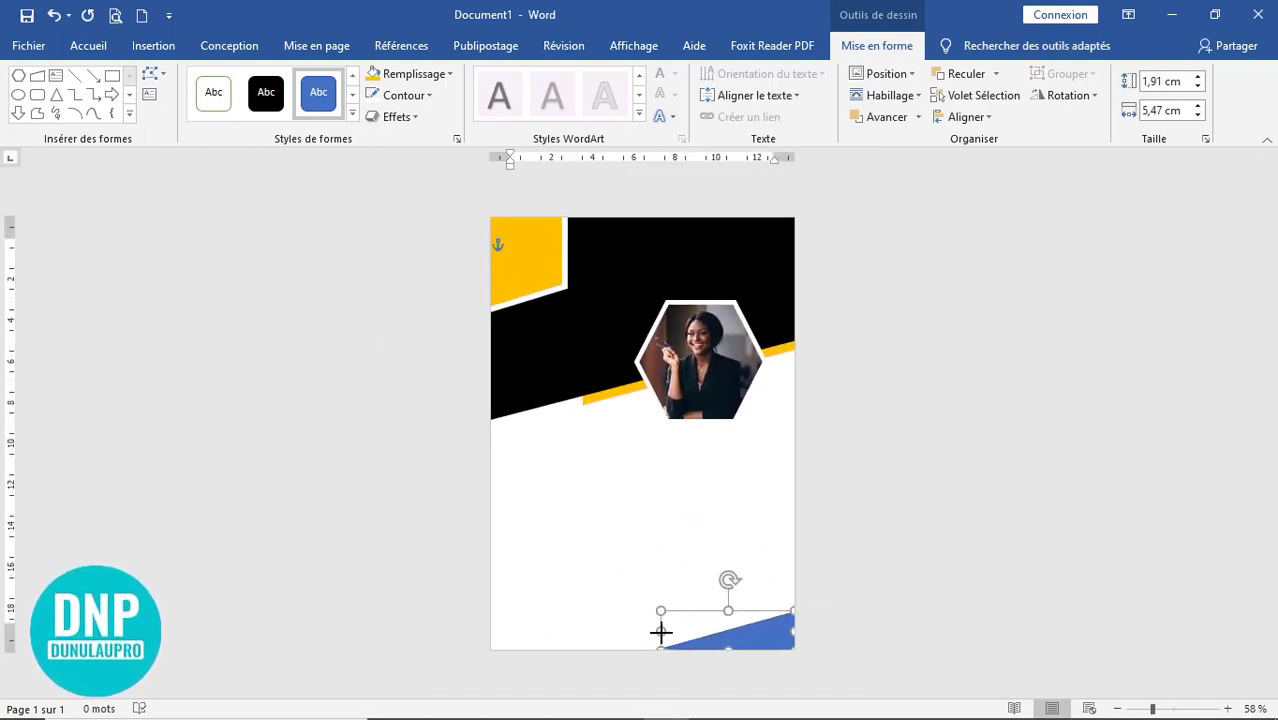
{"action": "left_click_drag", "start_coordinate": [681, 632], "coordinate": [661, 632]}
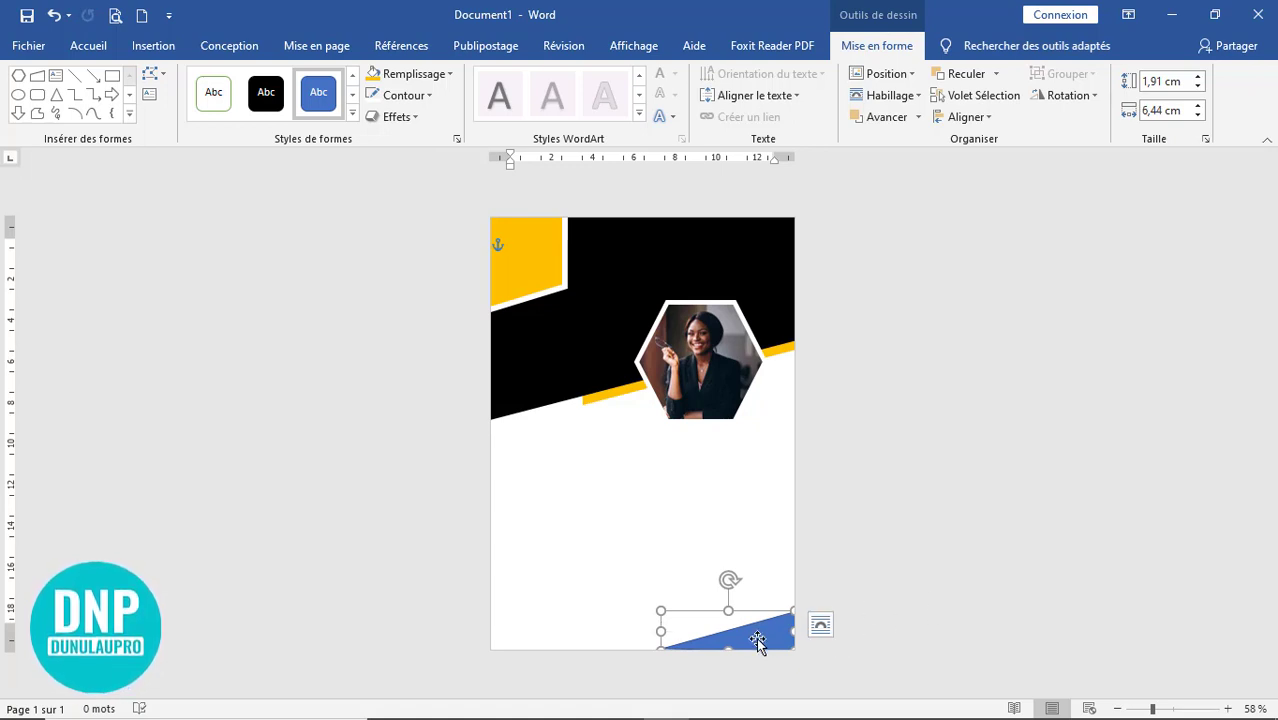
- Fill the bottom-right triangle with black without an outline and nudge it slightly down
{"action": "left_click", "coordinate": [414, 75]}
{"action": "left_click", "coordinate": [388, 116]}
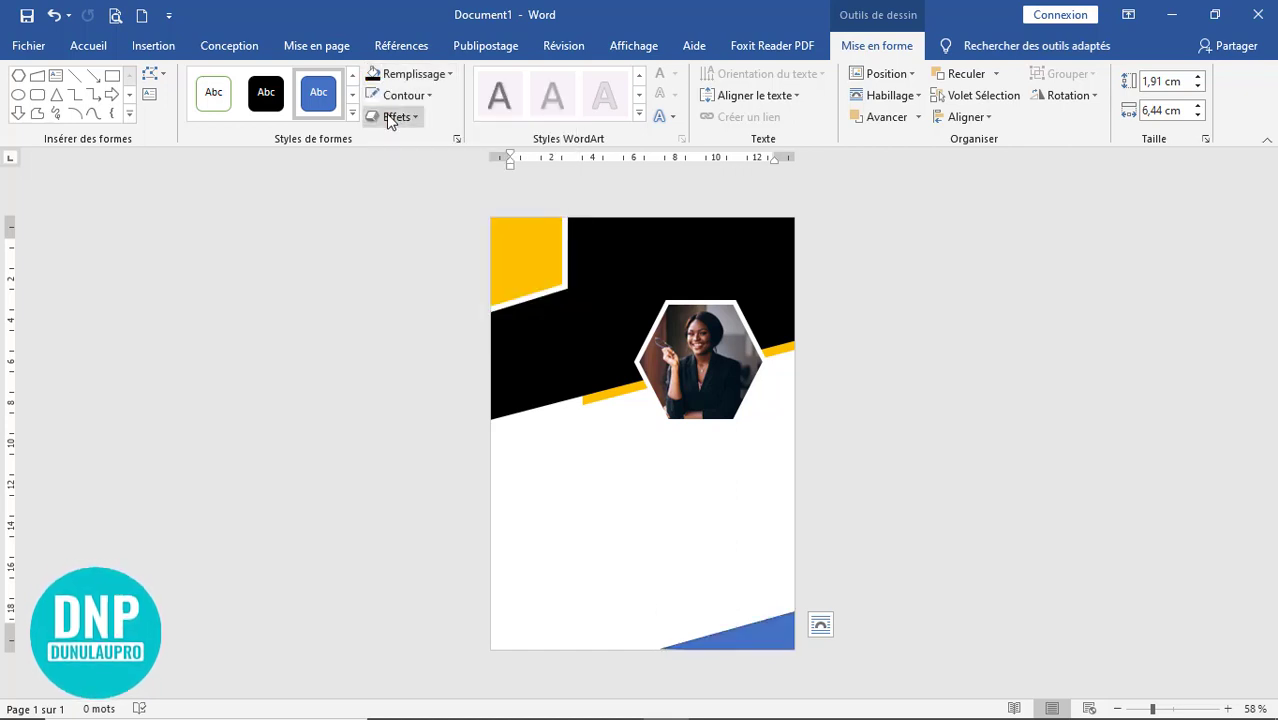
{"action": "left_click", "coordinate": [395, 96]}
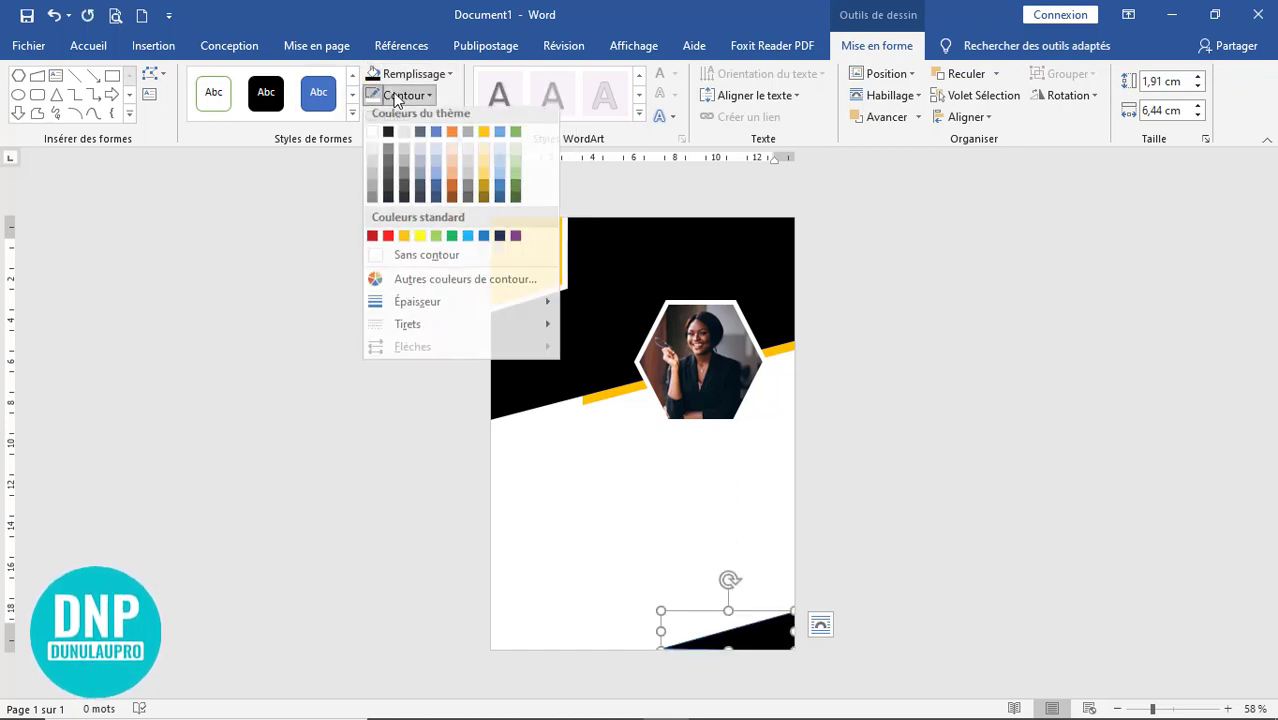
{"action": "left_click", "coordinate": [414, 257]}
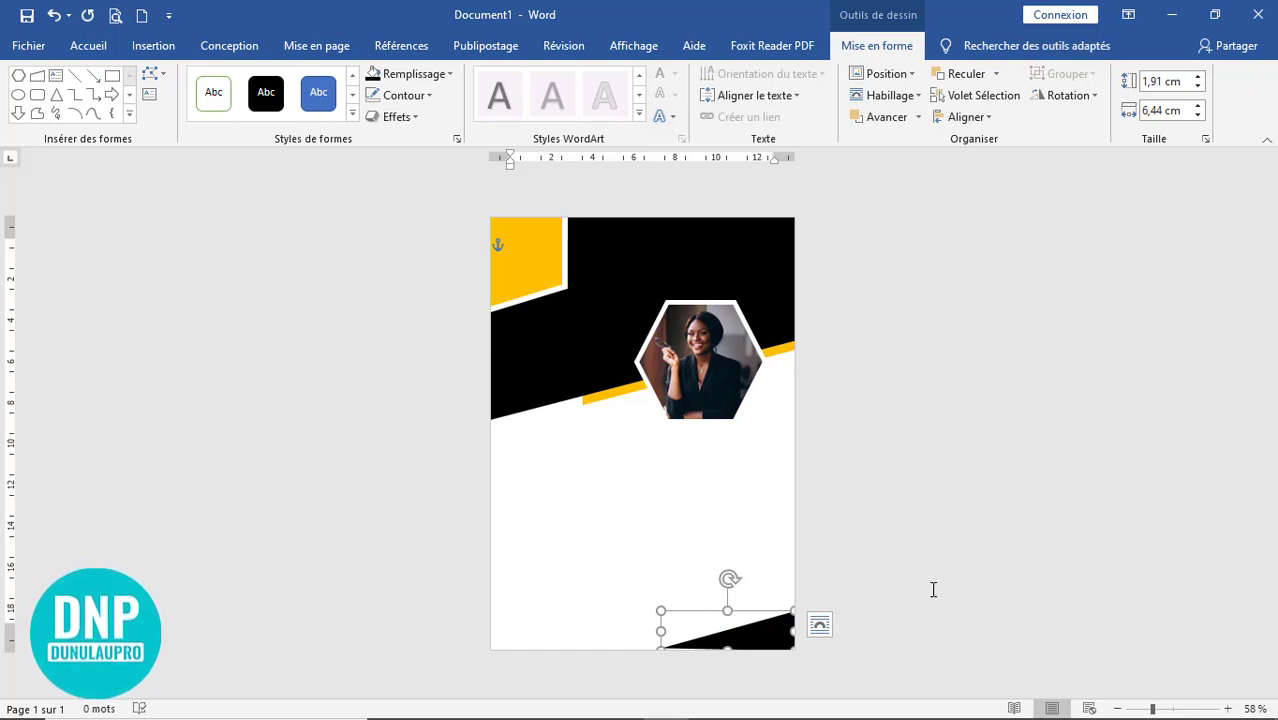
{"action": "key", "text": "Down"}
{"action": "key", "text": "Down"}
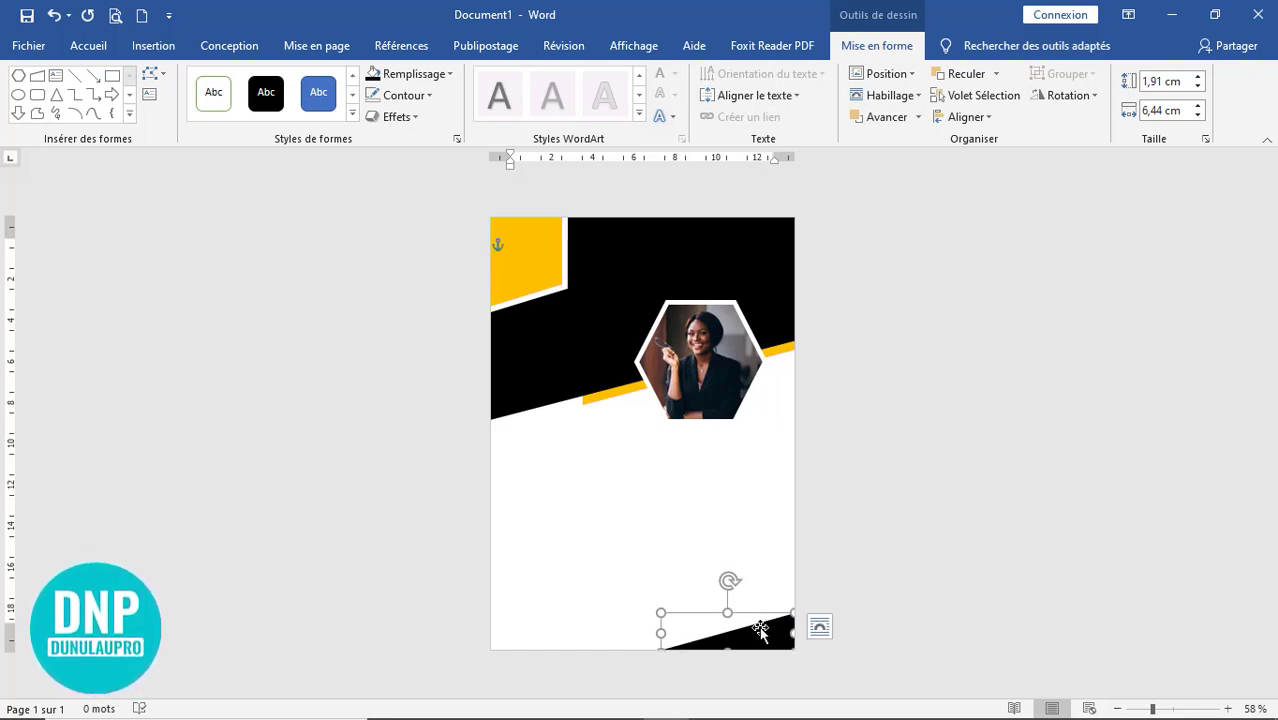
- Duplicate the black corner triangle and shift the copy slightly up and to the left of the original
{"action": "left_click", "coordinate": [87, 47]}
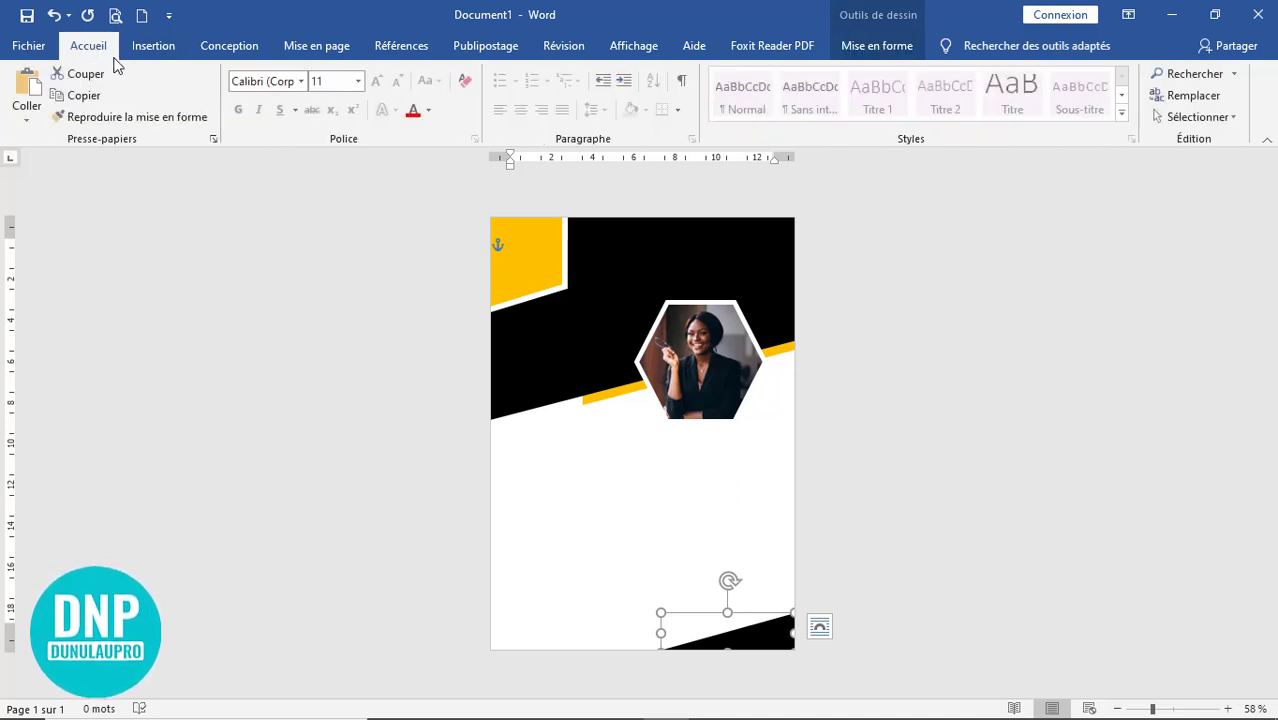
{"action": "left_click", "coordinate": [26, 86]}
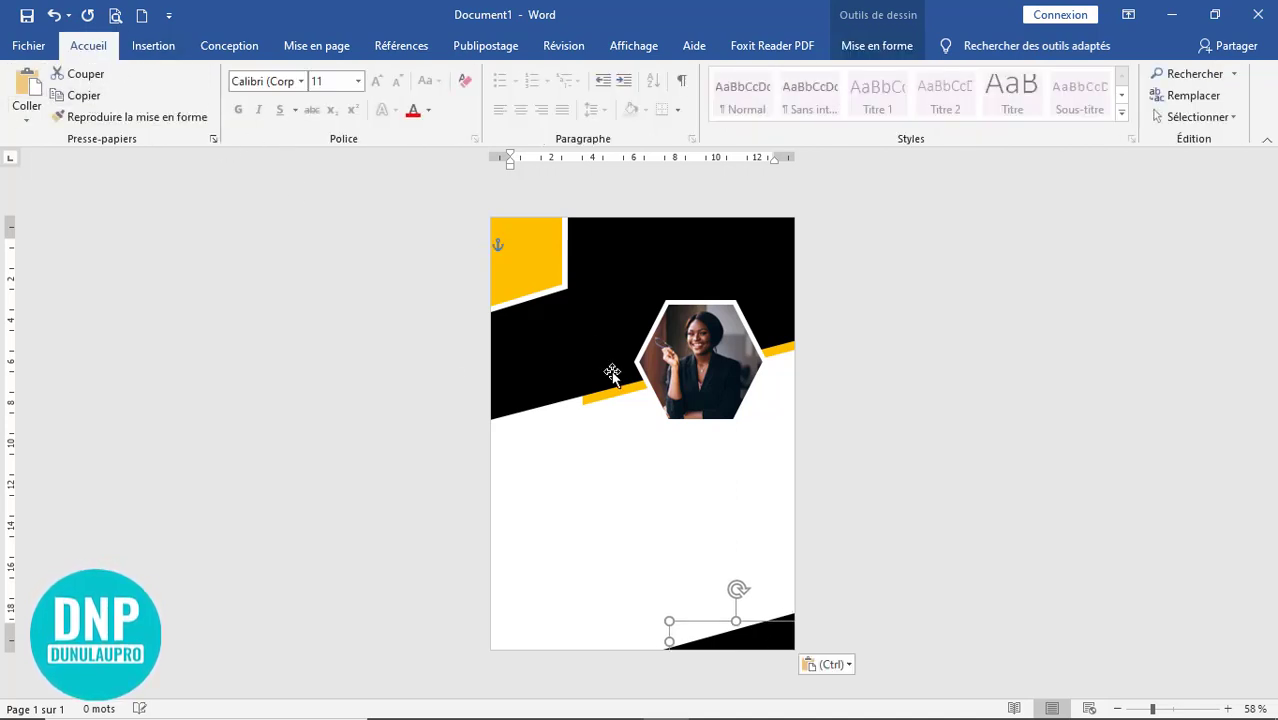
{"action": "left_click", "coordinate": [704, 630]}
{"action": "left_click", "coordinate": [752, 639]}
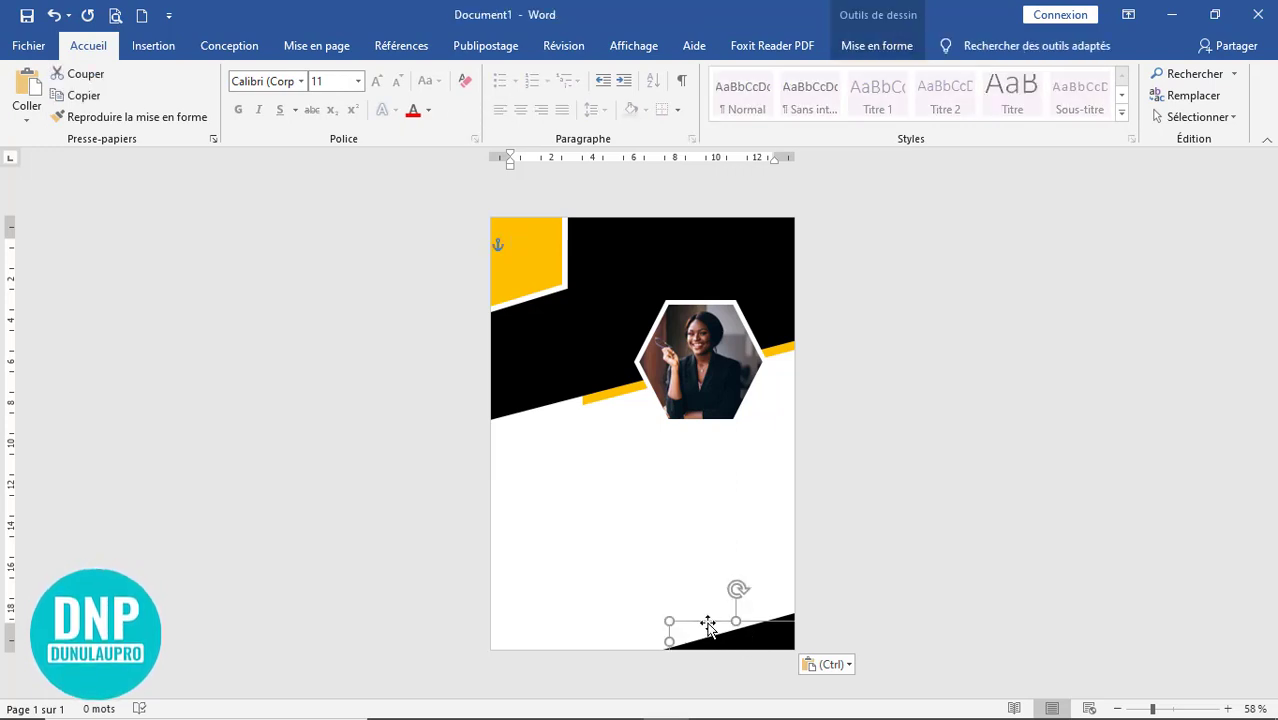
{"action": "left_click_drag", "start_coordinate": [707, 624], "coordinate": [677, 611]}
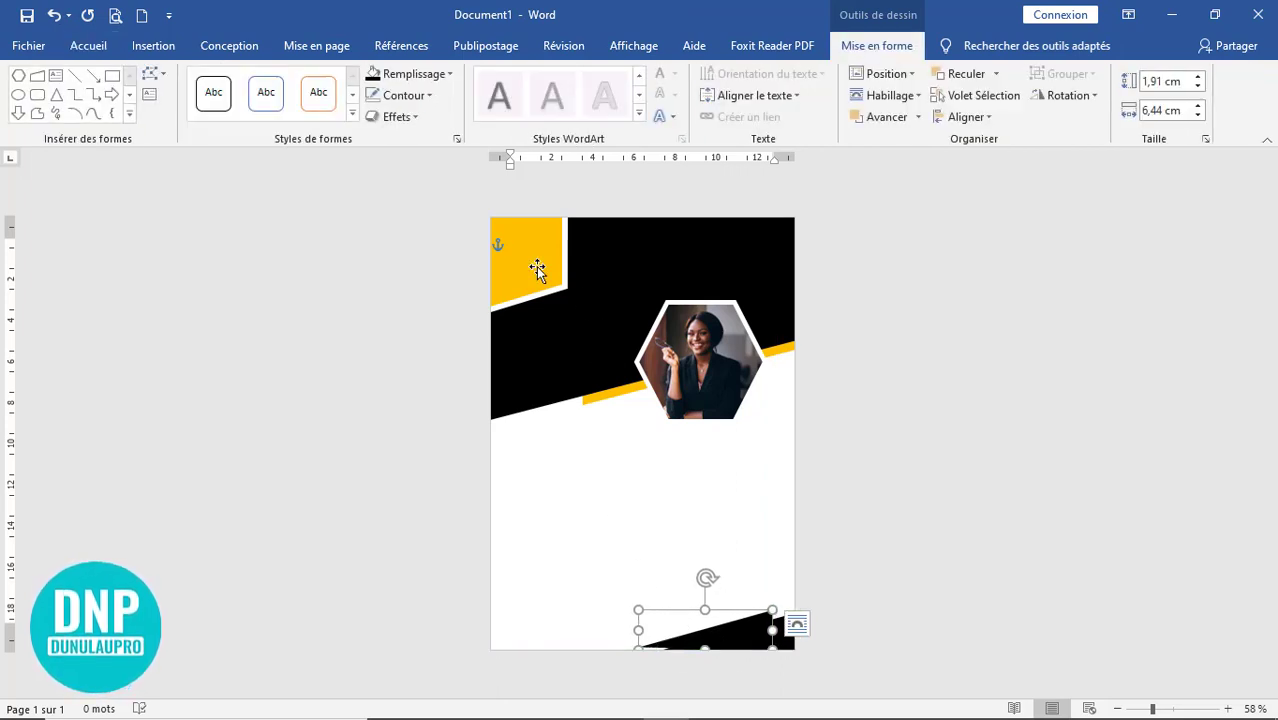
- Fill the upper copy of the corner triangle with yellow and enlarge it to about 7.25 cm wide and 2.19 cm high
{"action": "left_click", "coordinate": [404, 76]}
{"action": "left_click", "coordinate": [404, 221]}
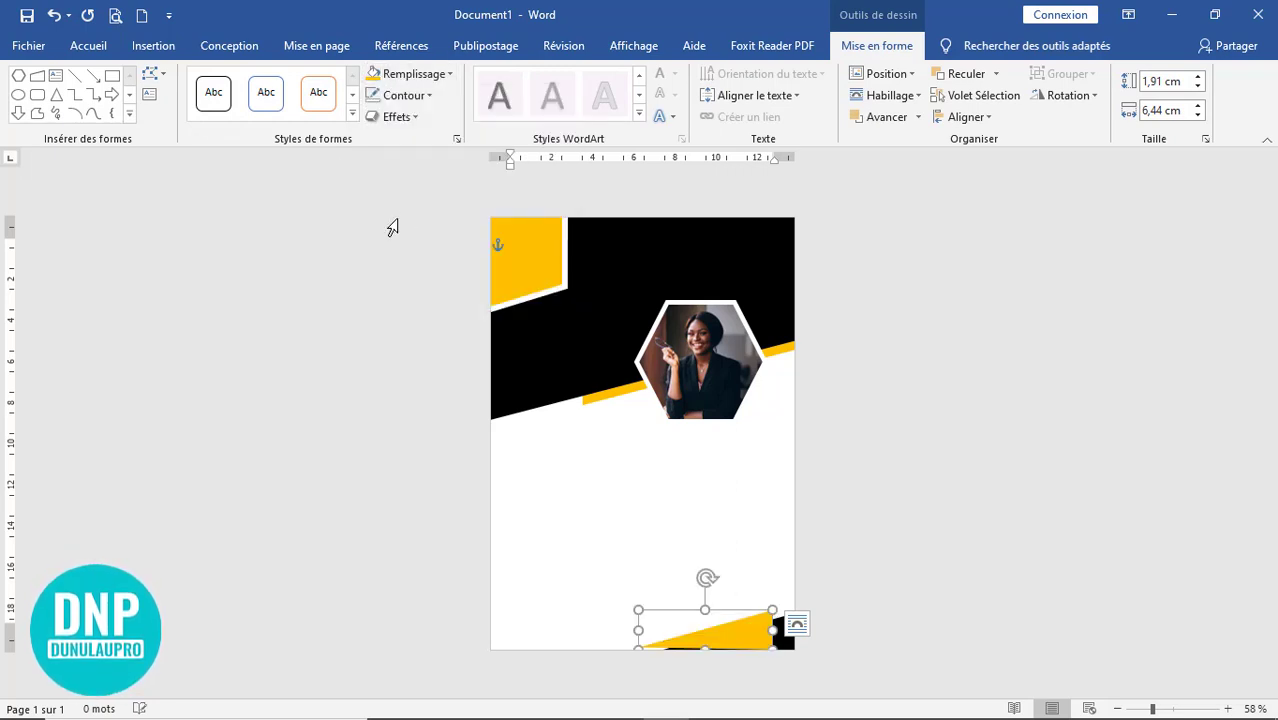
{"action": "left_click_drag", "start_coordinate": [655, 622], "coordinate": [705, 629]}
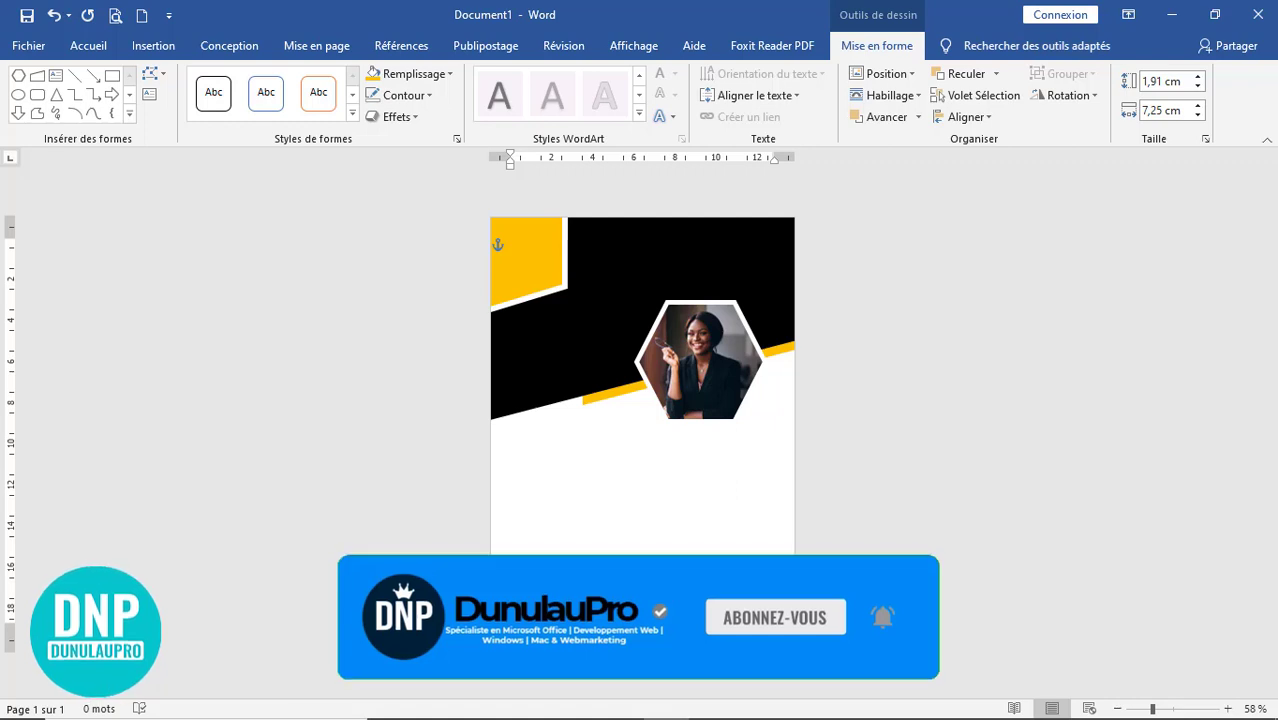
{"action": "left_click_drag", "start_coordinate": [695, 612], "coordinate": [695, 609]}
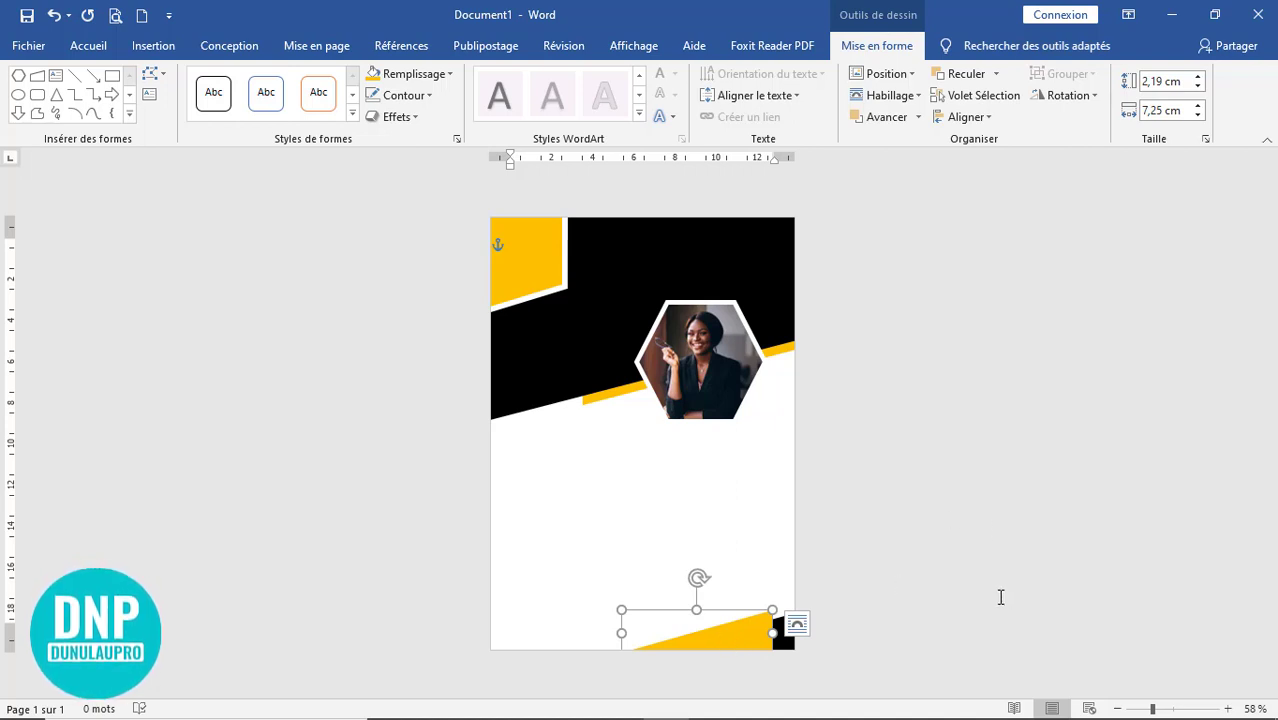
- Send the yellow corner triangle to the back, behind the black one
{"action": "scroll", "coordinate": [1000, 597], "scroll_direction": "up", "scroll_amount": 3}
{"action": "scroll", "coordinate": [1000, 597], "scroll_direction": "down", "scroll_amount": 5}
{"action": "scroll", "coordinate": [999, 594], "scroll_direction": "up", "scroll_amount": 5}
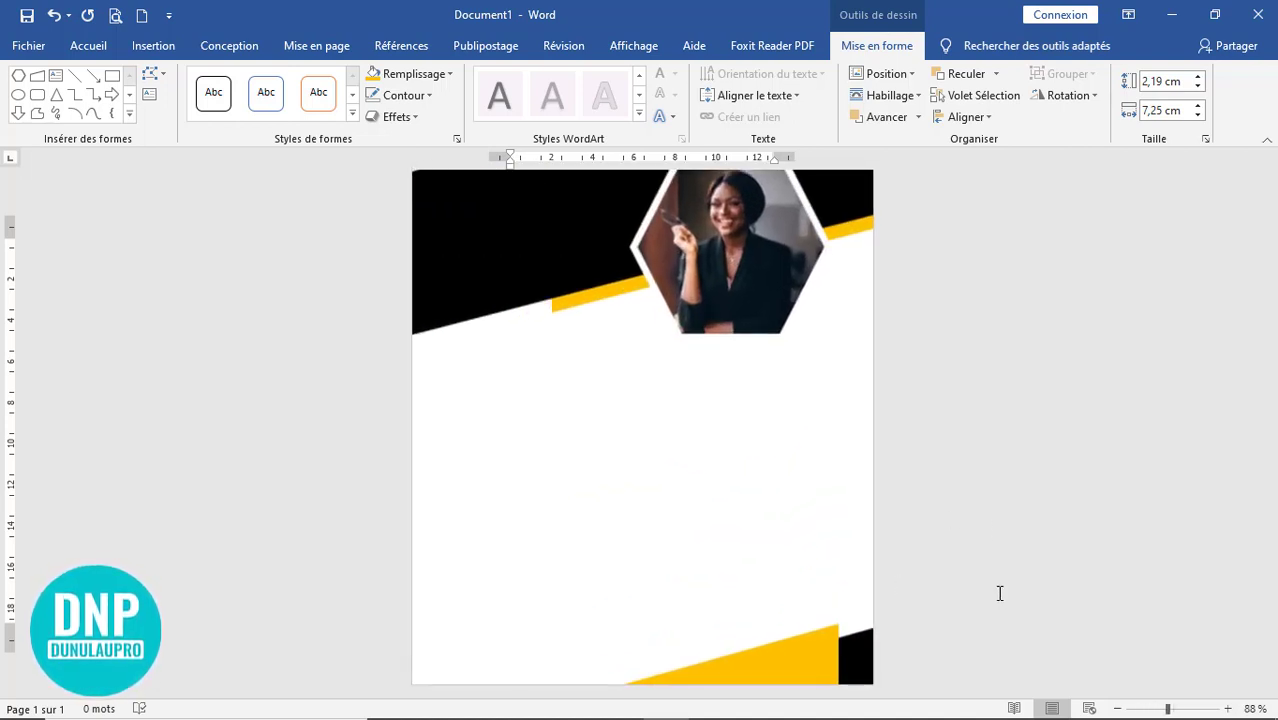
{"action": "scroll", "coordinate": [999, 594], "scroll_direction": "up", "scroll_amount": 2}
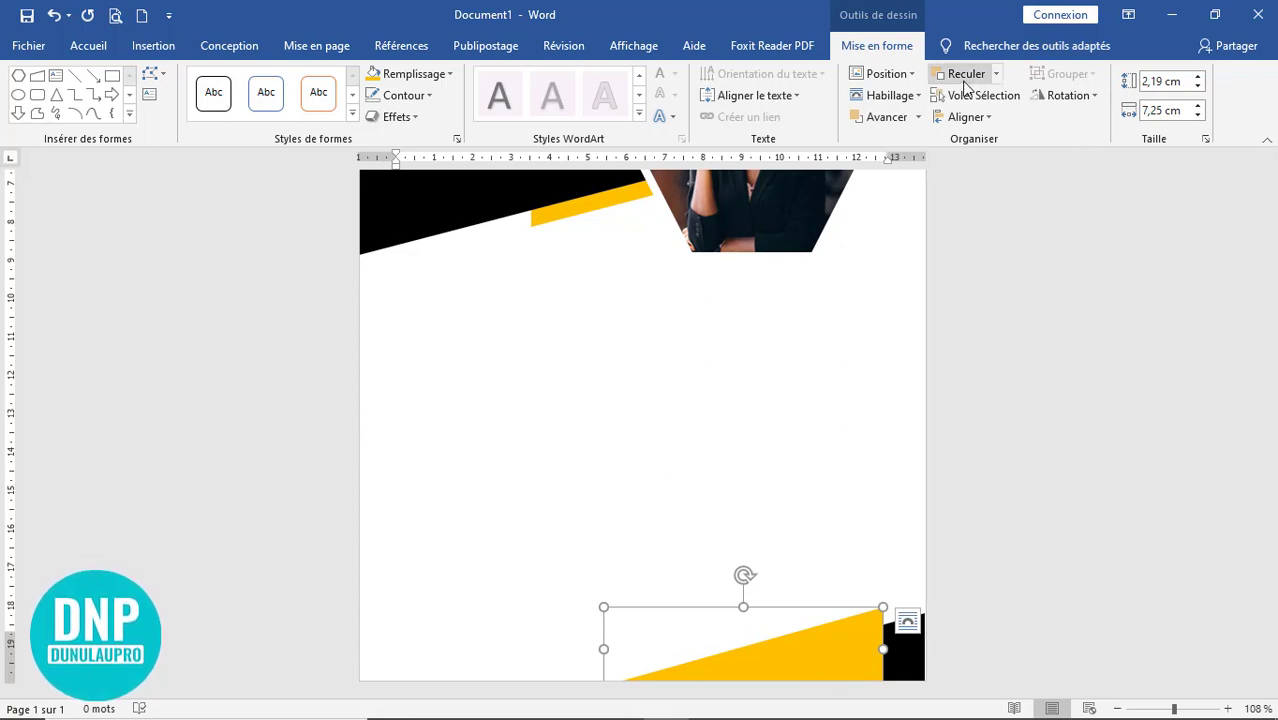
{"action": "left_click", "coordinate": [996, 74]}
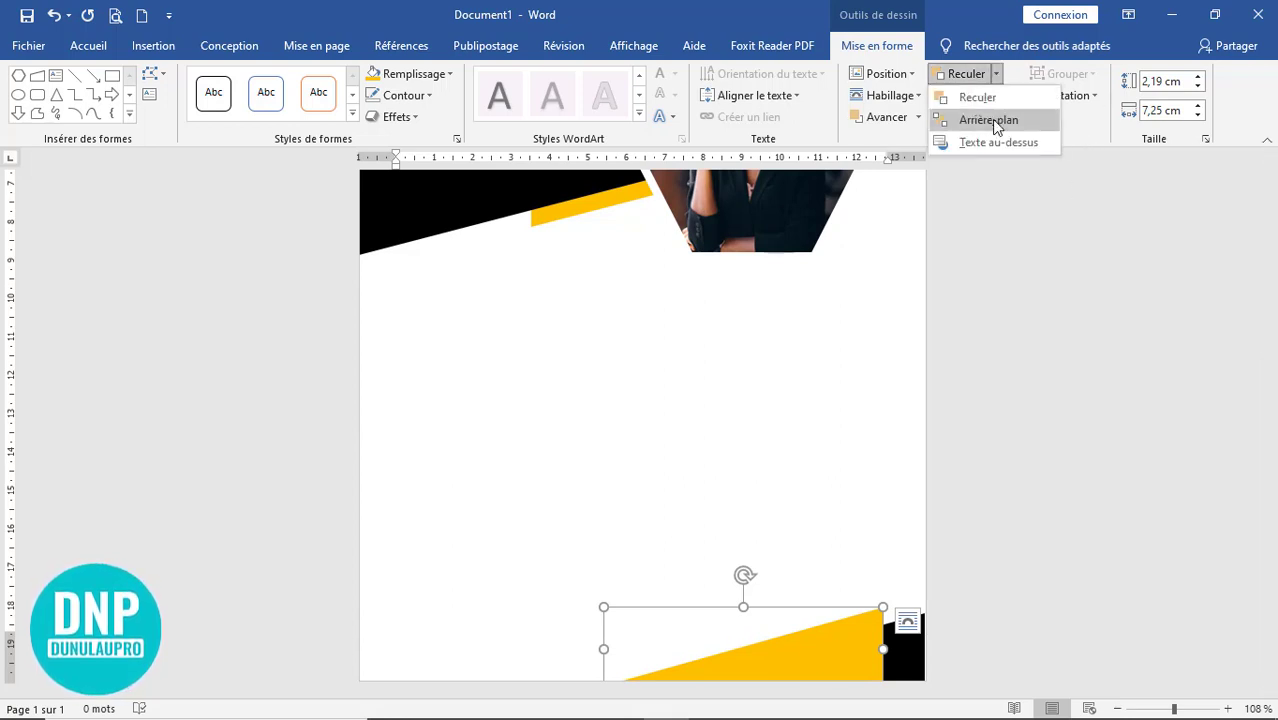
{"action": "left_click", "coordinate": [992, 120]}
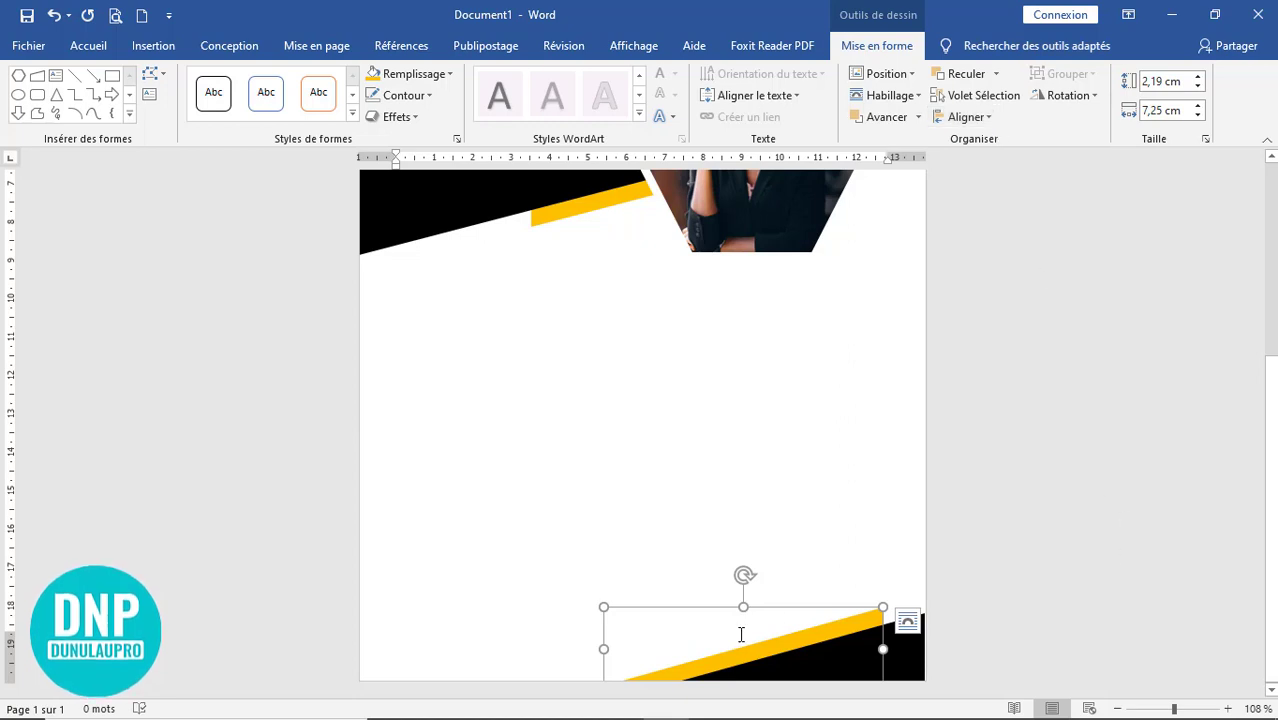
- Widen the yellow triangle to about 8.11 cm, nudge it slightly down and stretch its height to about 2.48 cm
{"action": "left_click_drag", "start_coordinate": [600, 650], "coordinate": [570, 650]}
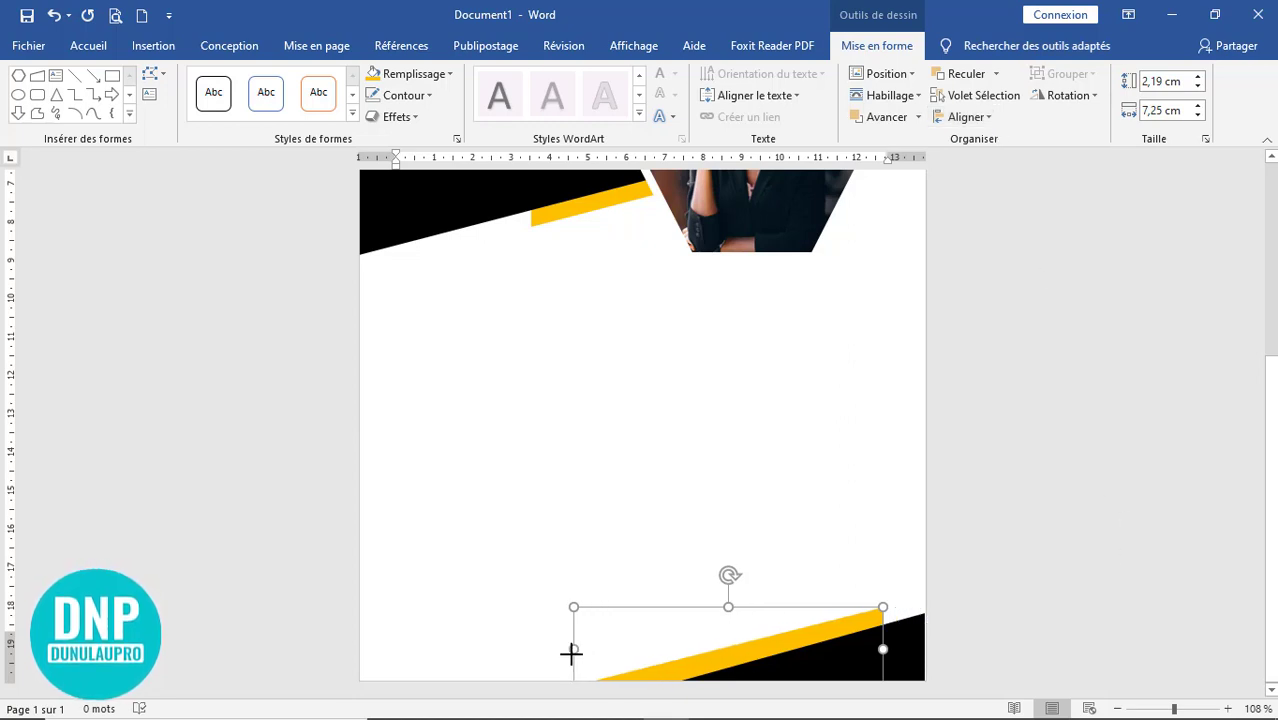
{"action": "key", "text": "Down"}
{"action": "key", "text": "Down"}
{"action": "key", "text": "Down"}
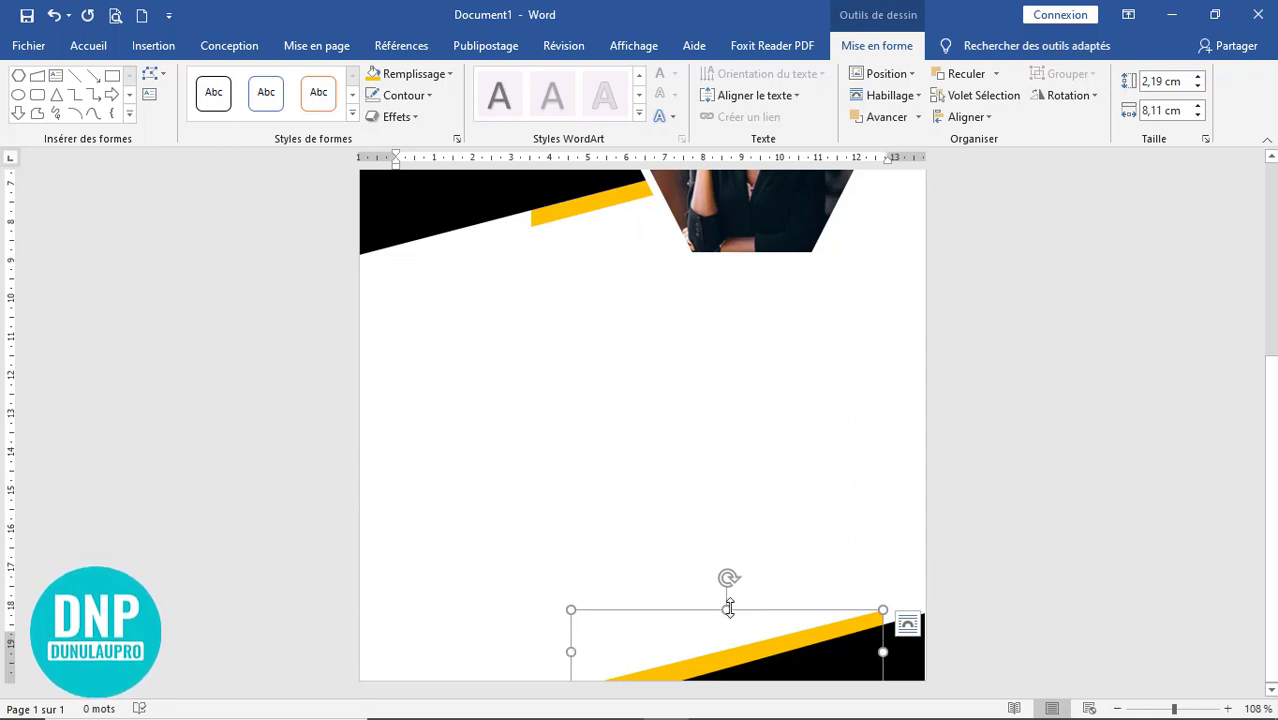
{"action": "left_click_drag", "start_coordinate": [727, 609], "coordinate": [725, 597]}
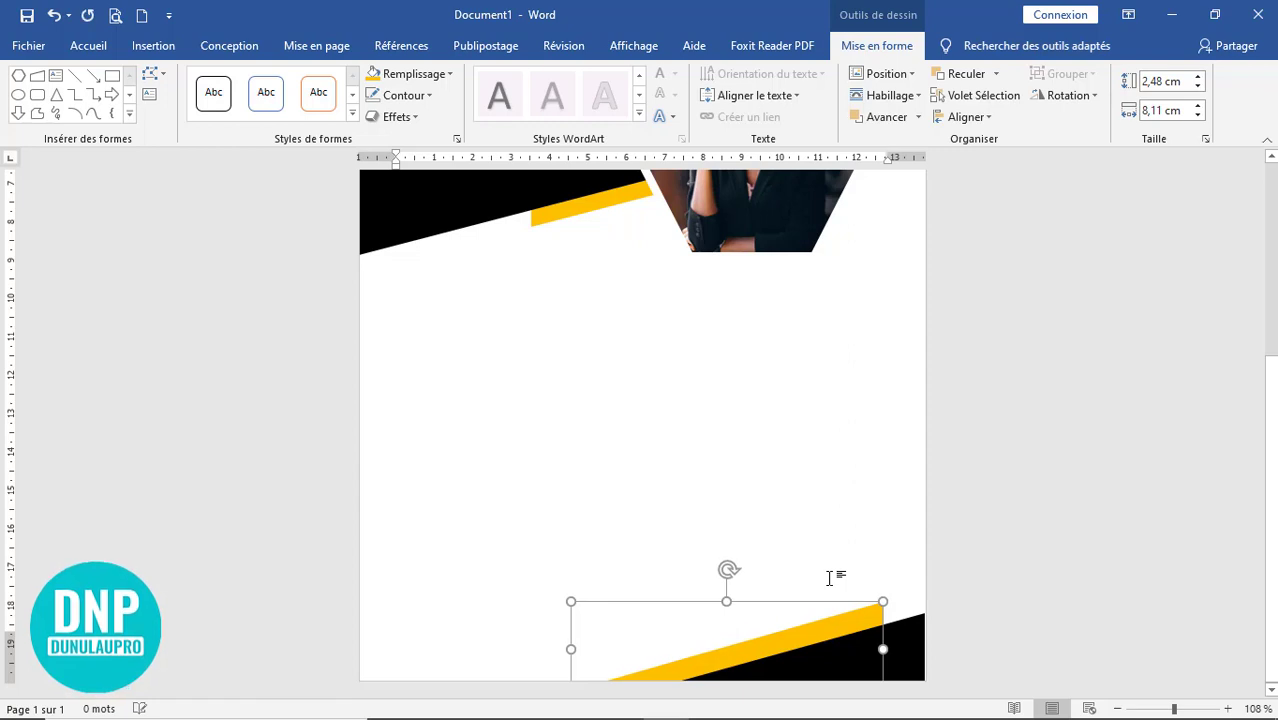
- Nudge the yellow triangle down to narrow the strip along the black triangle's slanted edge
{"action": "key", "text": "Down"}
{"action": "key", "text": "Down"}
{"action": "key", "text": "Down"}
{"action": "key", "text": "Down"}
{"action": "key", "text": "Down"}
{"action": "key", "text": "Down"}
{"action": "key", "text": "Down"}
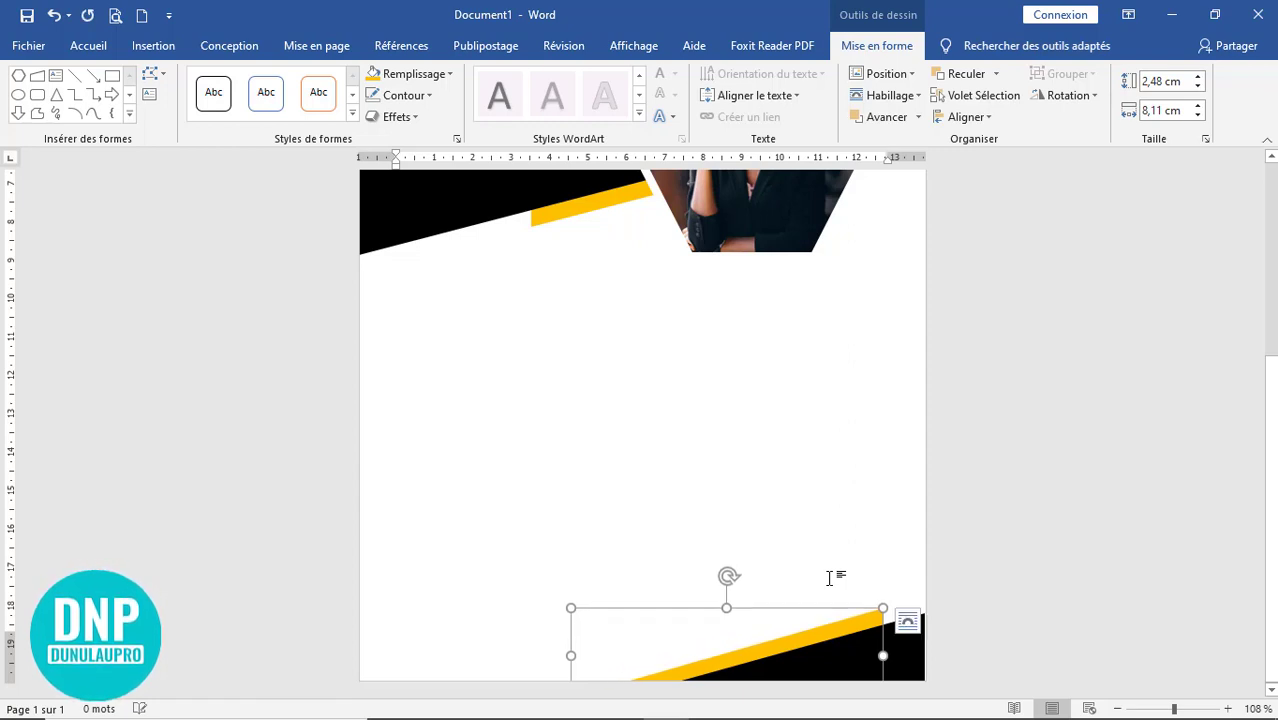
{"action": "key", "text": "Down"}
{"action": "key", "text": "Down"}
{"action": "key", "text": "Down"}
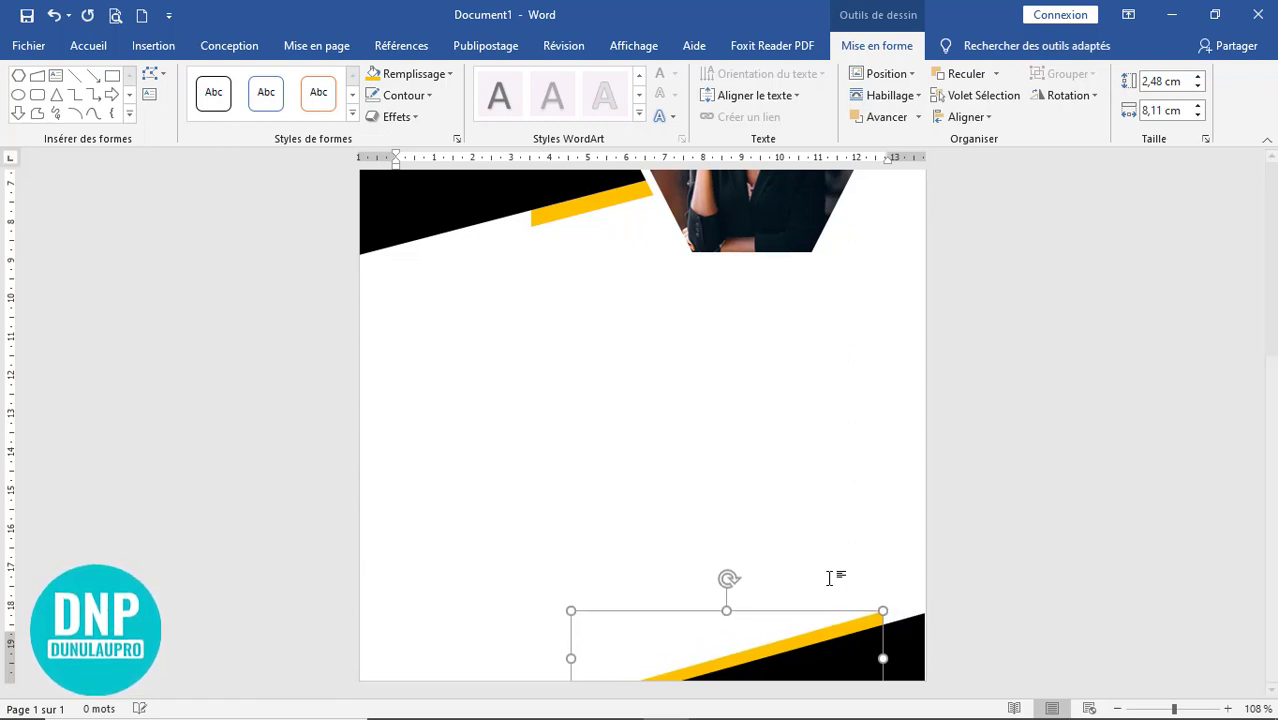
{"action": "key", "text": "Up"}
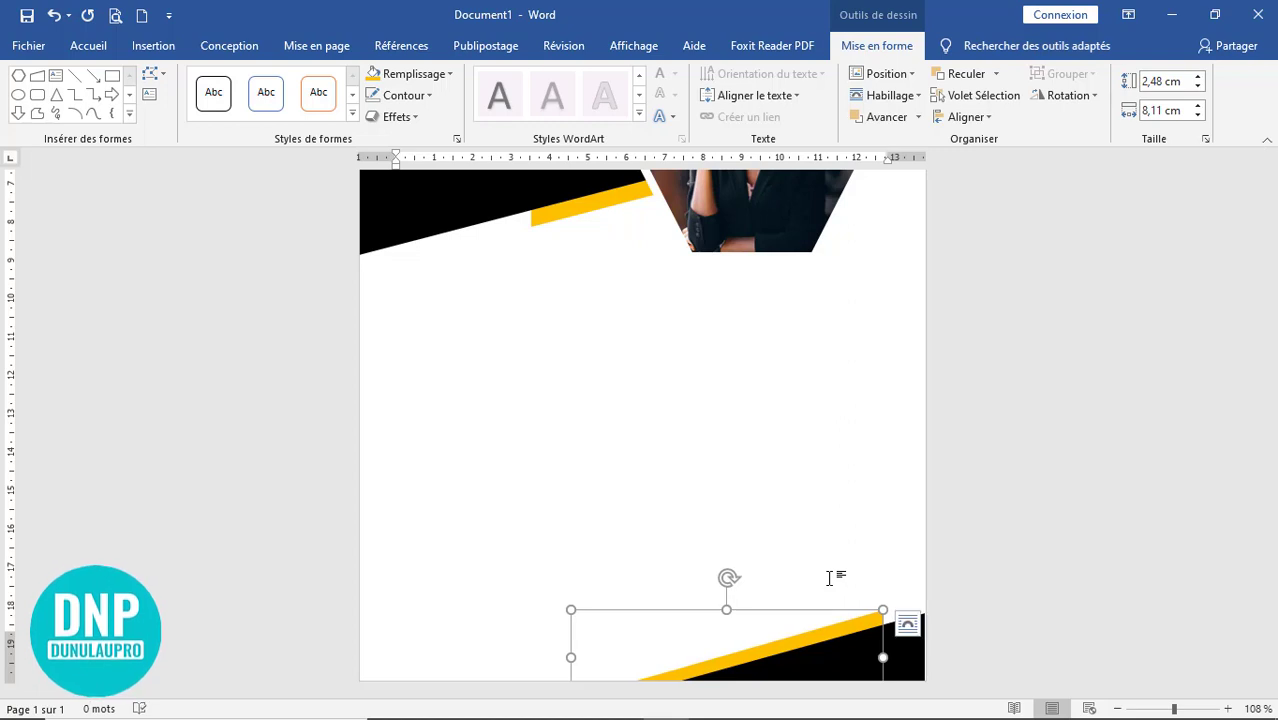
{"action": "key", "text": "Up"}
{"action": "key", "text": "Up"}
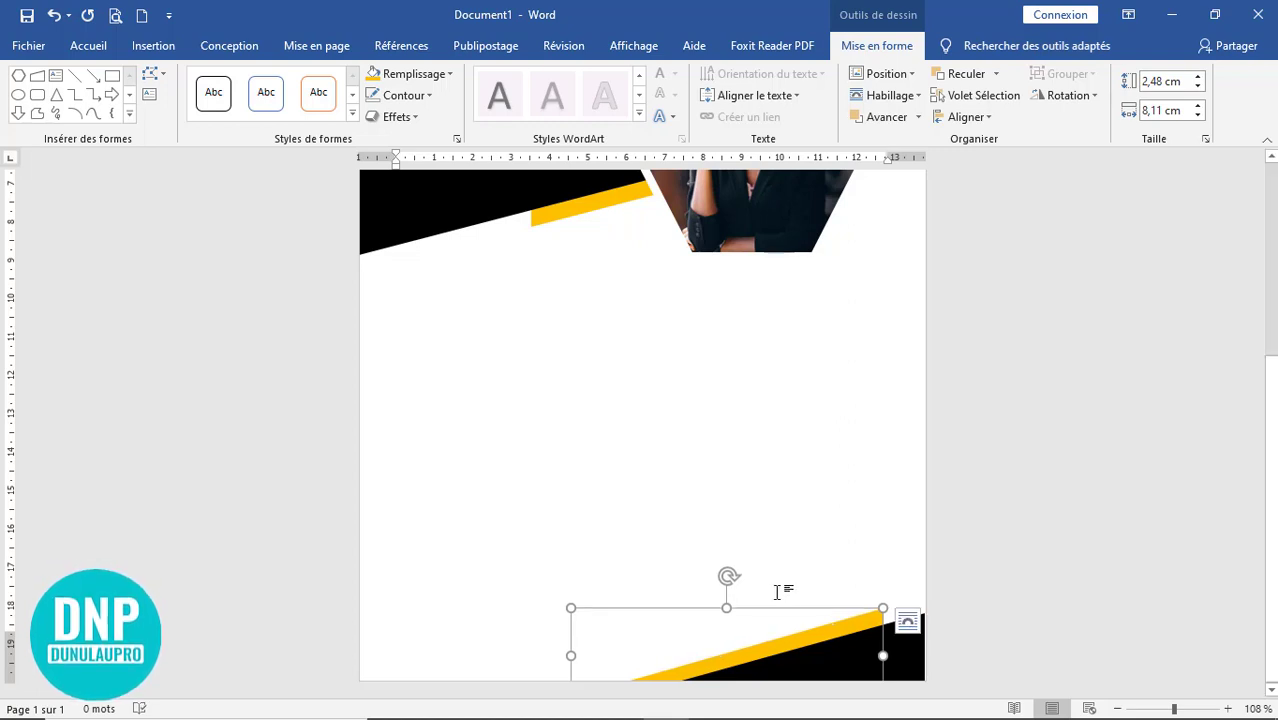
- Nudge the yellow triangle slightly left and a little down behind the black corner triangle
{"action": "left_click", "coordinate": [702, 419]}
{"action": "scroll", "coordinate": [702, 419], "scroll_direction": "up", "scroll_amount": 3}
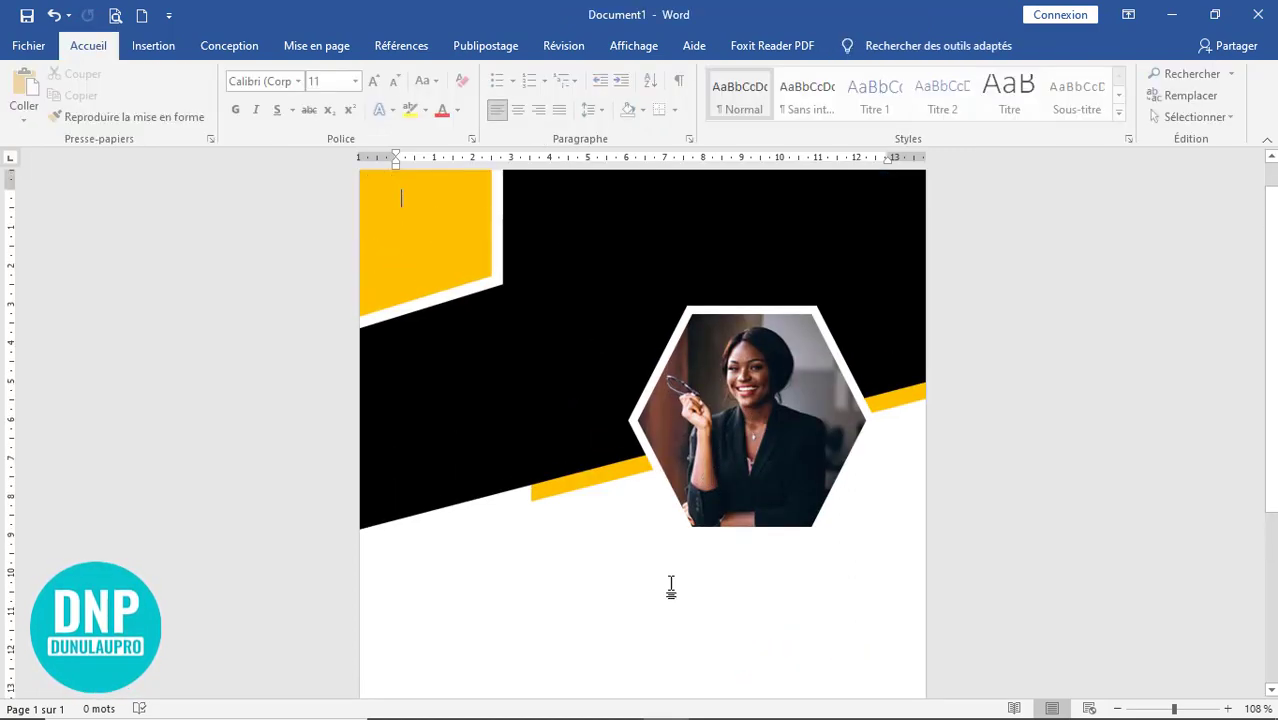
{"action": "scroll", "coordinate": [930, 402], "scroll_direction": "down", "scroll_amount": 3}
{"action": "scroll", "coordinate": [788, 491], "scroll_direction": "down", "scroll_amount": 5}
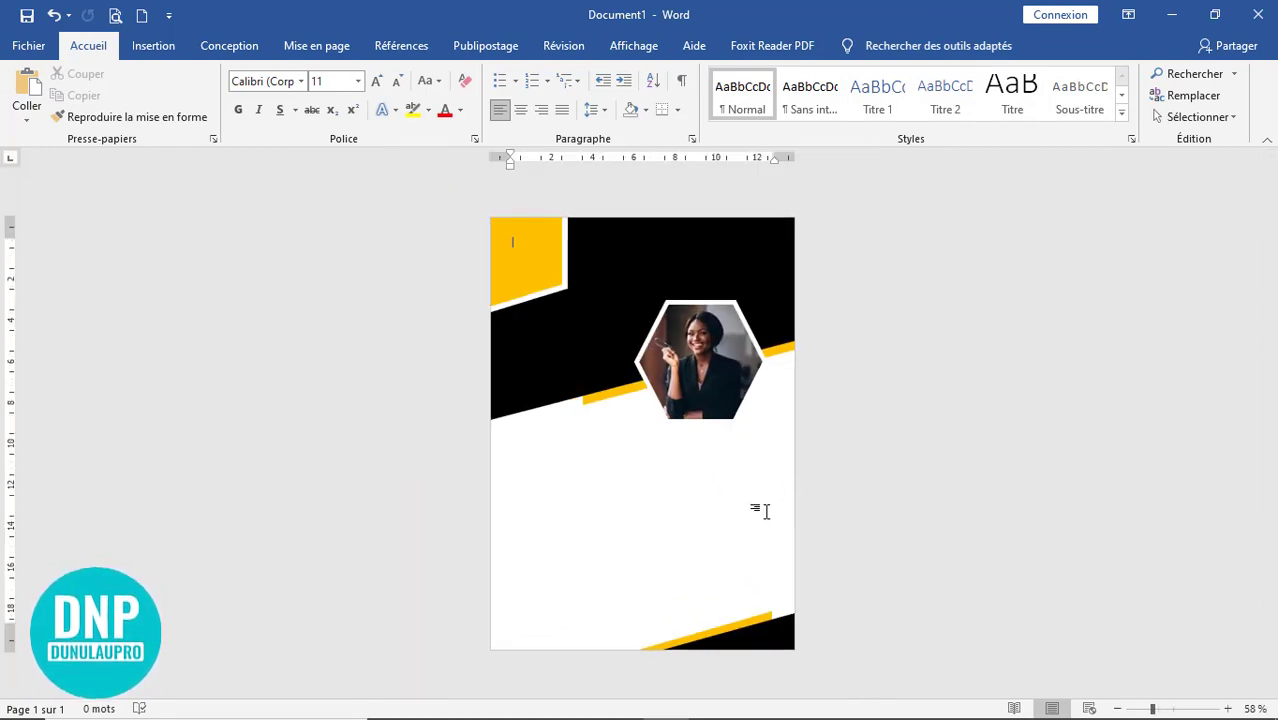
{"action": "scroll", "coordinate": [748, 472], "scroll_direction": "up", "scroll_amount": 1}
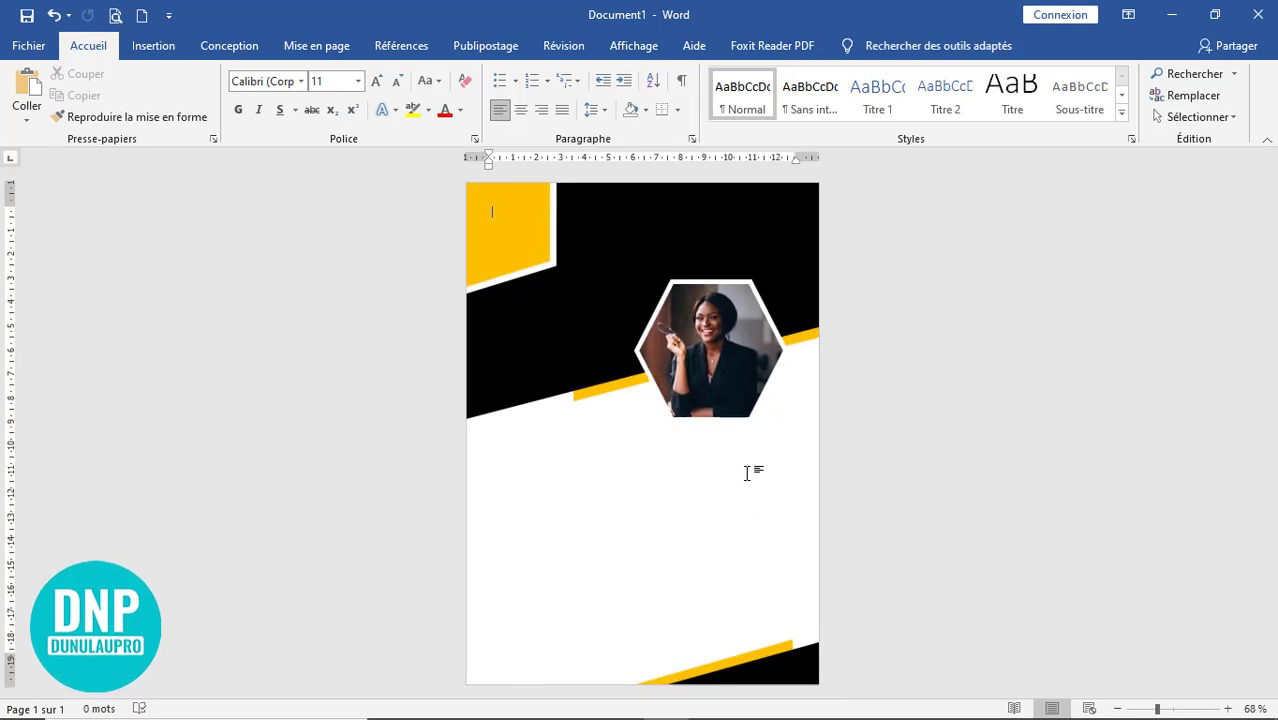
{"action": "left_click", "coordinate": [735, 665]}
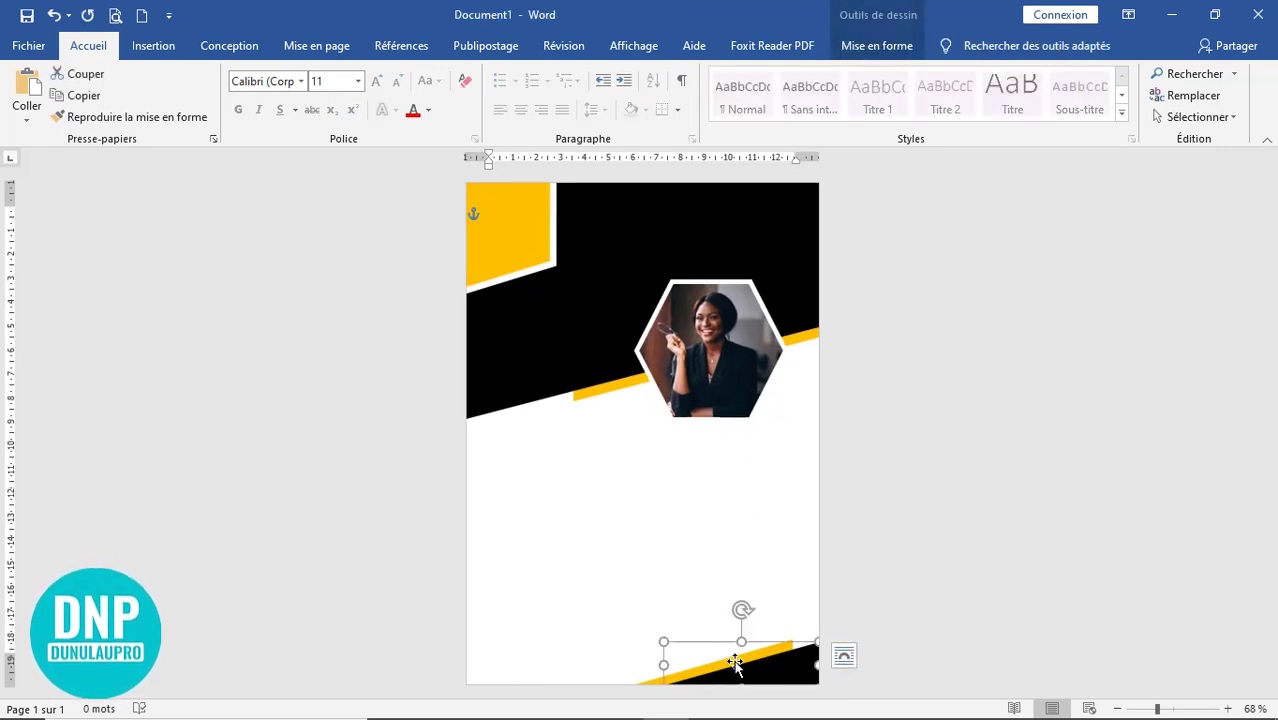
{"action": "left_click", "coordinate": [654, 681]}
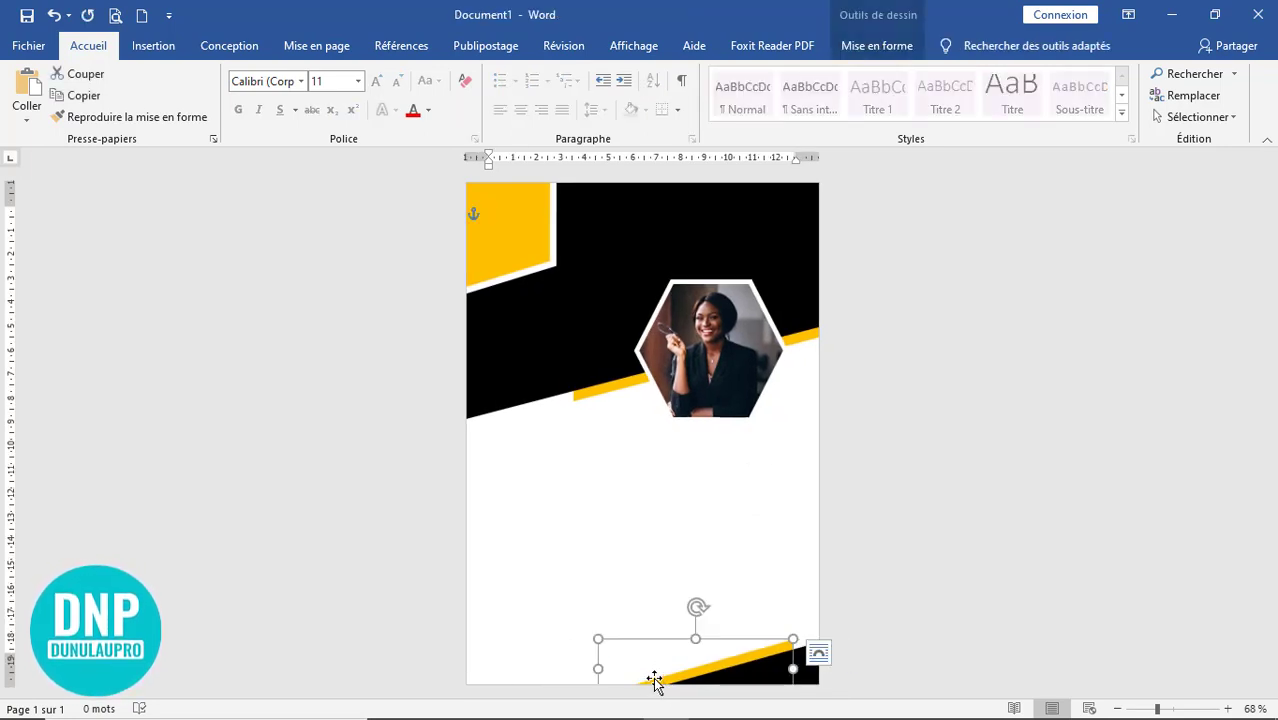
{"action": "key", "text": "Left"}
{"action": "key", "text": "Left"}
{"action": "key", "text": "Left"}
{"action": "key", "text": "Left"}
{"action": "key", "text": "Left"}
{"action": "key", "text": "Left"}
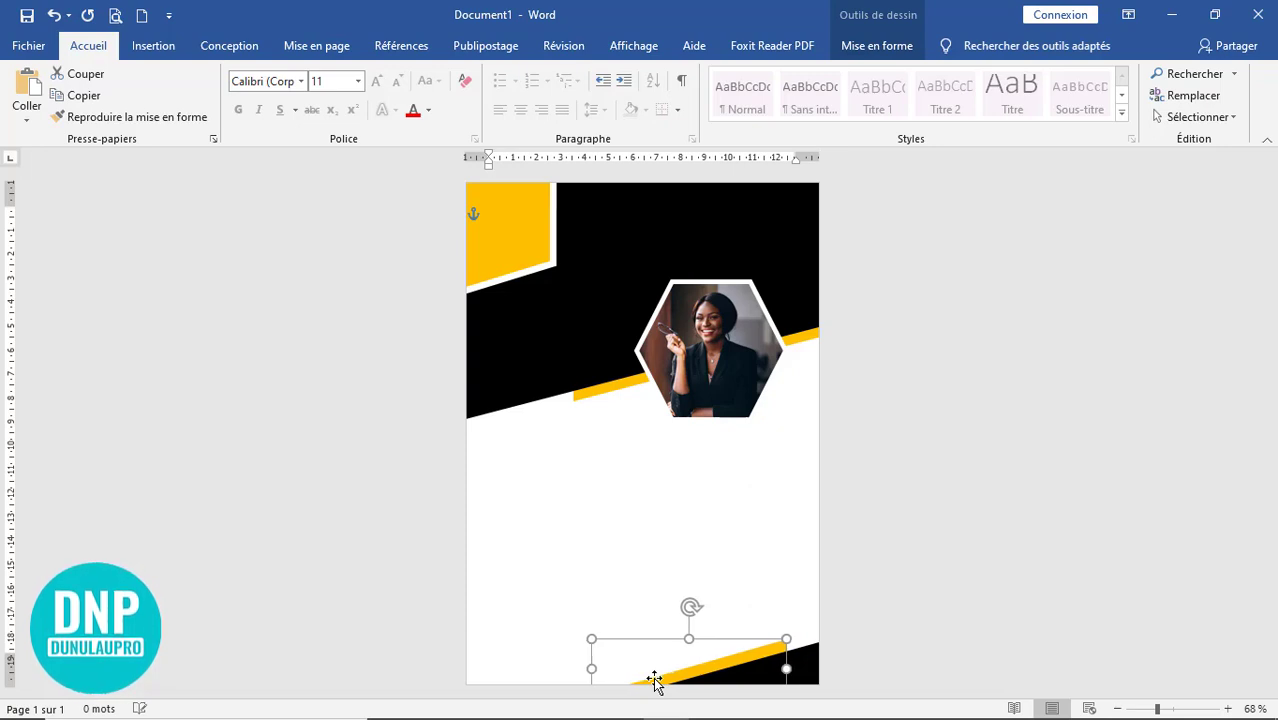
{"action": "key", "text": "Down"}
{"action": "key", "text": "Down"}
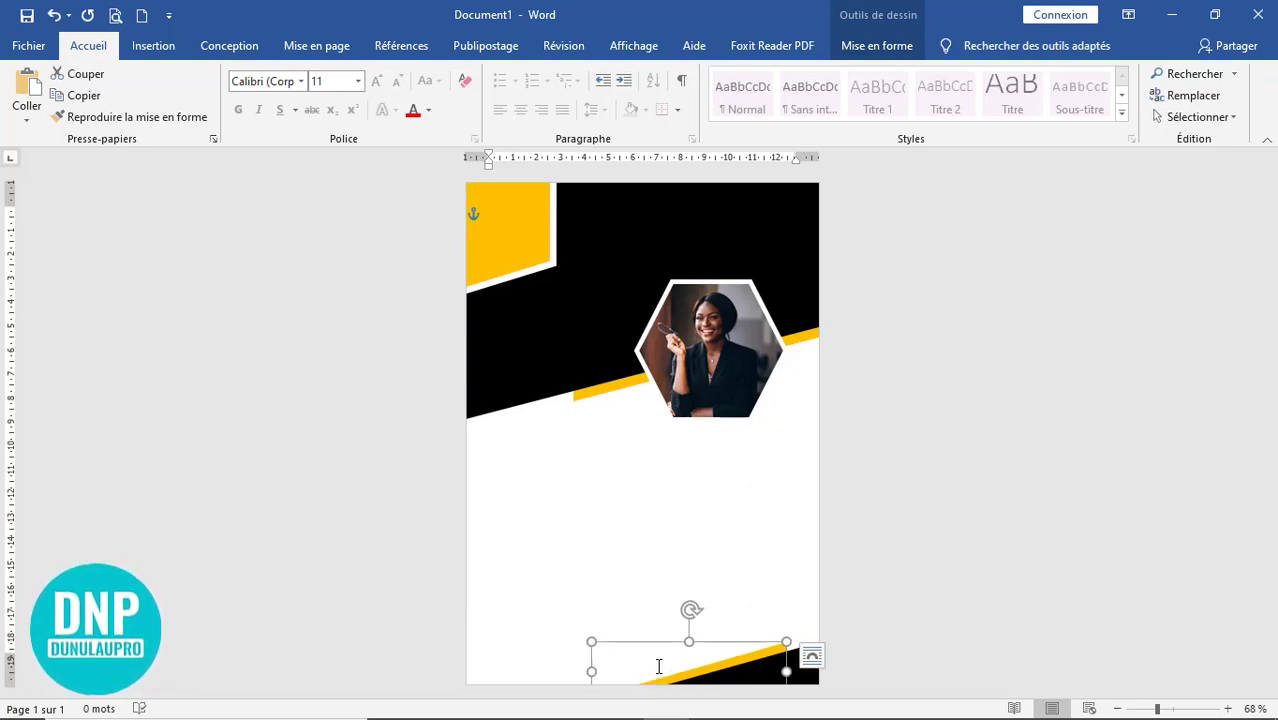
{"action": "key", "text": "Up"}
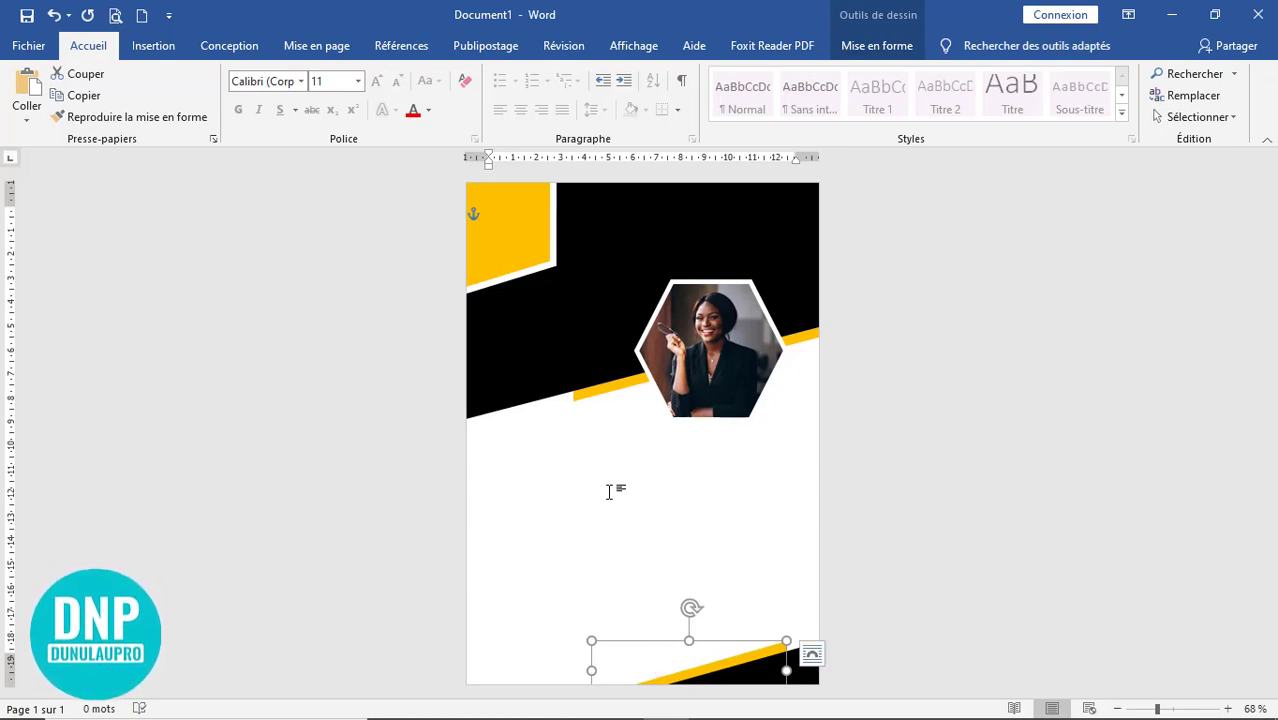
- Insert a text box about 2.72 cm wide and 2.74 cm high reading "logo" on the black area above the photo hexagon
{"action": "left_click", "coordinate": [657, 292]}
{"action": "left_click", "coordinate": [724, 490]}
{"action": "scroll", "coordinate": [724, 490], "scroll_direction": "up", "scroll_amount": 5}
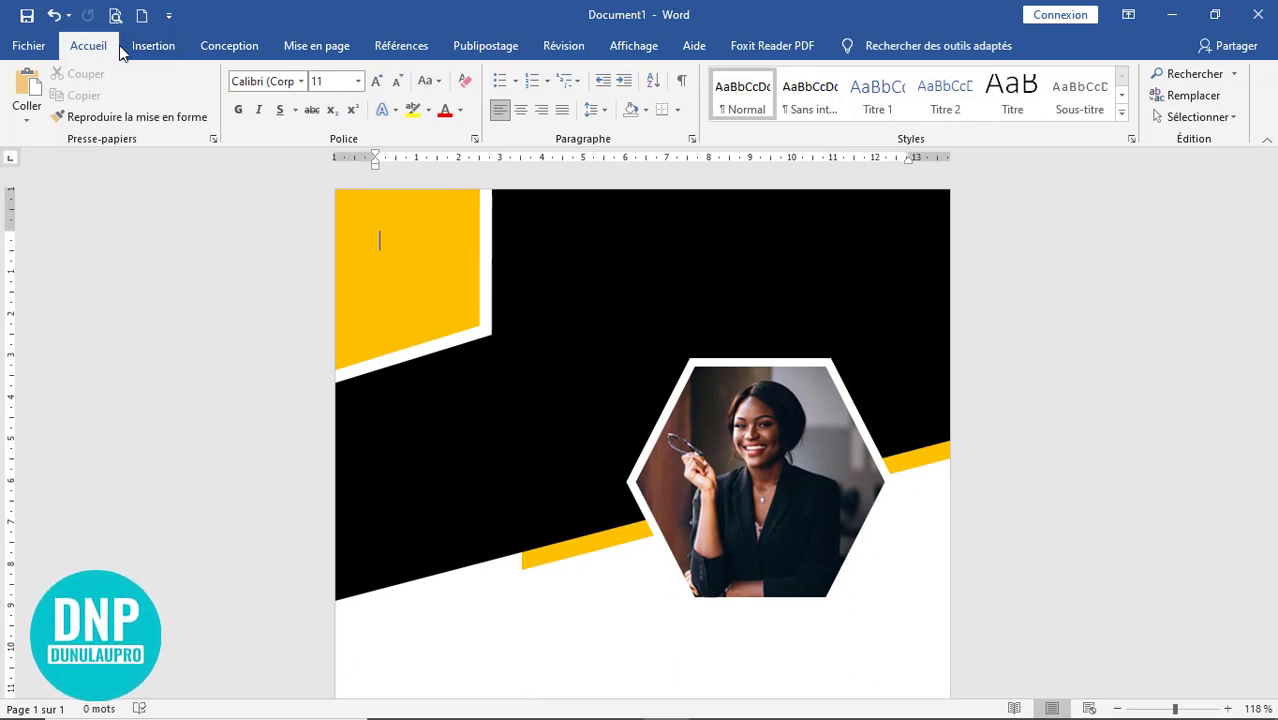
{"action": "left_click", "coordinate": [153, 46]}
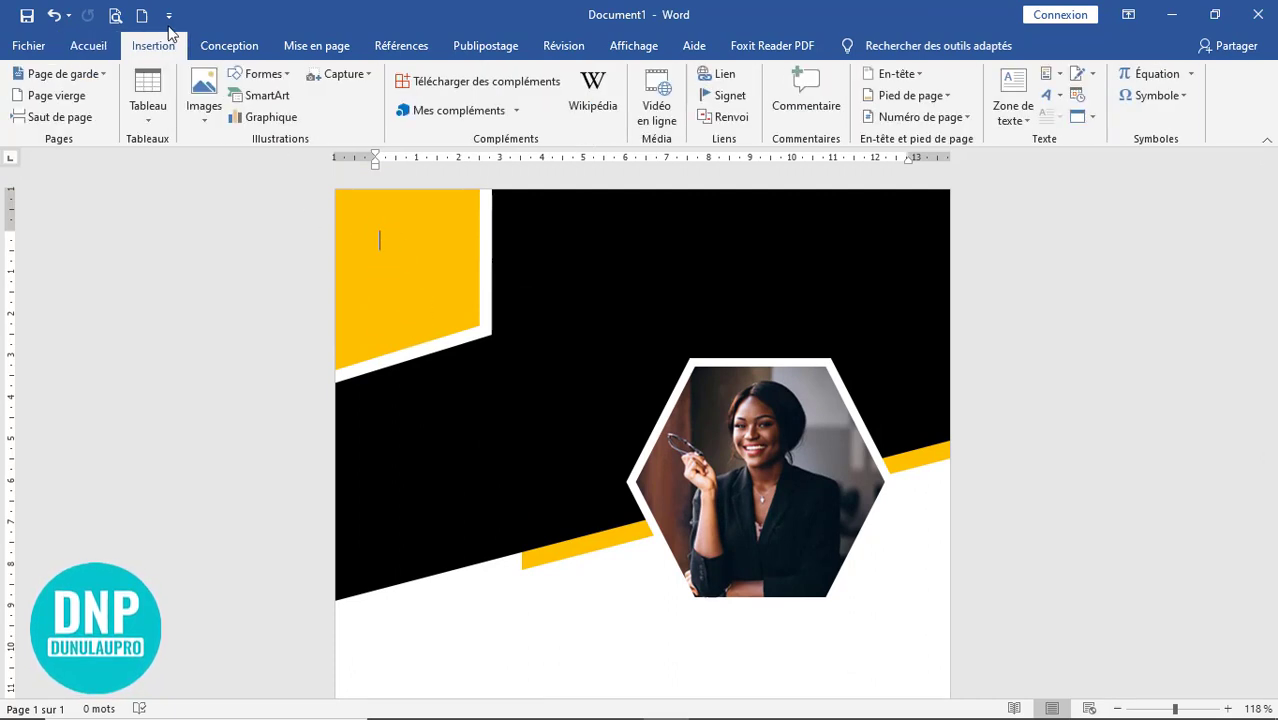
{"action": "left_click", "coordinate": [279, 73]}
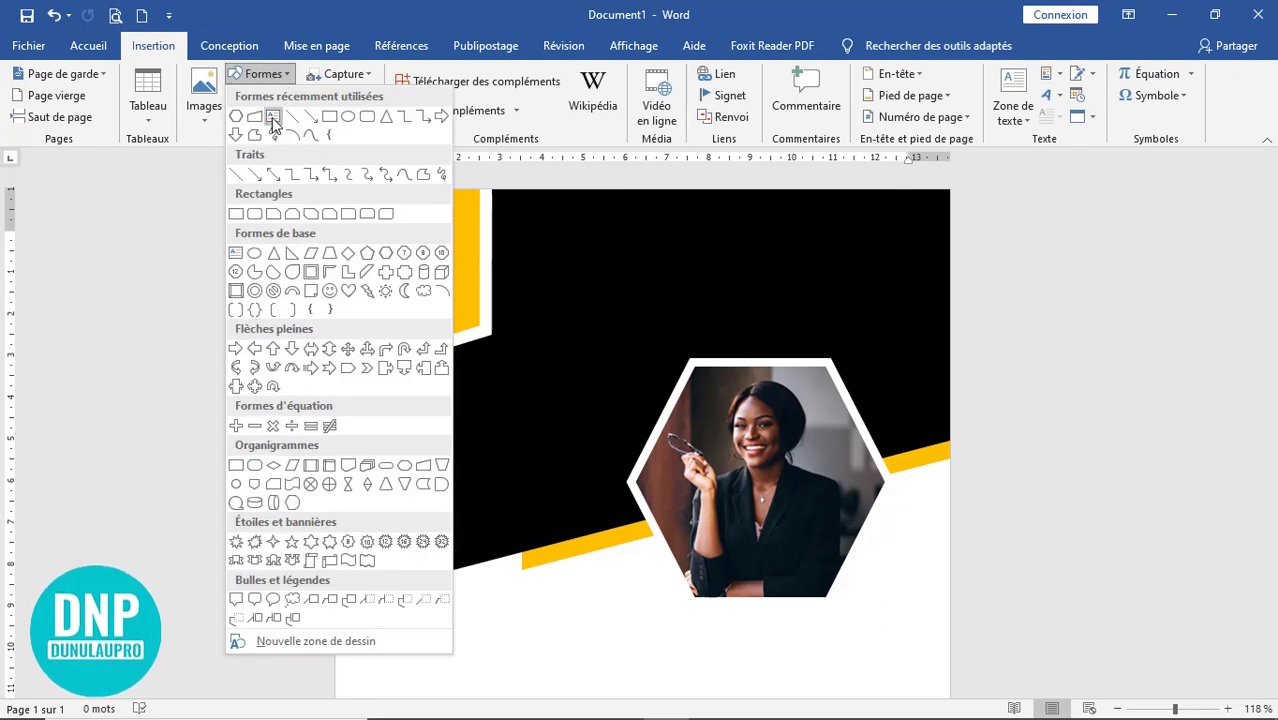
{"action": "left_click", "coordinate": [271, 118]}
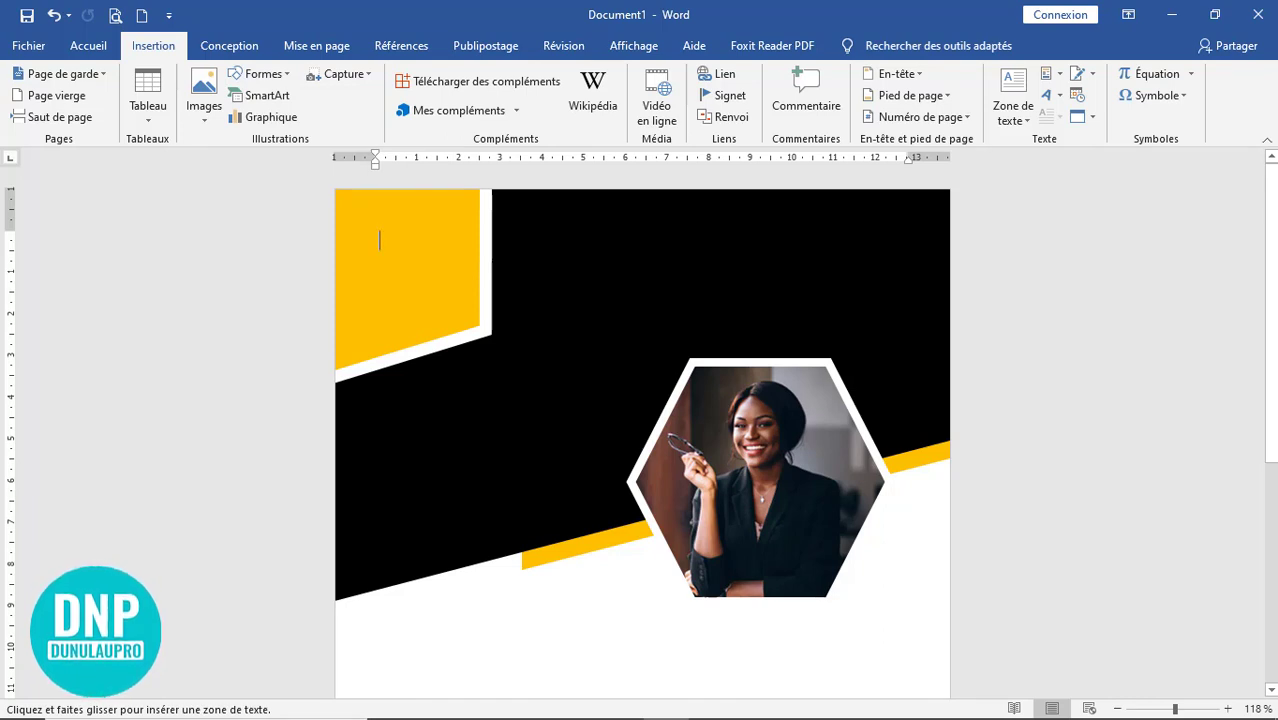
{"action": "left_click_drag", "start_coordinate": [567, 218], "coordinate": [681, 333]}
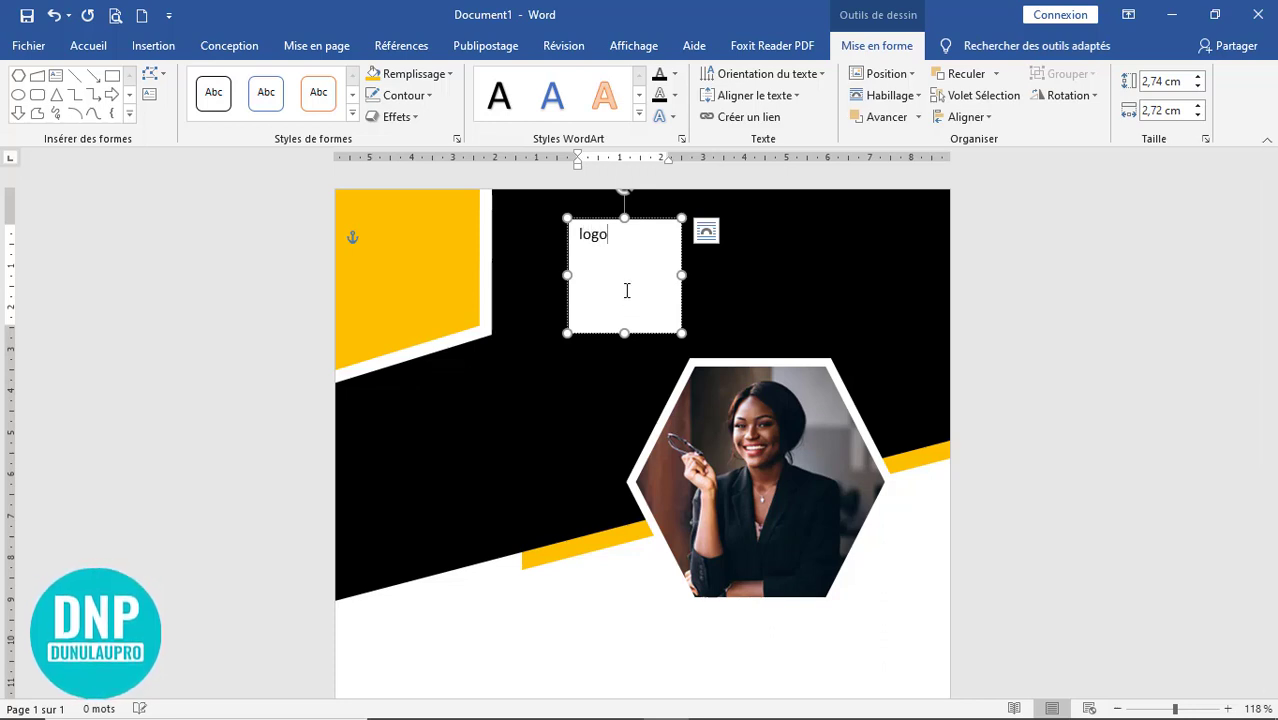
- Set the font of the "logo" text to Bebas Neue
{"action": "triple_click", "coordinate": [601, 235]}
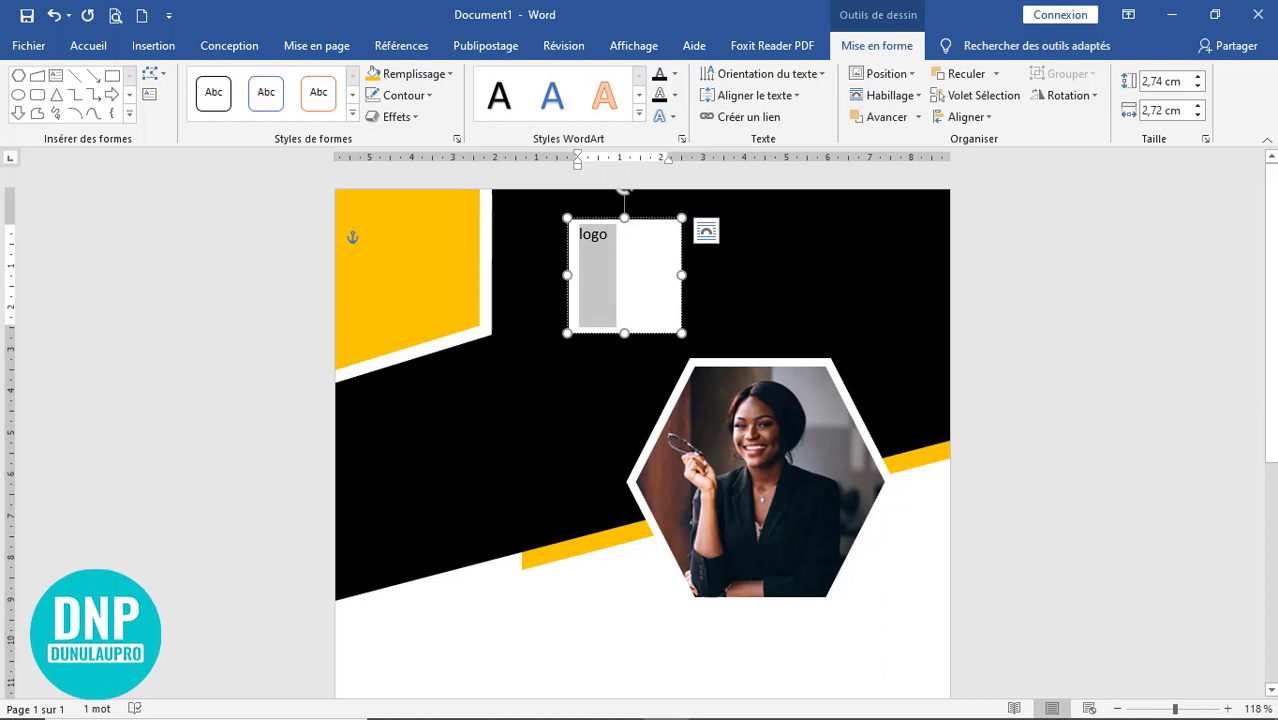
{"action": "left_click", "coordinate": [89, 46]}
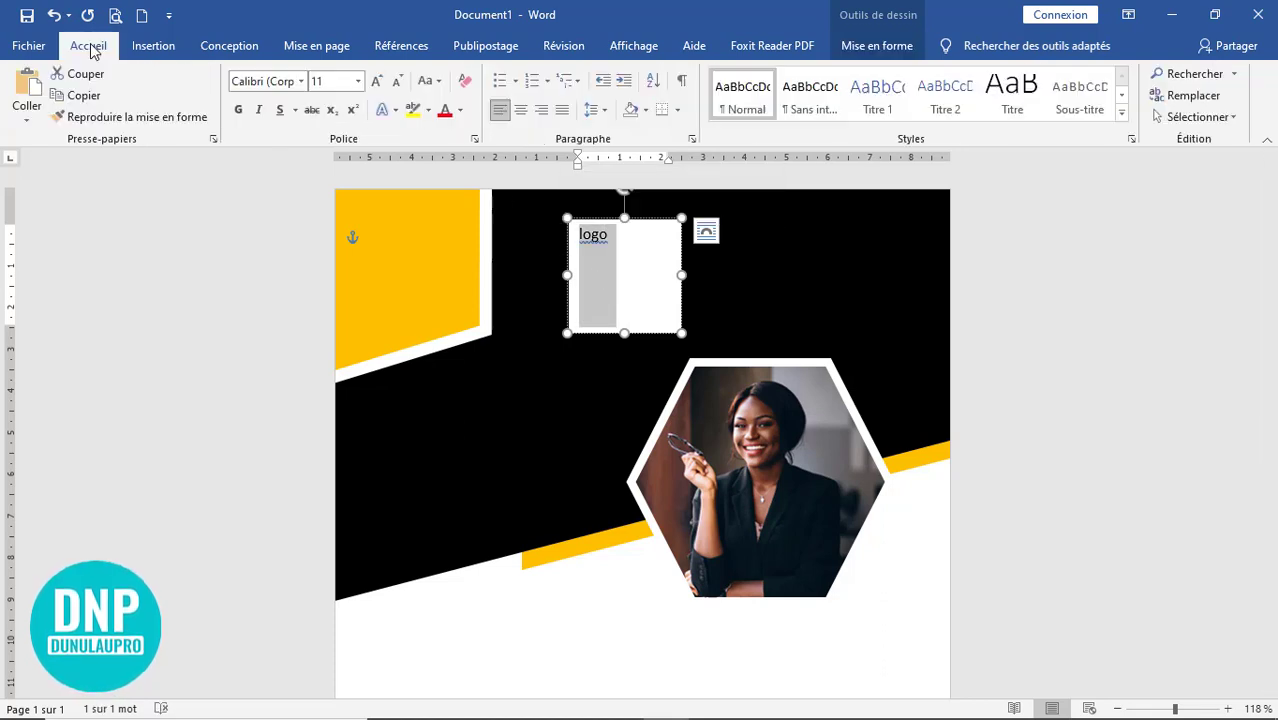
{"action": "left_click", "coordinate": [301, 82]}
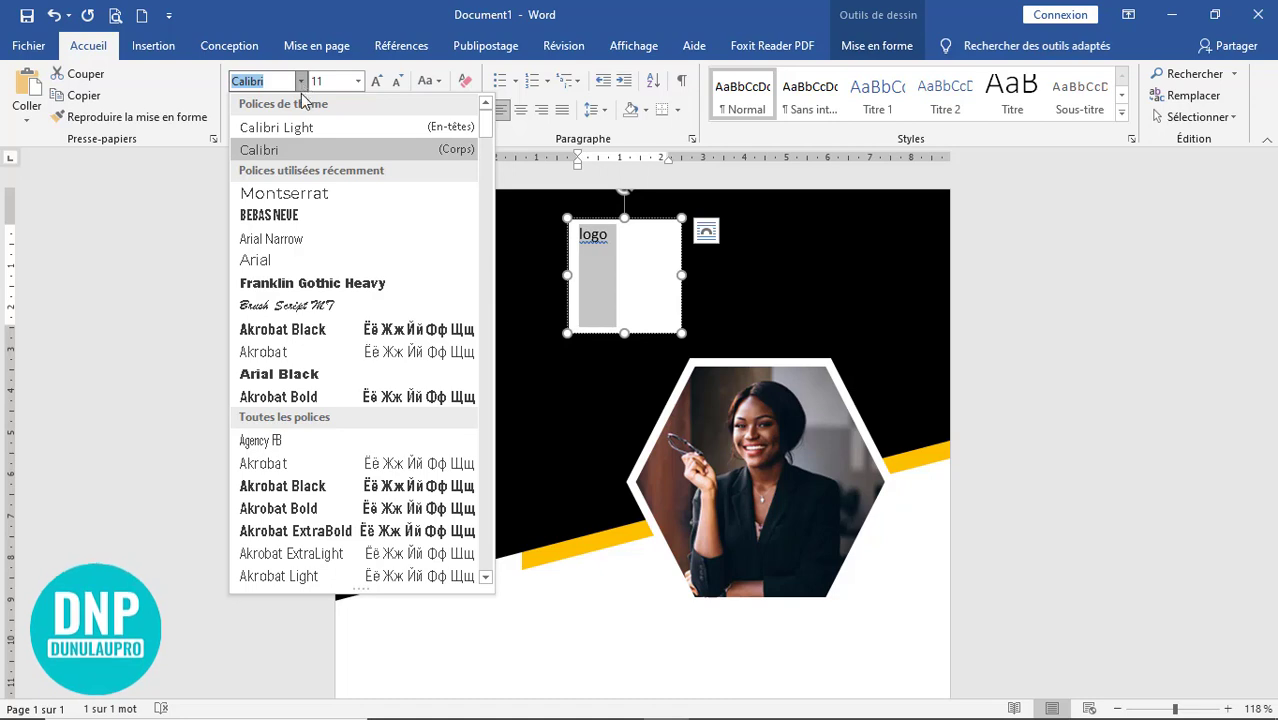
{"action": "left_click", "coordinate": [296, 214]}
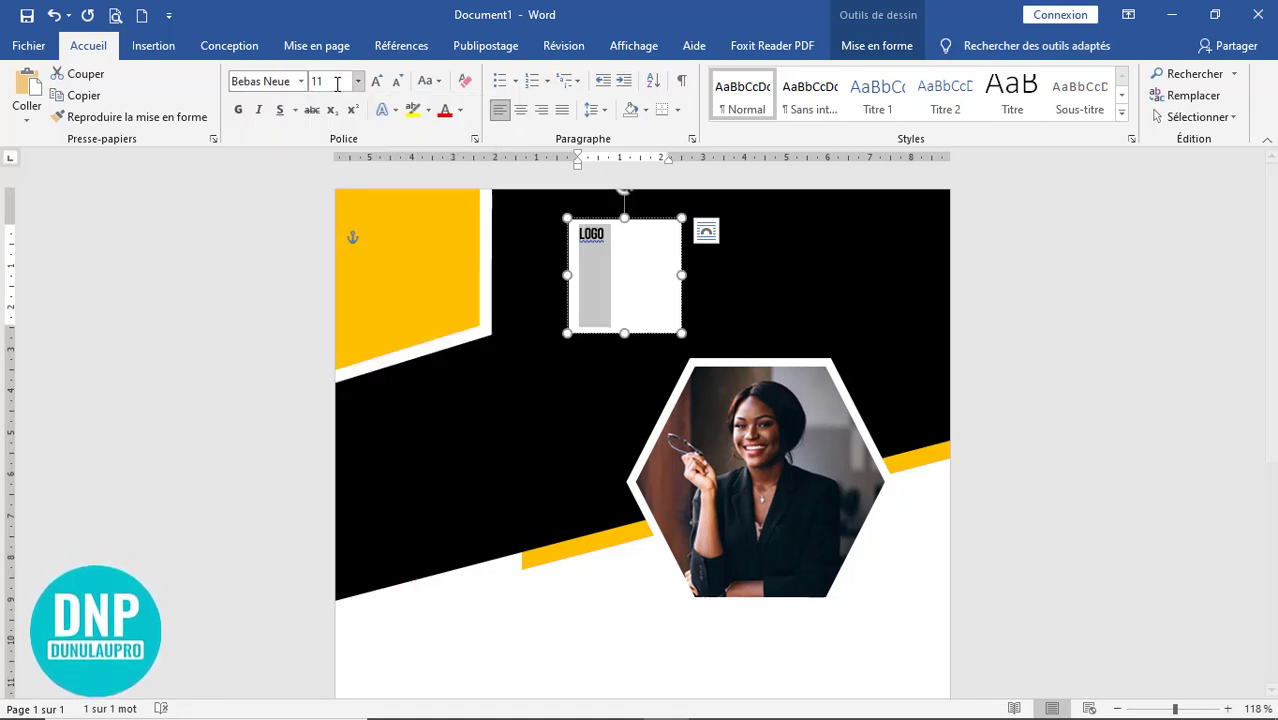
- Enlarge the LOGO text to 48 pt and resize its text box to fit the word on one line
{"action": "left_click", "coordinate": [377, 81]}
{"action": "left_click", "coordinate": [377, 81]}
{"action": "left_click", "coordinate": [377, 81]}
{"action": "left_click", "coordinate": [377, 81]}
{"action": "left_click", "coordinate": [377, 81]}
{"action": "left_click", "coordinate": [377, 81]}
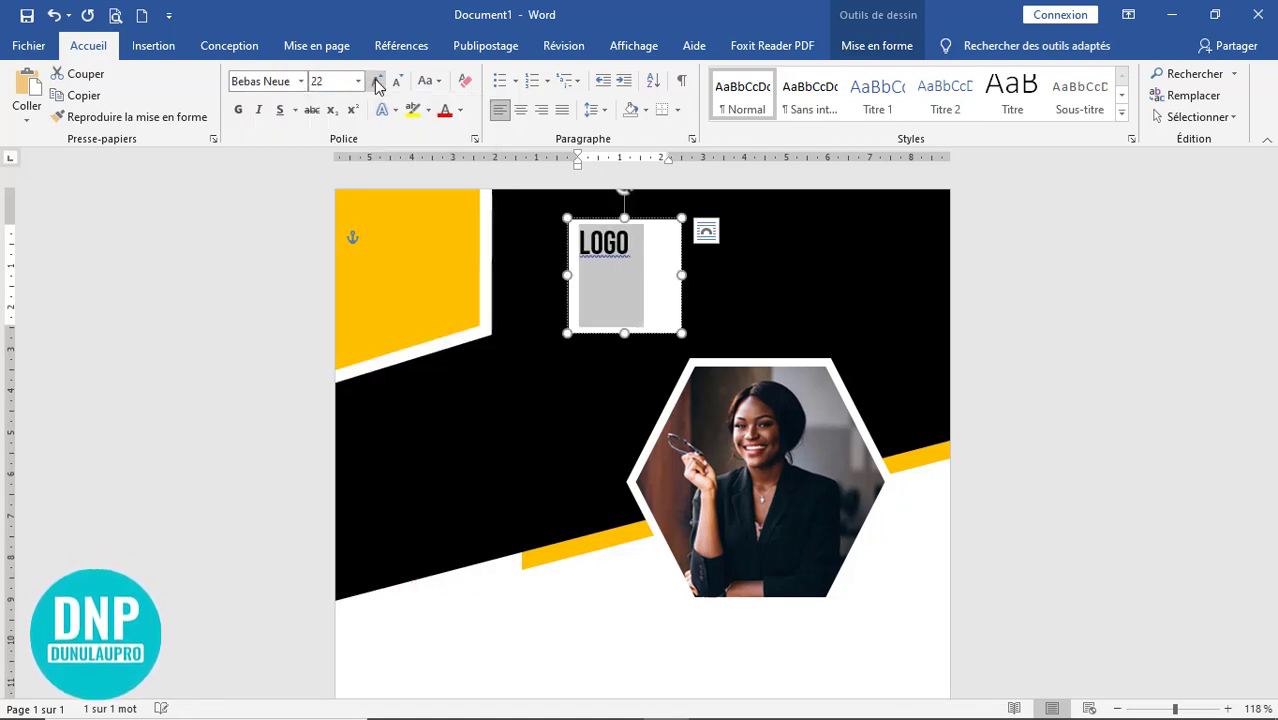
{"action": "left_click", "coordinate": [377, 81]}
{"action": "left_click", "coordinate": [377, 81]}
{"action": "left_click", "coordinate": [377, 81]}
{"action": "left_click", "coordinate": [377, 81]}
{"action": "left_click", "coordinate": [377, 81]}
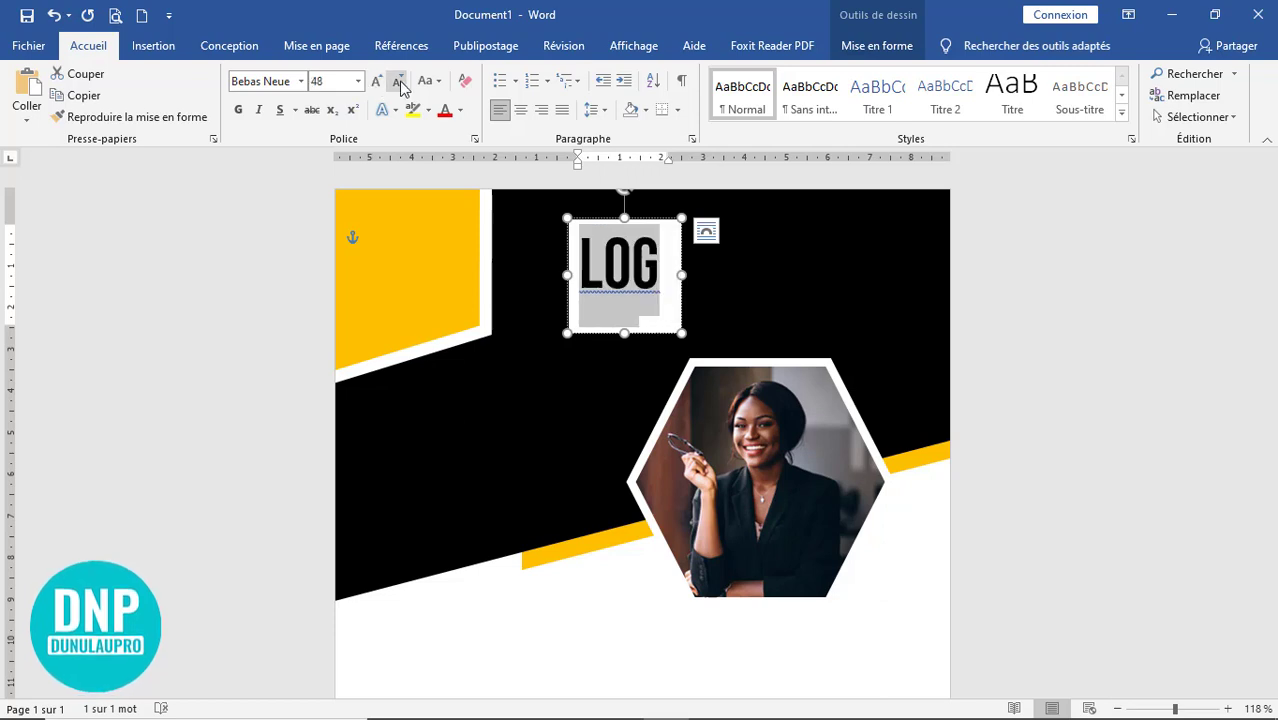
{"action": "left_click_drag", "start_coordinate": [681, 275], "coordinate": [702, 275]}
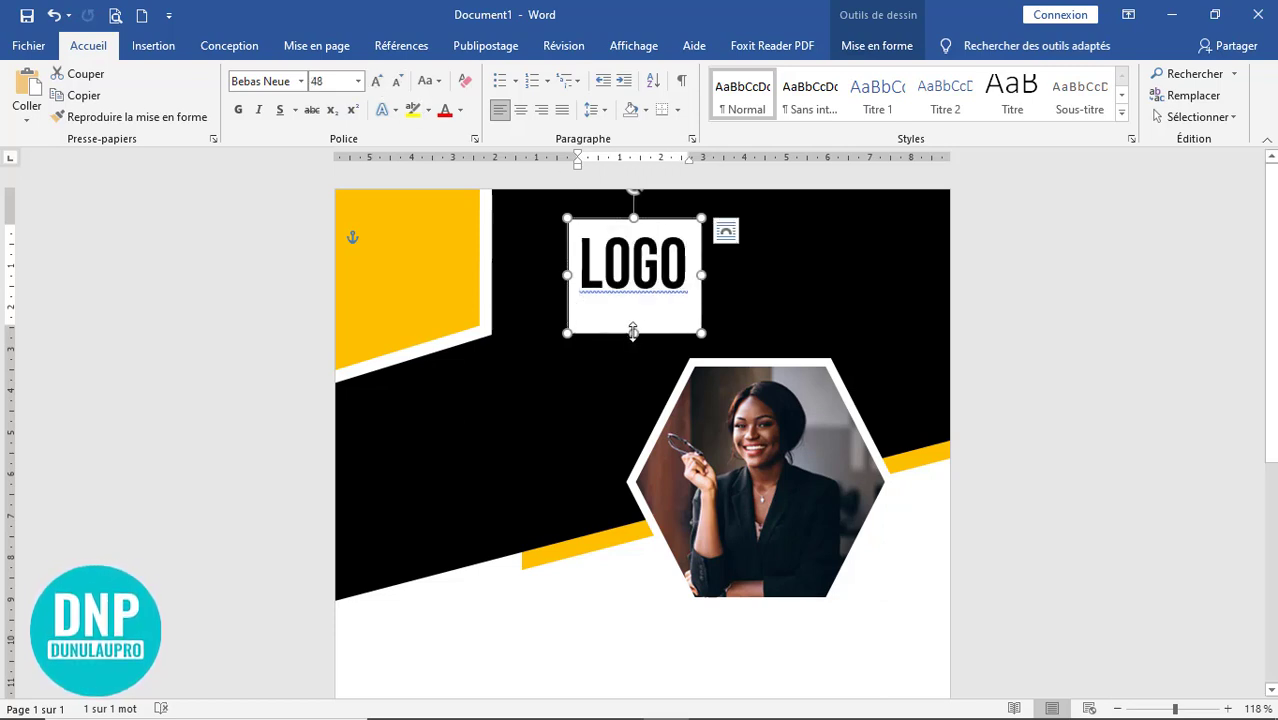
{"action": "left_click_drag", "start_coordinate": [633, 333], "coordinate": [633, 310]}
- Ignore the proofing flag on the LOGO text and resize its text box to about 3.28 cm wide and 2.07 cm high
{"action": "right_click", "coordinate": [632, 264]}
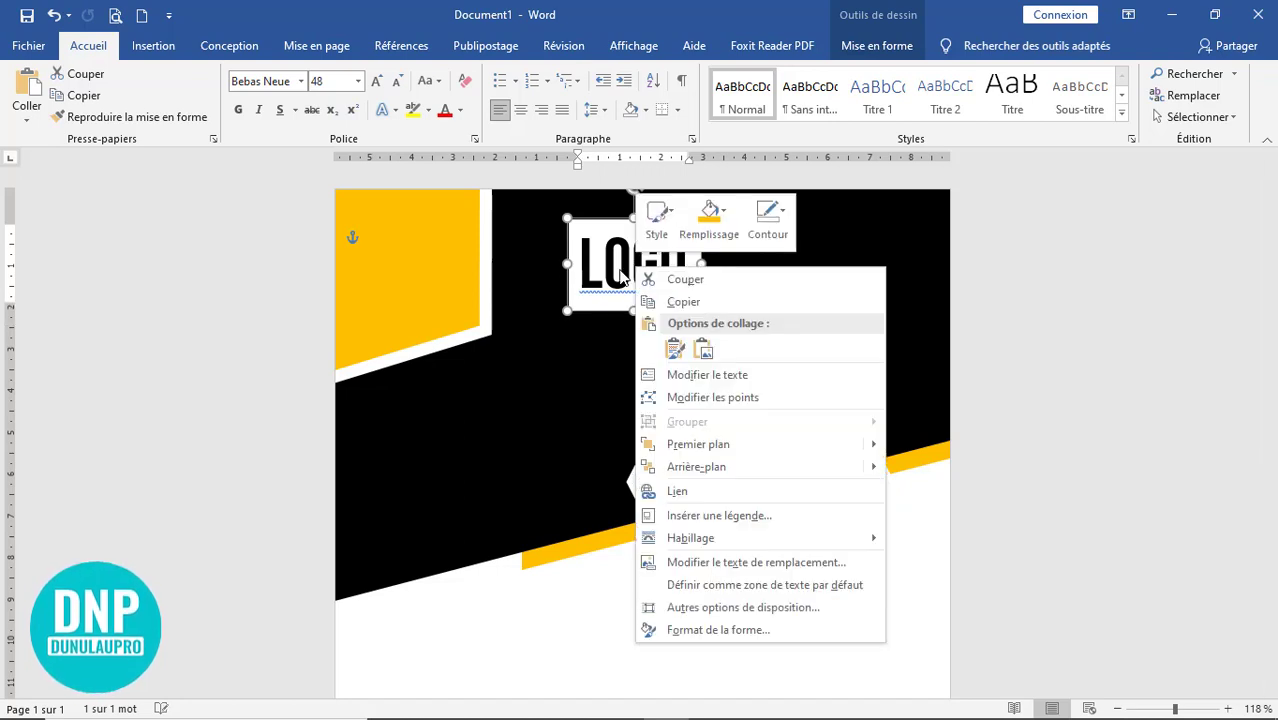
{"action": "left_click", "coordinate": [631, 270]}
{"action": "right_click", "coordinate": [631, 270]}
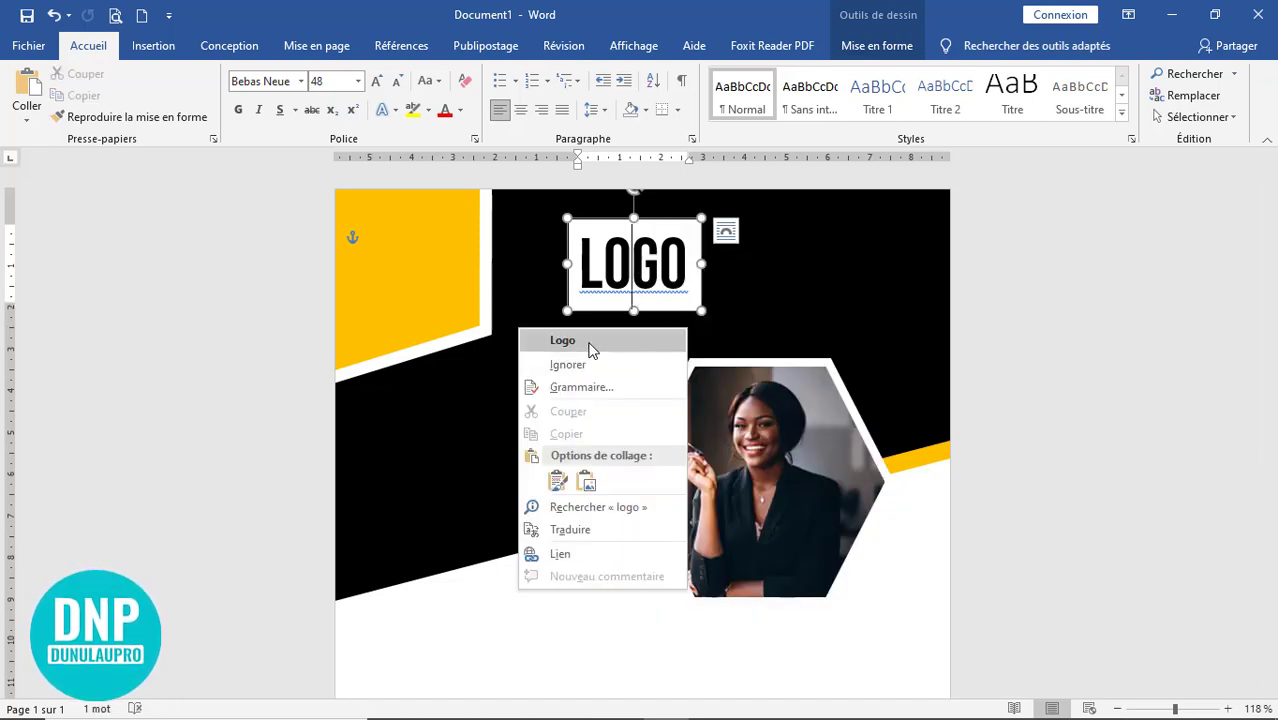
{"action": "left_click", "coordinate": [591, 365]}
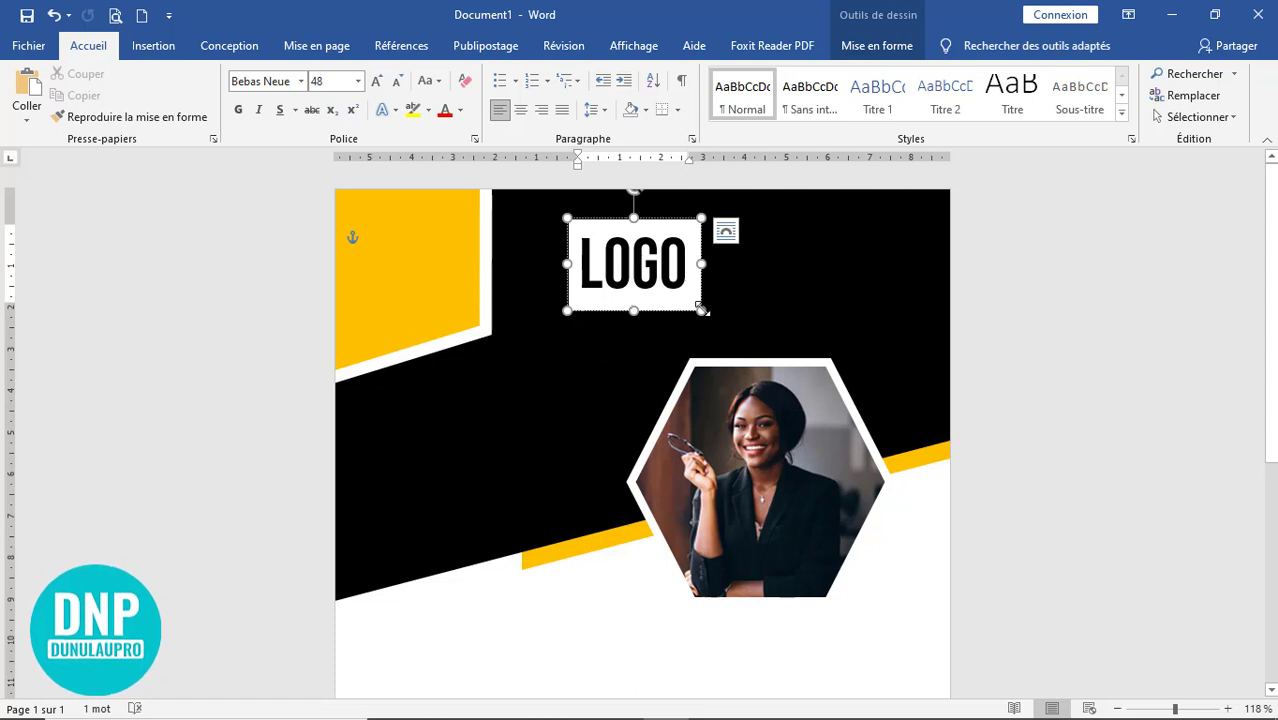
{"action": "mouse_move", "coordinate": [701, 312]}
{"action": "left_mouse_down"}
{"action": "mouse_move", "coordinate": [694, 303]}
{"action": "mouse_move", "coordinate": [706, 305]}
{"action": "left_mouse_up"}
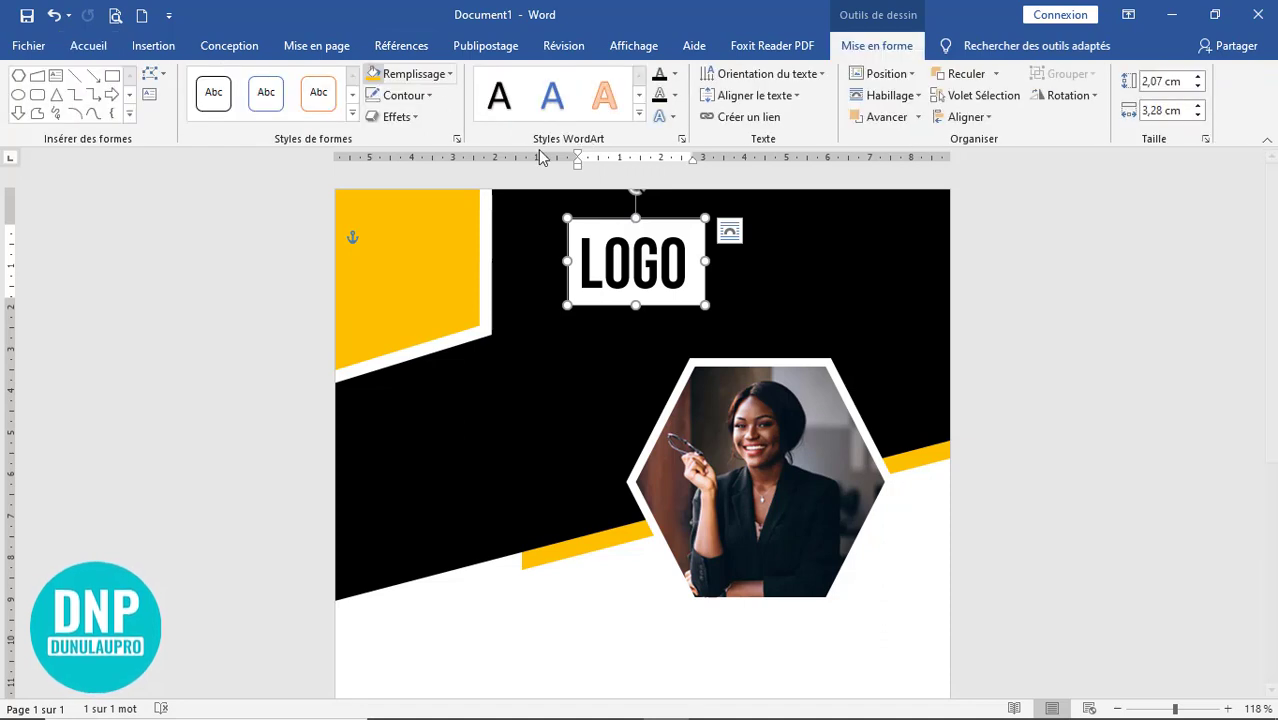
- Remove the fill and the outline from the LOGO text box
{"action": "left_click", "coordinate": [444, 78]}
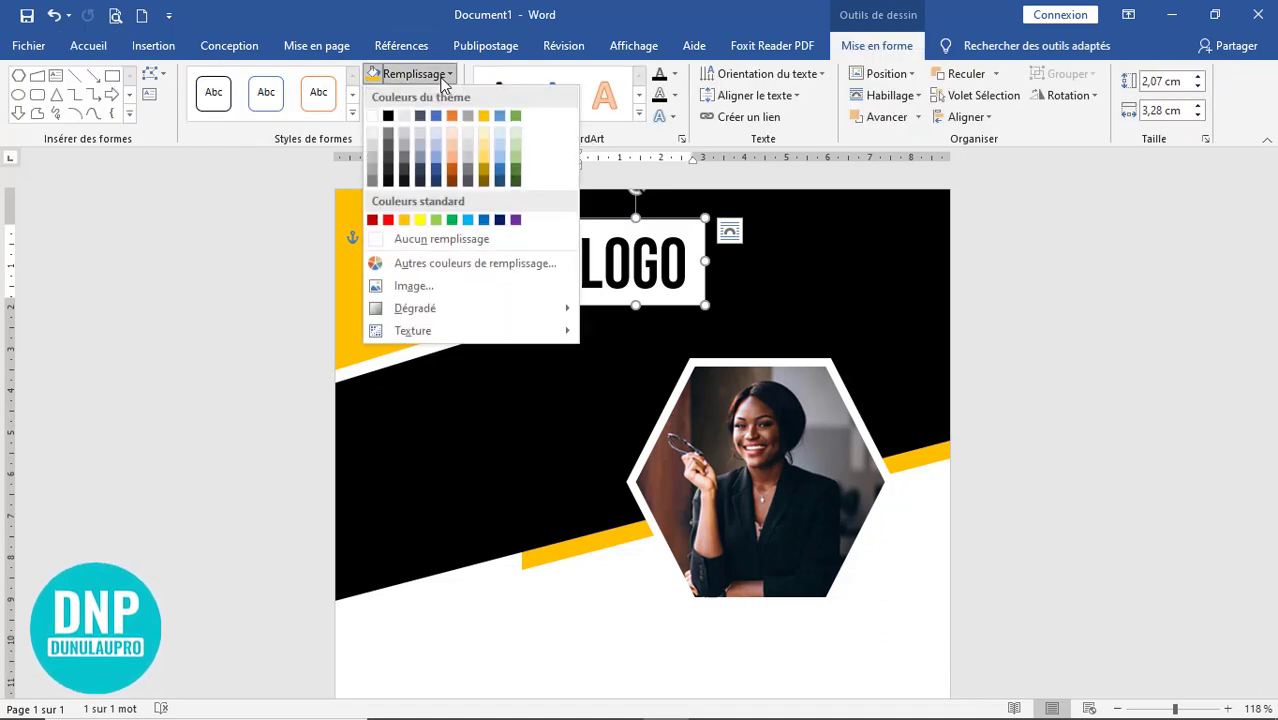
{"action": "left_click", "coordinate": [442, 239]}
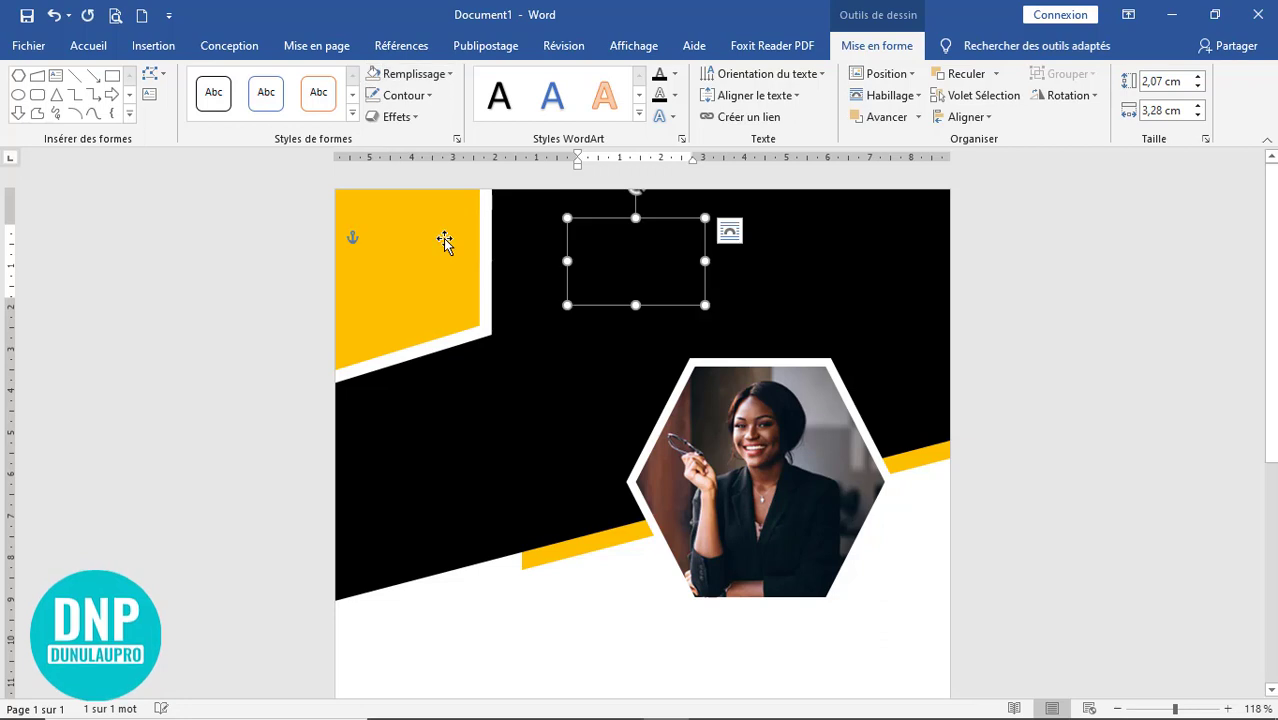
{"action": "left_click", "coordinate": [415, 98]}
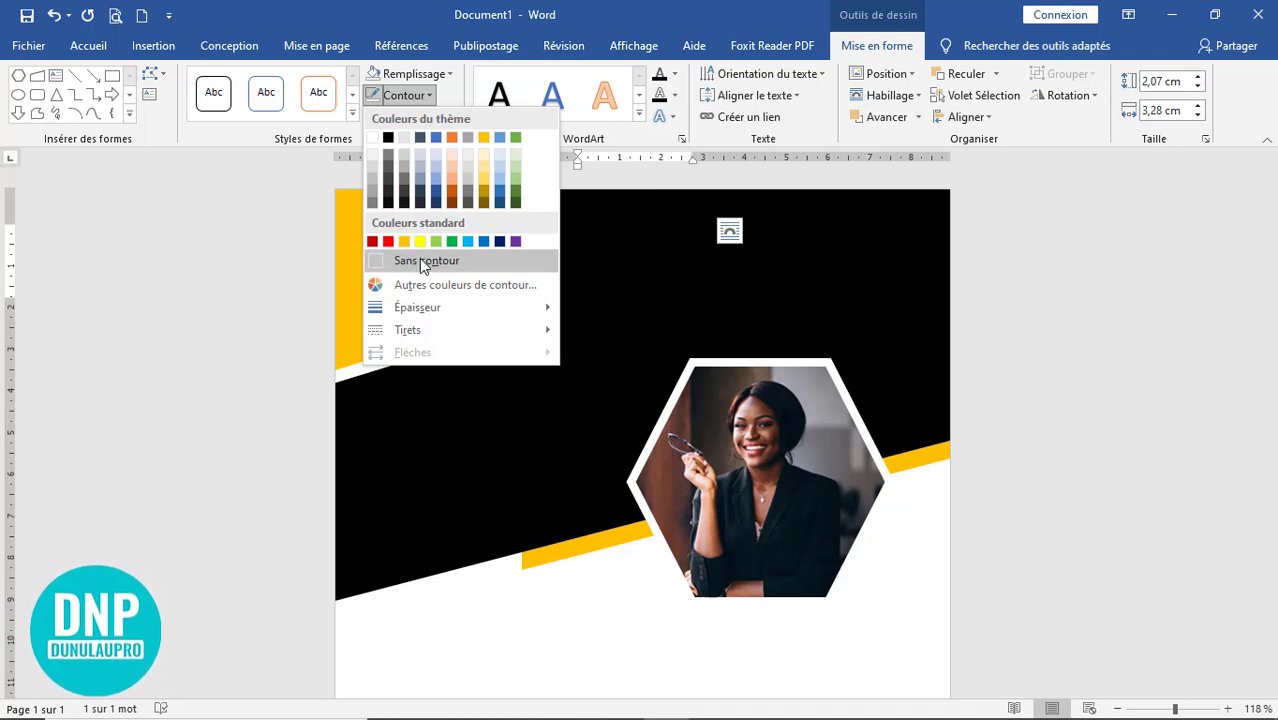
{"action": "left_click", "coordinate": [420, 260]}
- Move the LOGO text box onto the yellow corner shape and nudge it down and slightly right
{"action": "left_click_drag", "start_coordinate": [646, 222], "coordinate": [417, 198]}
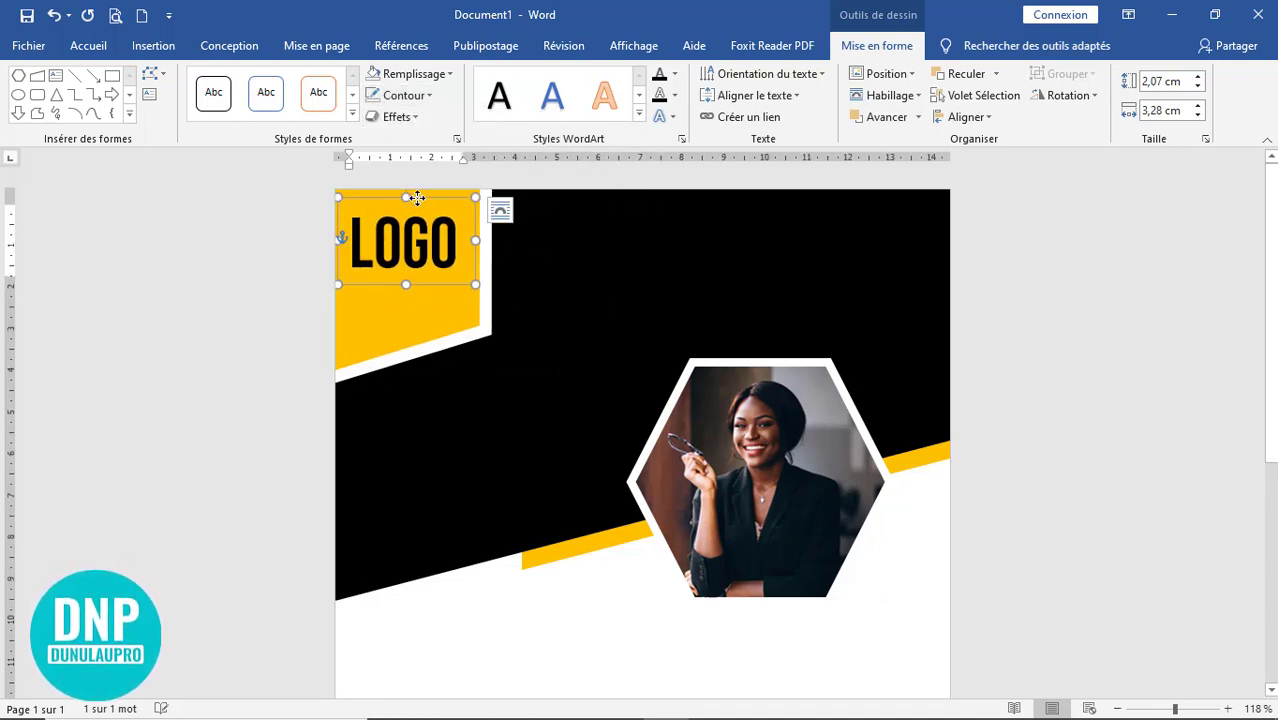
{"action": "key", "text": "Down"}
{"action": "key", "text": "Down"}
{"action": "key", "text": "Down"}
{"action": "key", "text": "Down"}
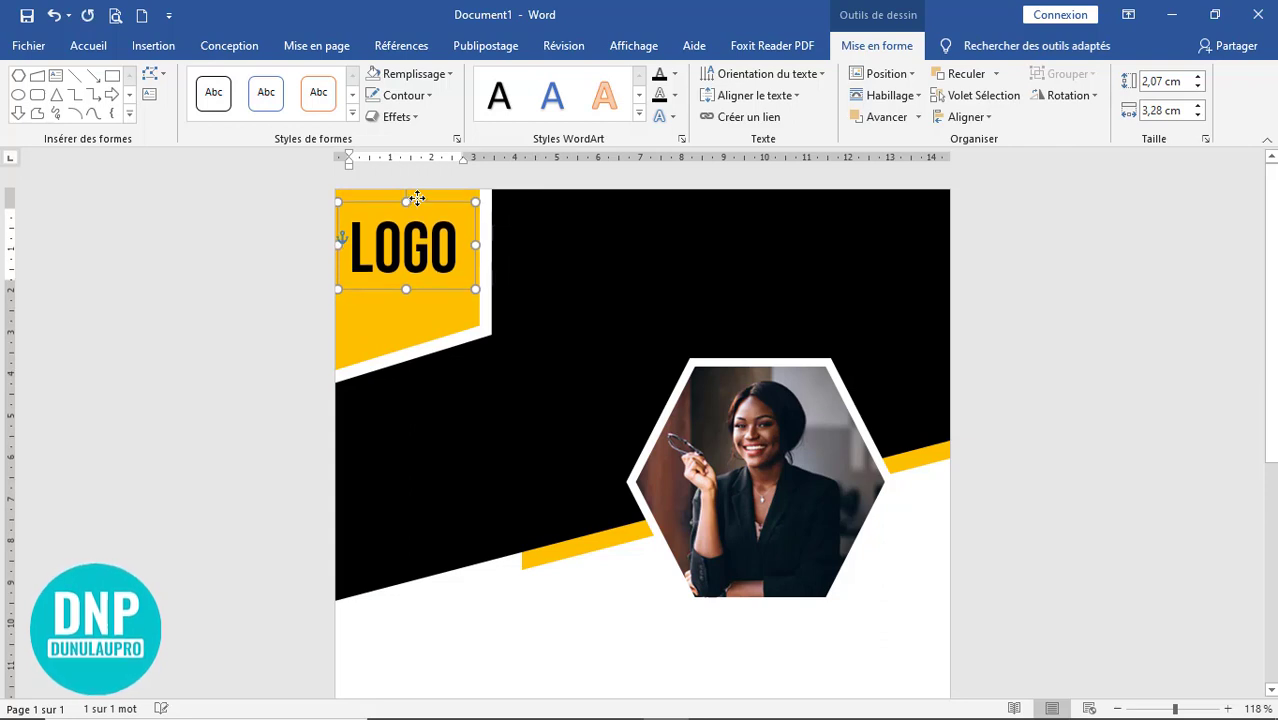
{"action": "key", "text": "Down"}
{"action": "key", "text": "Down"}
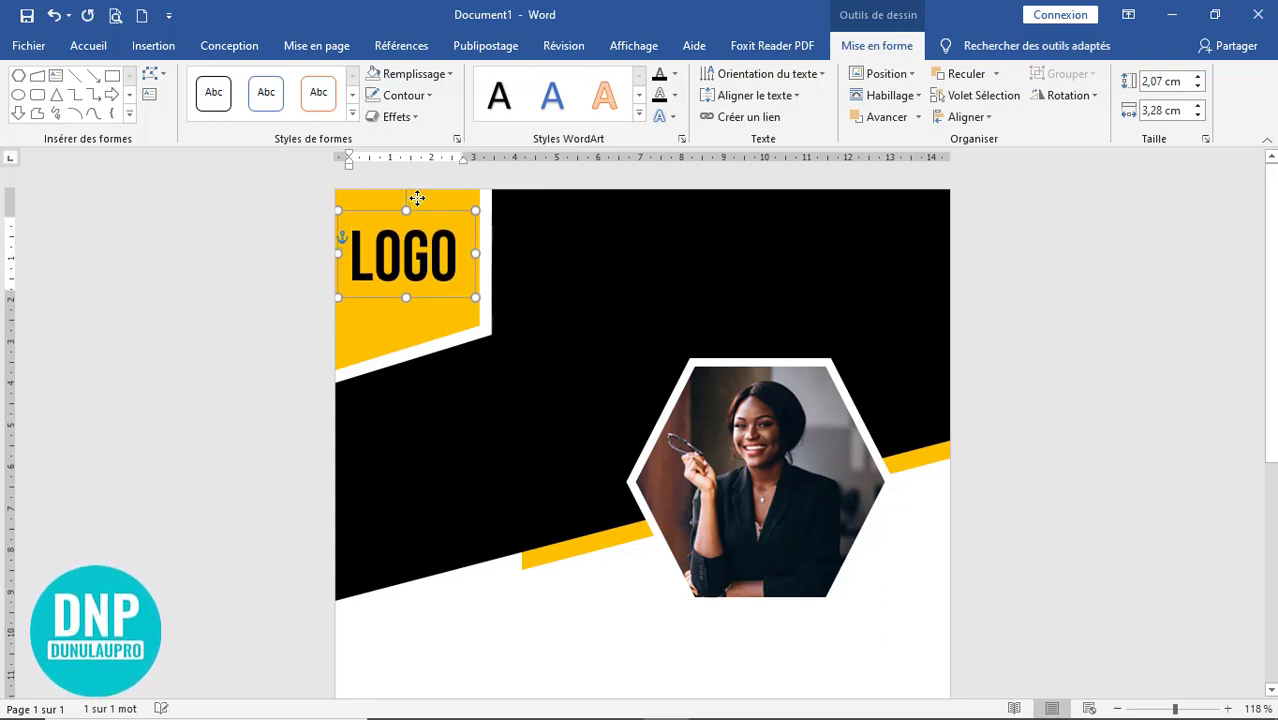
{"action": "key", "text": "Right"}
{"action": "key", "text": "Right"}
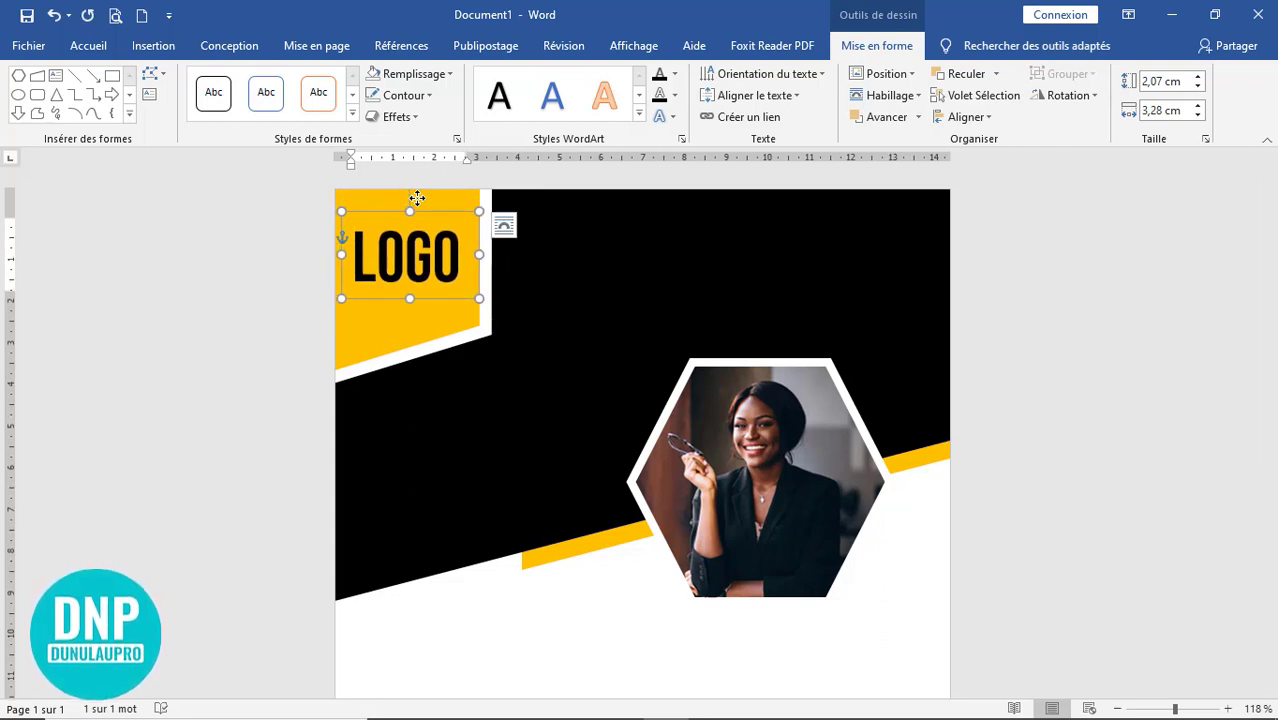
- Insert a text box reading "Lorem ipson" below LOGO and size it to about 2.72 cm wide and 0.74 cm high
{"action": "left_click", "coordinate": [112, 46]}
{"action": "left_click", "coordinate": [155, 46]}
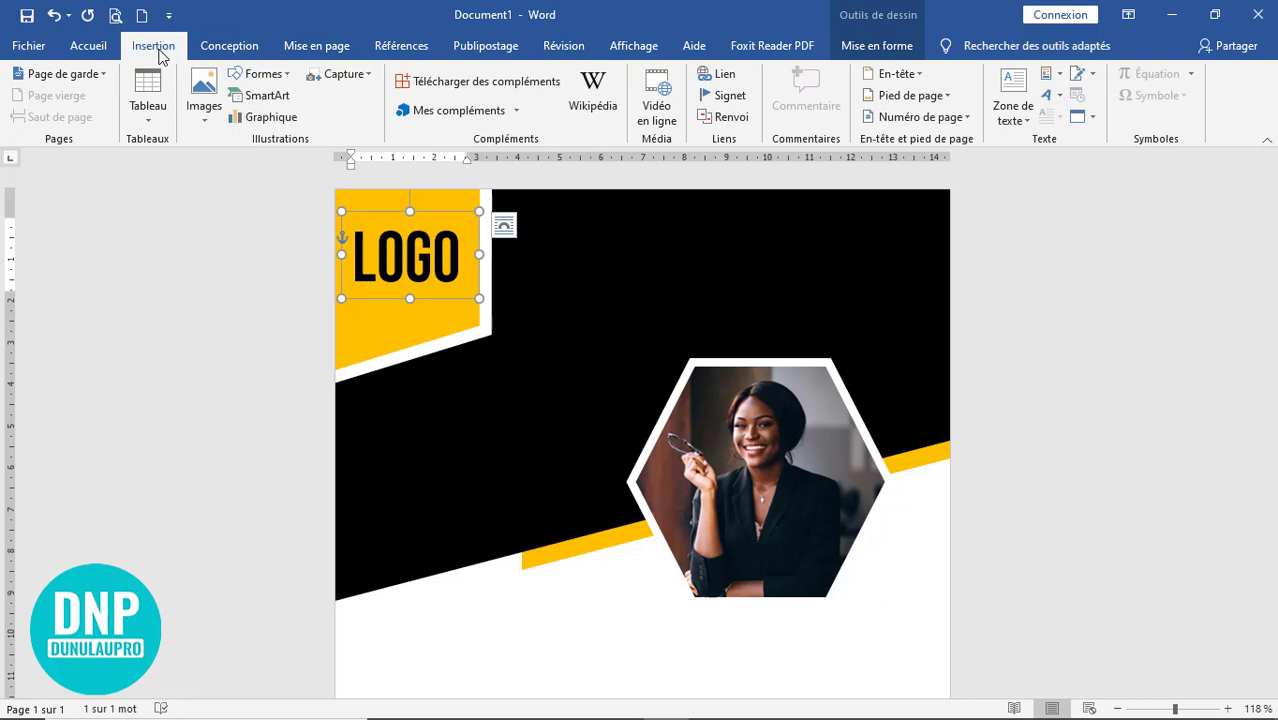
{"action": "left_click", "coordinate": [263, 76]}
{"action": "left_click", "coordinate": [272, 117]}
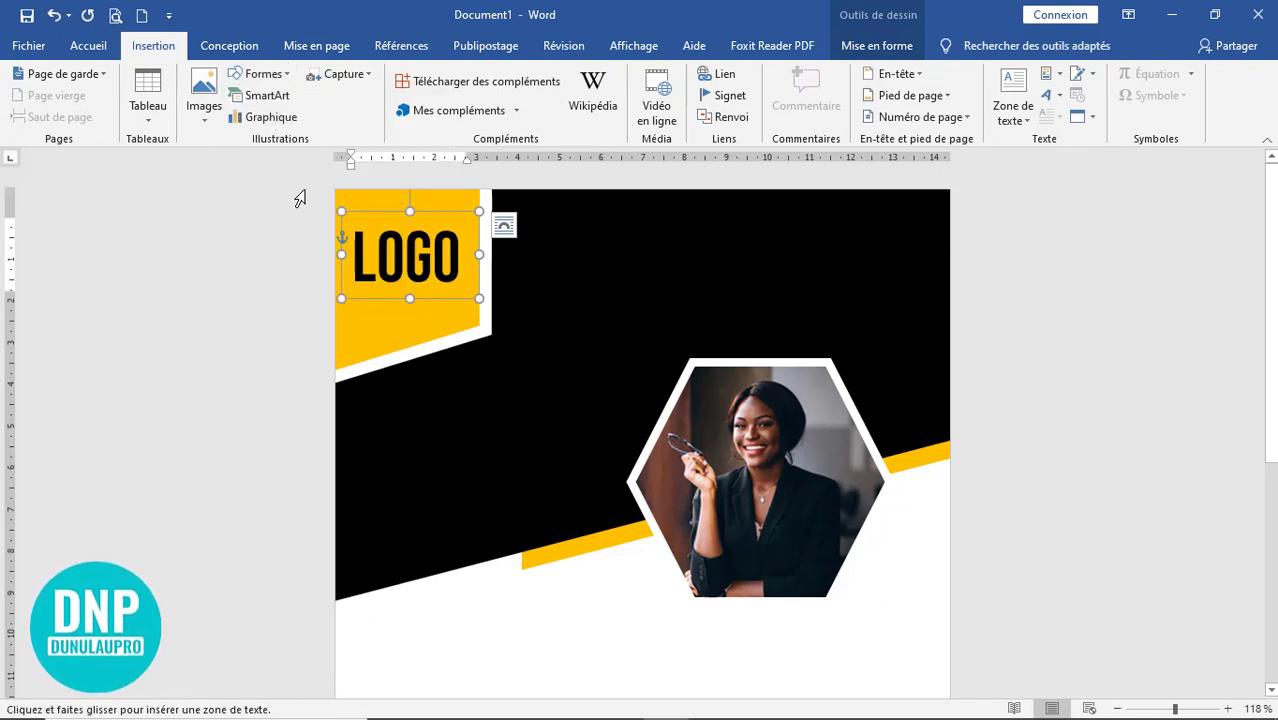
{"action": "mouse_move", "coordinate": [352, 312]}
{"action": "left_mouse_down"}
{"action": "mouse_move", "coordinate": [371, 339]}
{"action": "mouse_move", "coordinate": [513, 337]}
{"action": "left_mouse_up"}
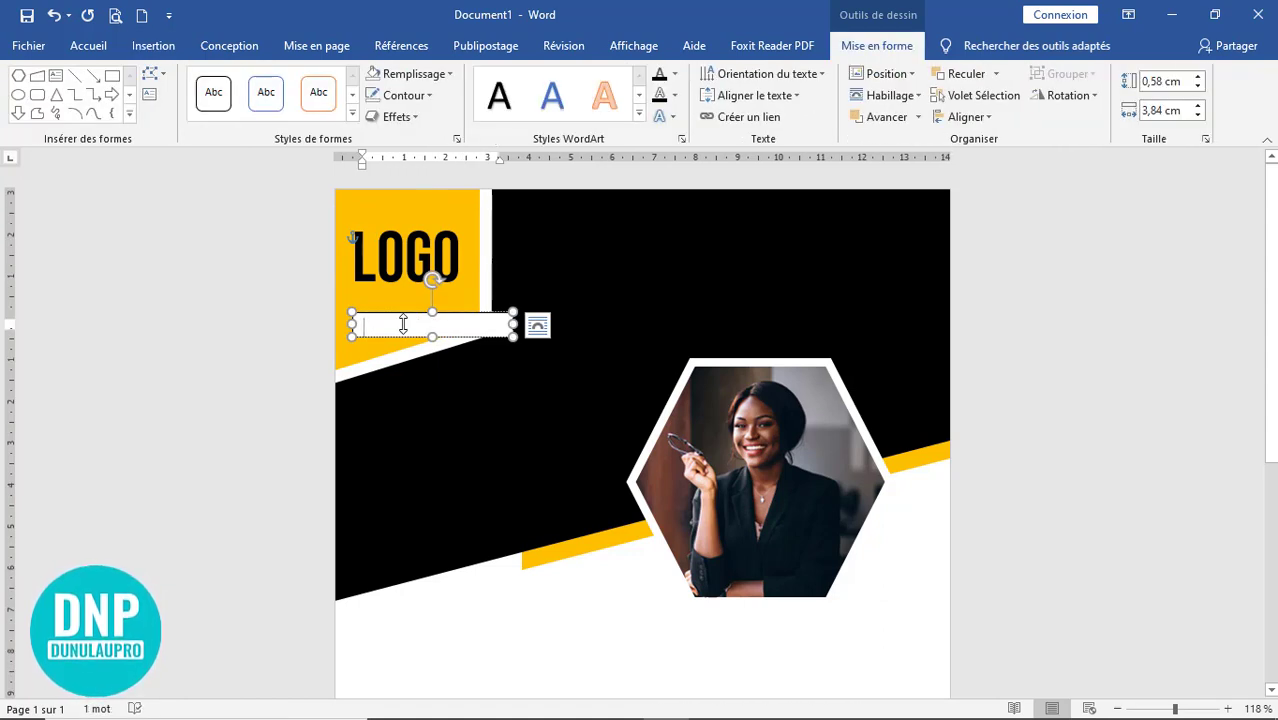
{"action": "type", "text": "lo"}
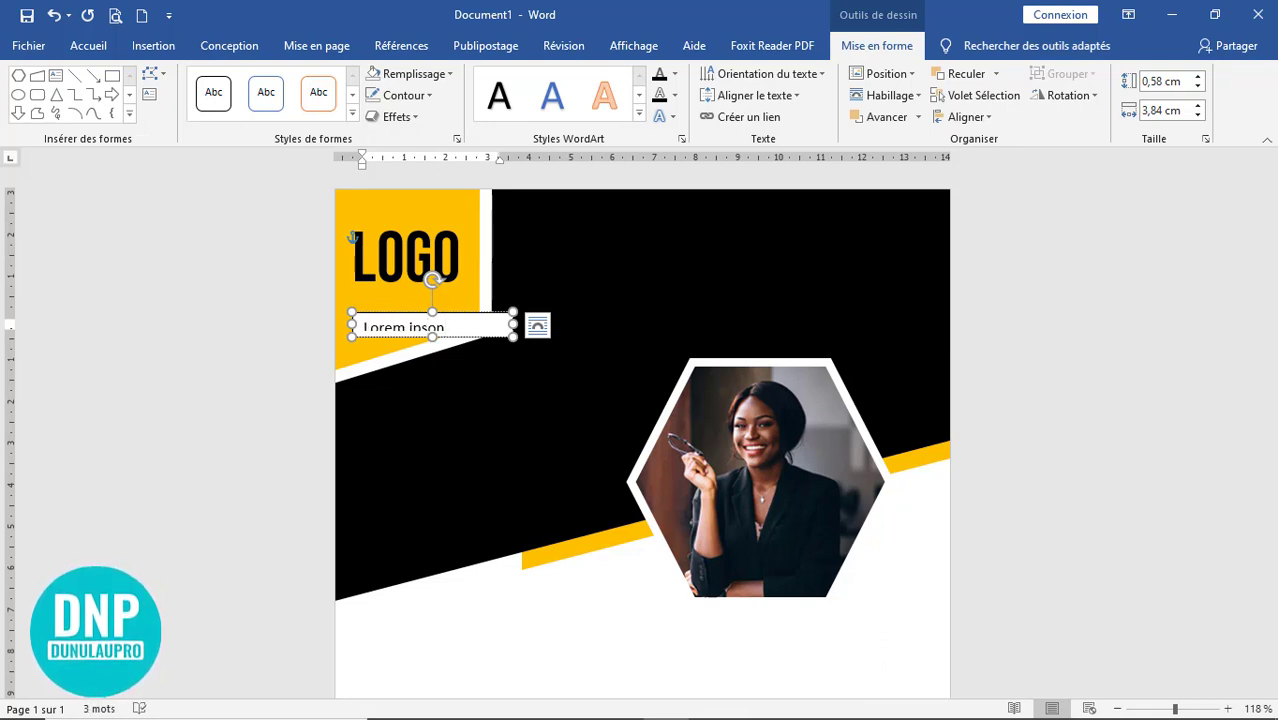
{"action": "left_click_drag", "start_coordinate": [499, 324], "coordinate": [466, 327]}
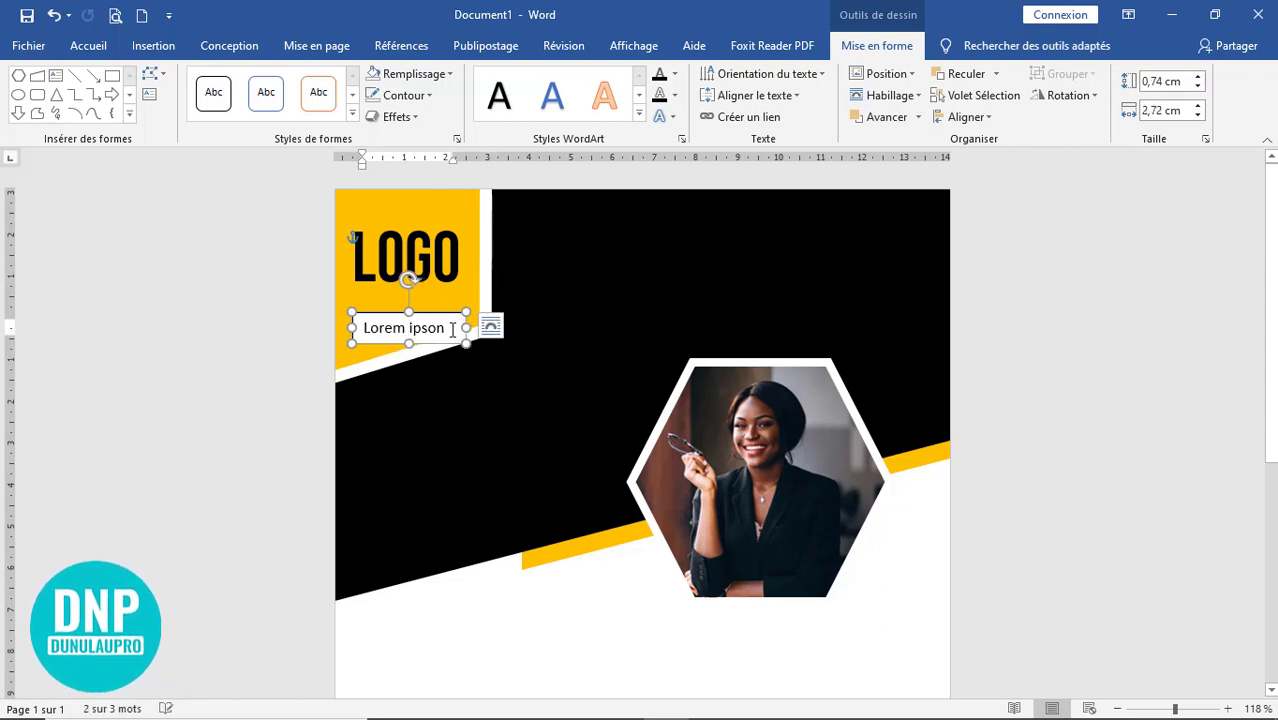
- Set the "Lorem ipson" text to Montserrat, widen its box to about 3.03 cm and move it directly under LOGO
{"action": "left_click", "coordinate": [98, 50]}
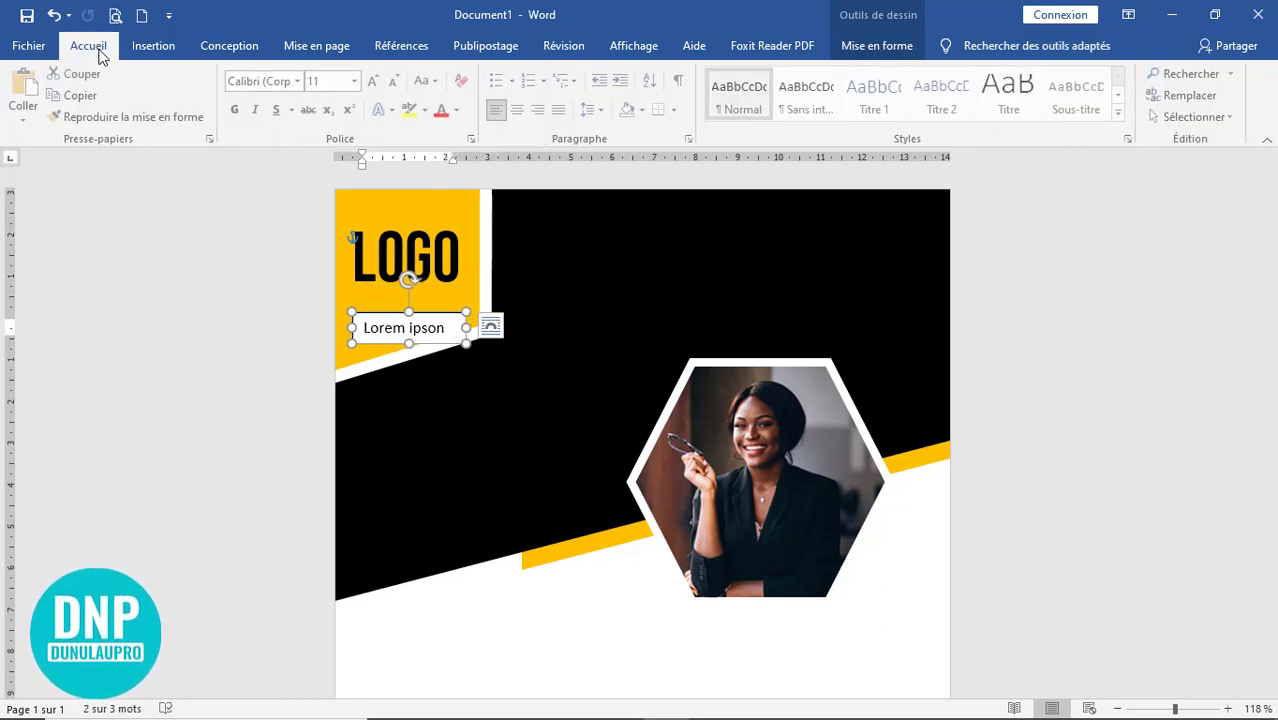
{"action": "left_click", "coordinate": [301, 81]}
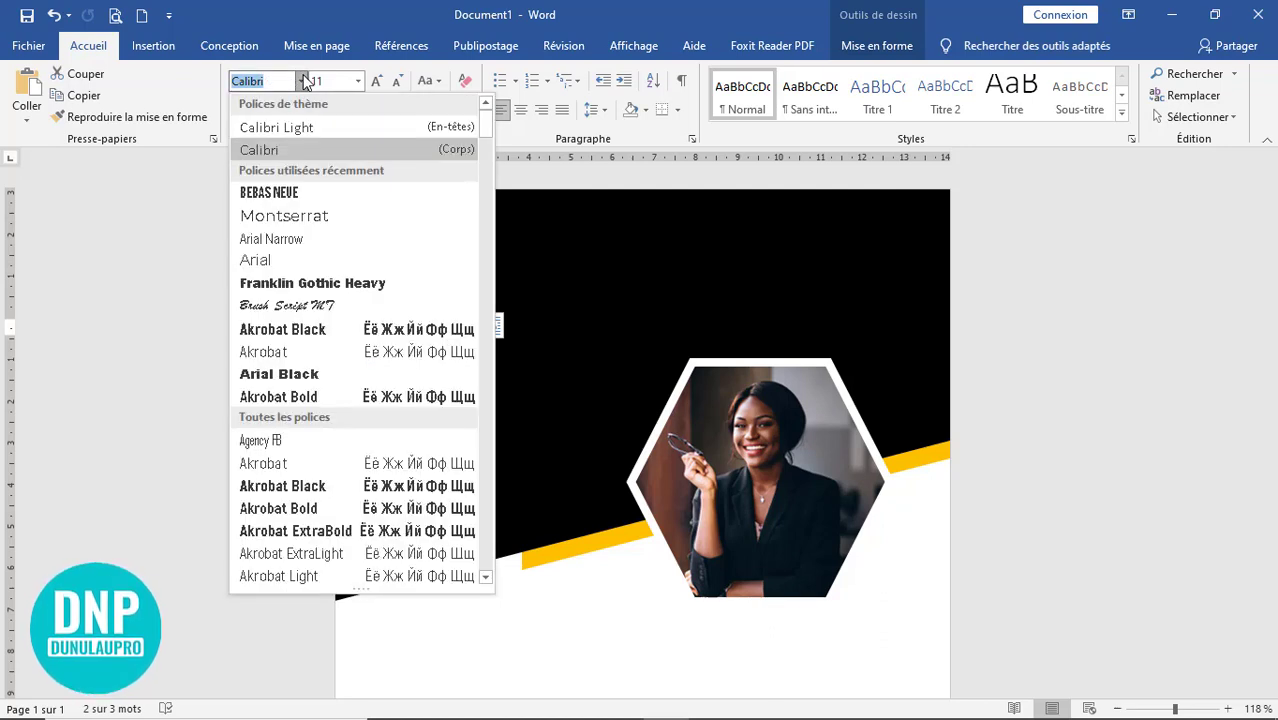
{"action": "left_click", "coordinate": [327, 217]}
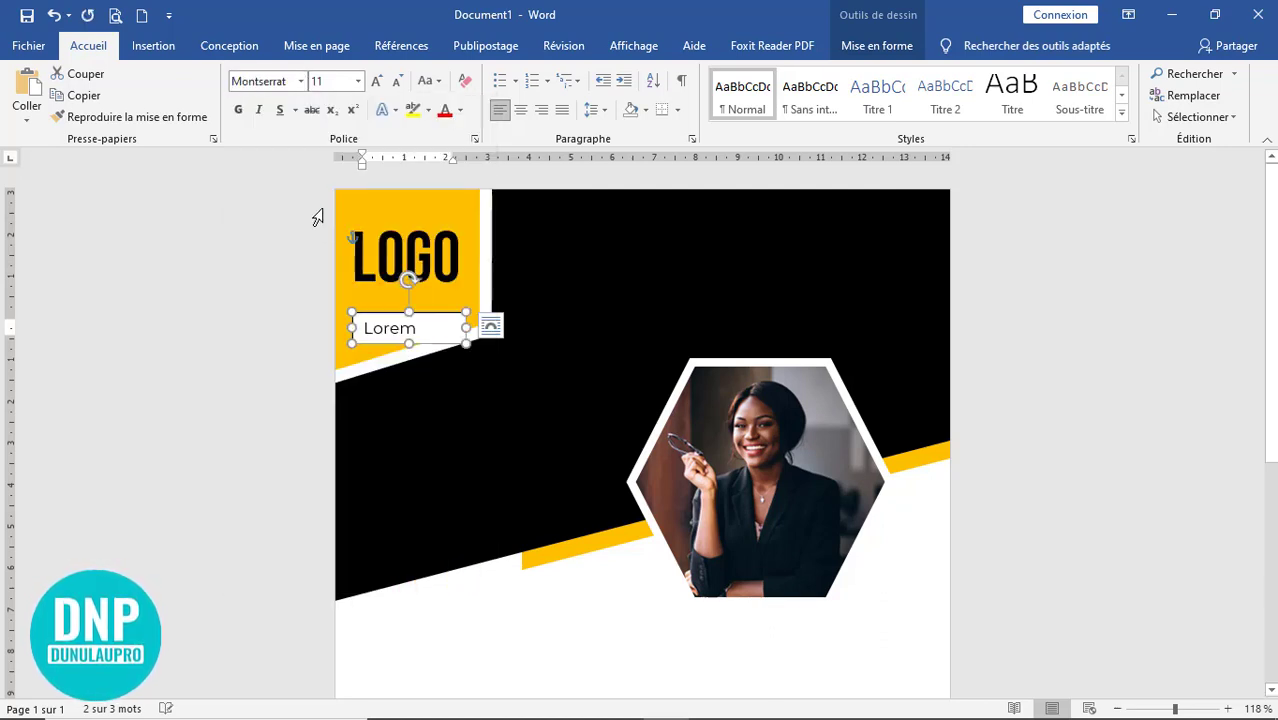
{"action": "left_click_drag", "start_coordinate": [467, 329], "coordinate": [427, 289]}
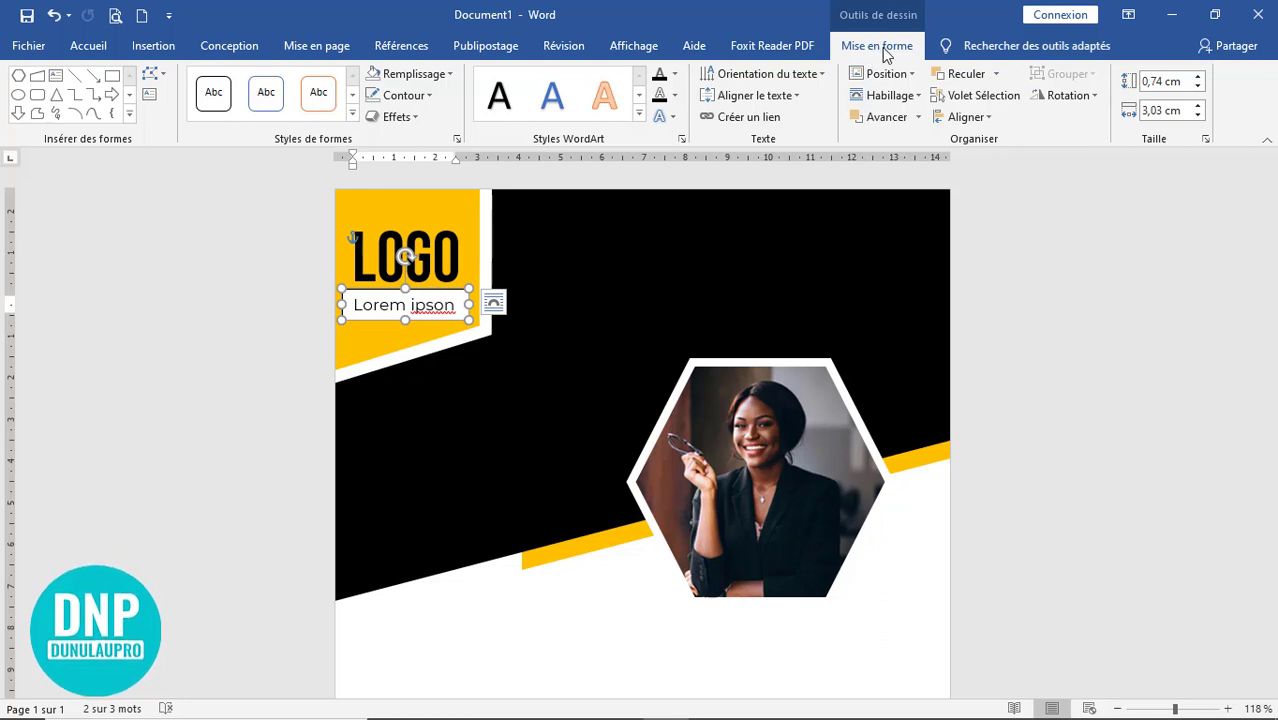
- Remove the fill and the outline from the "Lorem ipson" text box
{"action": "left_click", "coordinate": [390, 76]}
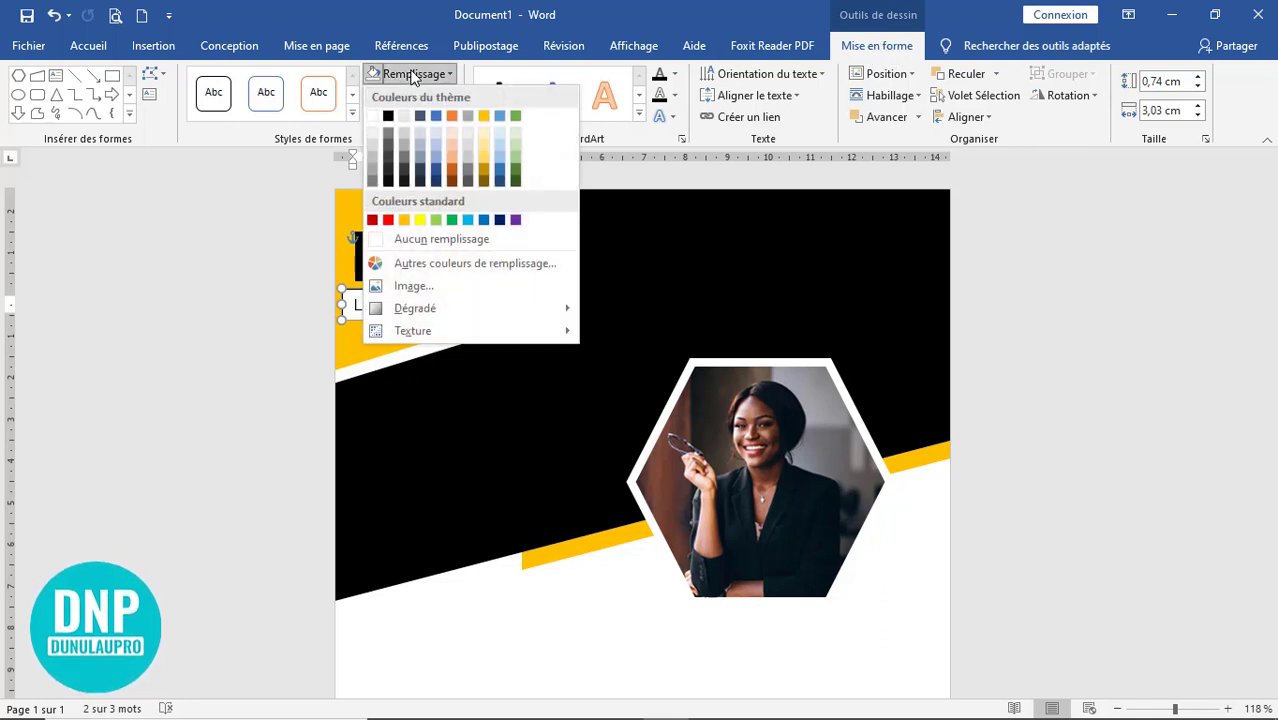
{"action": "left_click", "coordinate": [428, 240]}
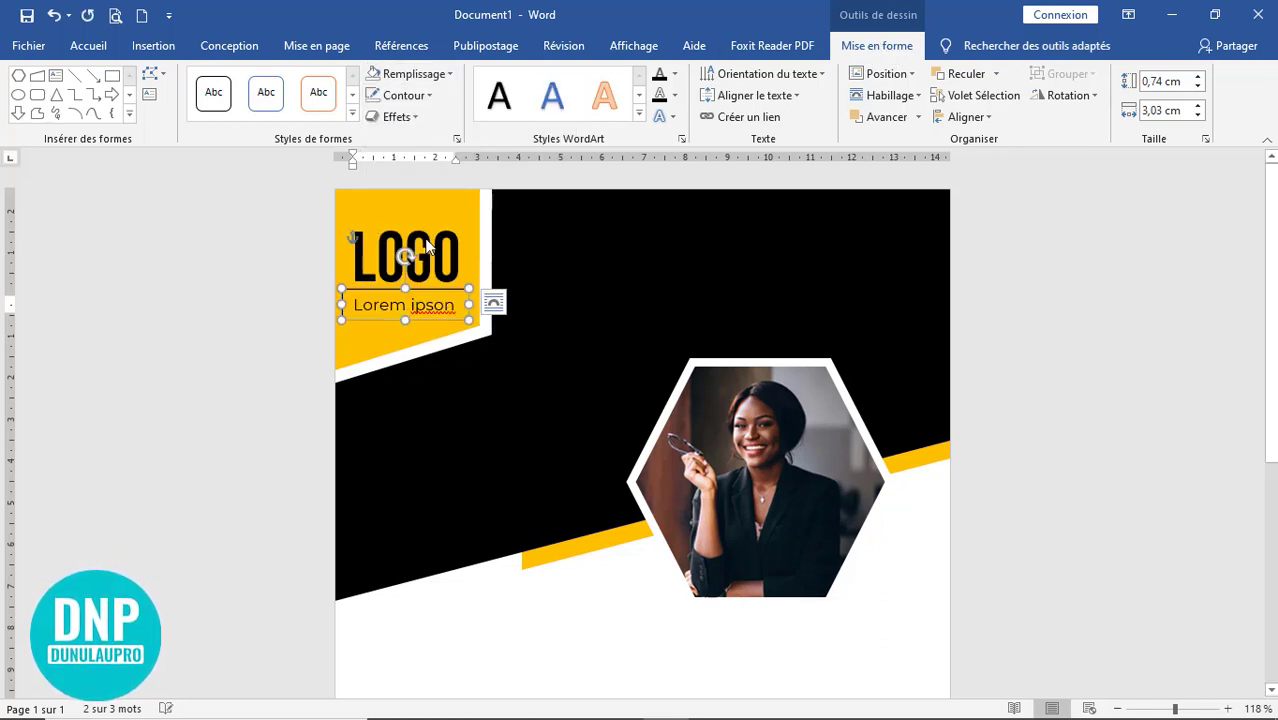
{"action": "left_click", "coordinate": [428, 95]}
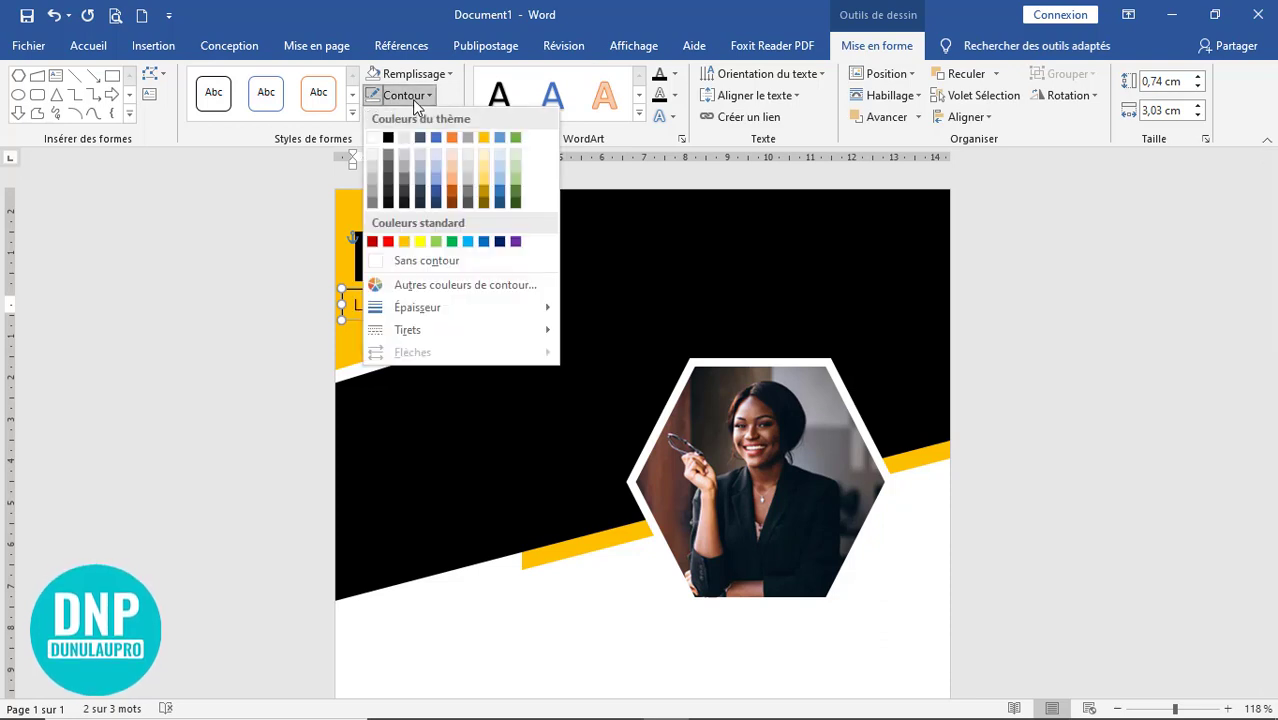
{"action": "left_click", "coordinate": [420, 260]}
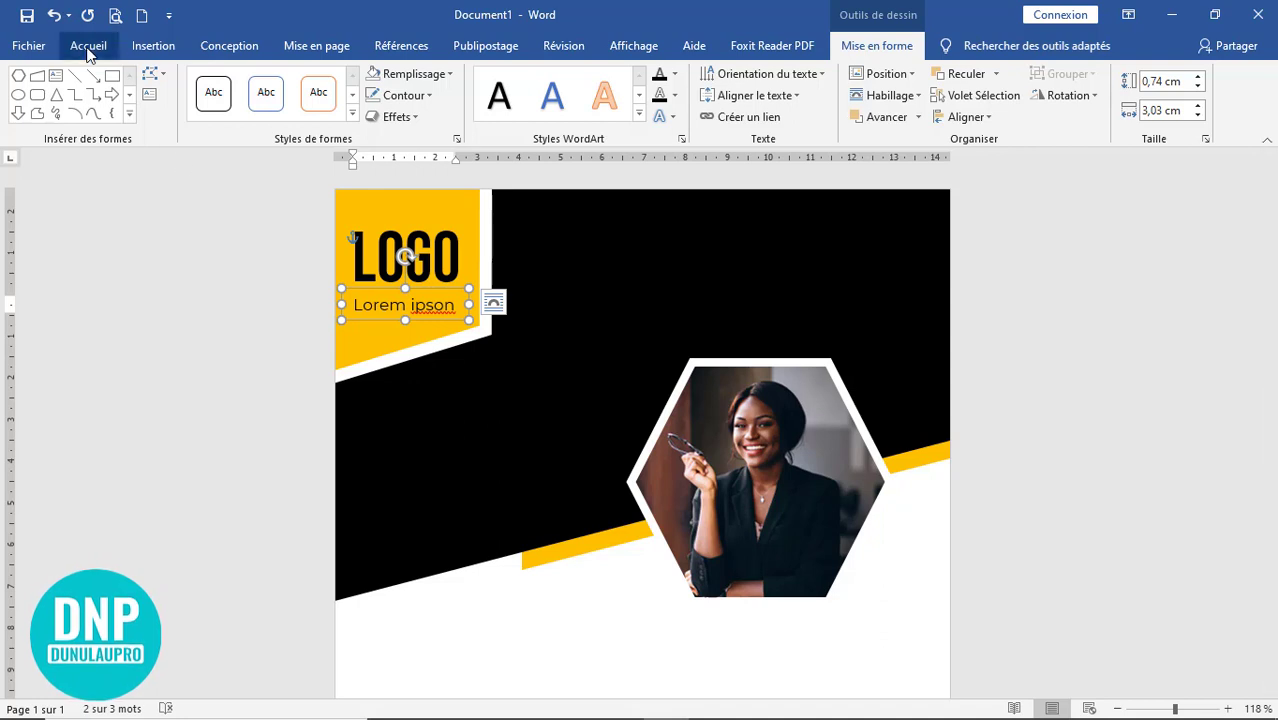
- Make the "Lorem ipson" text bold, widen its box to about 3.1 cm and move it slightly up towards LOGO
{"action": "left_click", "coordinate": [88, 46]}
{"action": "left_click", "coordinate": [238, 109]}
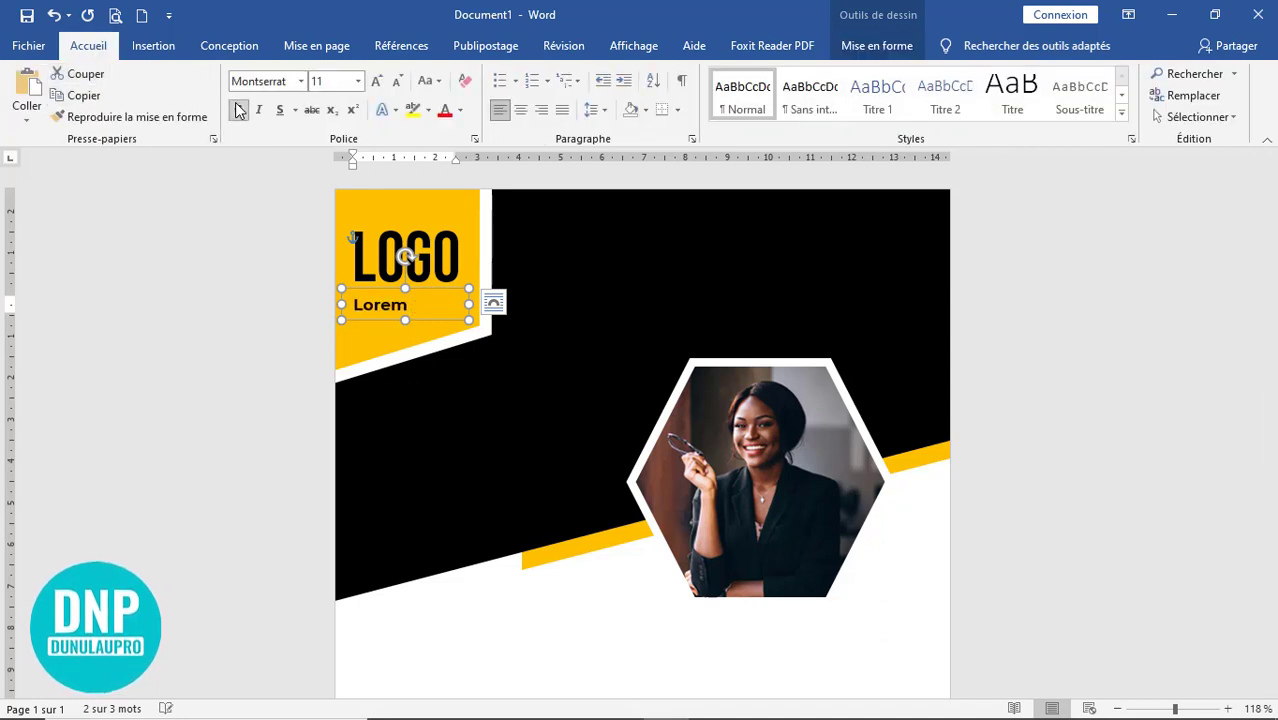
{"action": "left_click_drag", "start_coordinate": [470, 304], "coordinate": [470, 306]}
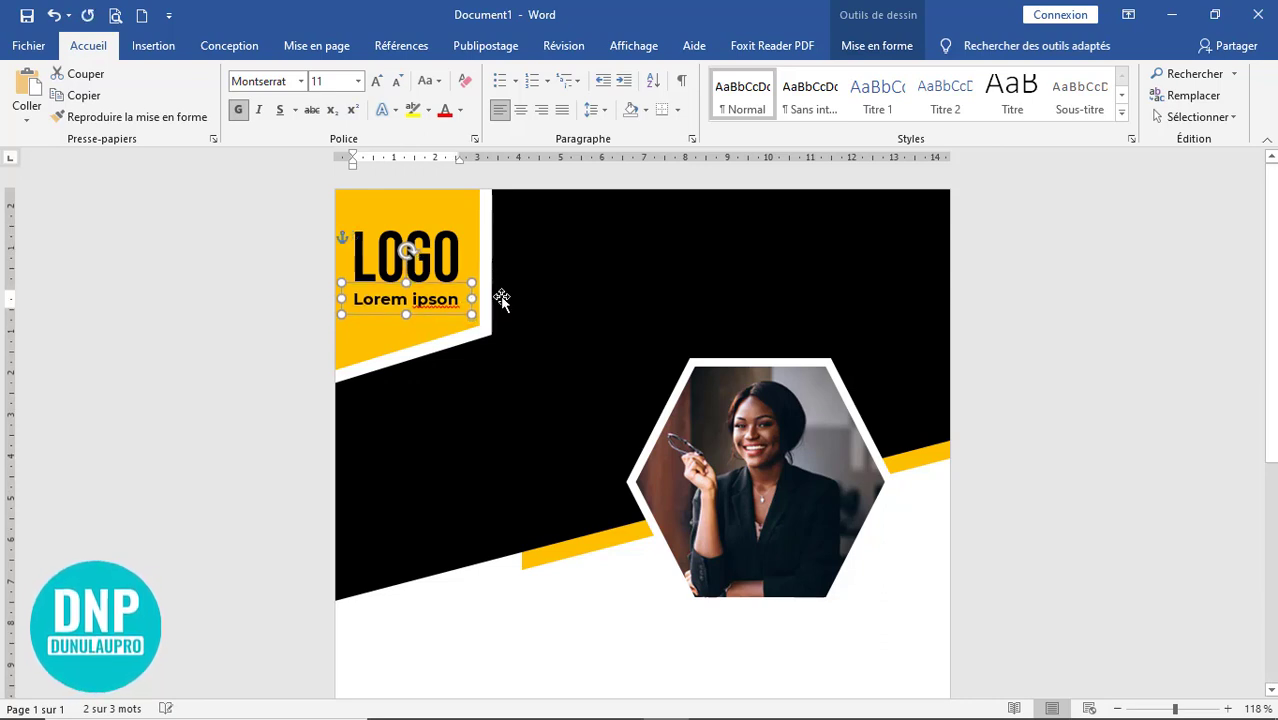
- Place a copy of the "Lorem ipson" text box on the black area beside the logo
{"action": "left_click", "coordinate": [501, 298]}
{"action": "double_click", "coordinate": [501, 298]}
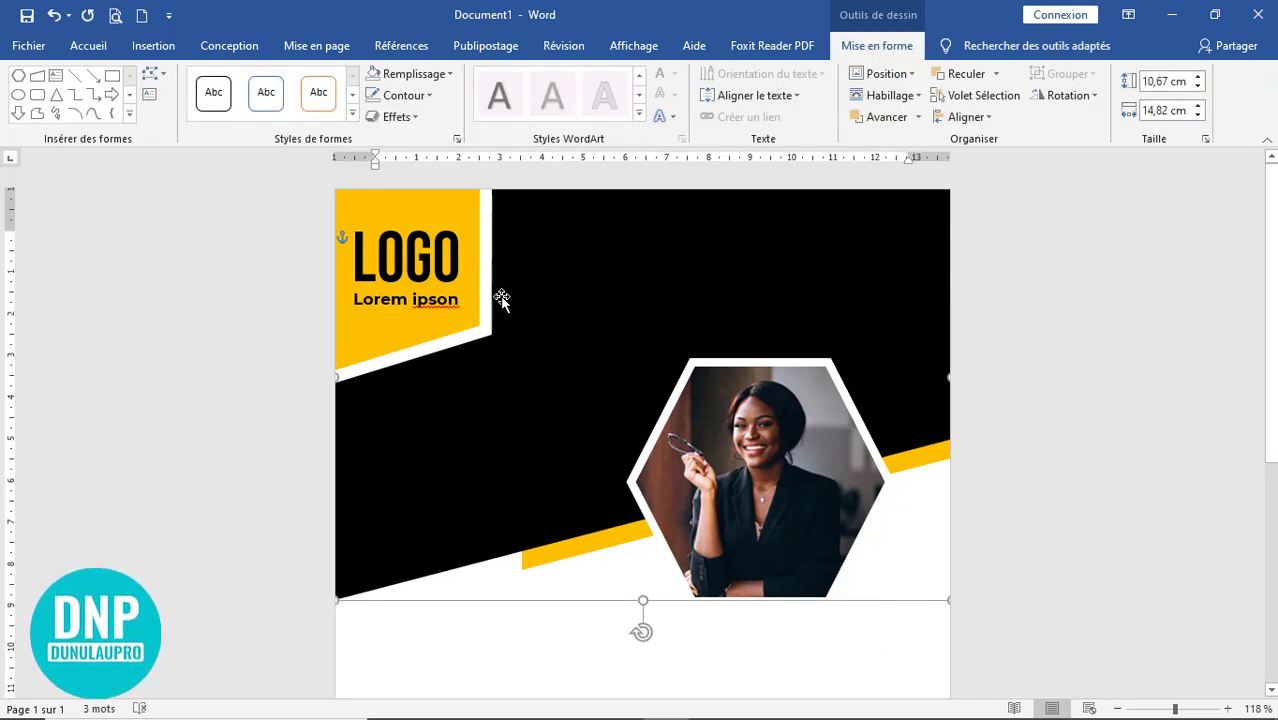
{"action": "left_click", "coordinate": [446, 298]}
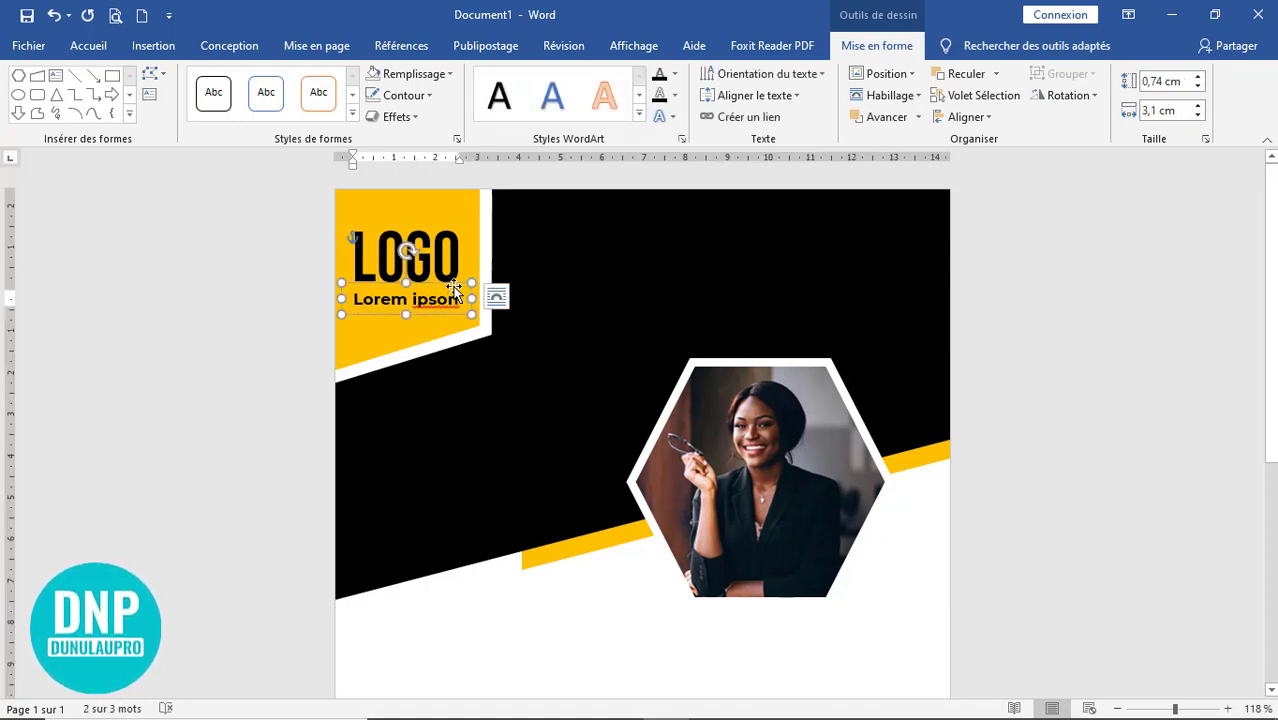
{"action": "left_click_drag", "start_coordinate": [458, 295], "coordinate": [573, 242]}
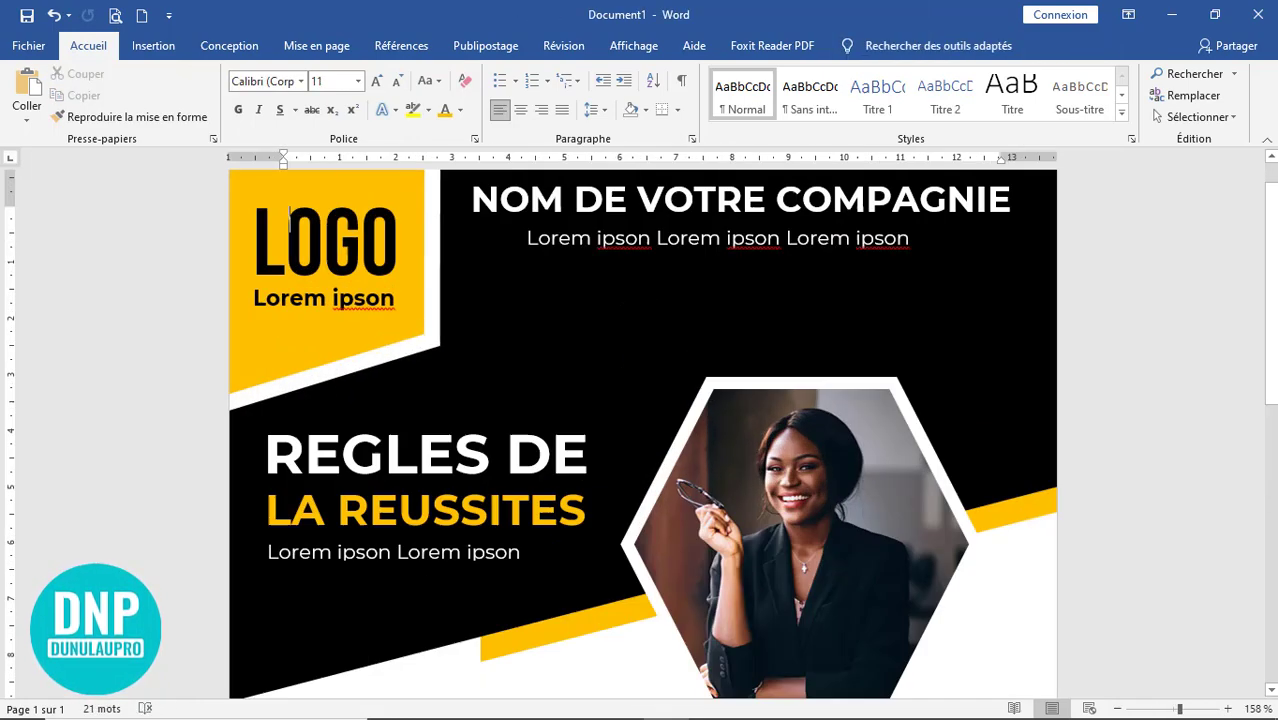
- Duplicate the "REGLES DE" text box below the "Lorem ipson Lorem ipson" line and replace the copy's text with "10"
{"action": "scroll", "coordinate": [505, 428], "scroll_direction": "down", "scroll_amount": 1}
{"action": "left_click", "coordinate": [505, 428]}
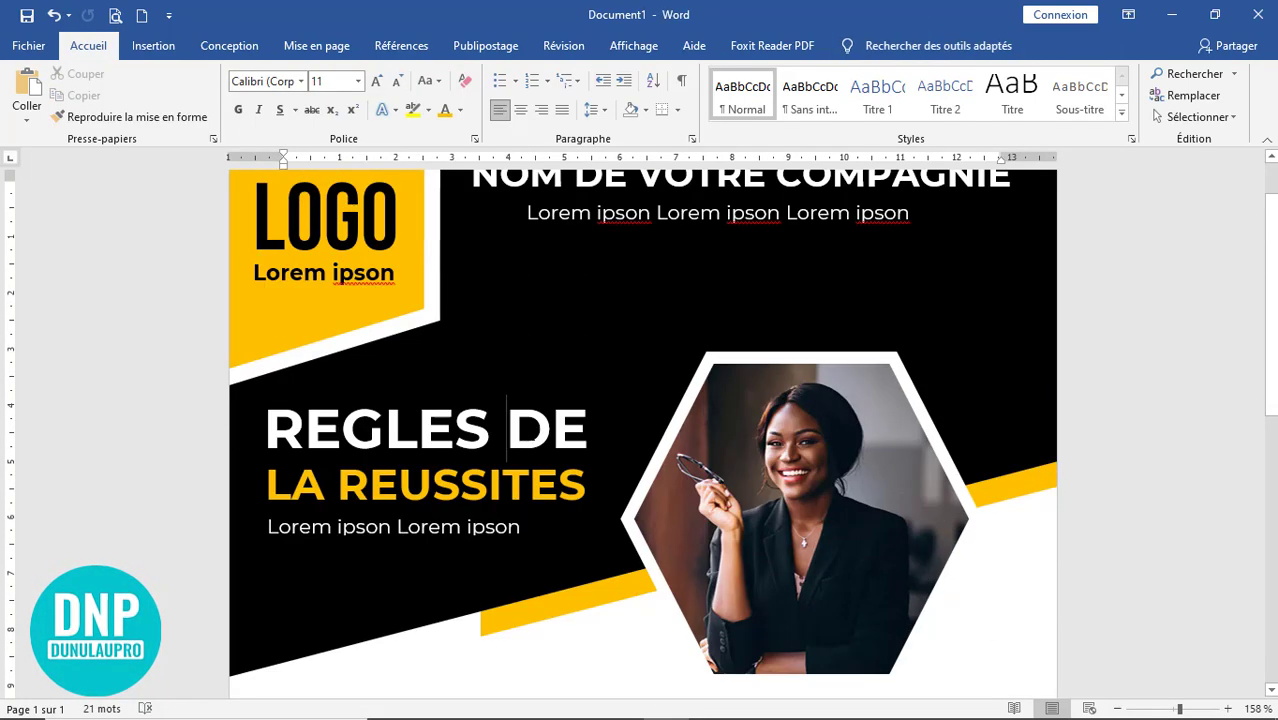
{"action": "left_click", "coordinate": [550, 388]}
{"action": "scroll", "coordinate": [550, 385], "scroll_direction": "down", "scroll_amount": 3}
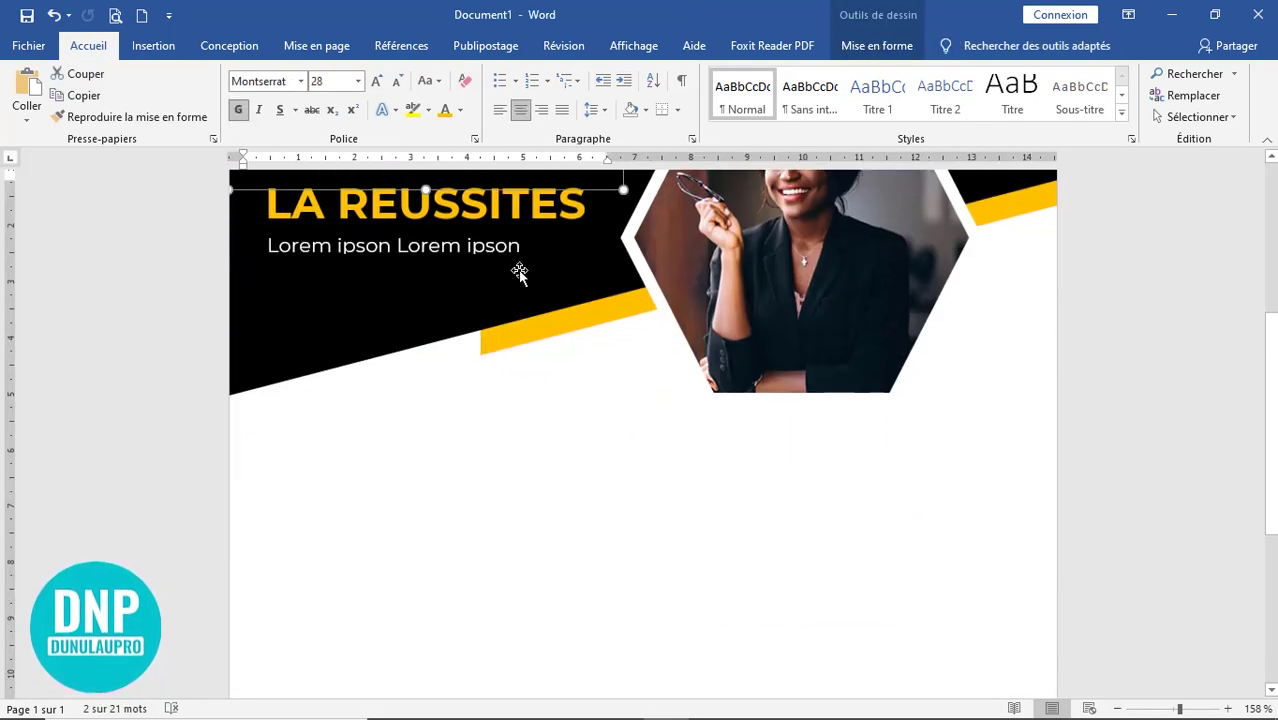
{"action": "scroll", "coordinate": [531, 257], "scroll_direction": "up", "scroll_amount": 2}
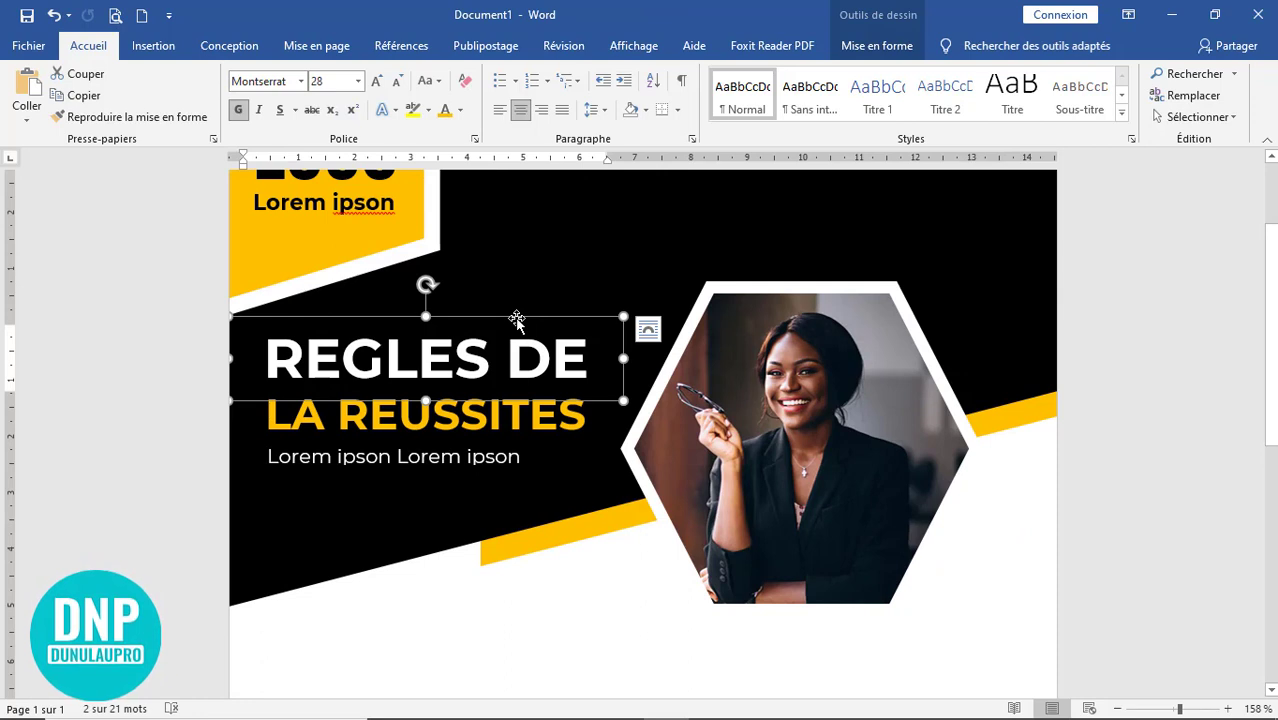
{"action": "left_click_drag", "start_coordinate": [518, 326], "coordinate": [619, 636], "text": "ctrl"}
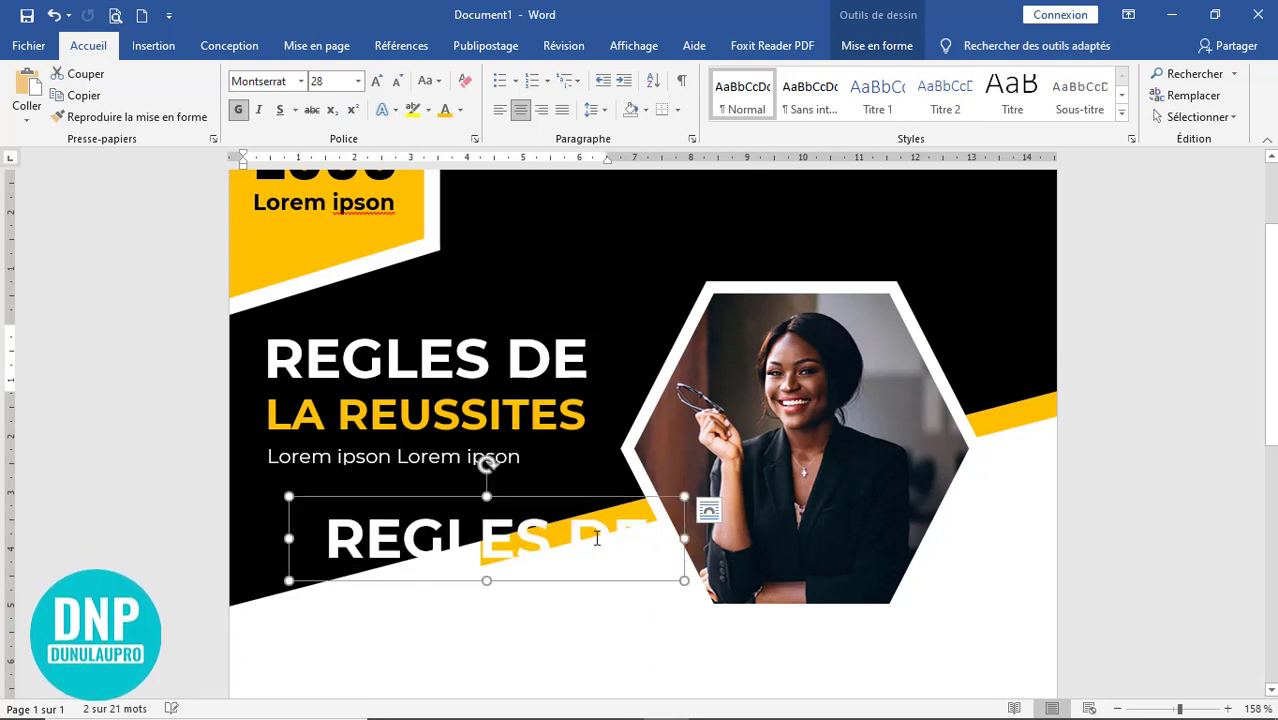
{"action": "triple_click", "coordinate": [331, 527]}
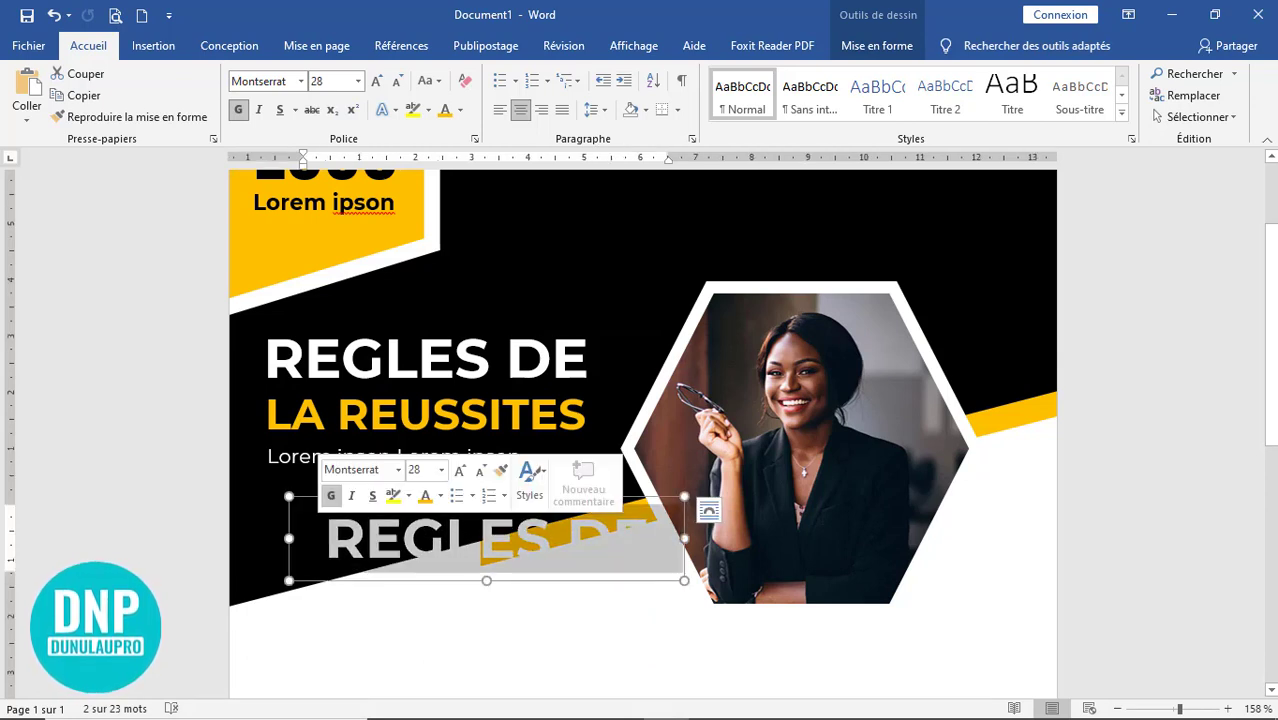
{"action": "type", "text": "10"}
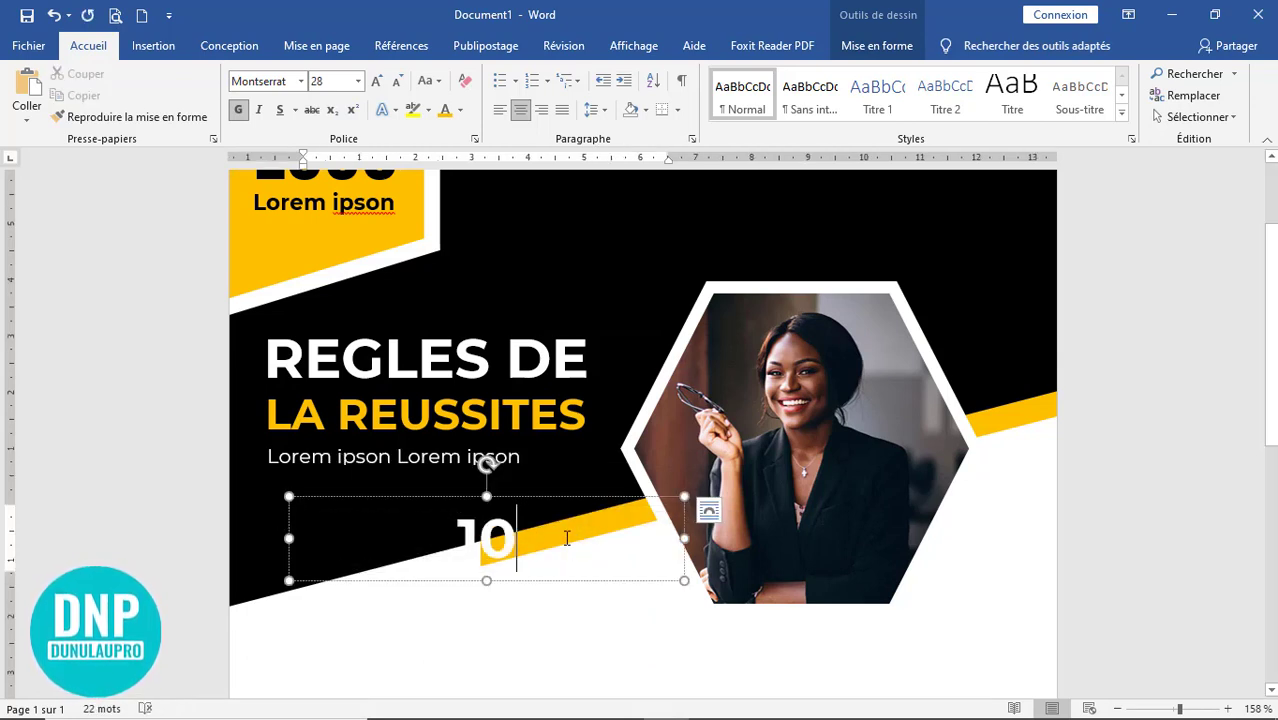
- Color the "10" text black
{"action": "left_click_drag", "start_coordinate": [516, 540], "coordinate": [456, 540]}
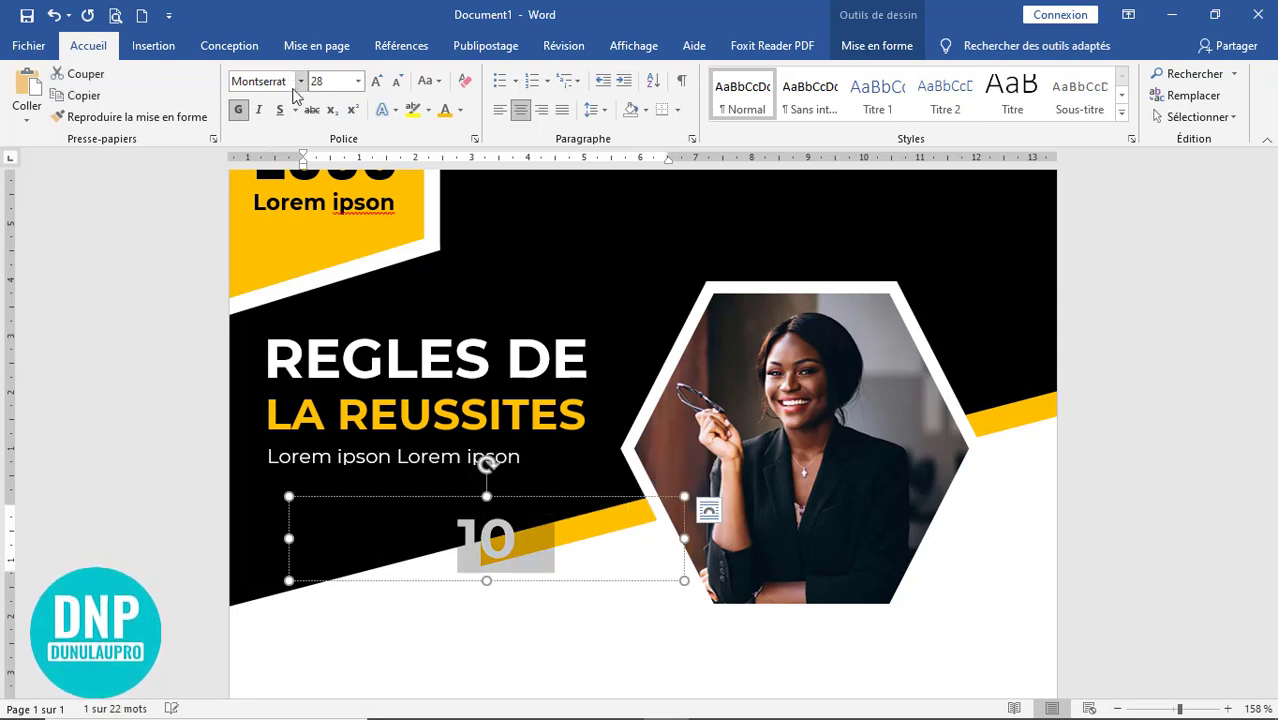
{"action": "left_click", "coordinate": [459, 110]}
{"action": "left_click", "coordinate": [461, 135]}
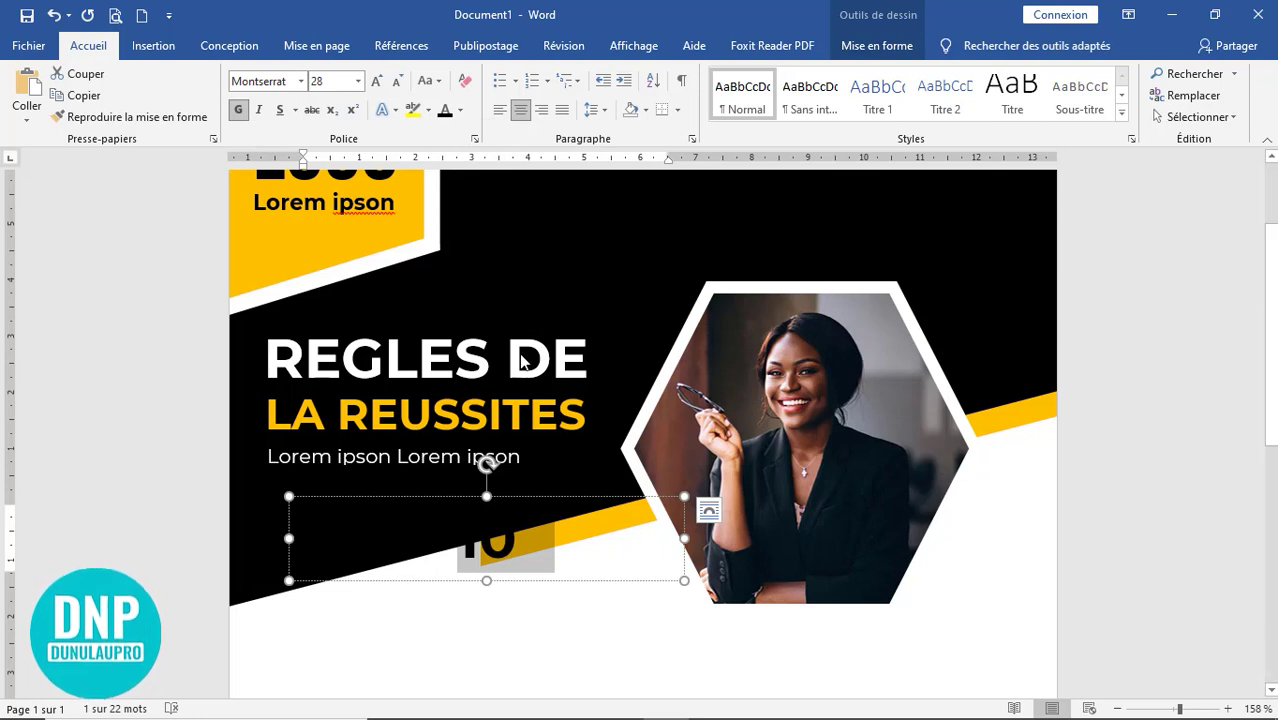
- Set the "10" text's font size to 50 and extend its text box to about 3.06 cm high
{"action": "left_click", "coordinate": [377, 81]}
{"action": "left_click", "coordinate": [377, 81]}
{"action": "left_click", "coordinate": [377, 81]}
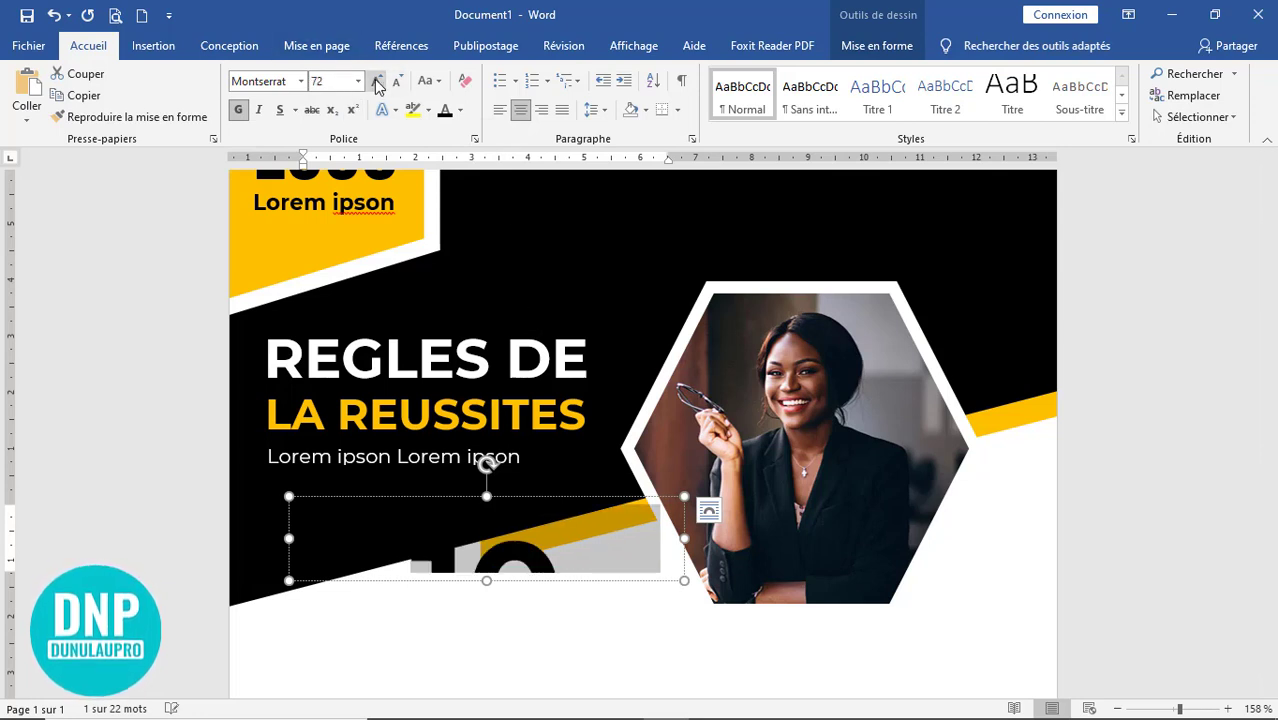
{"action": "left_click_drag", "start_coordinate": [486, 581], "coordinate": [489, 669]}
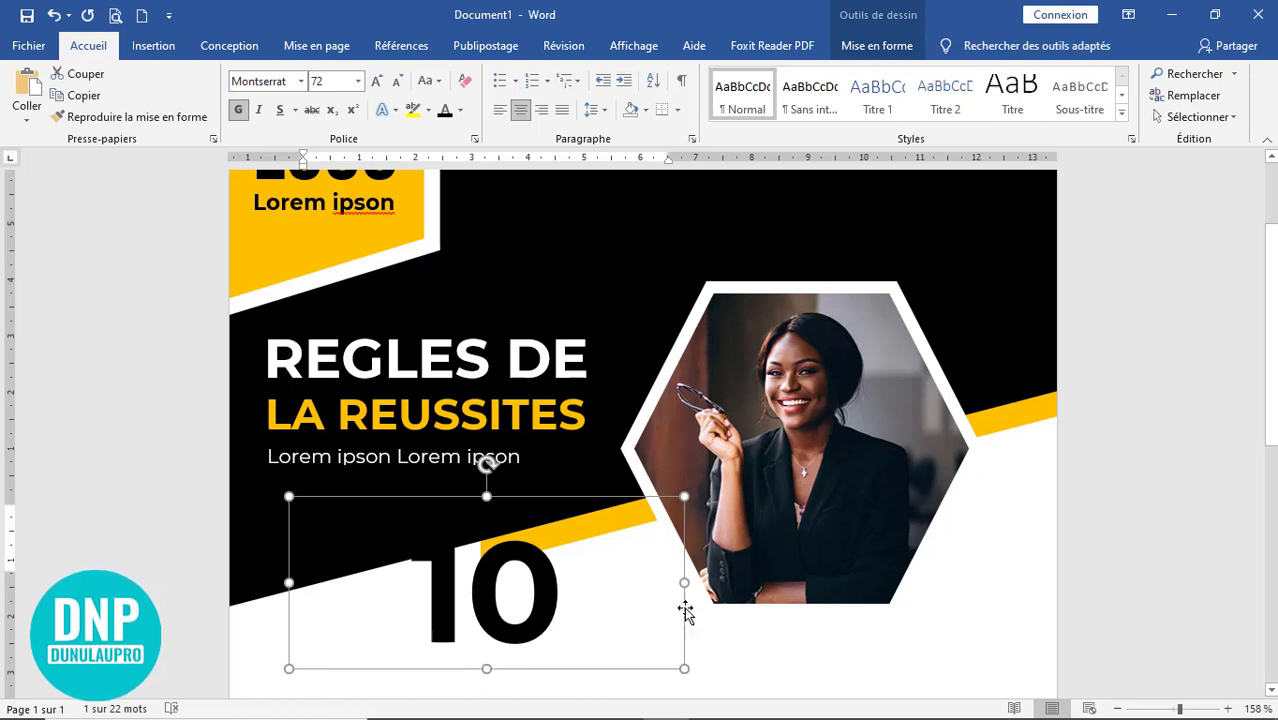
{"action": "left_click", "coordinate": [397, 88]}
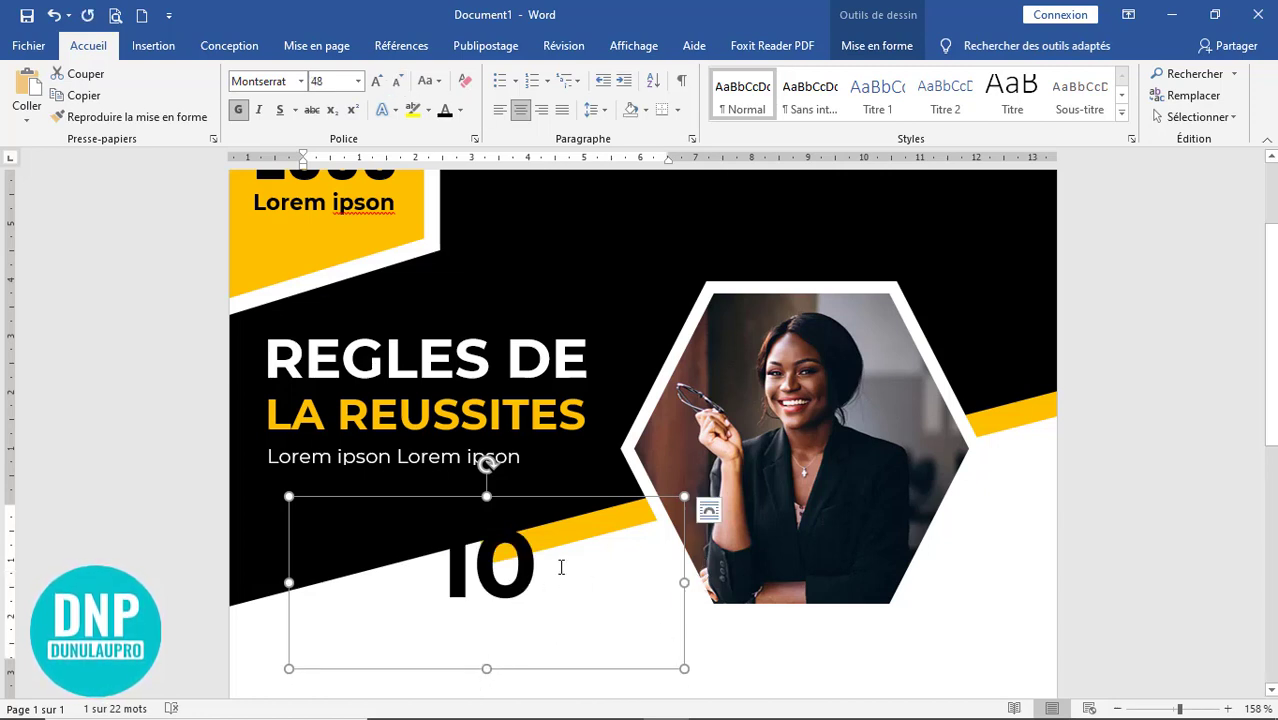
{"action": "left_click", "coordinate": [331, 84]}
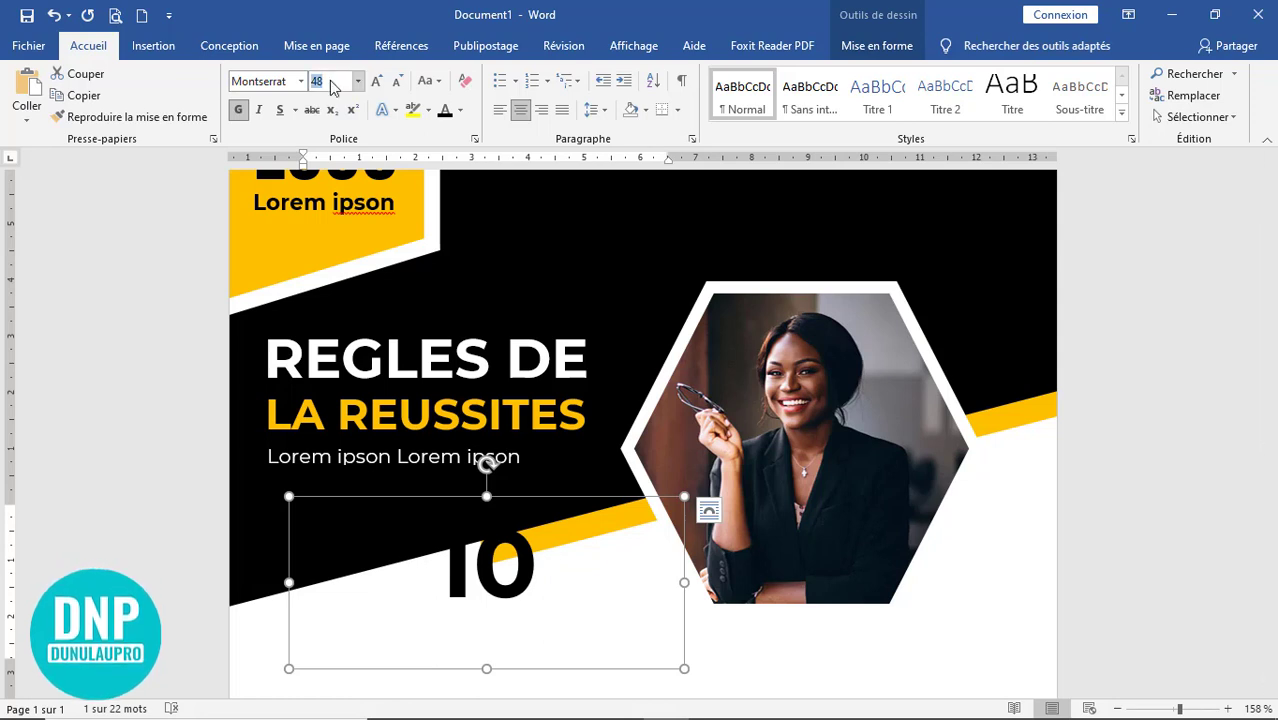
{"action": "key", "text": "Return"}
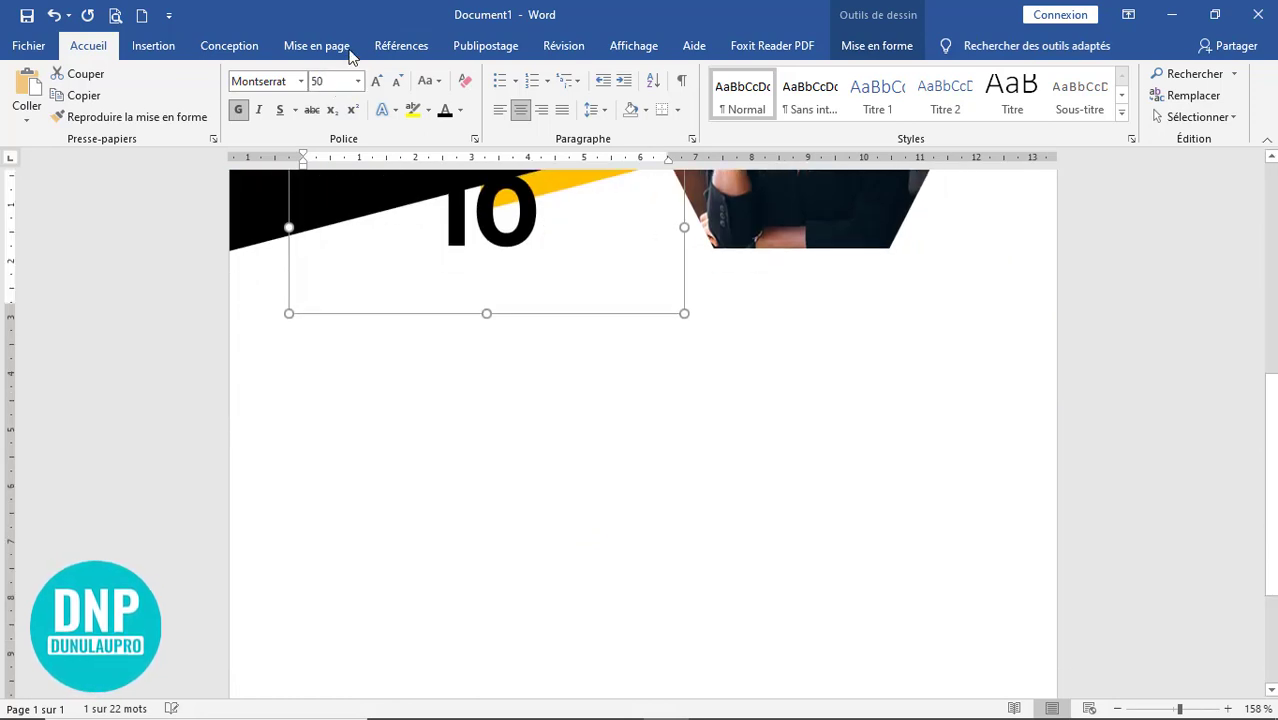
{"action": "left_click", "coordinate": [511, 281]}
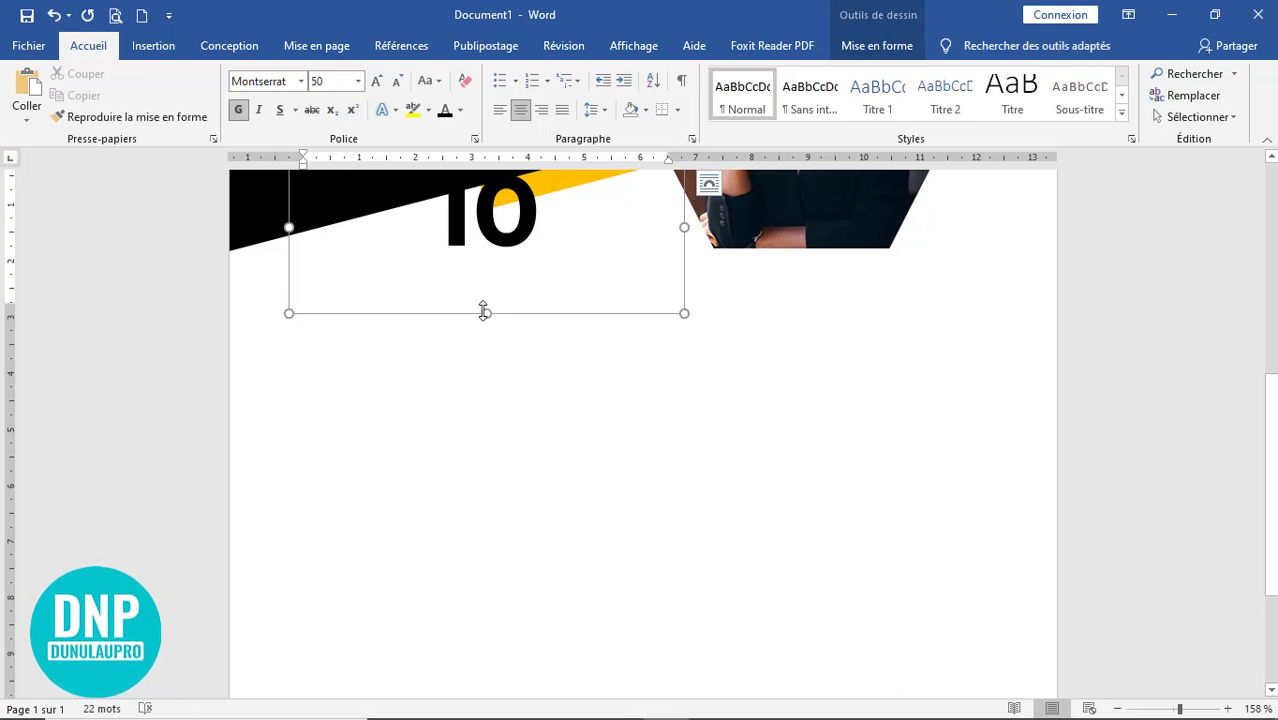
- Shrink the "10" text box to about 2.57 cm by 2.77 cm and move it onto the white area below the photo hexagon
{"action": "left_click", "coordinate": [877, 46]}
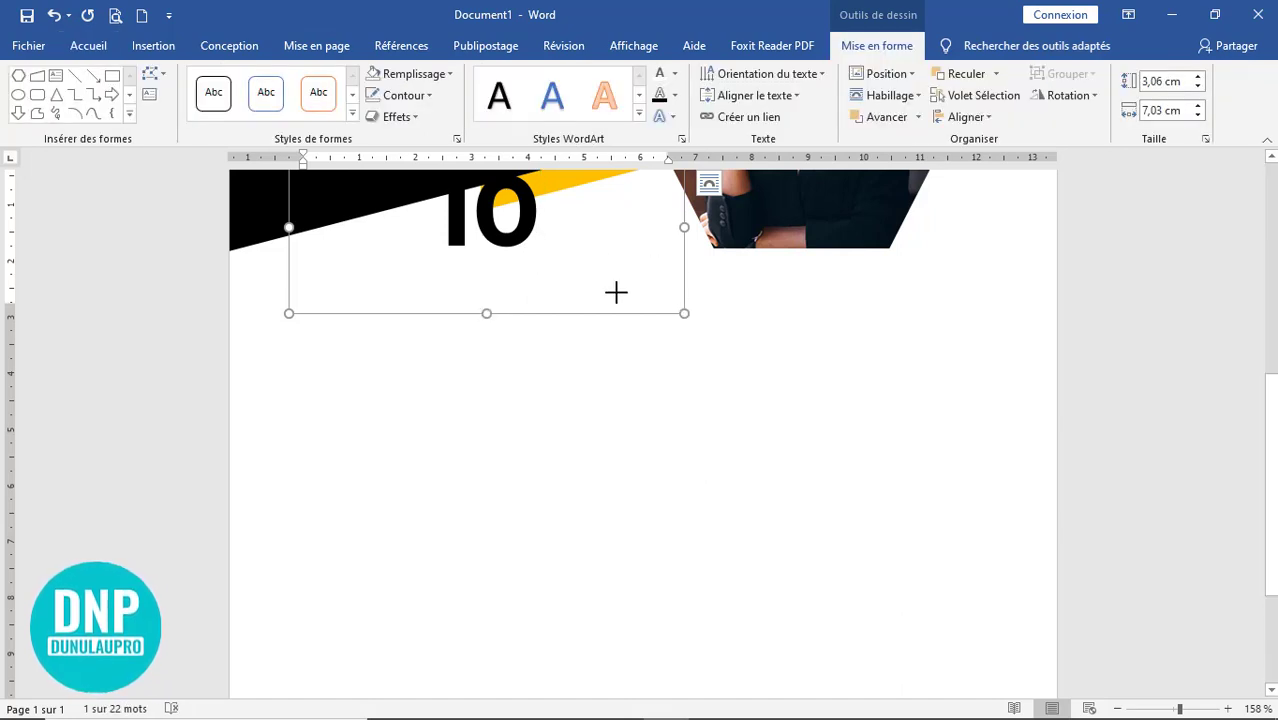
{"action": "left_click_drag", "start_coordinate": [616, 292], "coordinate": [439, 290]}
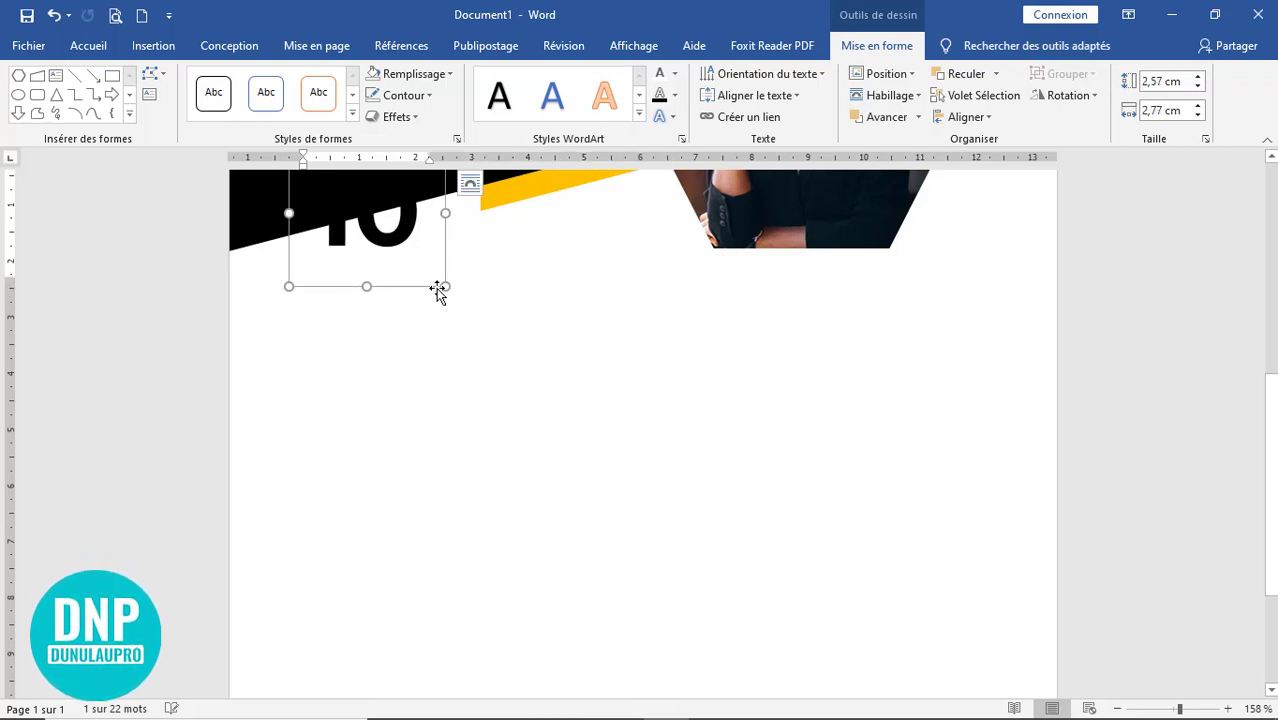
{"action": "left_click_drag", "start_coordinate": [496, 347], "coordinate": [706, 380]}
{"action": "scroll", "coordinate": [757, 420], "scroll_direction": "up", "scroll_amount": 5}
{"action": "scroll", "coordinate": [757, 420], "scroll_direction": "down", "scroll_amount": 5}
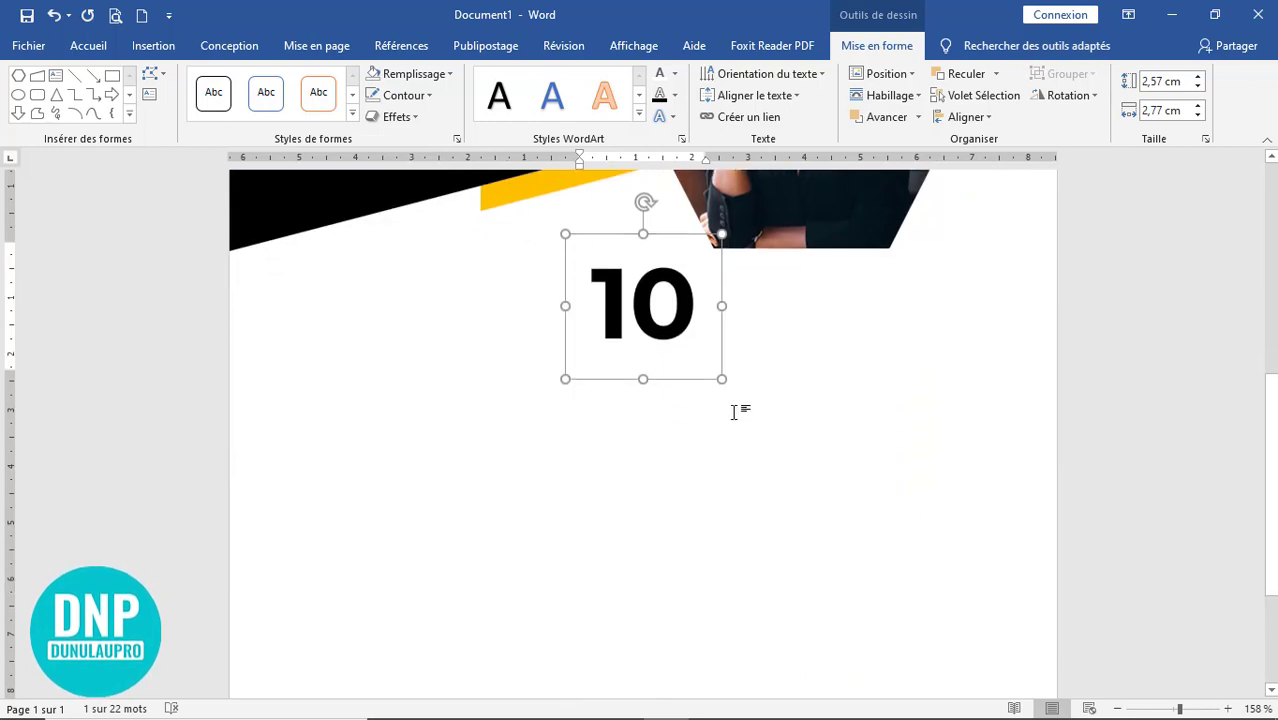
- Place a copy of the white "REGLES DE" text box below the "Lorem ipson Lorem ipson" line
{"action": "scroll", "coordinate": [665, 380], "scroll_direction": "up", "scroll_amount": 4}
{"action": "left_click", "coordinate": [460, 365]}
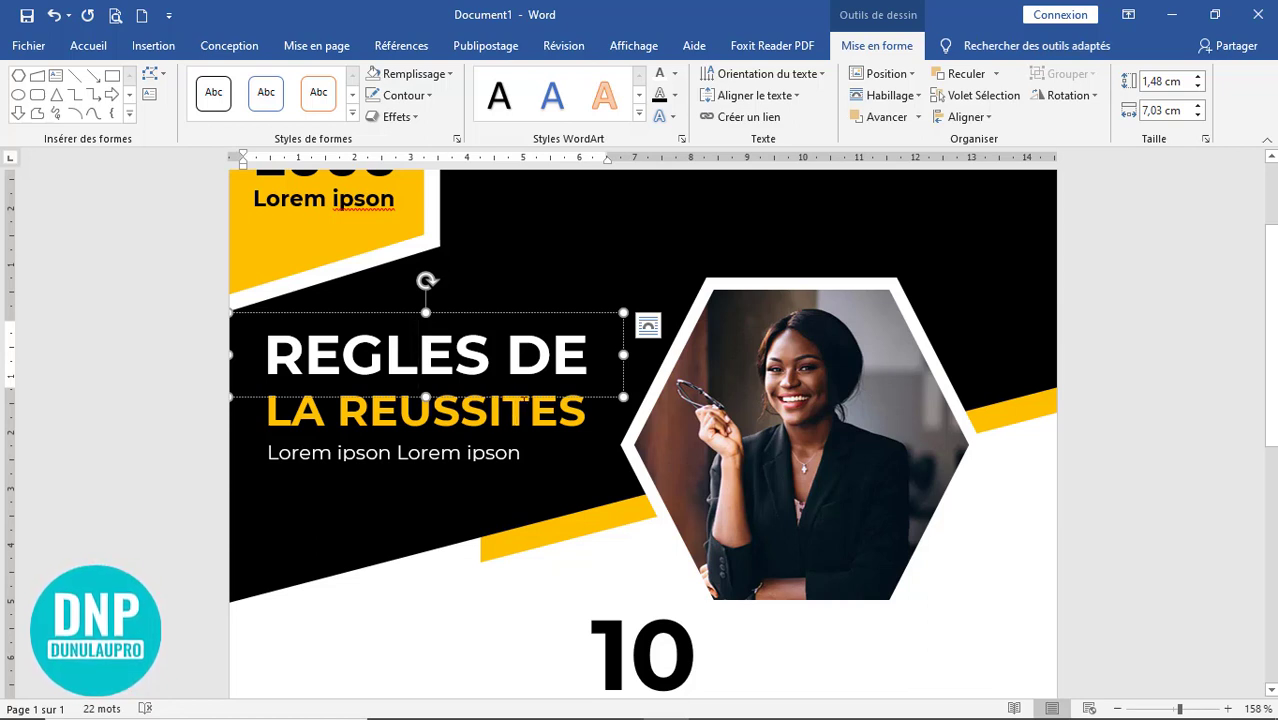
{"action": "scroll", "coordinate": [498, 333], "scroll_direction": "down", "scroll_amount": 2}
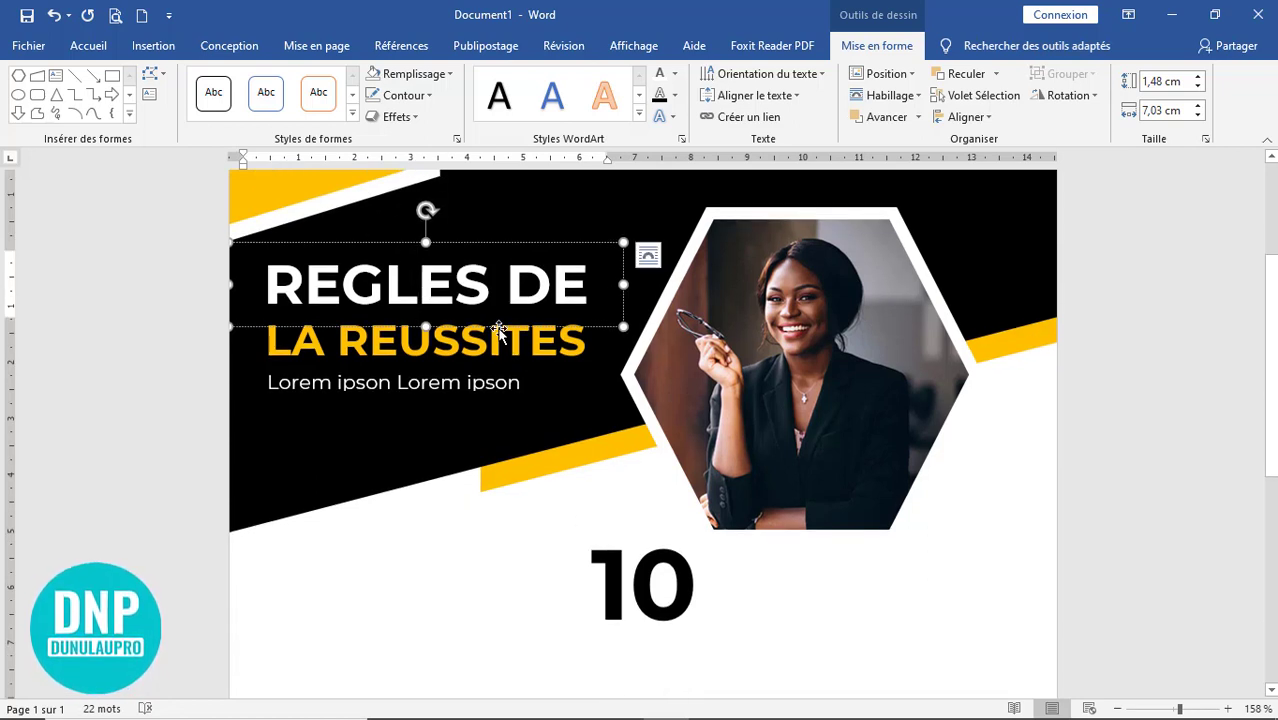
{"action": "left_click", "coordinate": [526, 338]}
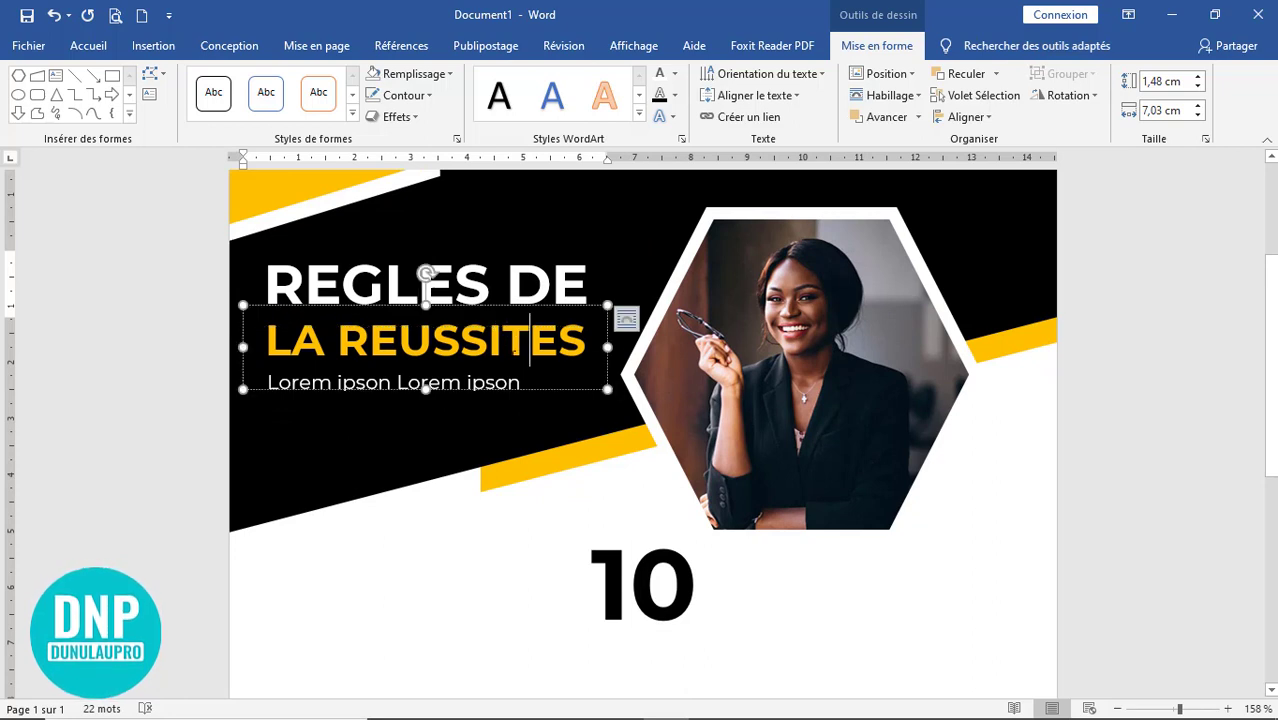
{"action": "left_click", "coordinate": [491, 290]}
{"action": "left_click", "coordinate": [503, 243], "text": "ctrl"}
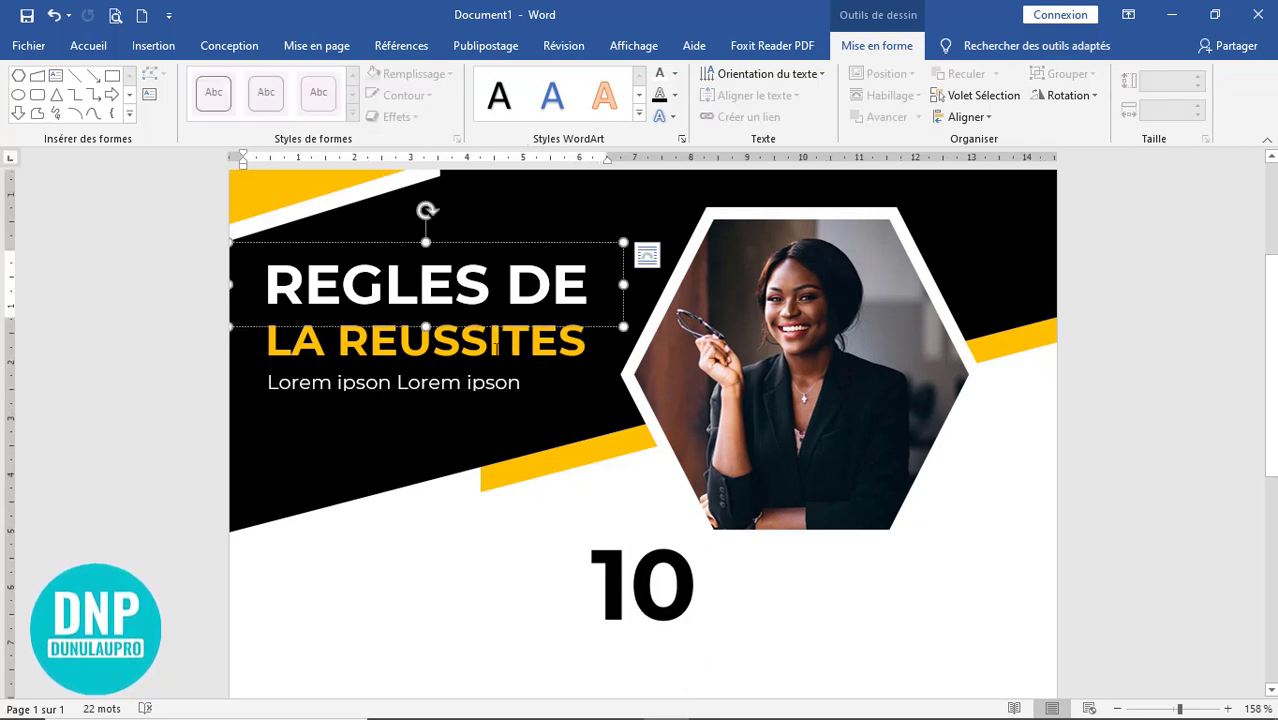
{"action": "left_click", "coordinate": [504, 346], "text": "ctrl"}
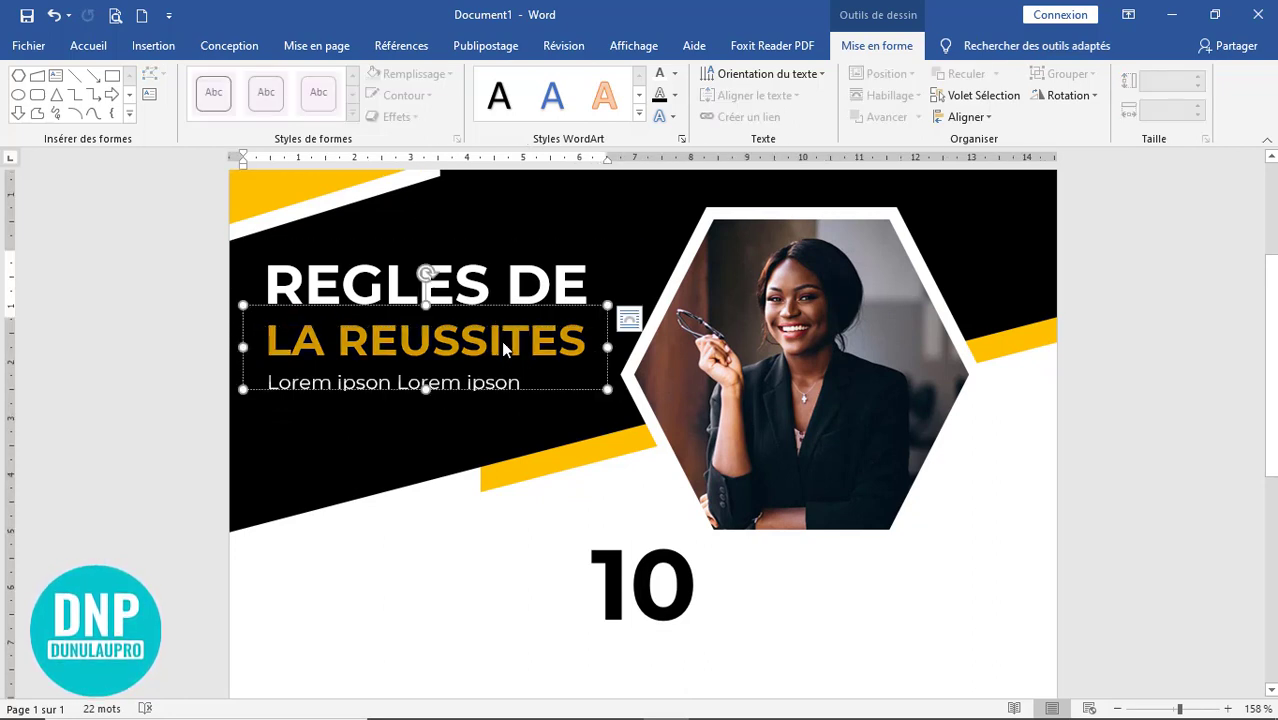
{"action": "left_click", "coordinate": [505, 285]}
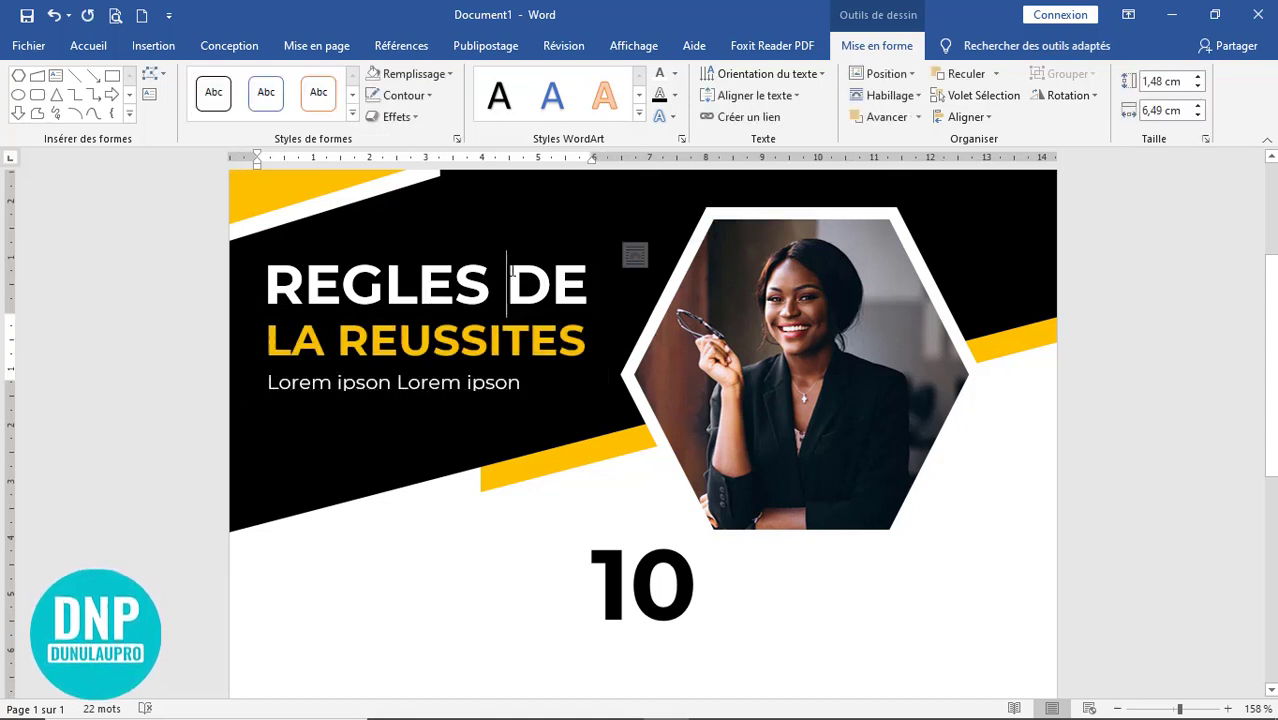
{"action": "left_click", "coordinate": [513, 248]}
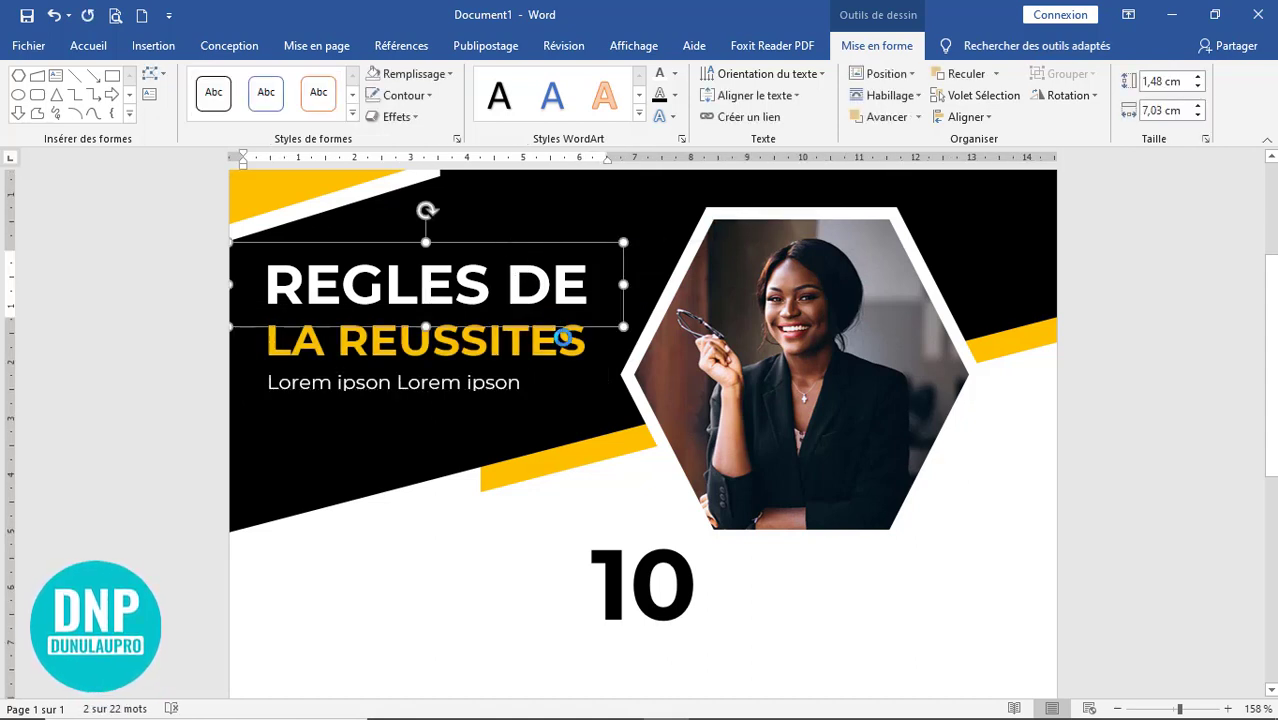
{"action": "left_click", "coordinate": [627, 587]}
{"action": "left_click_drag", "start_coordinate": [684, 641], "coordinate": [532, 414]}
{"action": "left_click", "coordinate": [614, 467]}
- Color the copied "REGLES DE" text black and reduce its font size to 24
{"action": "key", "text": "ctrl+a"}
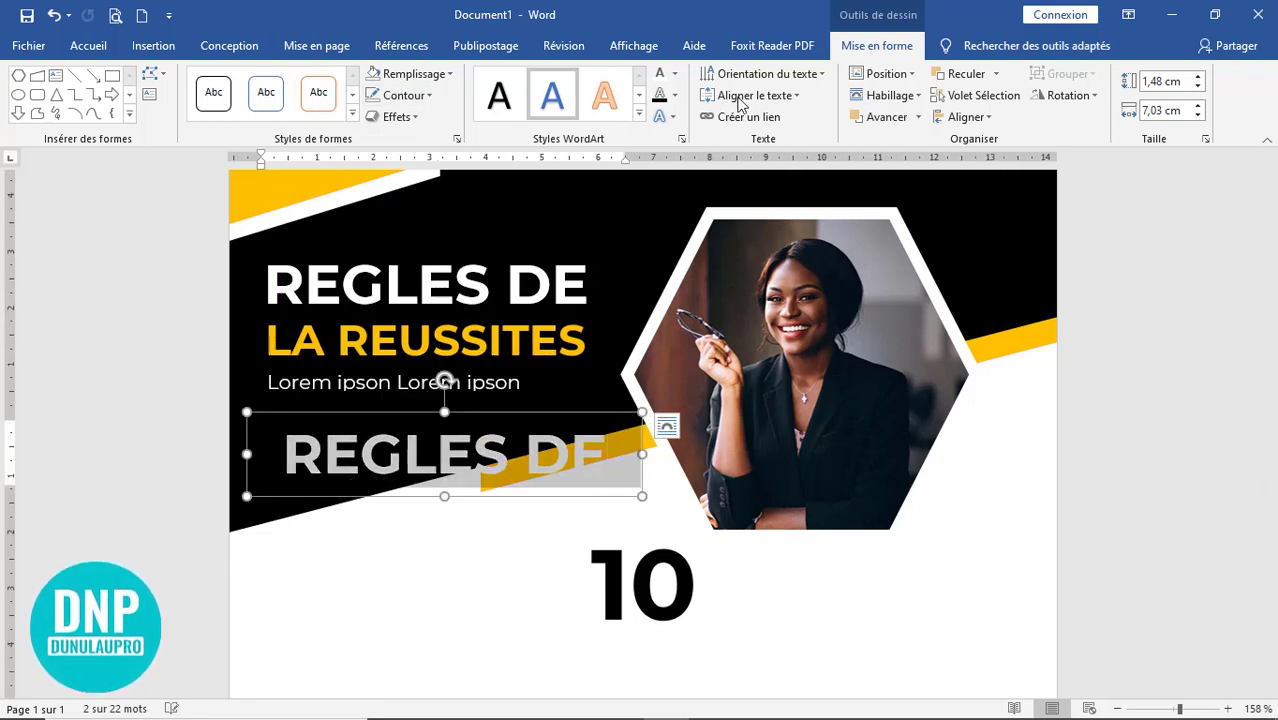
{"action": "left_click", "coordinate": [675, 74]}
{"action": "left_click", "coordinate": [705, 97]}
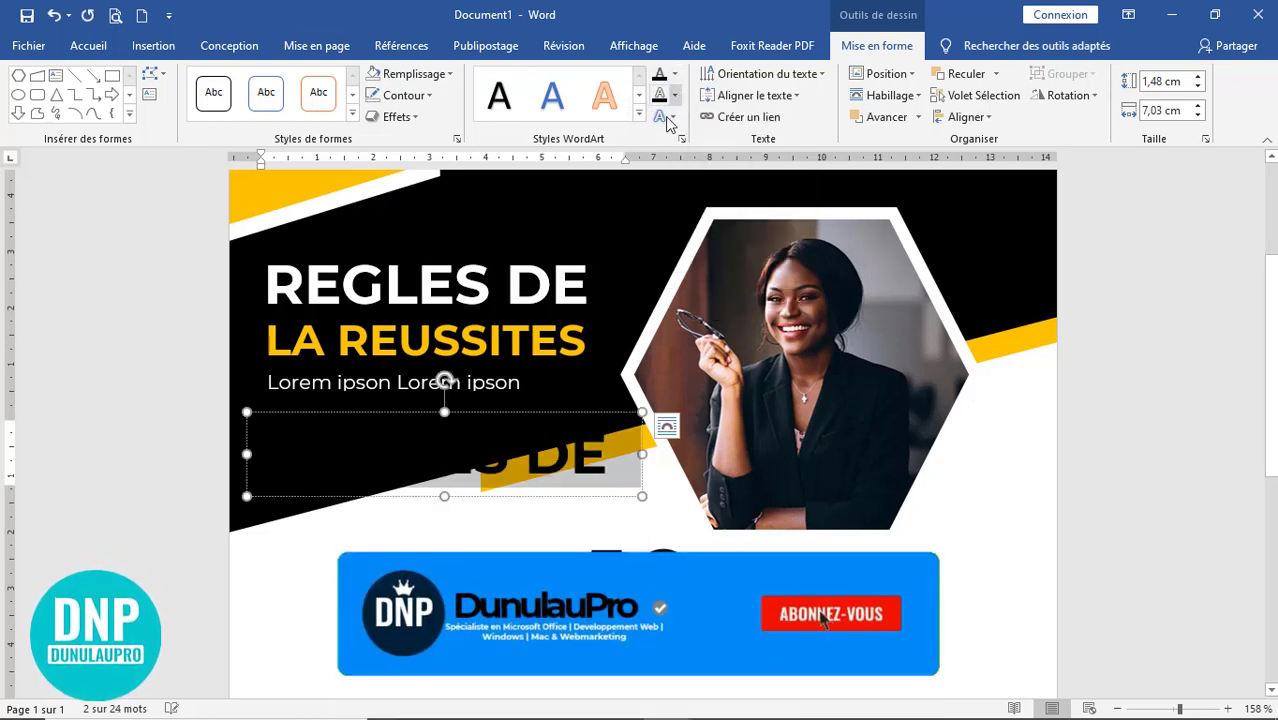
{"action": "left_click", "coordinate": [86, 46]}
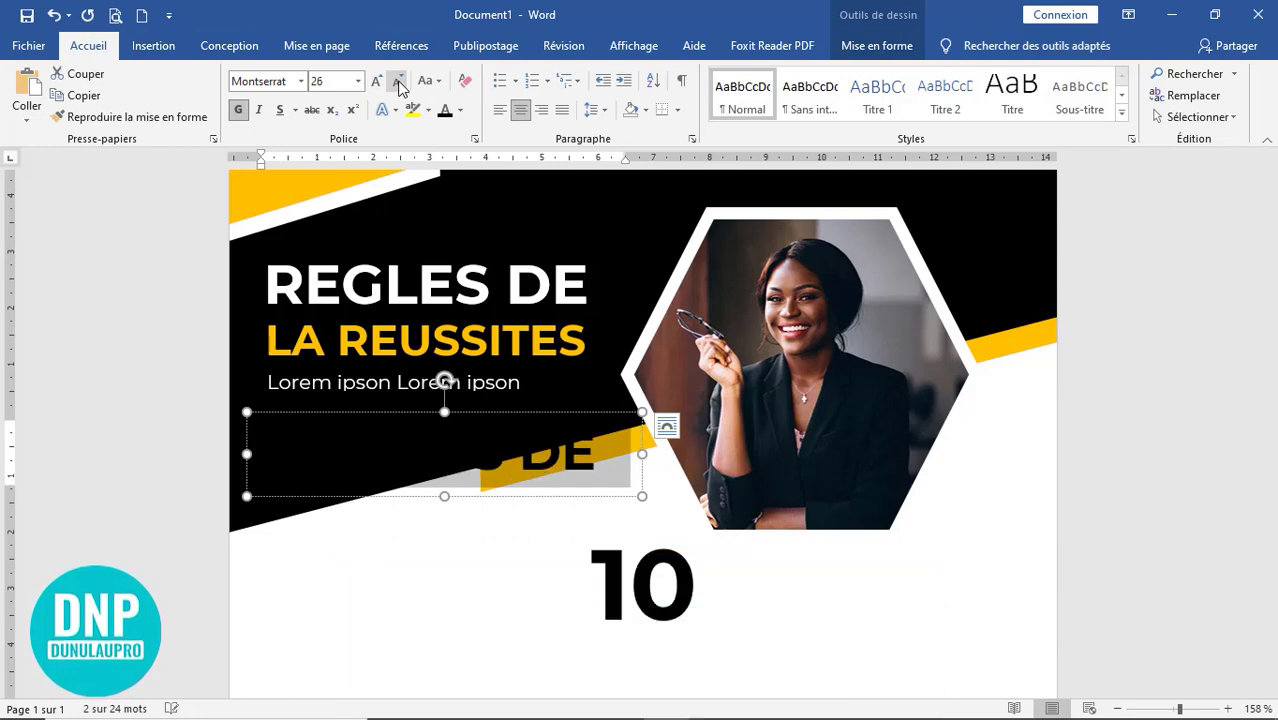
{"action": "left_click", "coordinate": [396, 81]}
- Move the black "REGLES DE" text box directly beneath the "10"
{"action": "scroll", "coordinate": [862, 616], "scroll_direction": "down", "scroll_amount": 3}
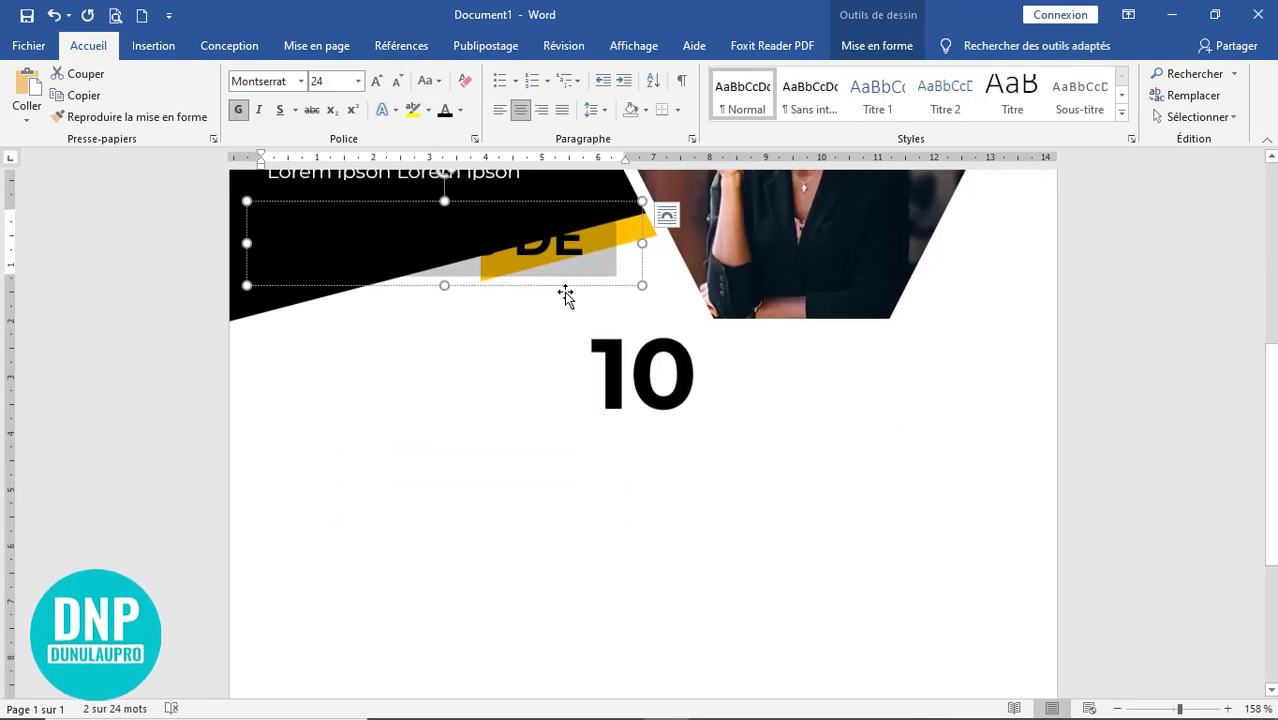
{"action": "left_click_drag", "start_coordinate": [565, 286], "coordinate": [769, 483]}
{"action": "scroll", "coordinate": [710, 522], "scroll_direction": "up", "scroll_amount": 5}
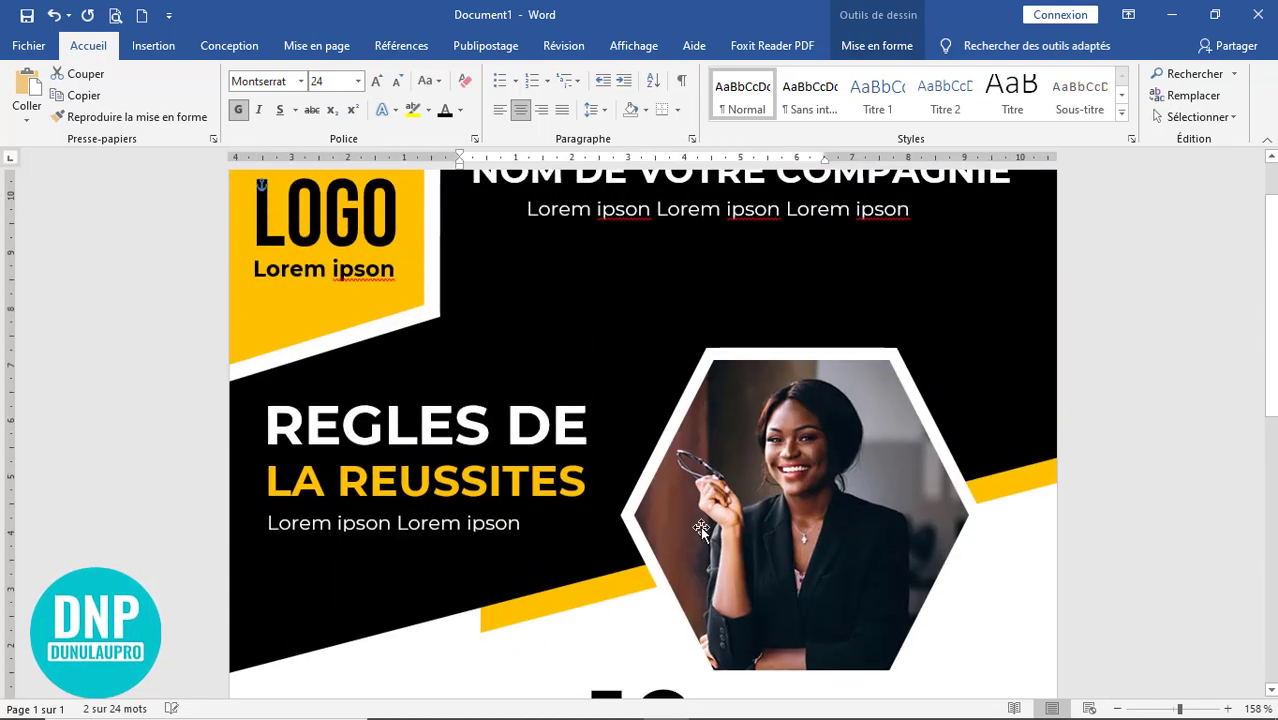
- Place a copy of the yellow "LA REUSSITES" text box beneath the black "REGLES DE" text
{"action": "scroll", "coordinate": [700, 526], "scroll_direction": "down", "scroll_amount": 2}
{"action": "left_click", "coordinate": [480, 347]}
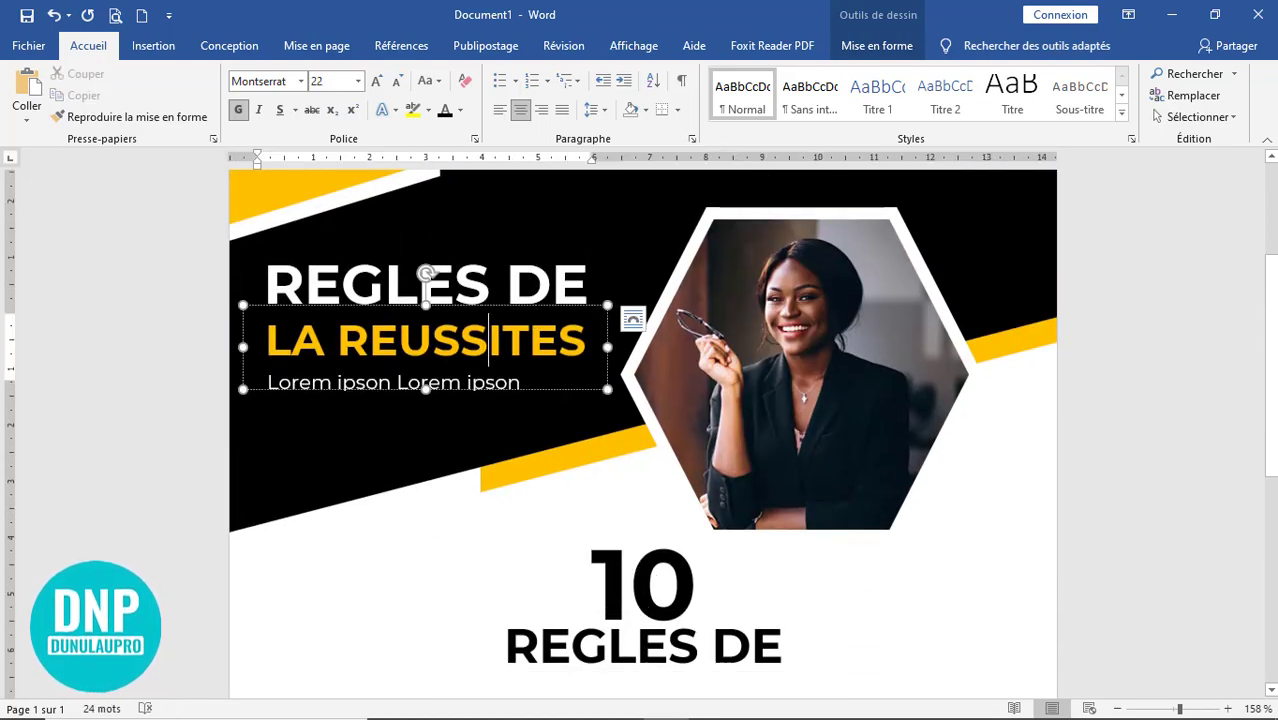
{"action": "left_click_drag", "start_coordinate": [535, 308], "coordinate": [742, 643]}
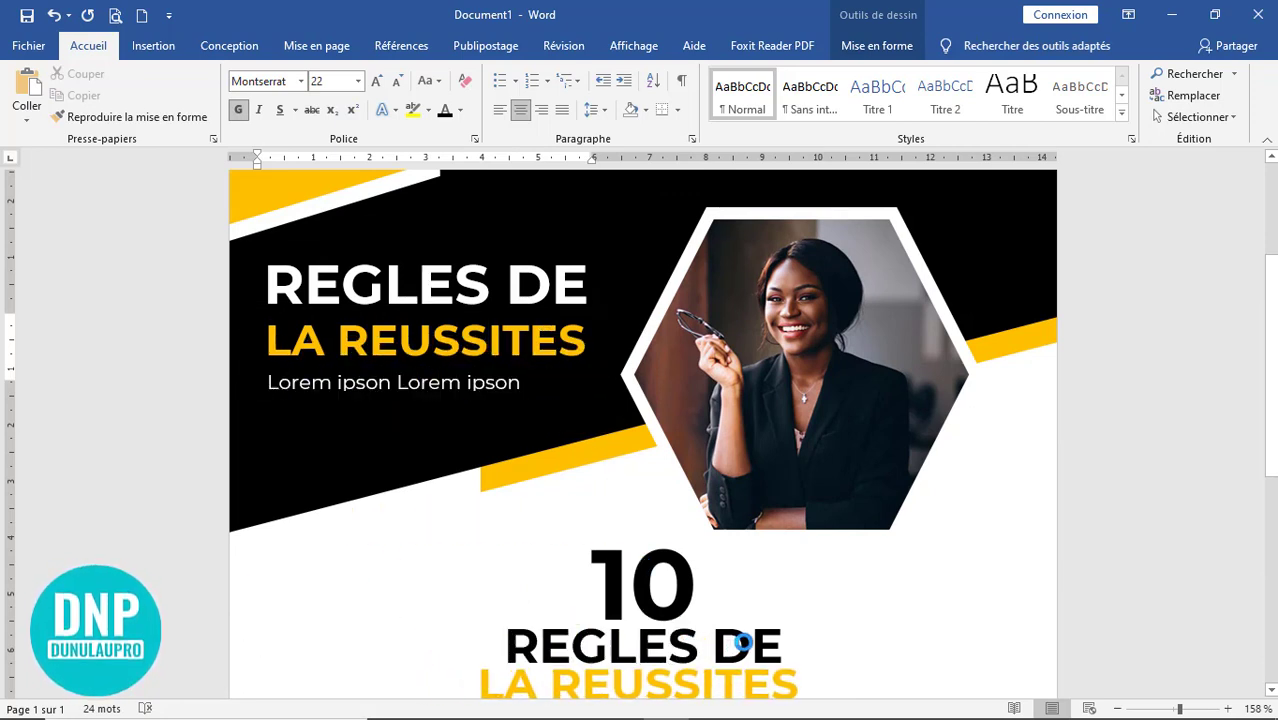
{"action": "scroll", "coordinate": [702, 591], "scroll_direction": "up", "scroll_amount": 3}
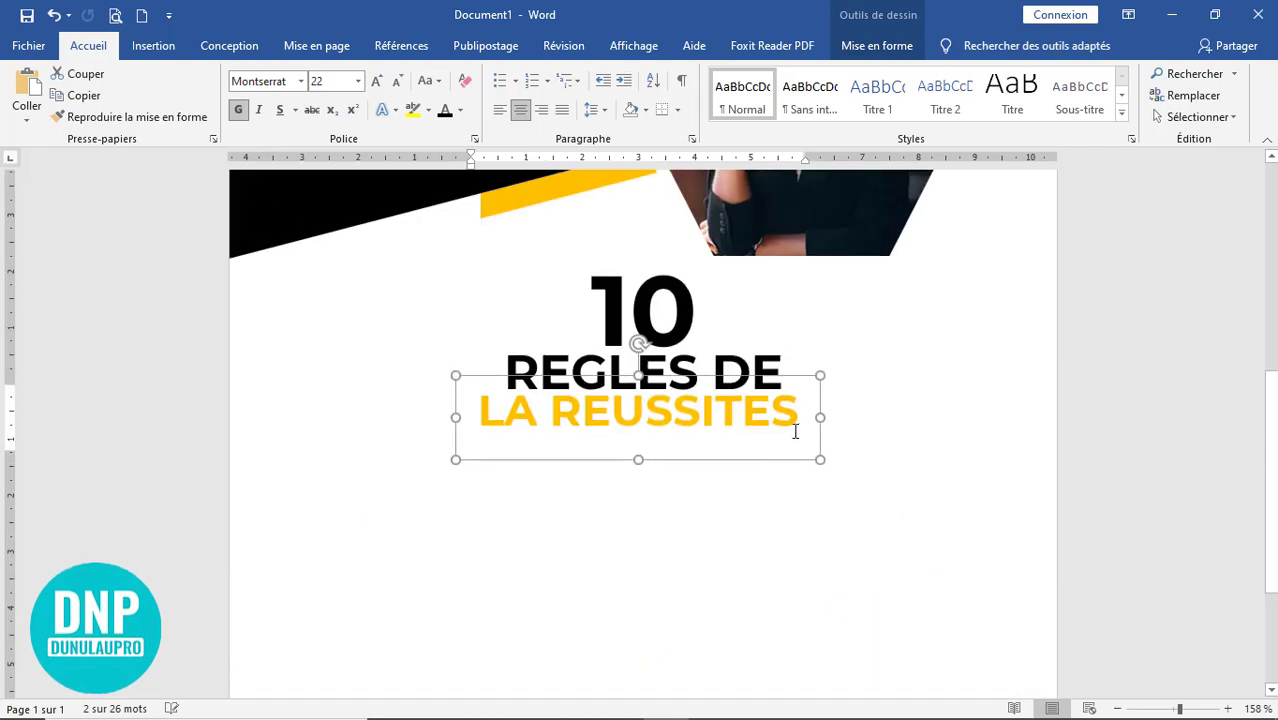
- Color the copied "LA REUSSITES" text black and reduce its font size to 16
{"action": "left_click_drag", "start_coordinate": [638, 403], "coordinate": [476, 385]}
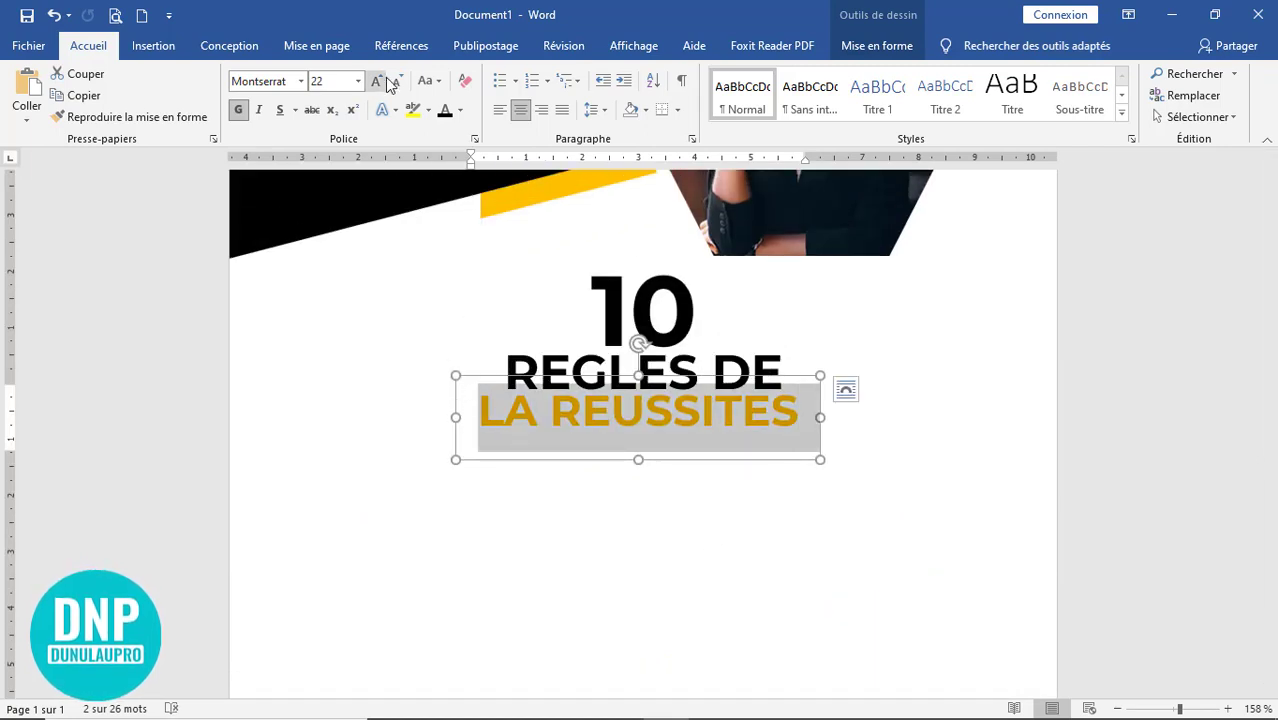
{"action": "left_click", "coordinate": [446, 113]}
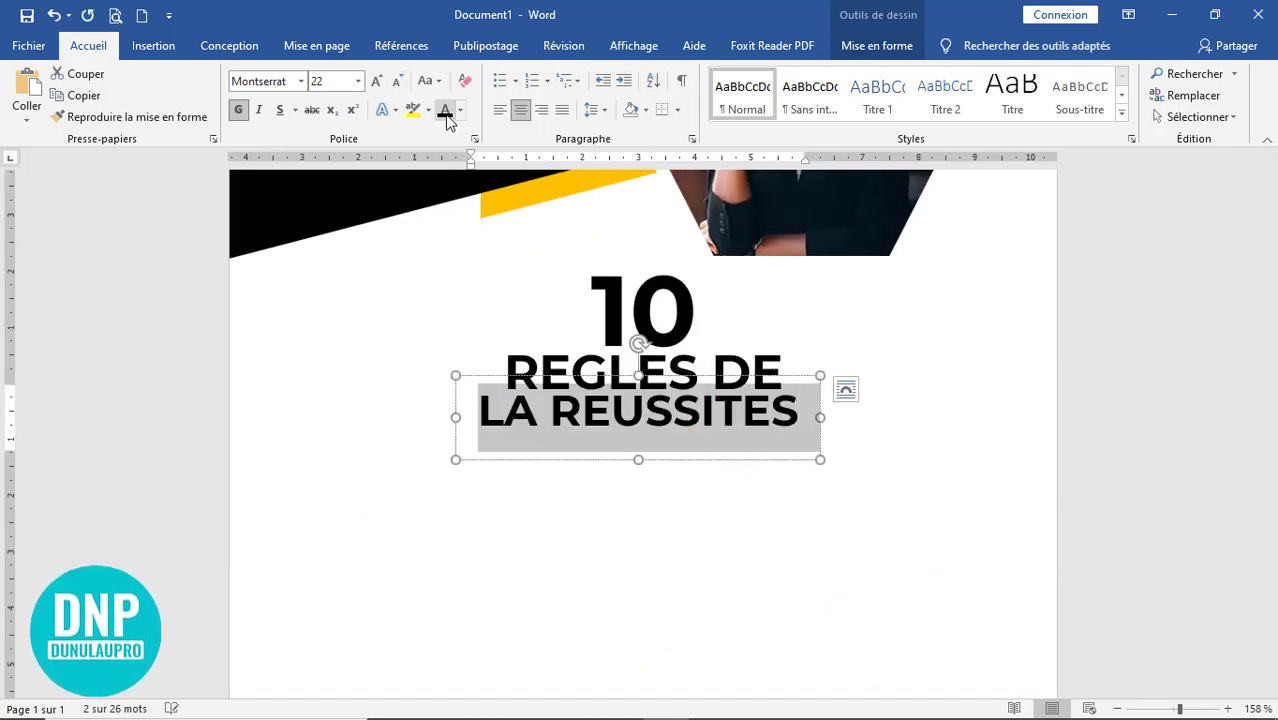
{"action": "left_click", "coordinate": [397, 81]}
{"action": "left_click", "coordinate": [397, 81]}
{"action": "left_click", "coordinate": [397, 81]}
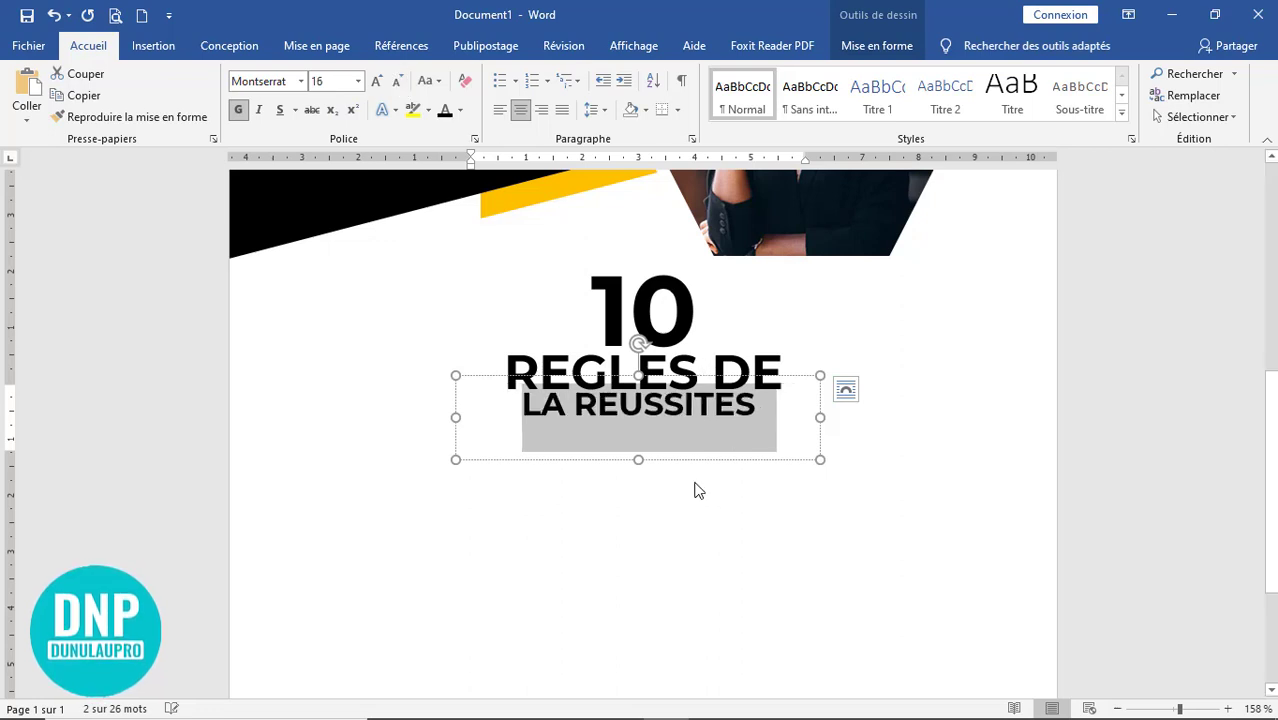
- Narrow the black "LA REUSSITES" text box to fit its text and center it beneath the black "REGLES DE"
{"action": "left_click_drag", "start_coordinate": [822, 417], "coordinate": [735, 418]}
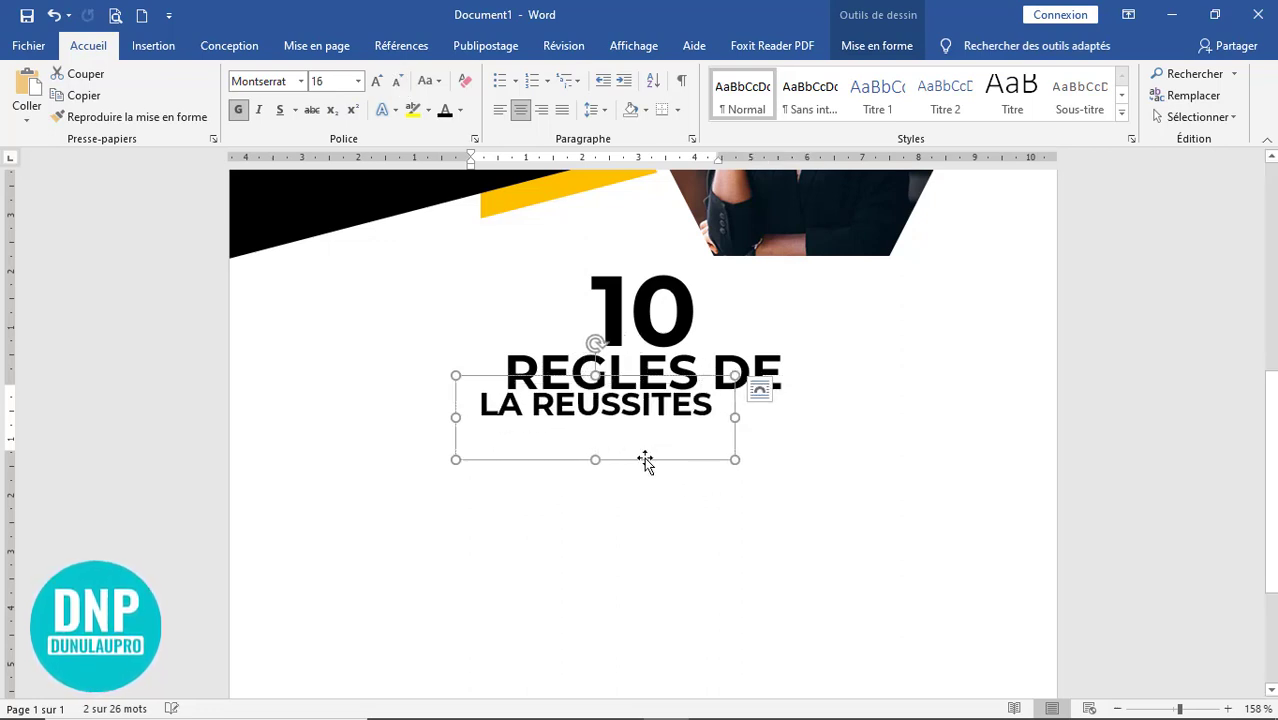
{"action": "left_click_drag", "start_coordinate": [645, 460], "coordinate": [717, 462]}
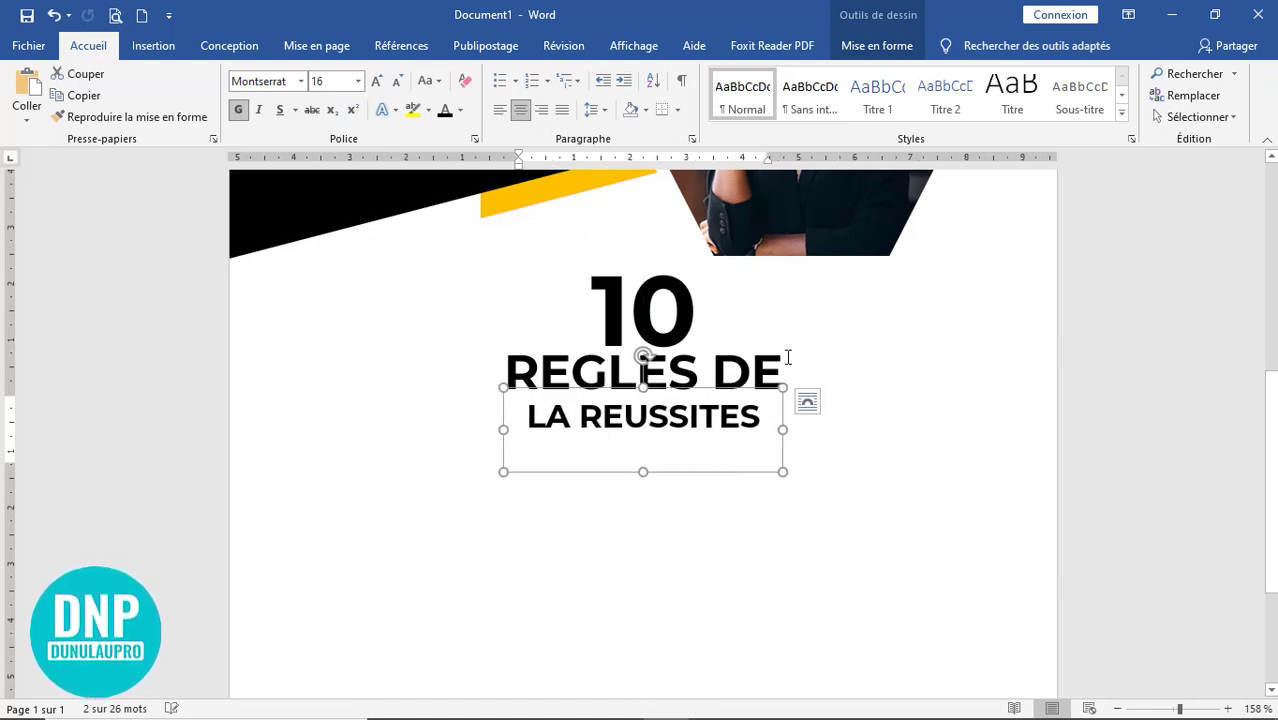
- Reduce the black "REGLES DE" text's font size to 22
{"action": "left_click", "coordinate": [767, 357]}
{"action": "left_click_drag", "start_coordinate": [783, 372], "coordinate": [494, 343]}
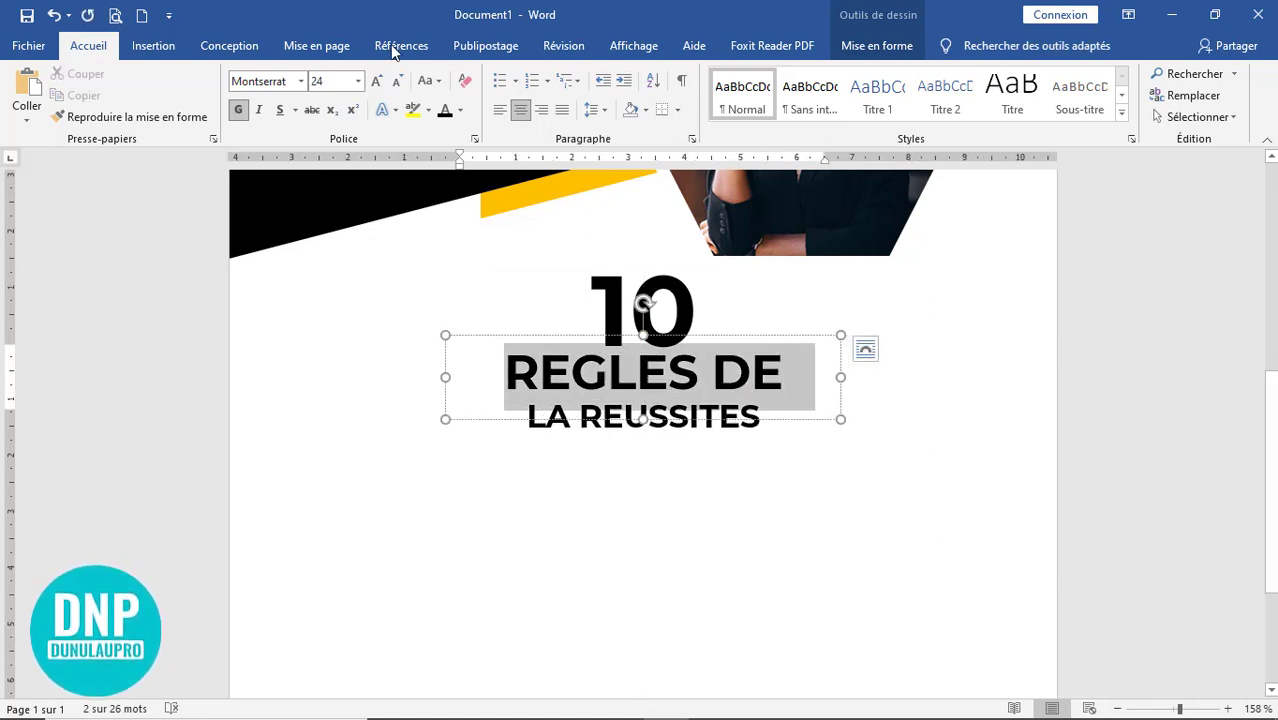
{"action": "left_click", "coordinate": [398, 81]}
{"action": "left_click", "coordinate": [827, 456]}
- Shorten the black "LA REUSSITES" text box to fit its single line of text
{"action": "scroll", "coordinate": [827, 456], "scroll_direction": "up", "scroll_amount": 5}
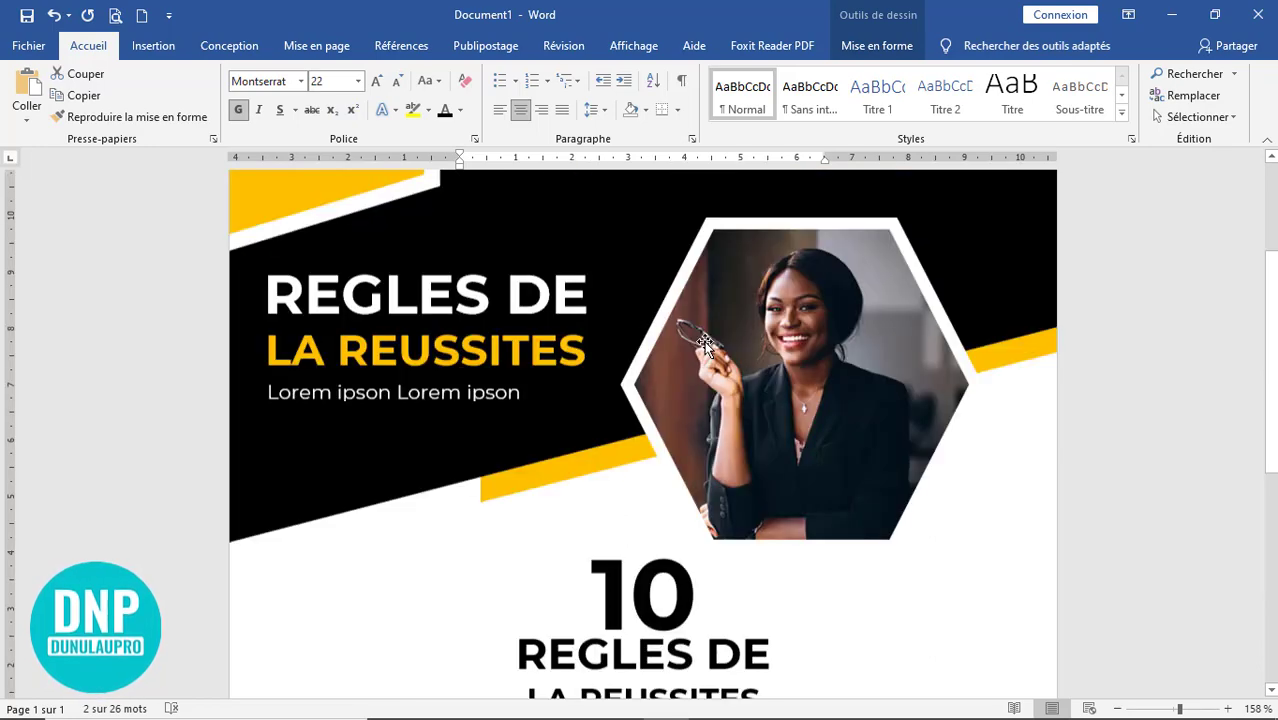
{"action": "scroll", "coordinate": [693, 366], "scroll_direction": "down", "scroll_amount": 5}
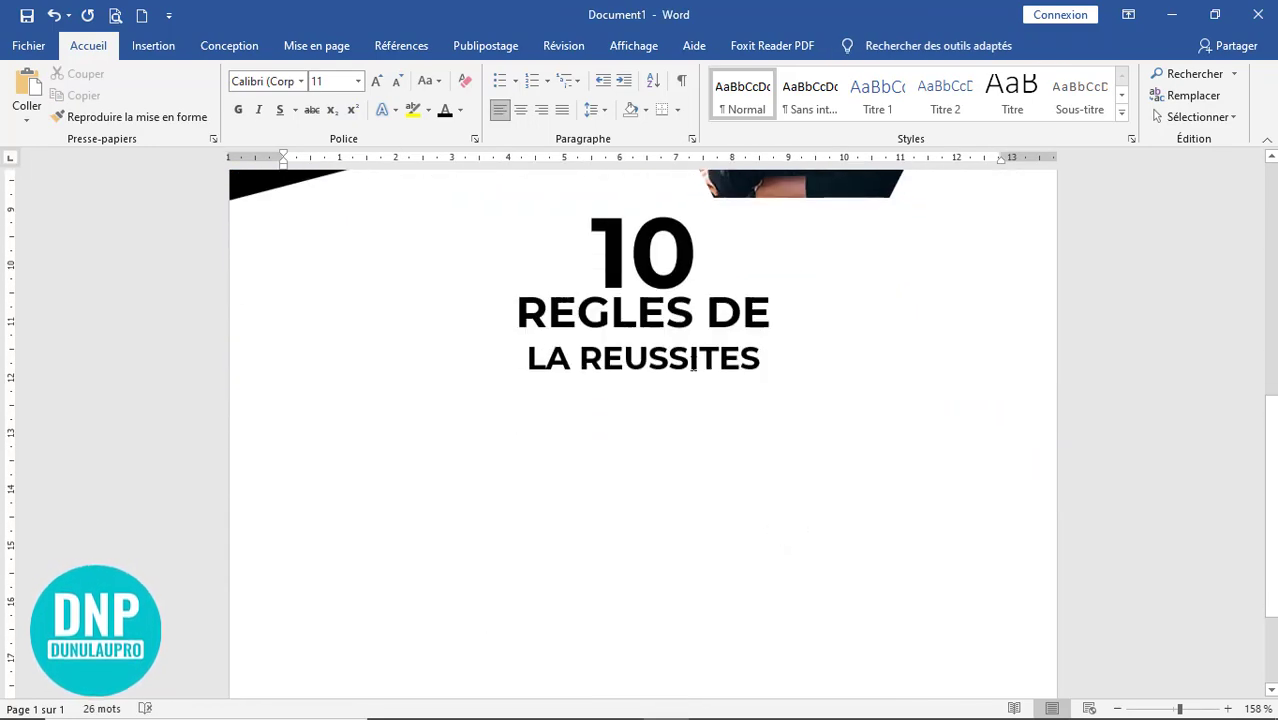
{"action": "left_click", "coordinate": [738, 342]}
{"action": "left_click_drag", "start_coordinate": [641, 413], "coordinate": [643, 381]}
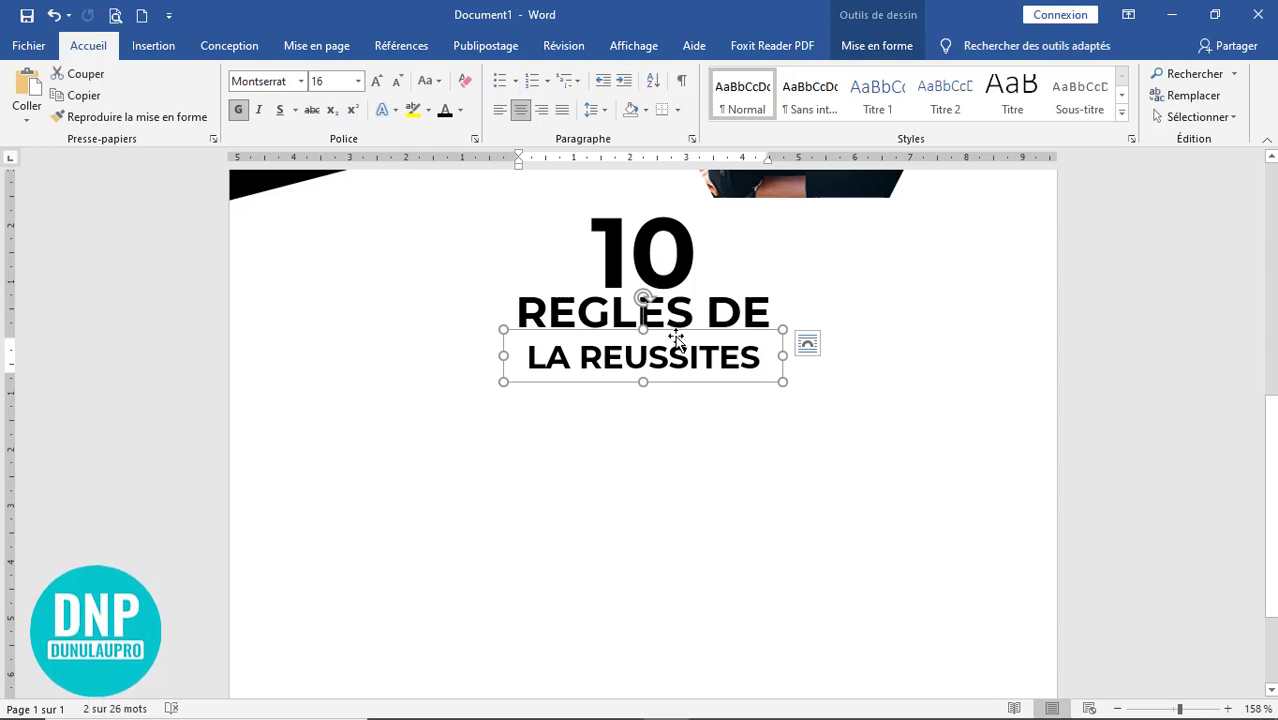
- Move the black "LA REUSSITES" text box slightly up, closer beneath the black "REGLES DE"
{"action": "left_click_drag", "start_coordinate": [676, 340], "coordinate": [678, 335]}
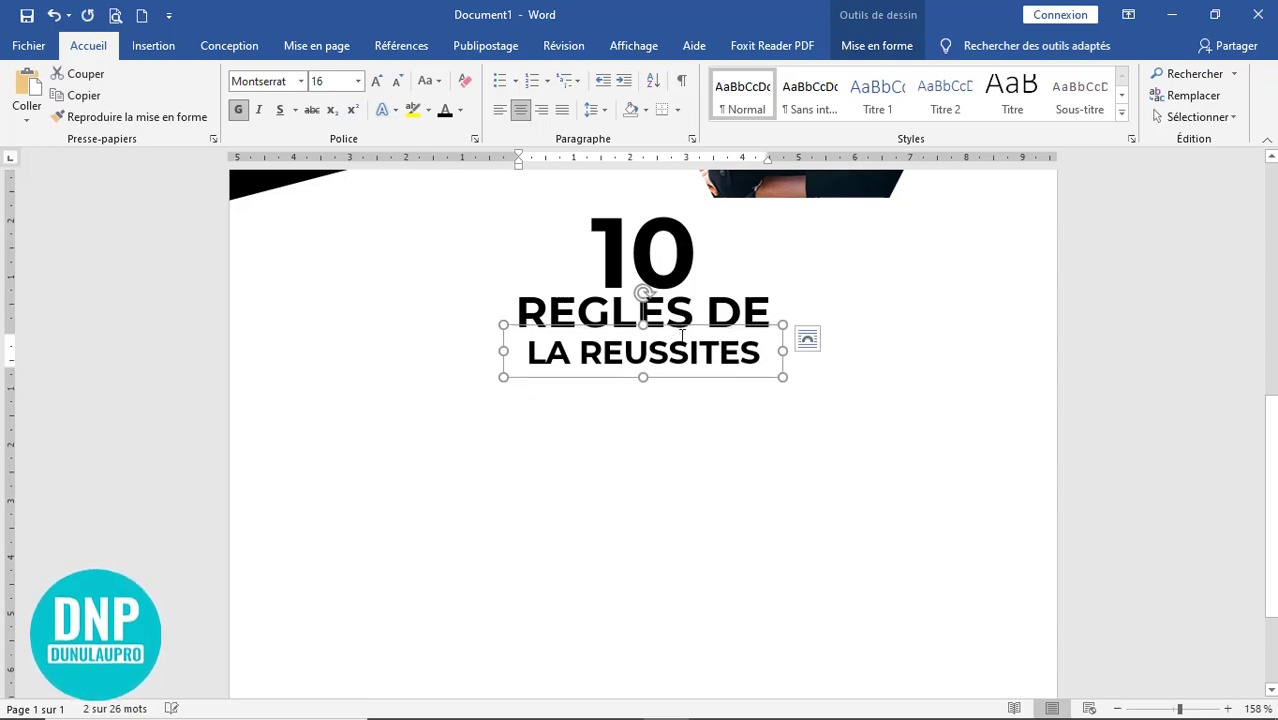
{"action": "left_click", "coordinate": [796, 469]}
{"action": "scroll", "coordinate": [803, 489], "scroll_direction": "down", "scroll_amount": 4}
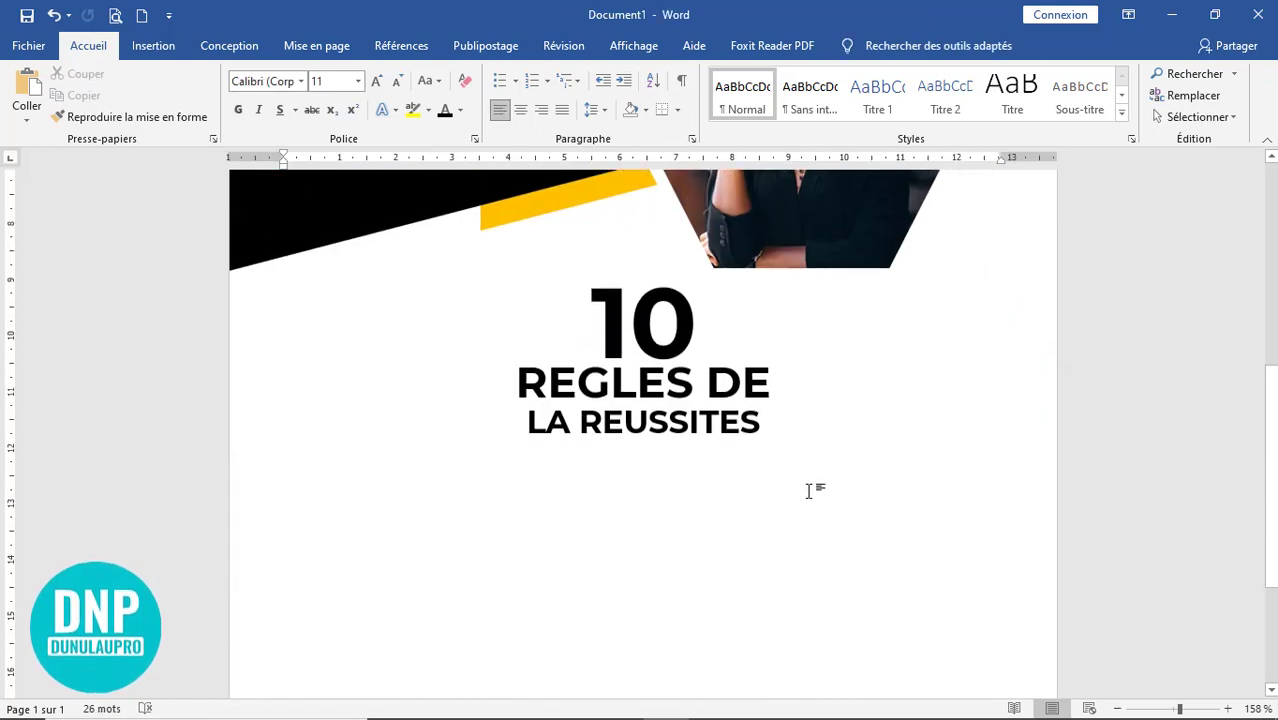
{"action": "scroll", "coordinate": [811, 485], "scroll_direction": "down", "scroll_amount": 5}
{"action": "scroll", "coordinate": [811, 485], "scroll_direction": "down", "scroll_amount": 4}
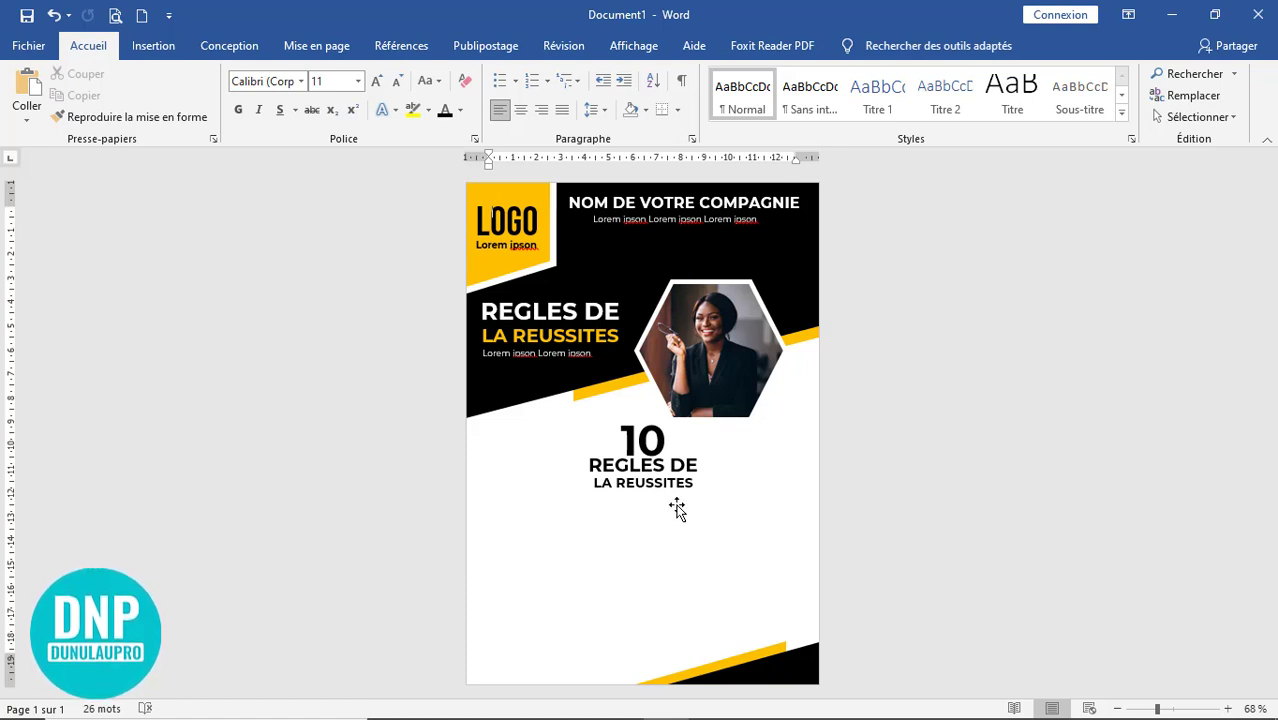
{"action": "left_click", "coordinate": [656, 438]}
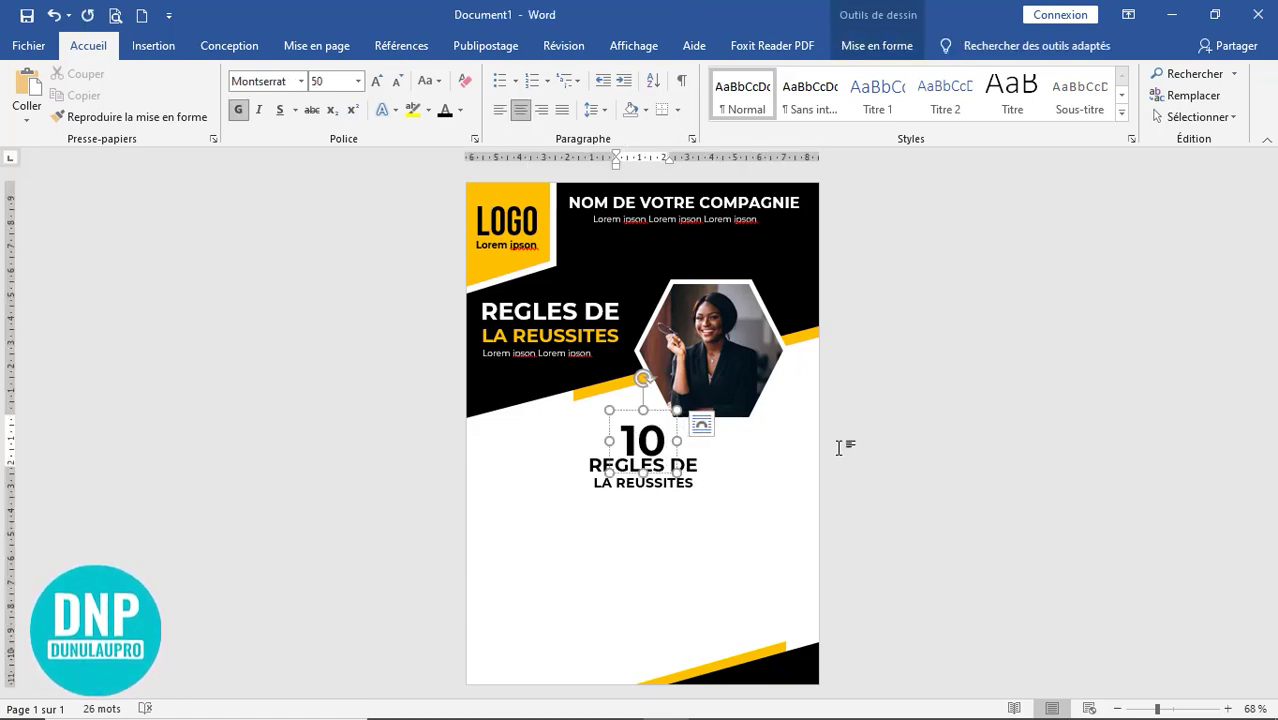
{"action": "left_click", "coordinate": [703, 494]}
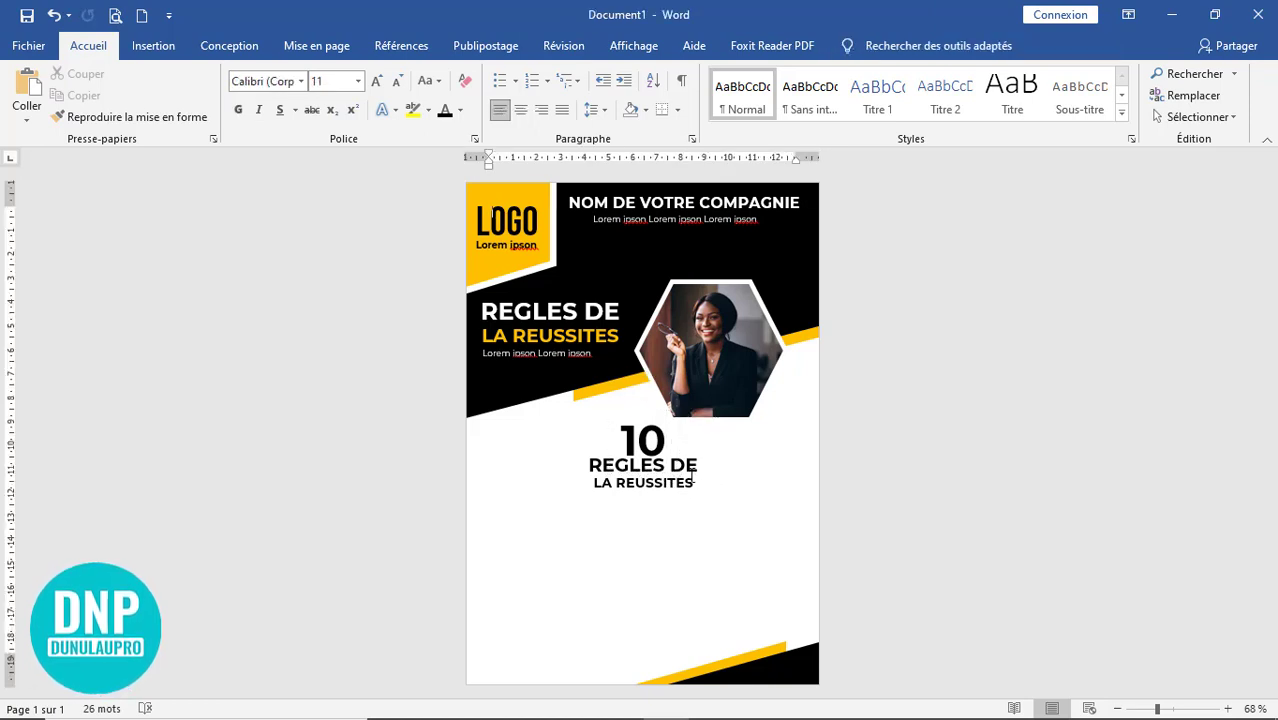
{"action": "left_click", "coordinate": [690, 481]}
{"action": "left_click", "coordinate": [684, 464]}
{"action": "left_click", "coordinate": [911, 447]}
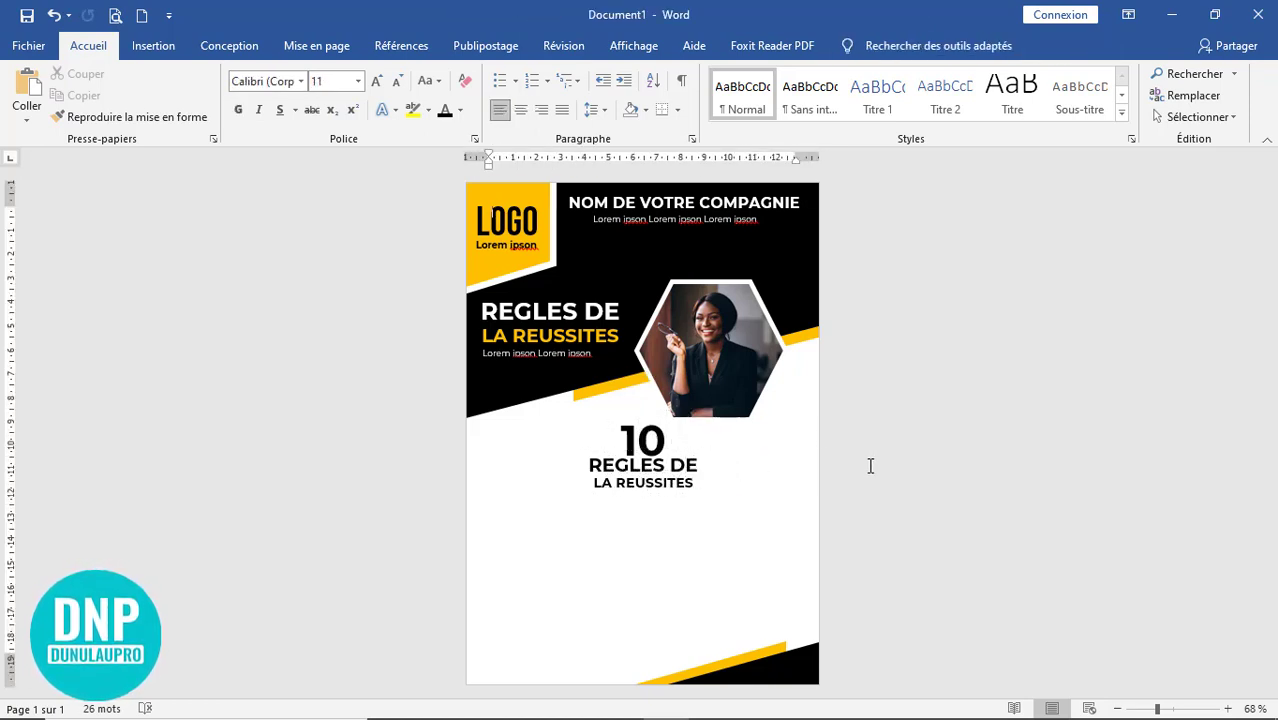
- Group the black "10", "REGLES DE" and "LA REUSSITES" text boxes into one object
{"action": "left_click", "coordinate": [1190, 117]}
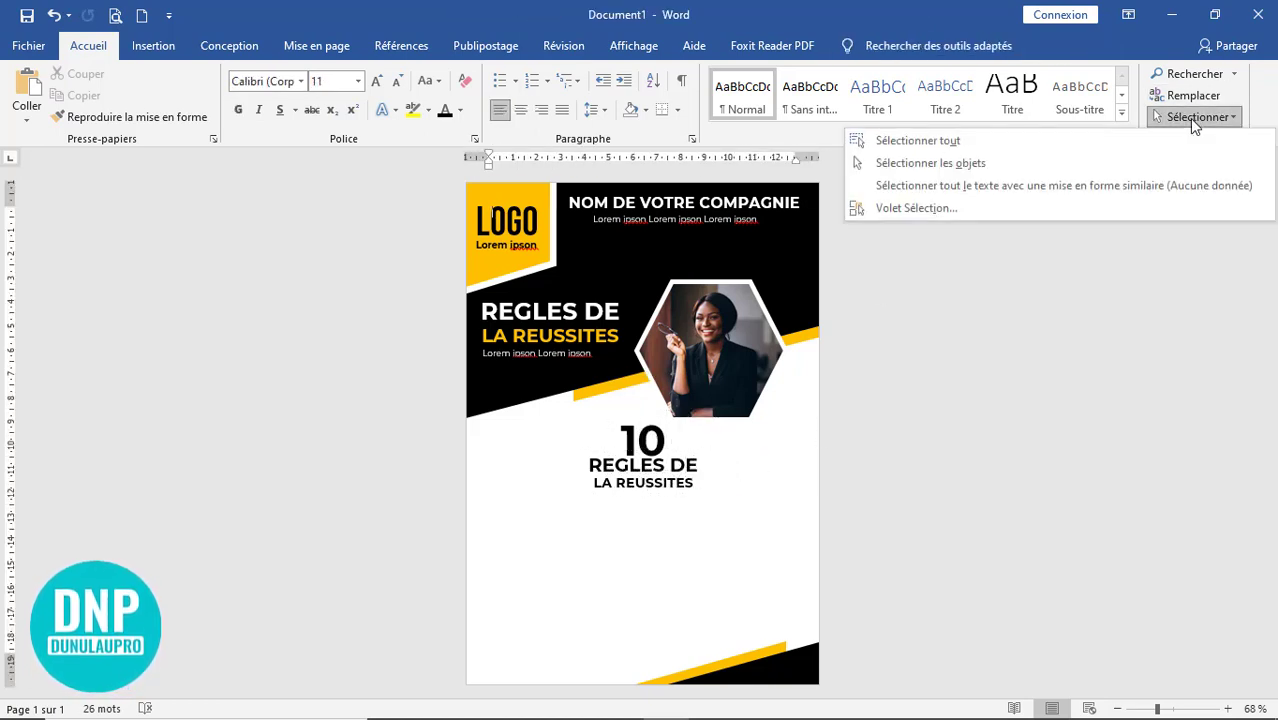
{"action": "left_click", "coordinate": [930, 163]}
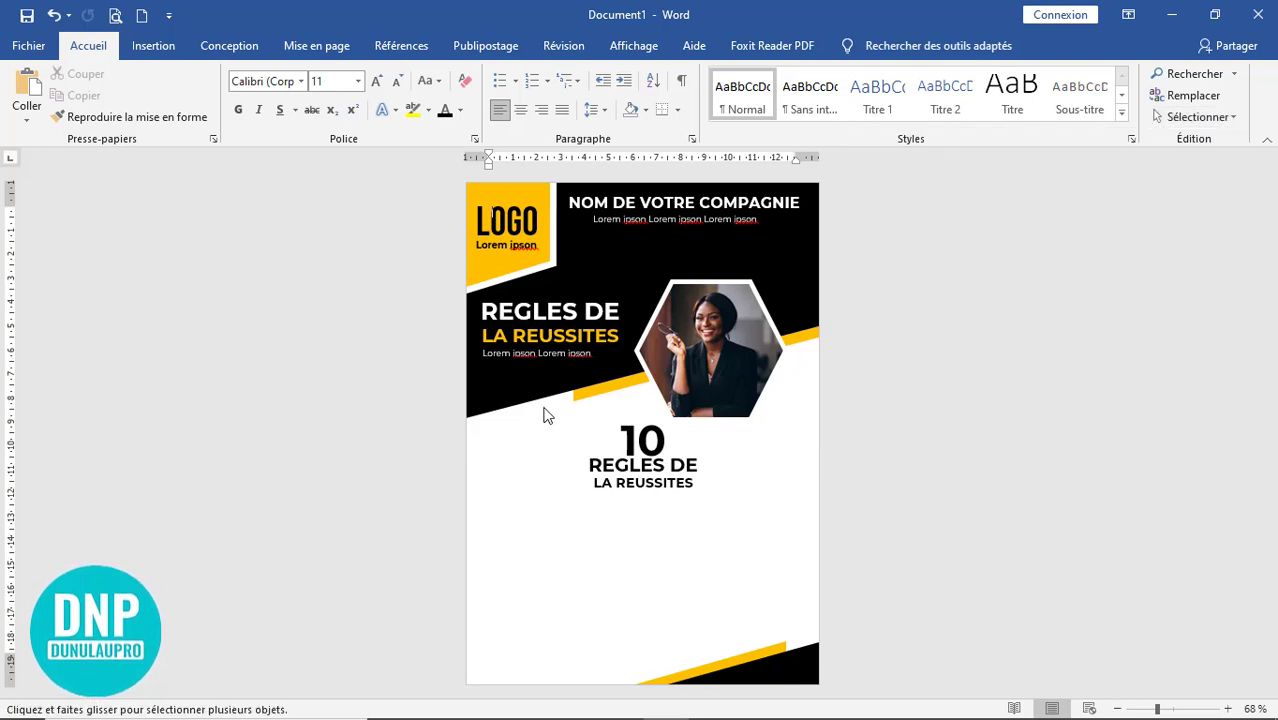
{"action": "left_click_drag", "start_coordinate": [543, 414], "coordinate": [739, 539]}
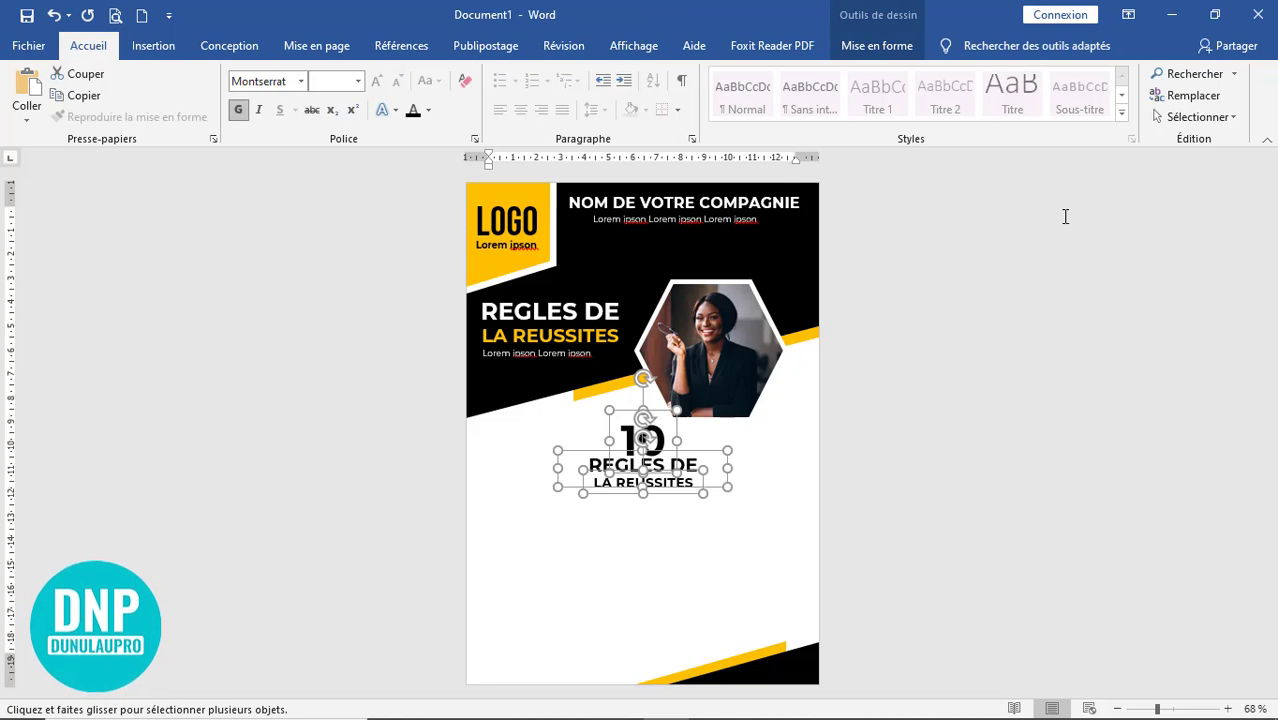
{"action": "left_click", "coordinate": [880, 46]}
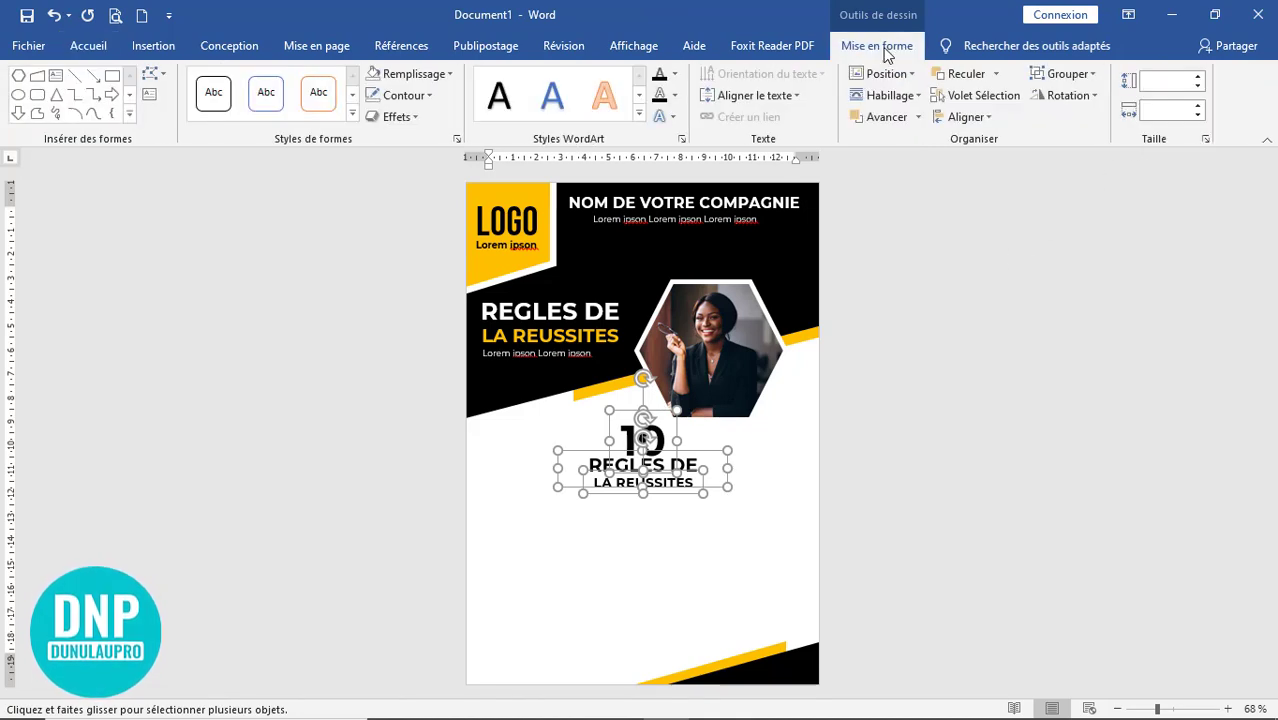
{"action": "left_click", "coordinate": [1083, 74]}
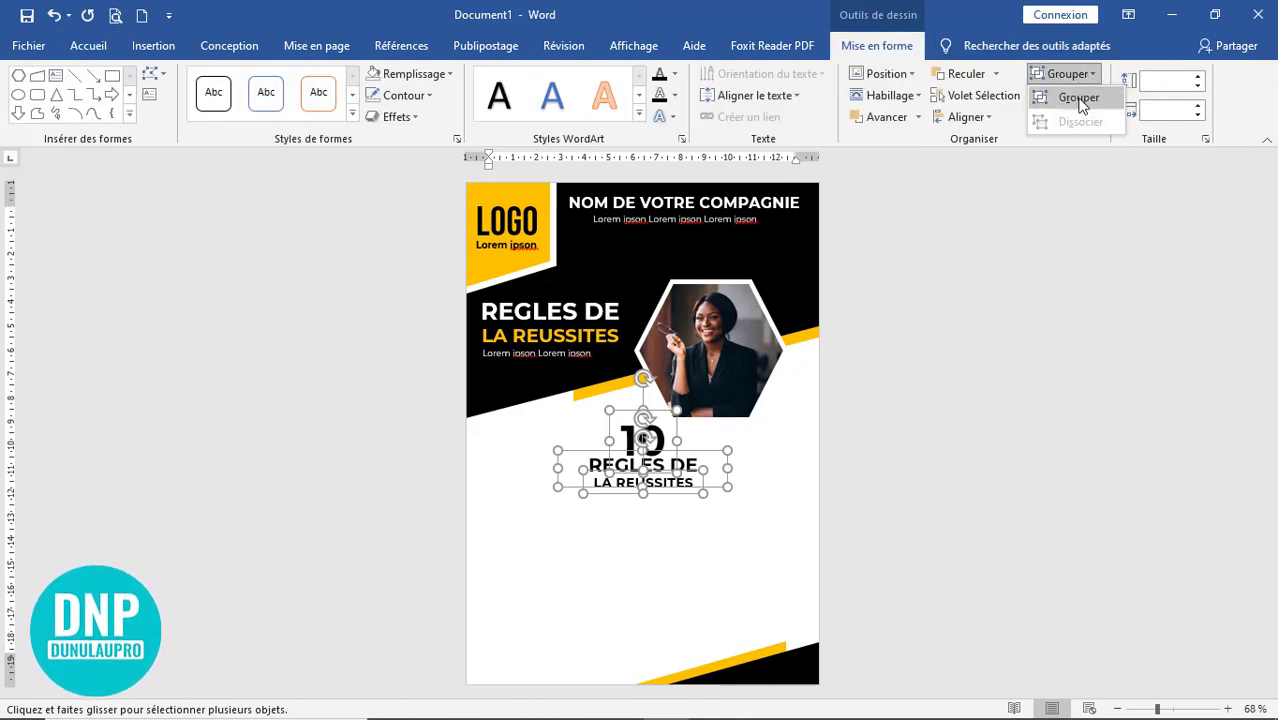
{"action": "left_click", "coordinate": [1078, 96]}
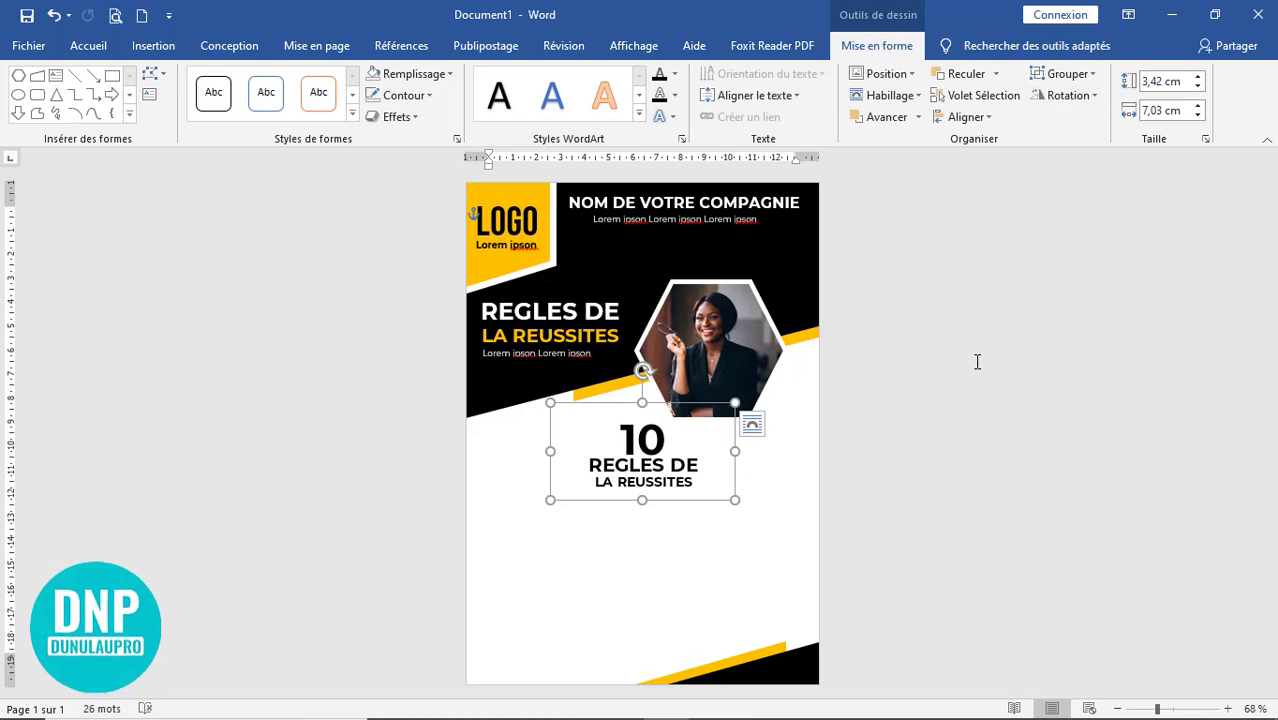